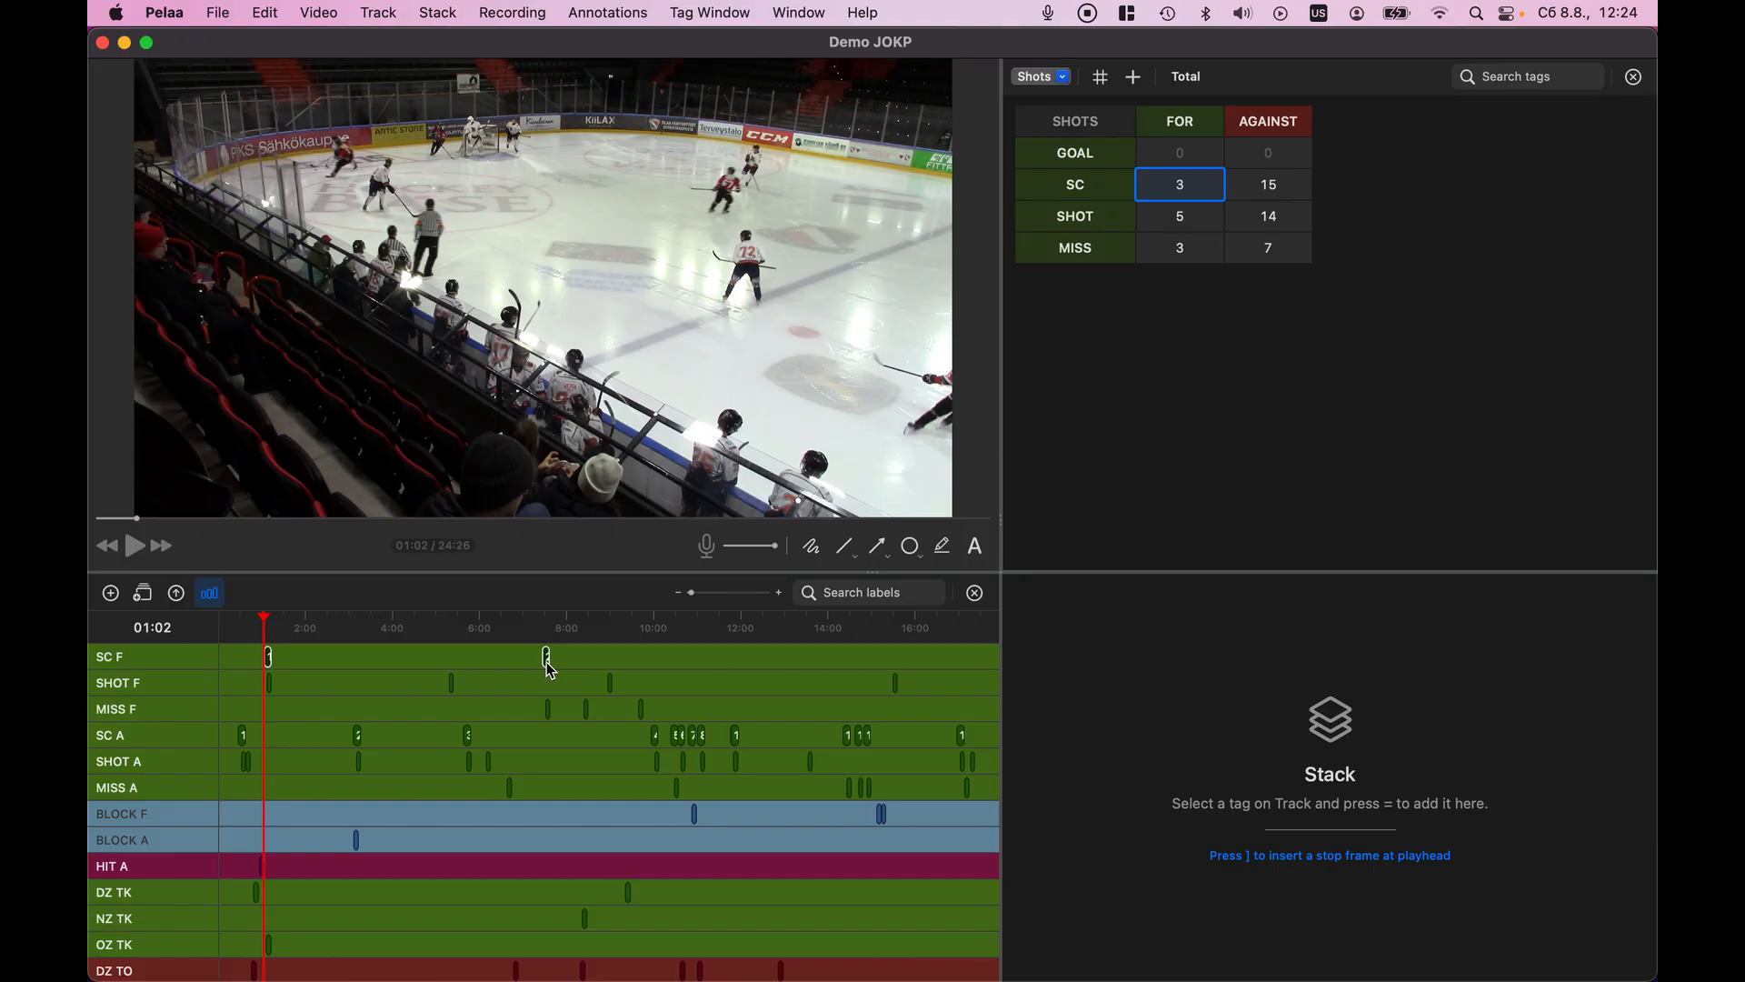
Look through the tag timeline along its full length and down its rows, resizing the window panes
scroll(557, 684, "right", 5)
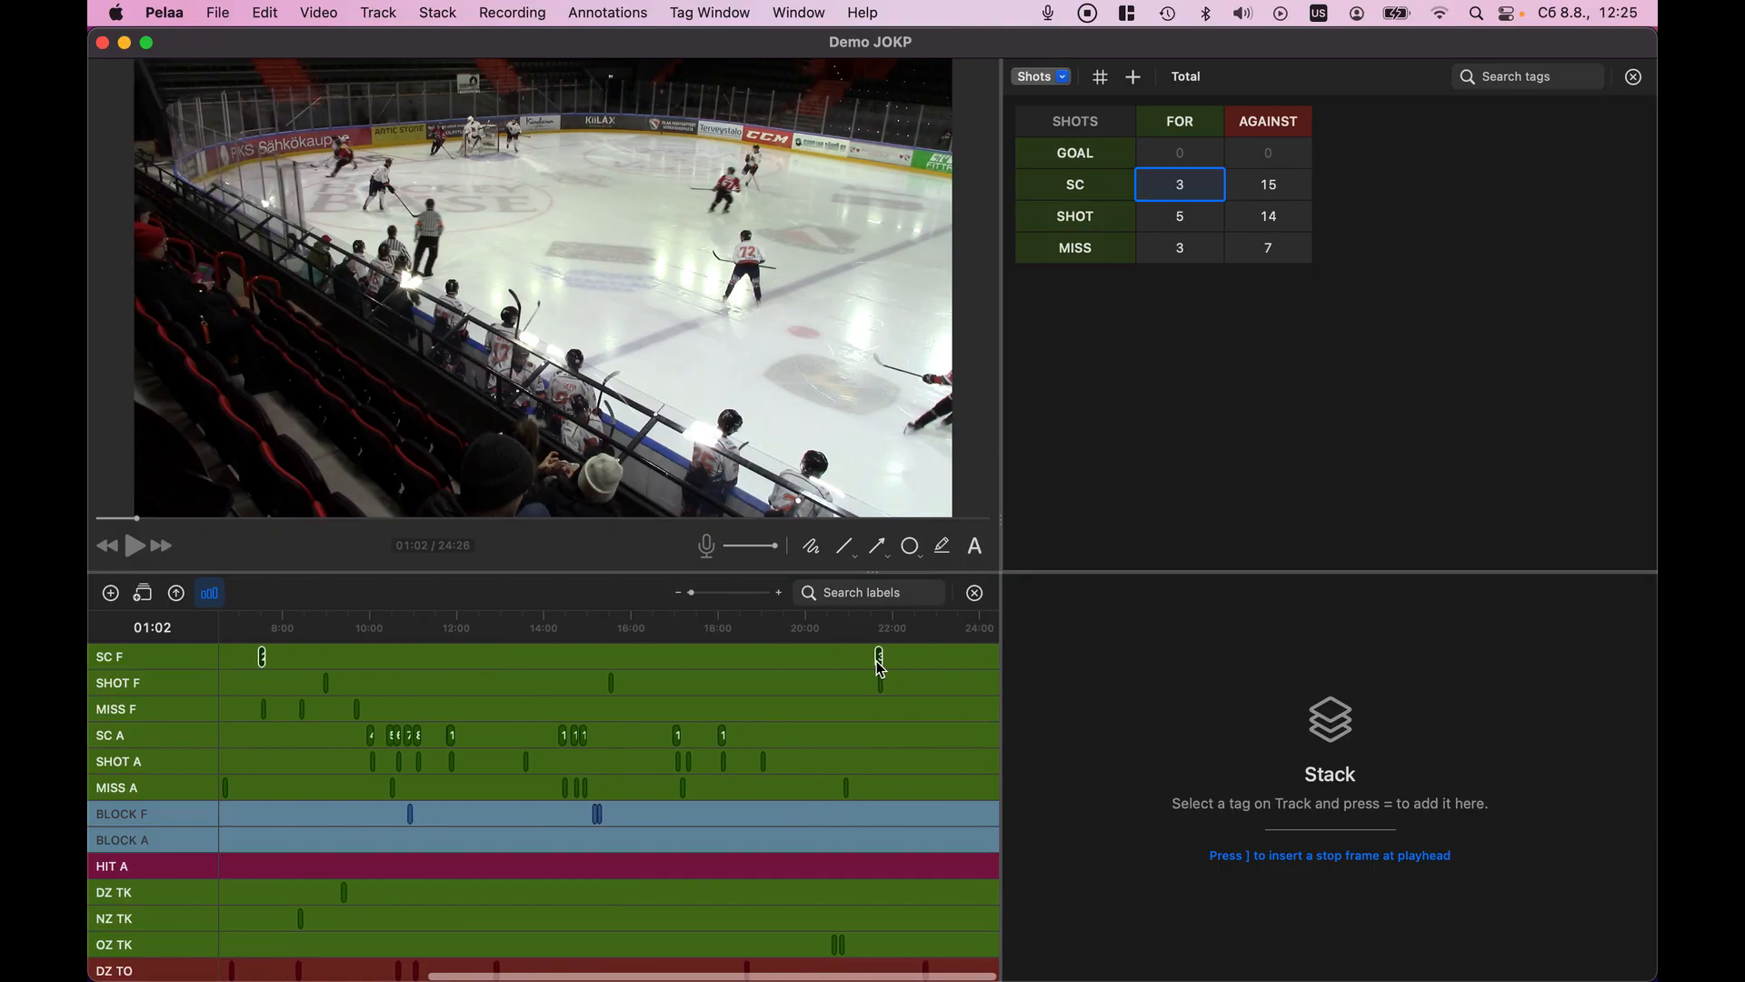
scroll(602, 752, "left", 7)
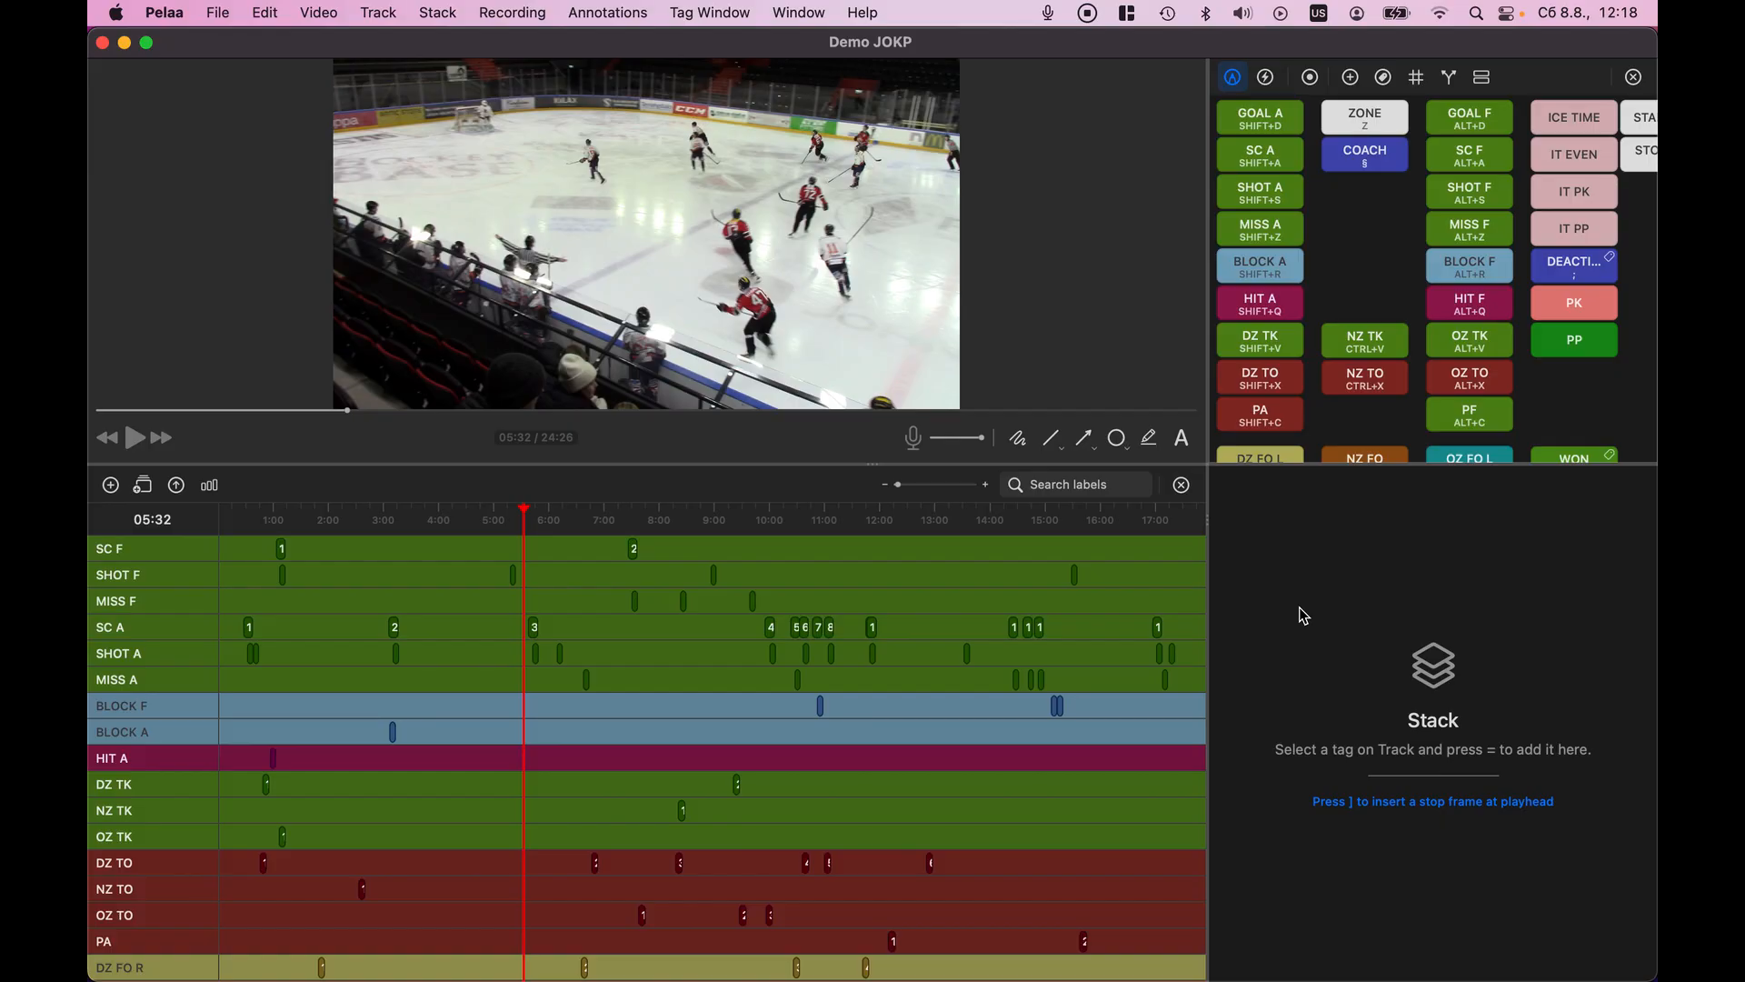
mouse_move(1209, 465)
left_mouse_down()
mouse_move(1205, 695)
mouse_move(1041, 923)
mouse_move(1099, 793)
mouse_move(1157, 545)
mouse_move(1219, 436)
mouse_move(1237, 462)
left_mouse_up()
scroll(777, 696, "down", 8)
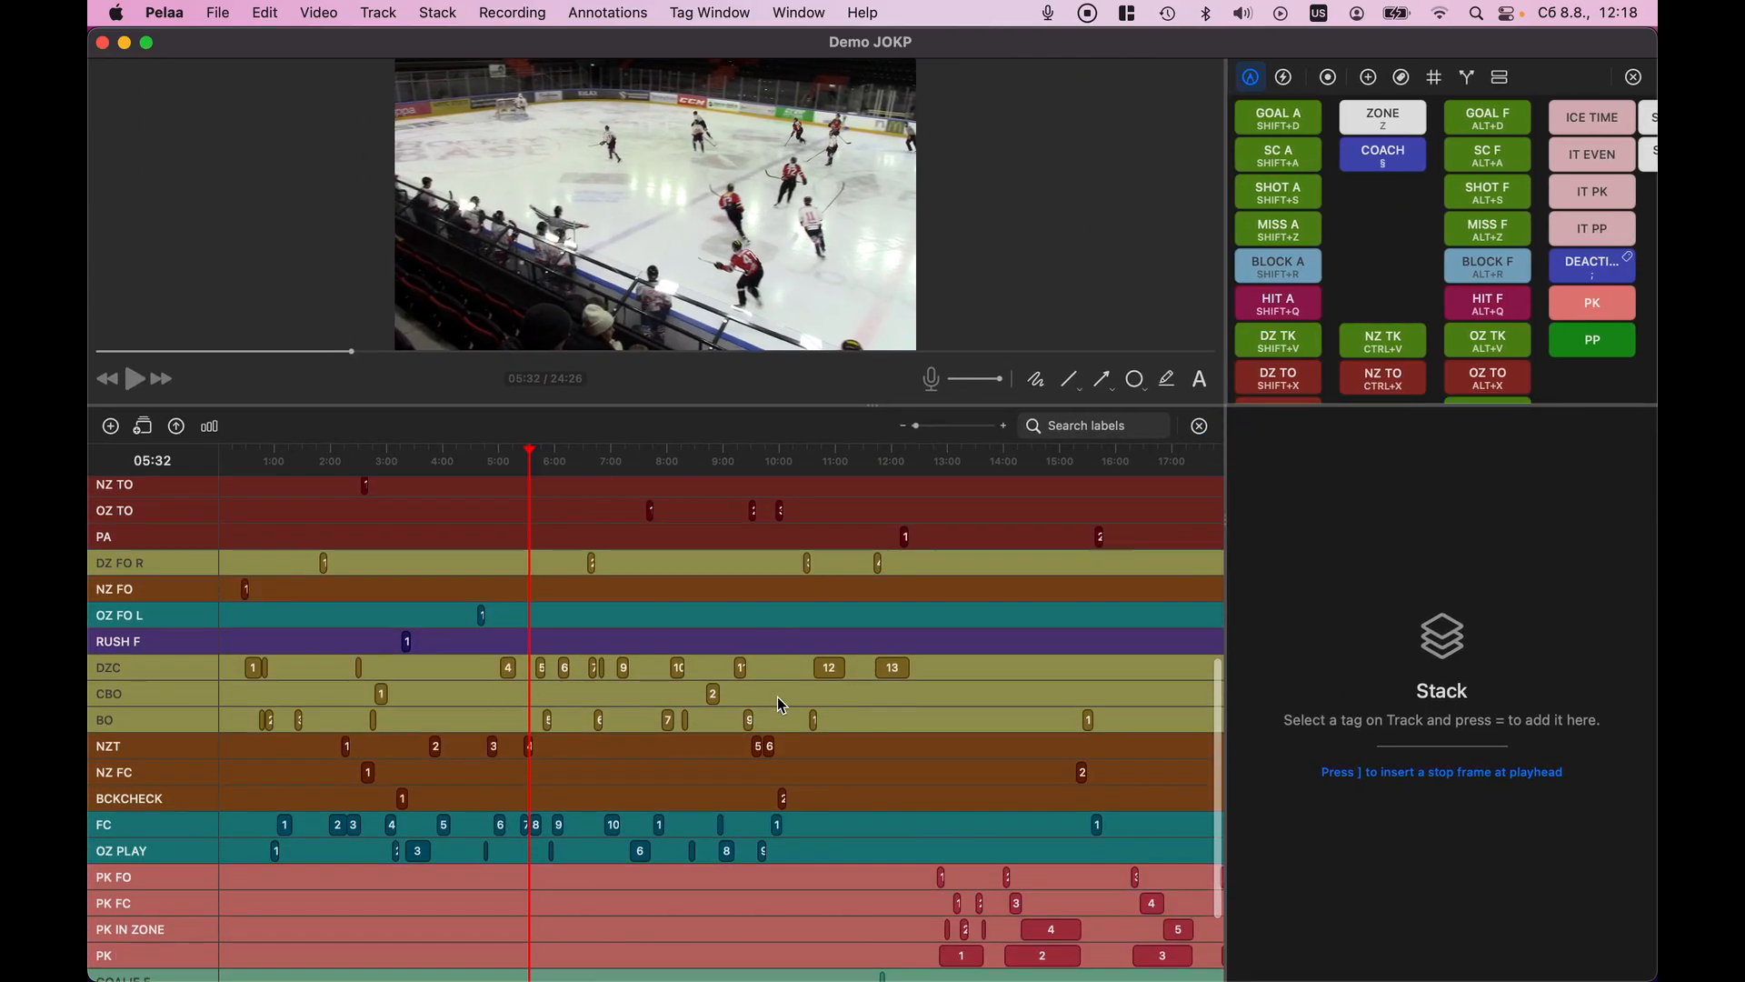
scroll(779, 700, "down", 3)
scroll(780, 700, "up", 10)
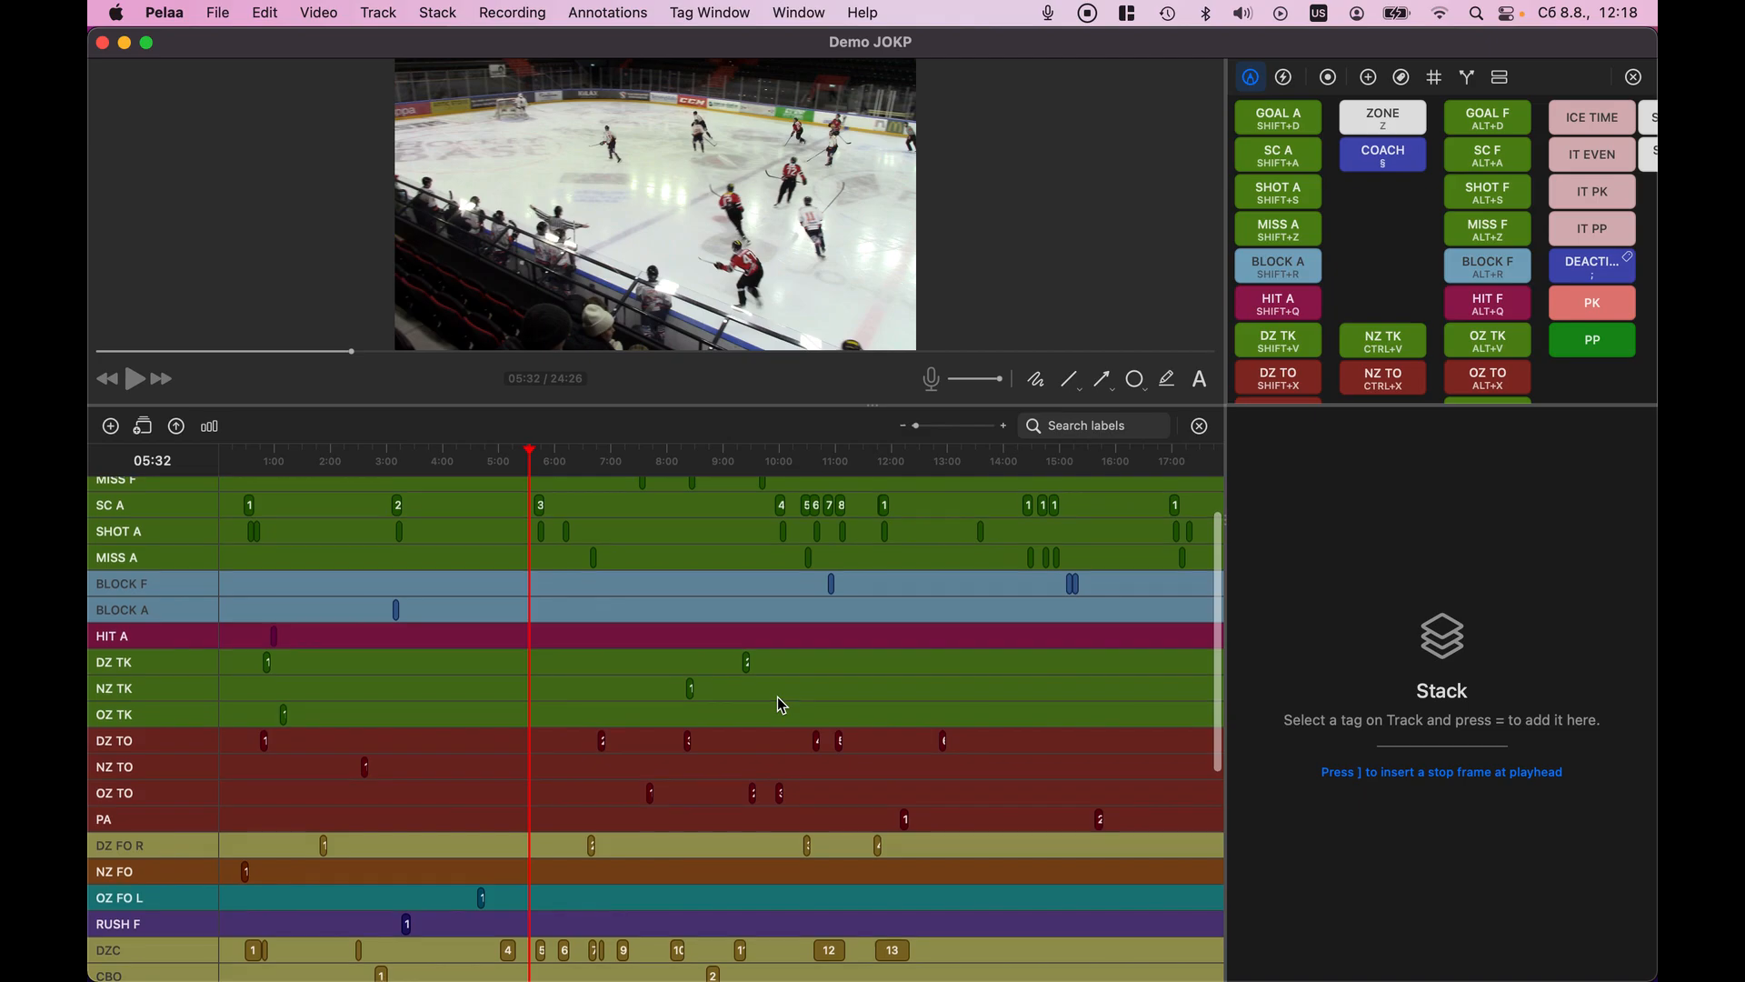
scroll(779, 700, "up", 3)
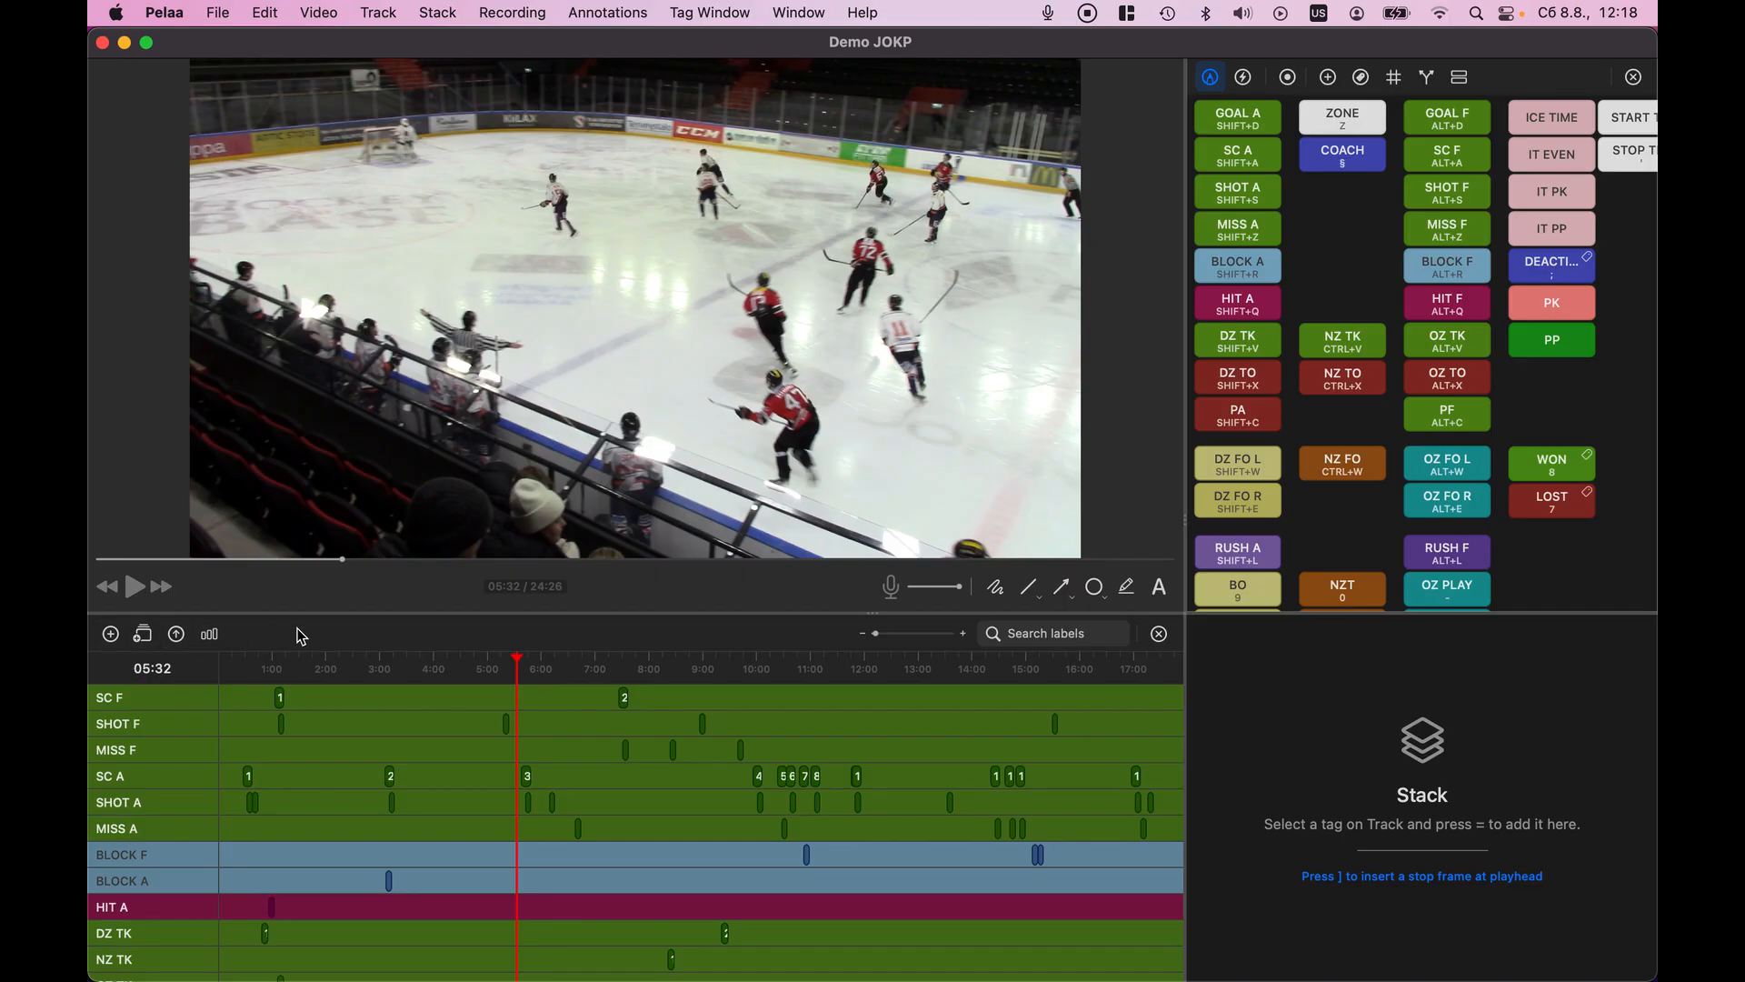
Add a new row at the end of the timeline
left_click(112, 636)
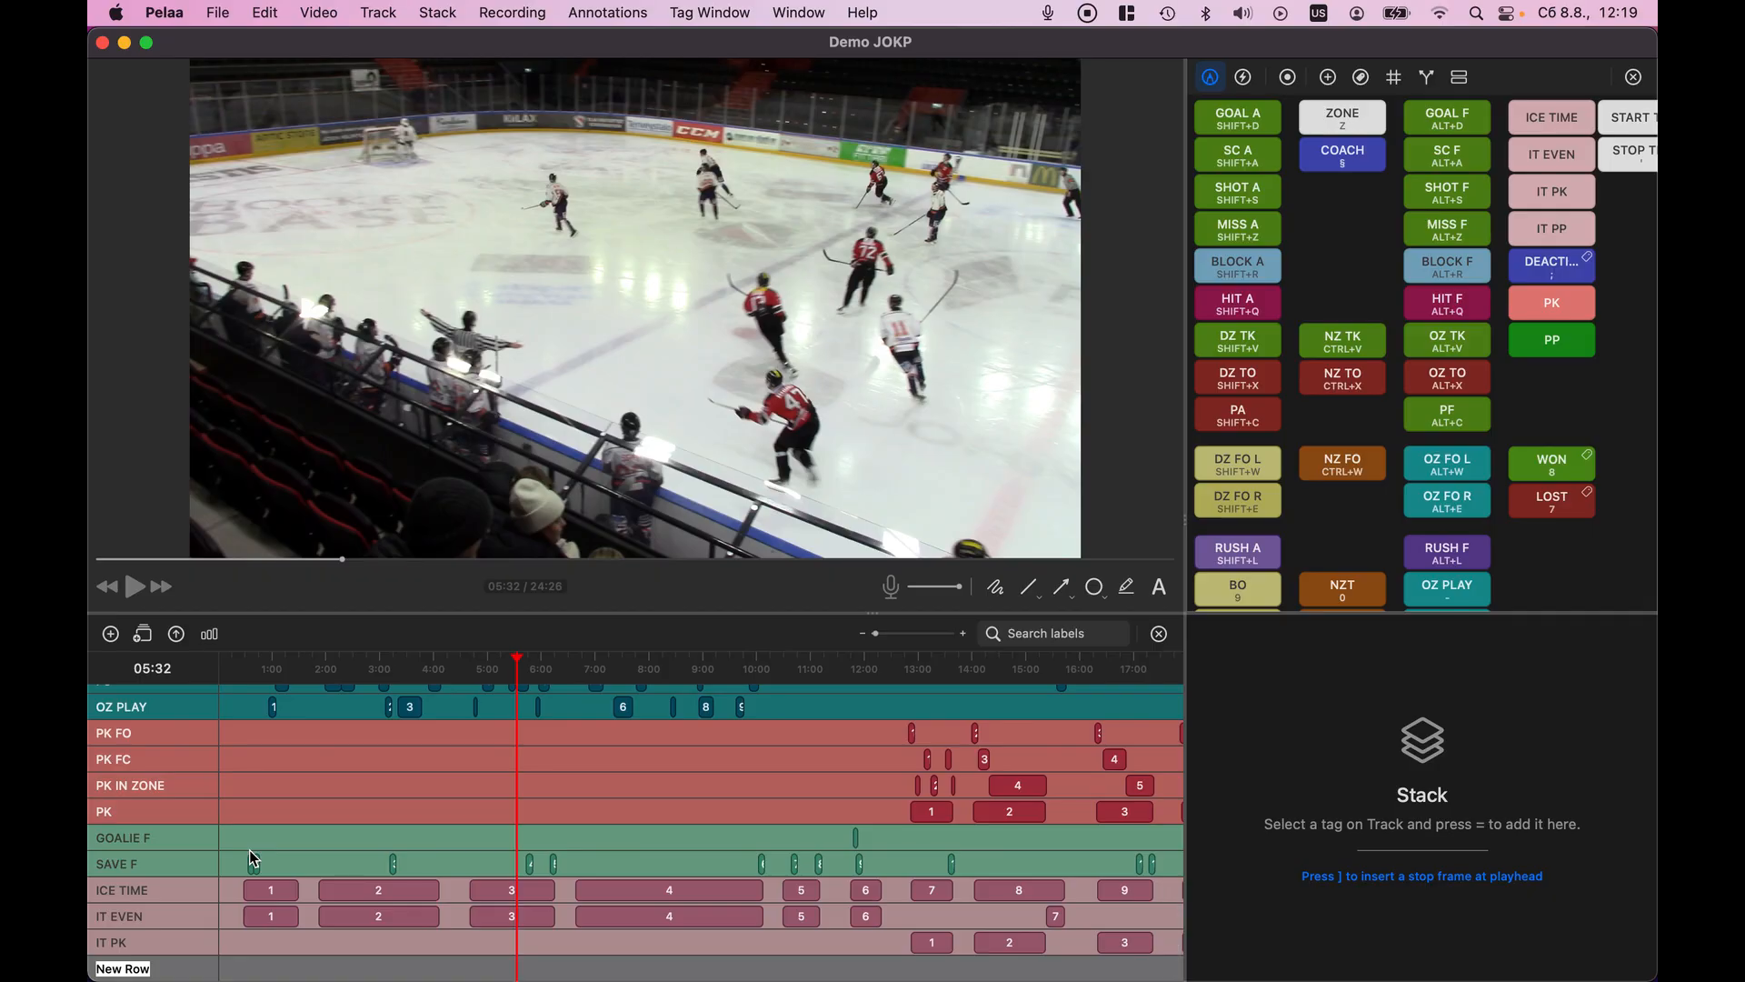
scroll(212, 789, "up", 10)
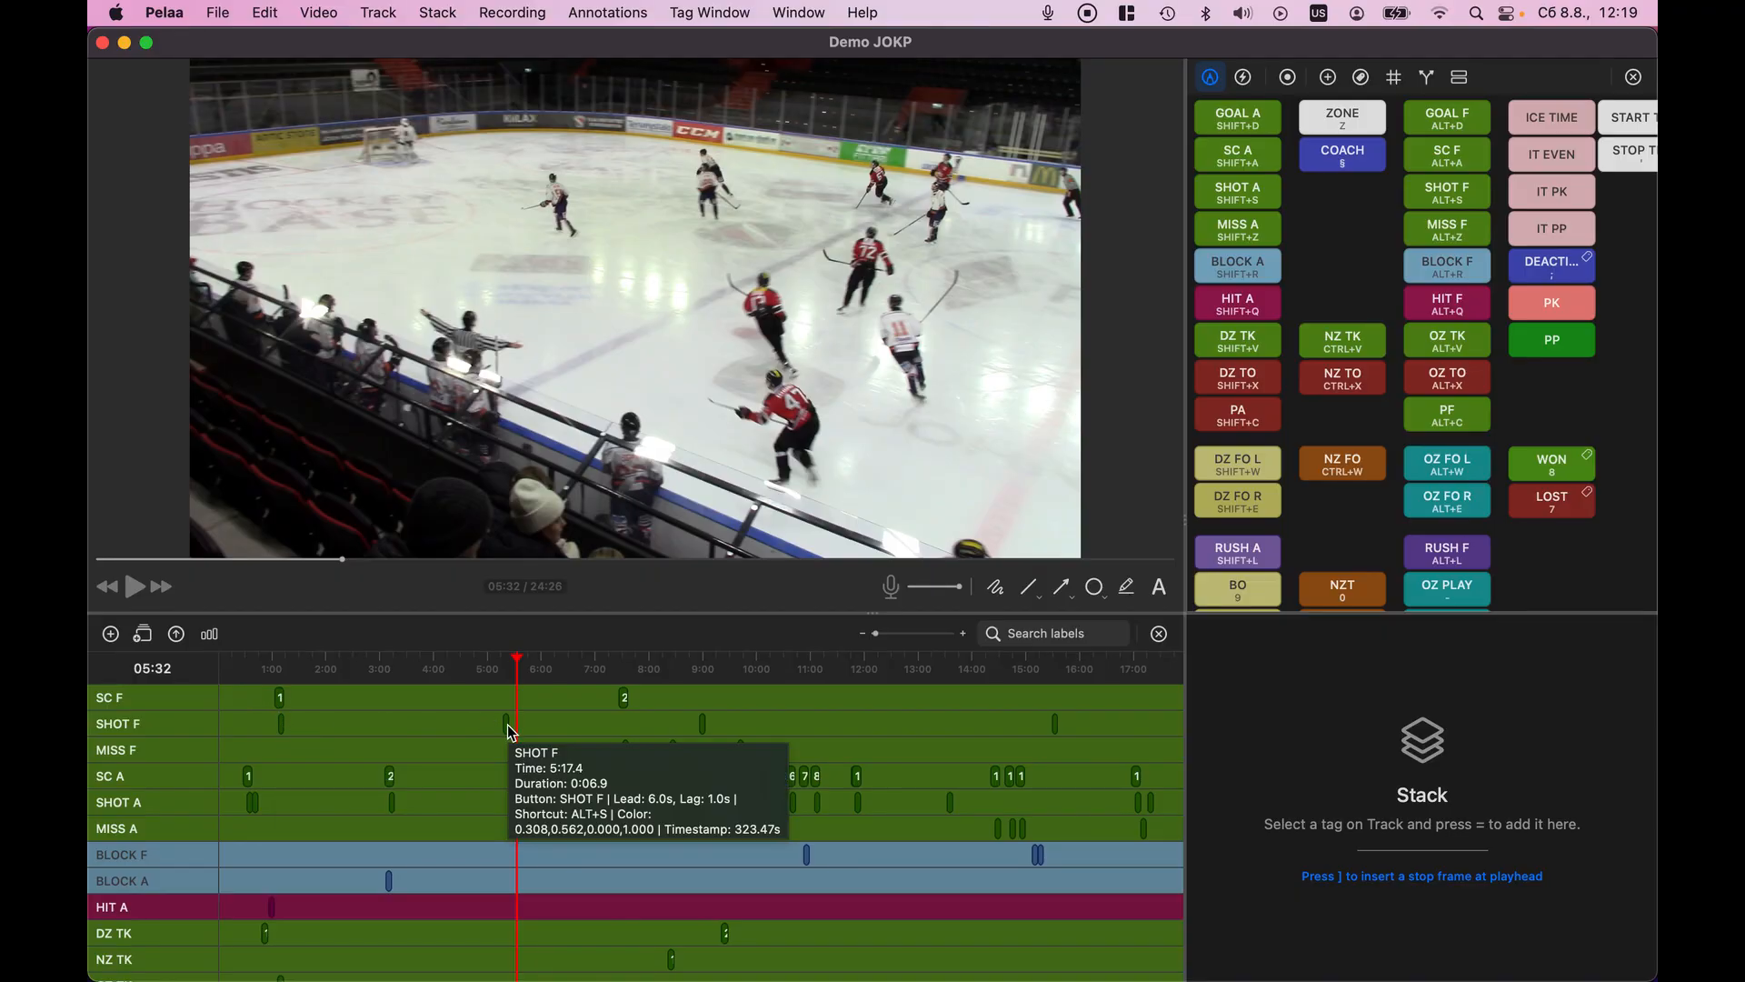
Send the SHOT F tag at 5:17 to the stack and delete its SHOT F row there
left_click(507, 724)
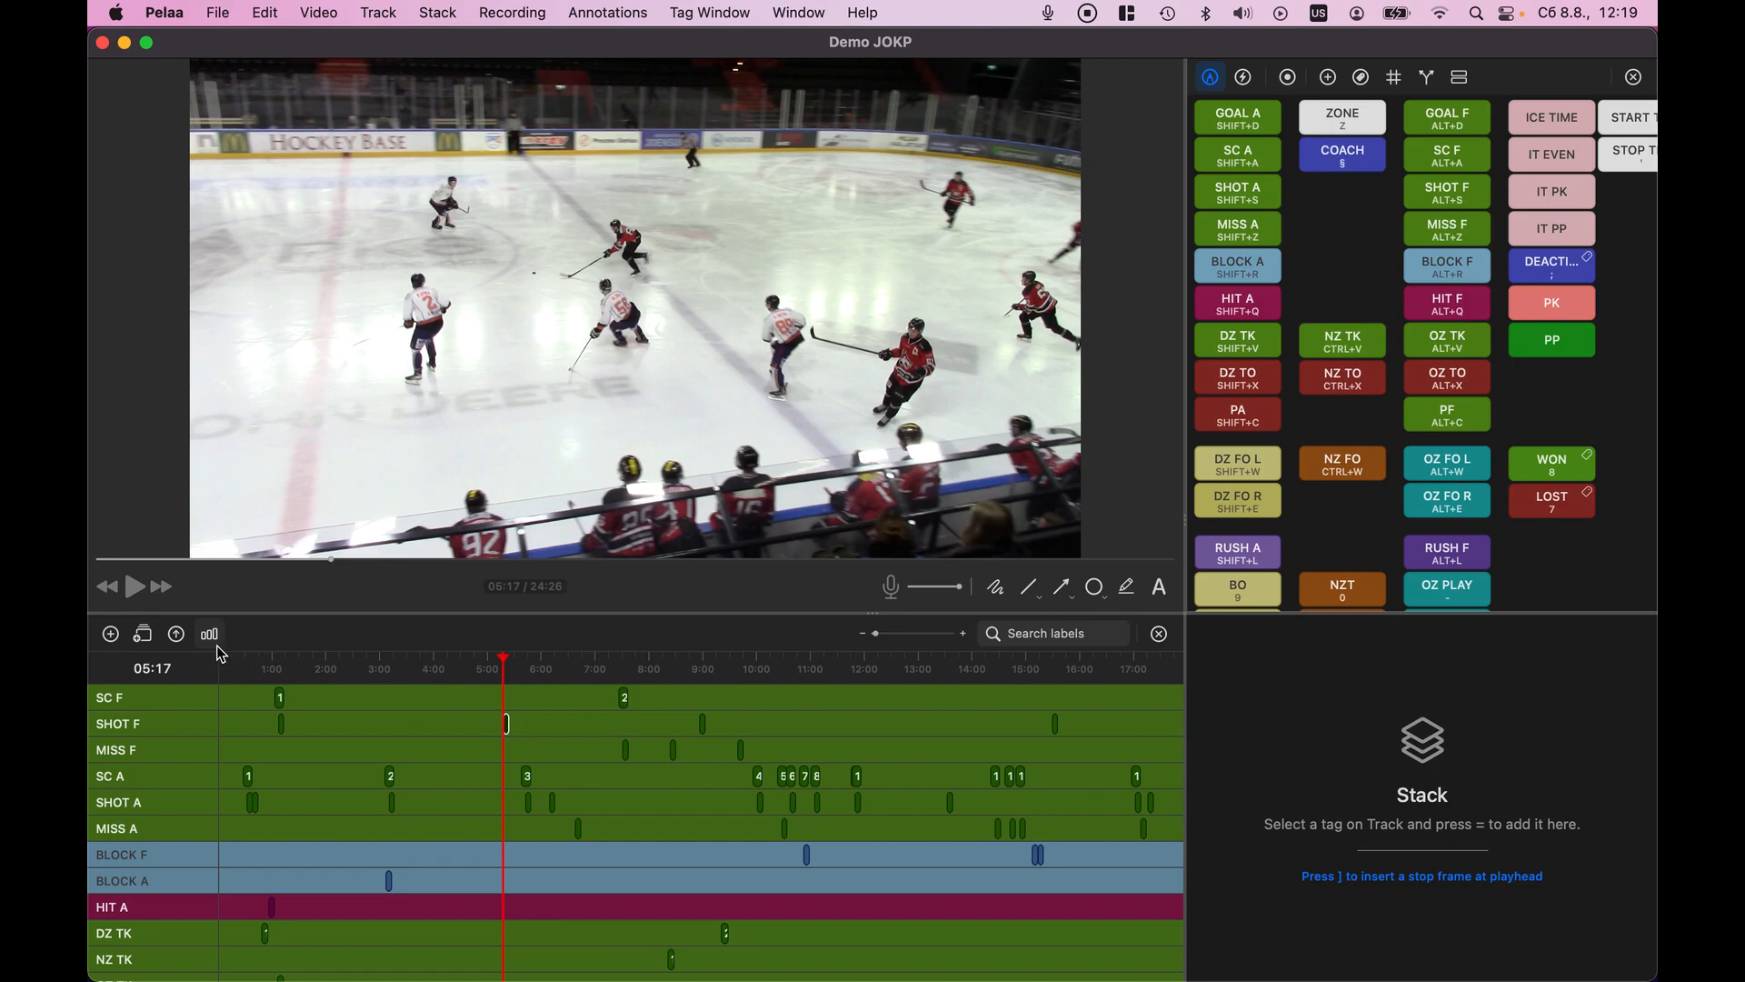
left_click(146, 635)
left_click(1345, 697)
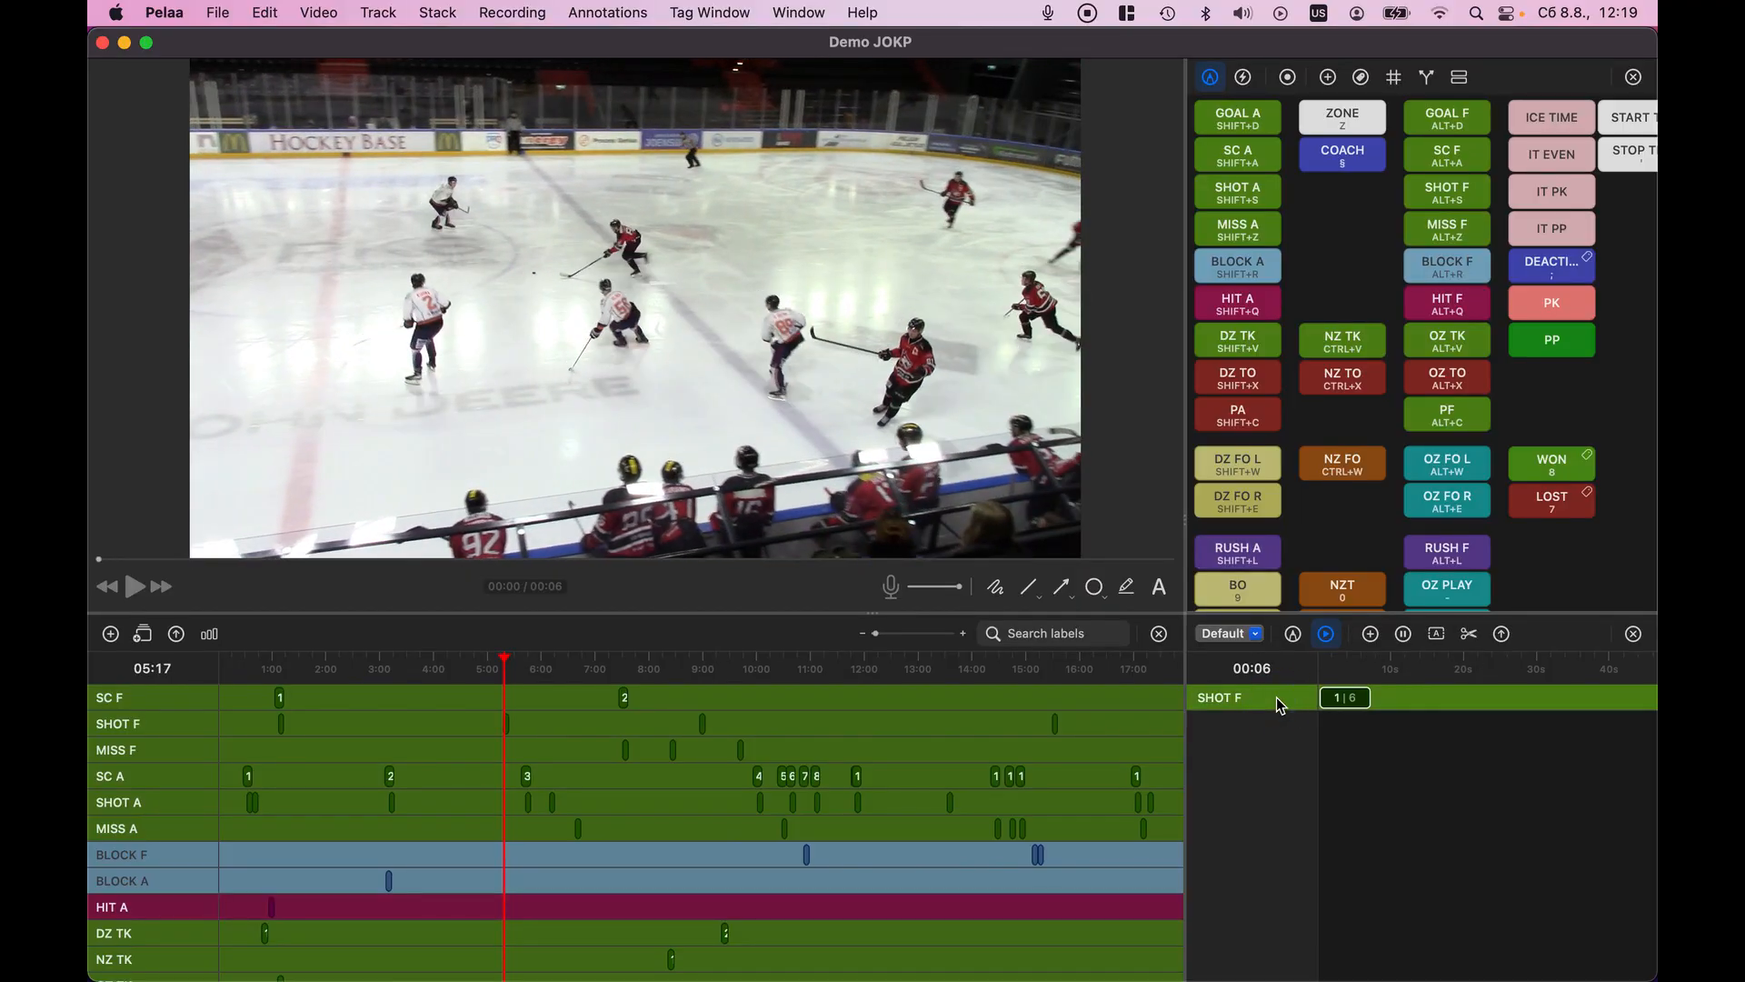
key("Delete")
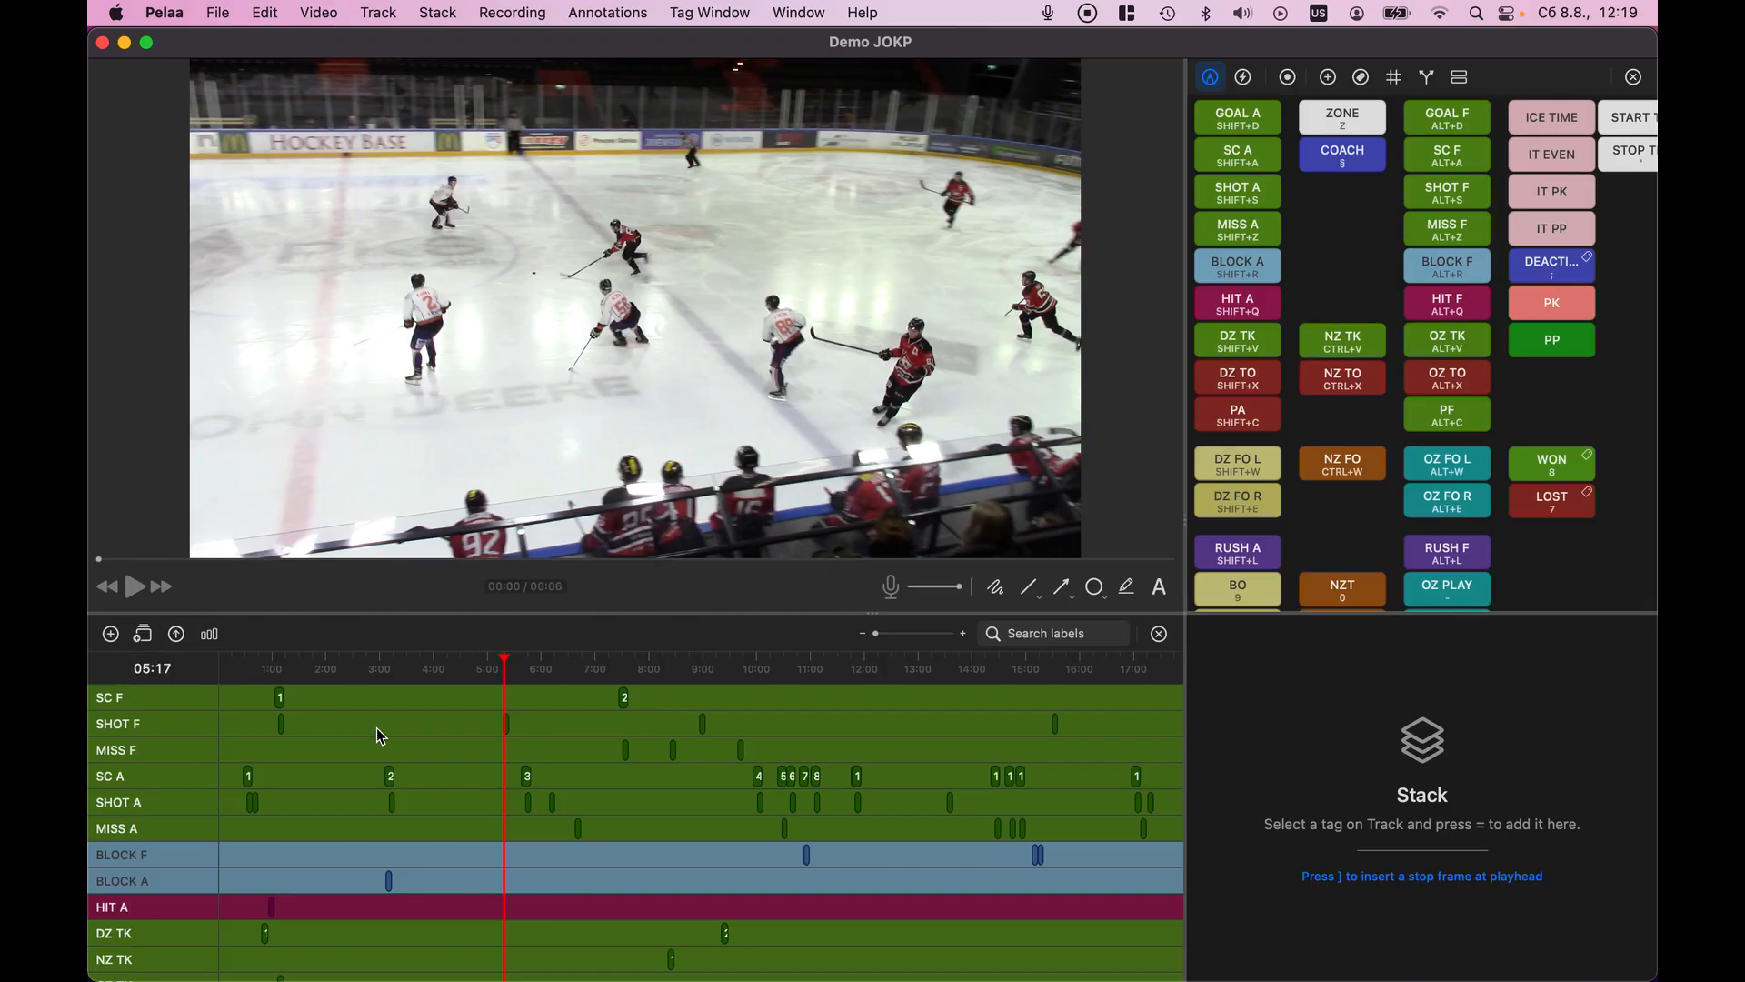
Send a multiple selection of two SHOT F, two SC A, one MISS A and one BLOCK F tag to the stack and undo it
left_click(455, 724)
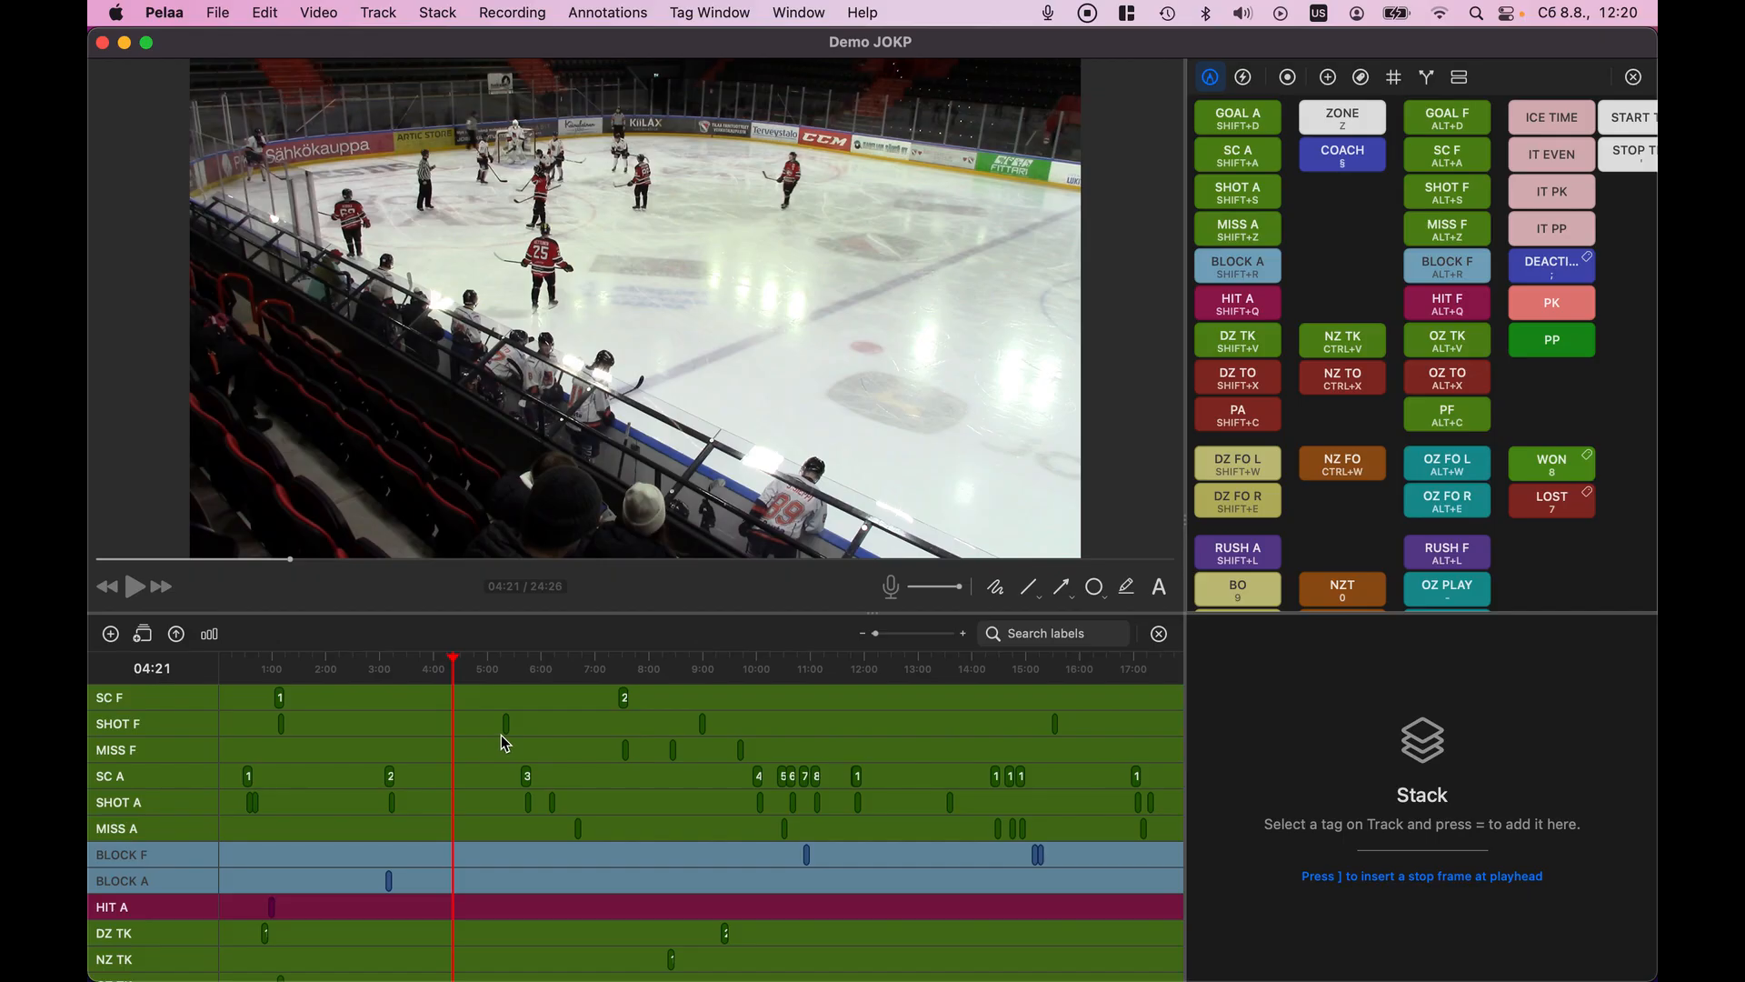
mouse_move(506, 728)
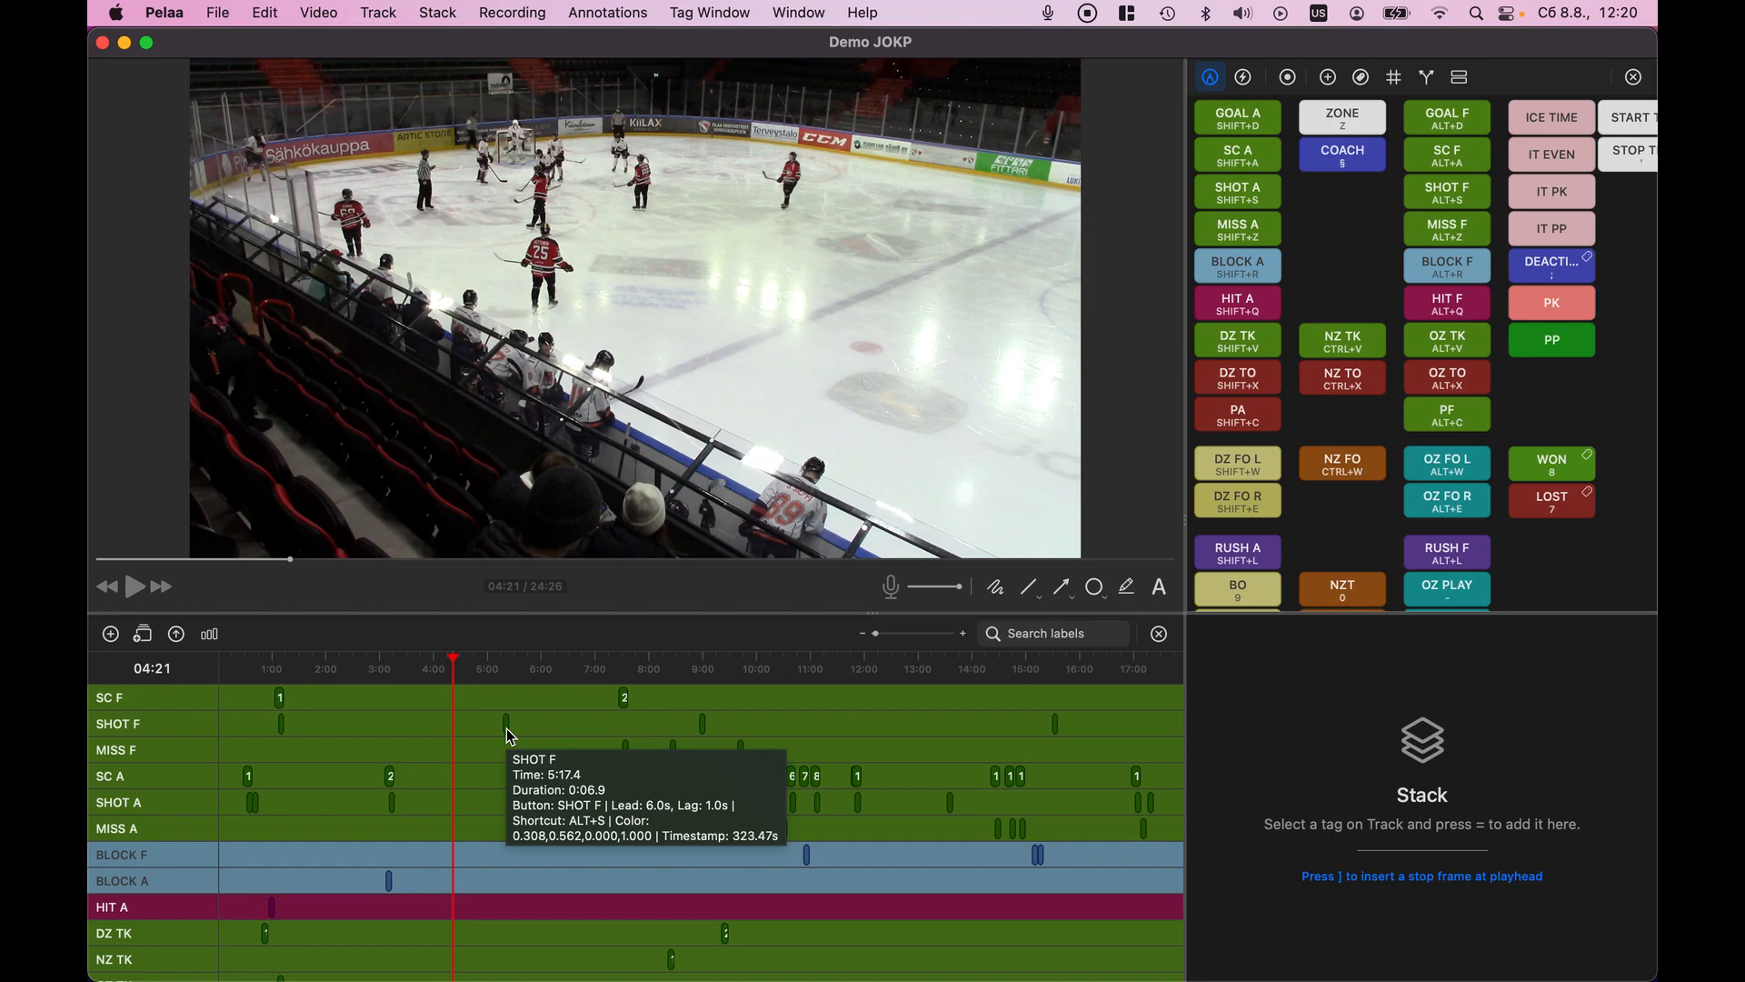
left_click(507, 727)
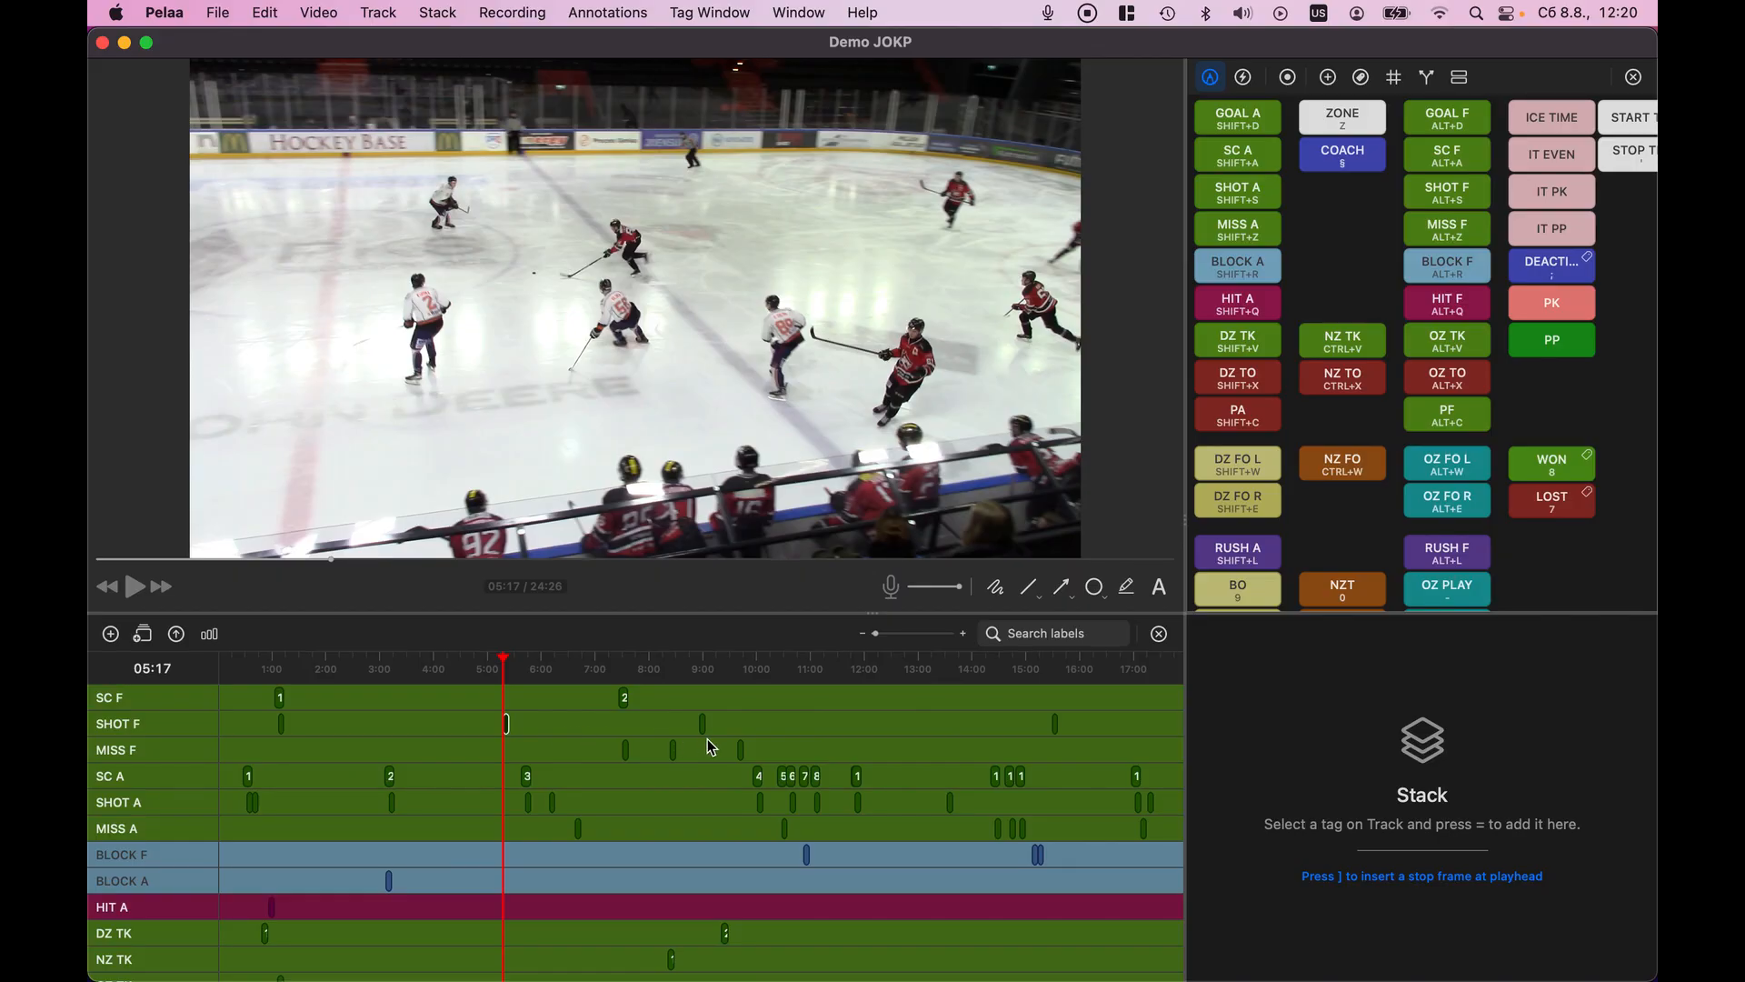
key("super")
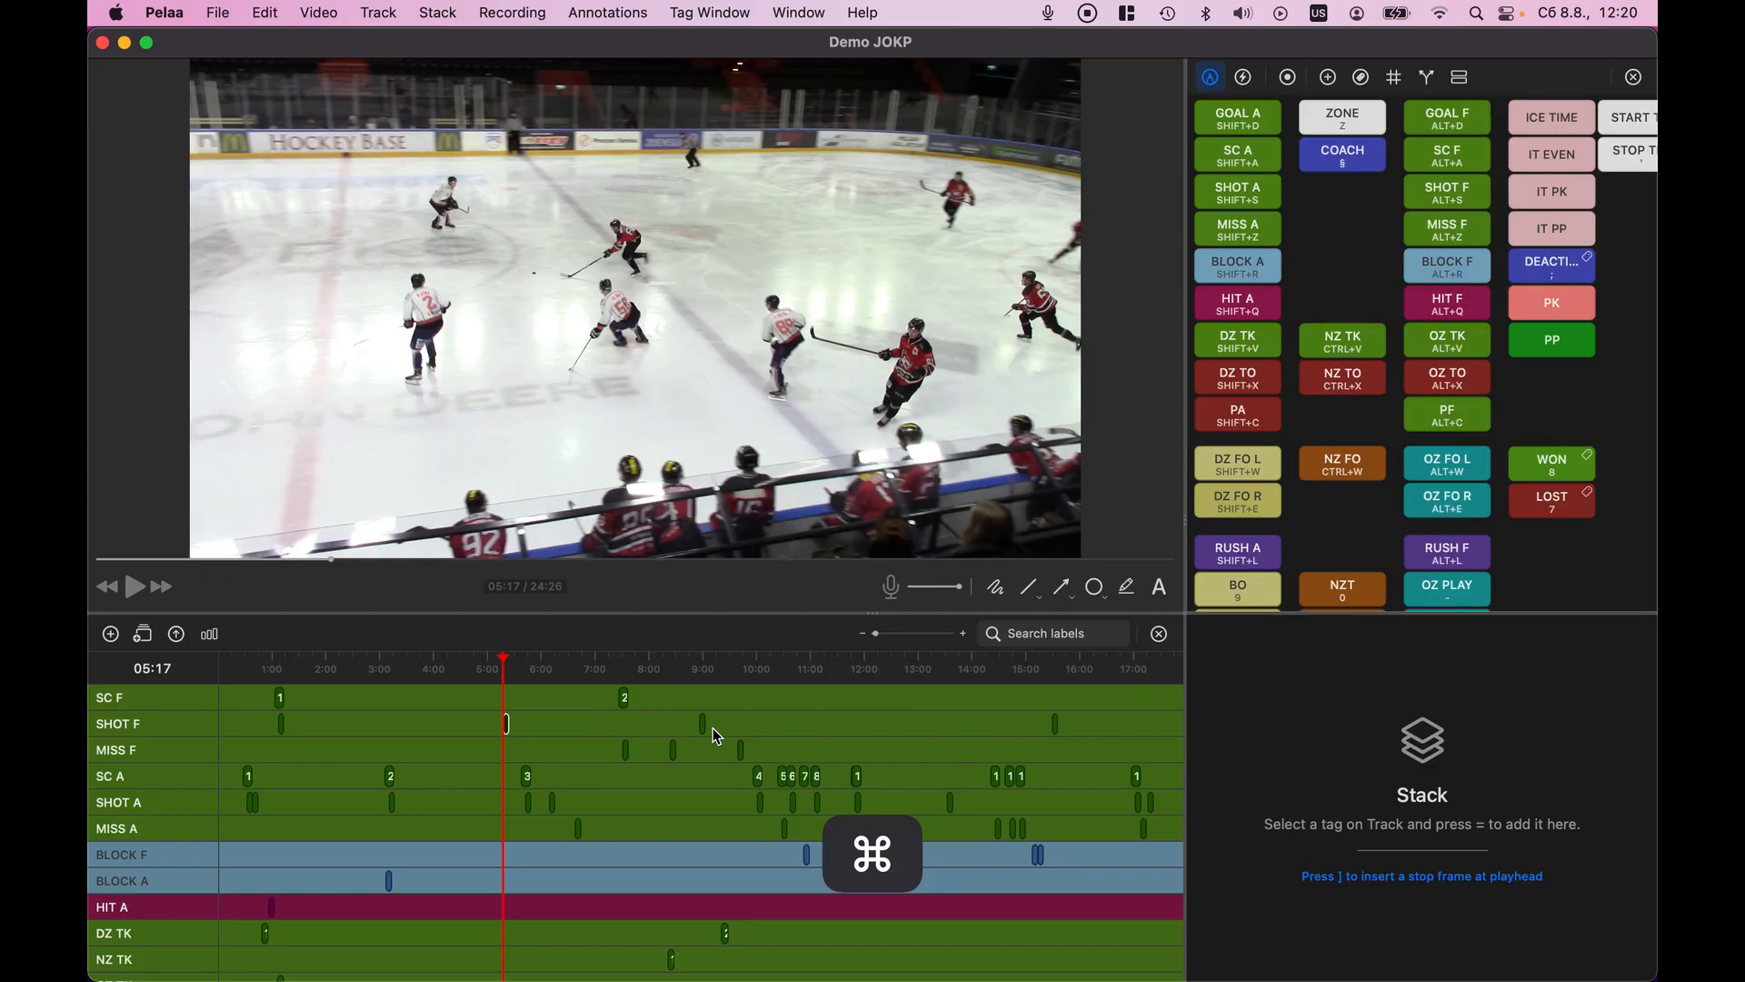
mouse_move(708, 734)
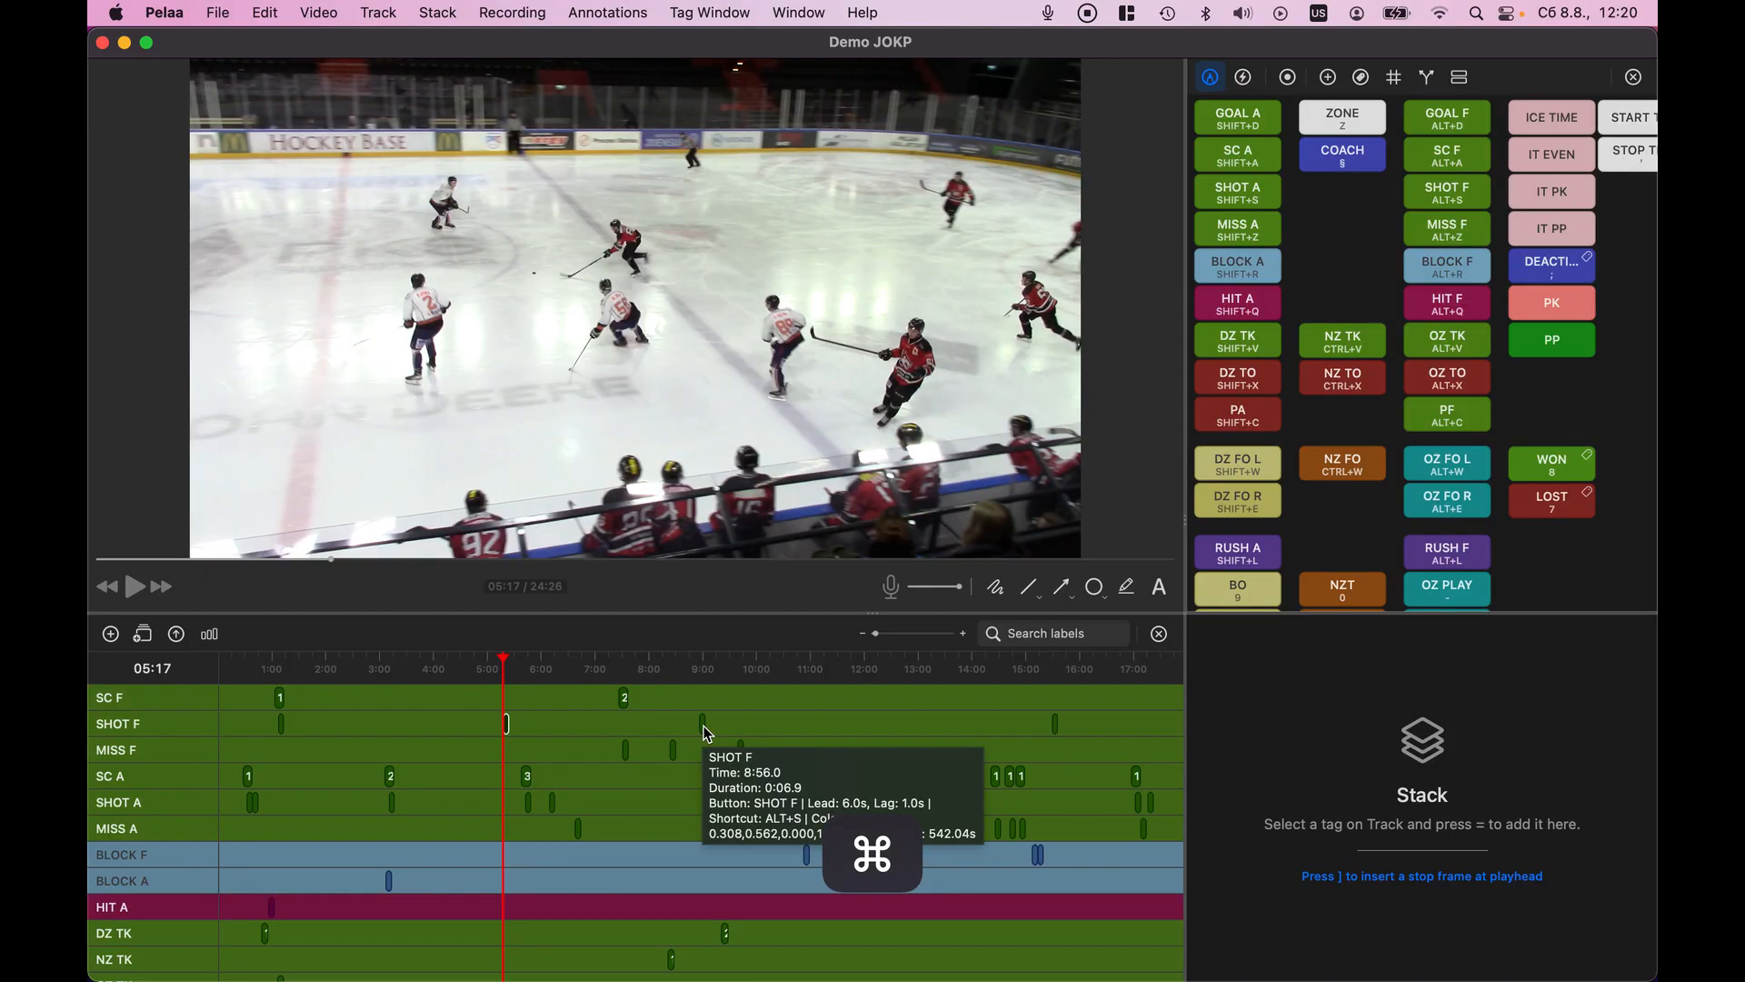
left_click(708, 735)
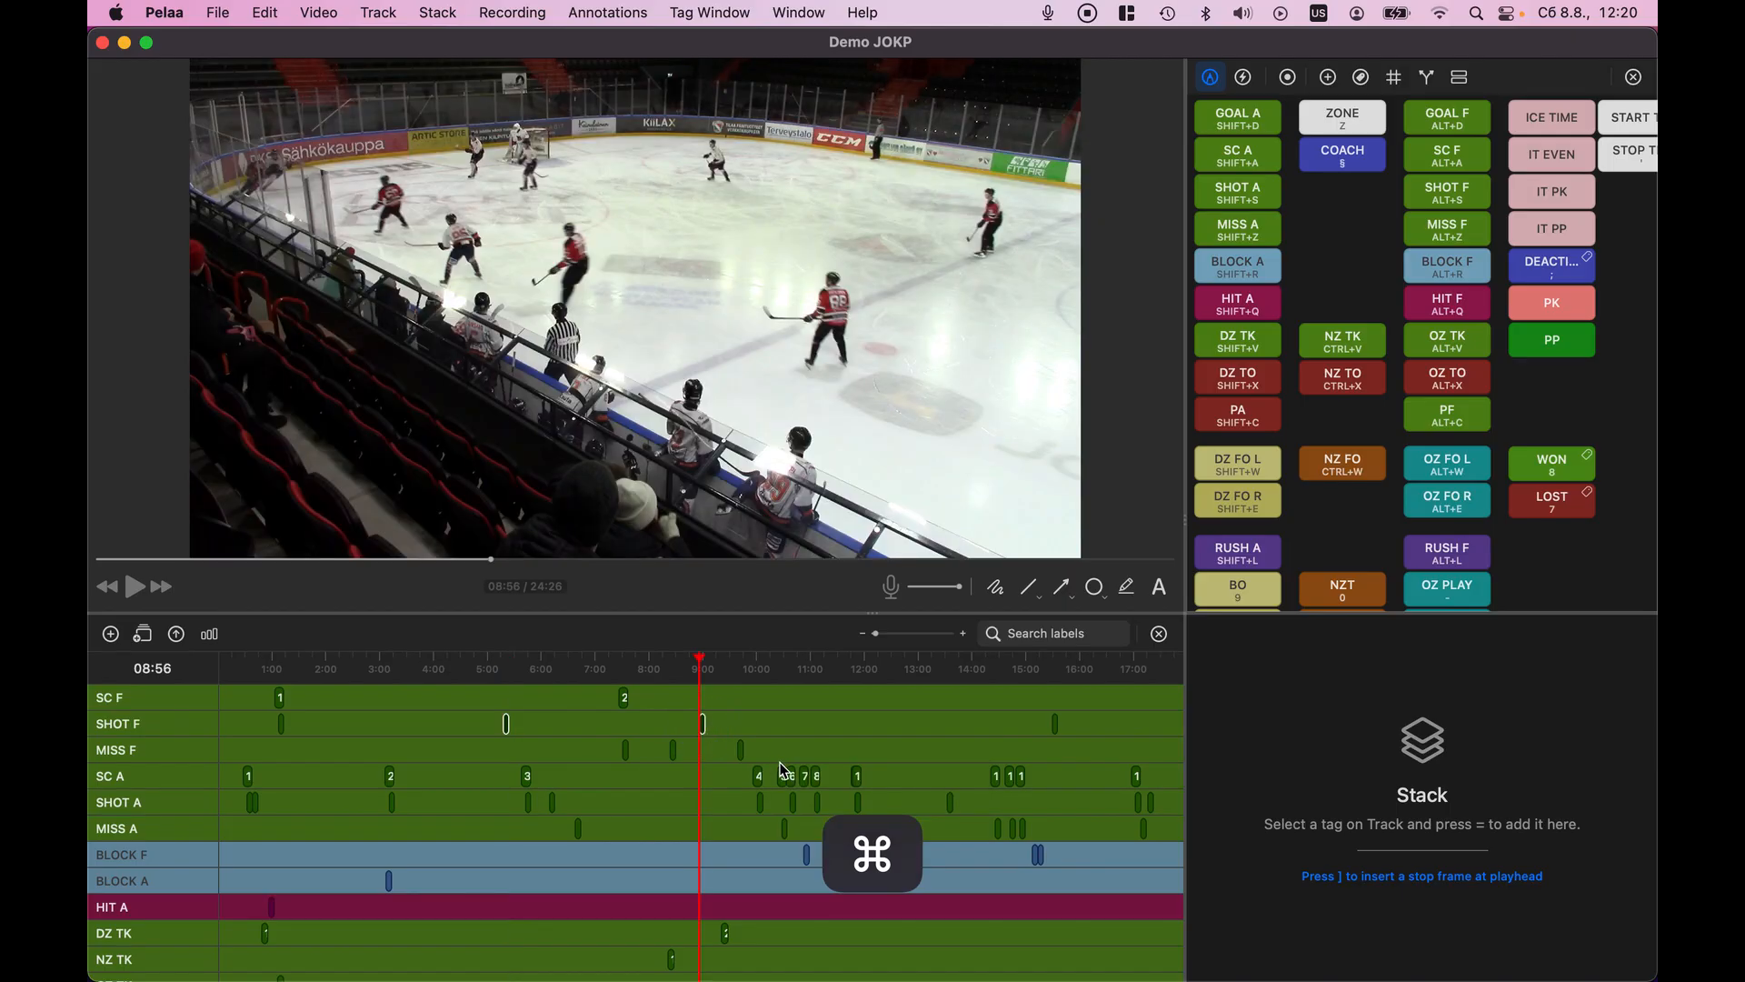
left_click(783, 778)
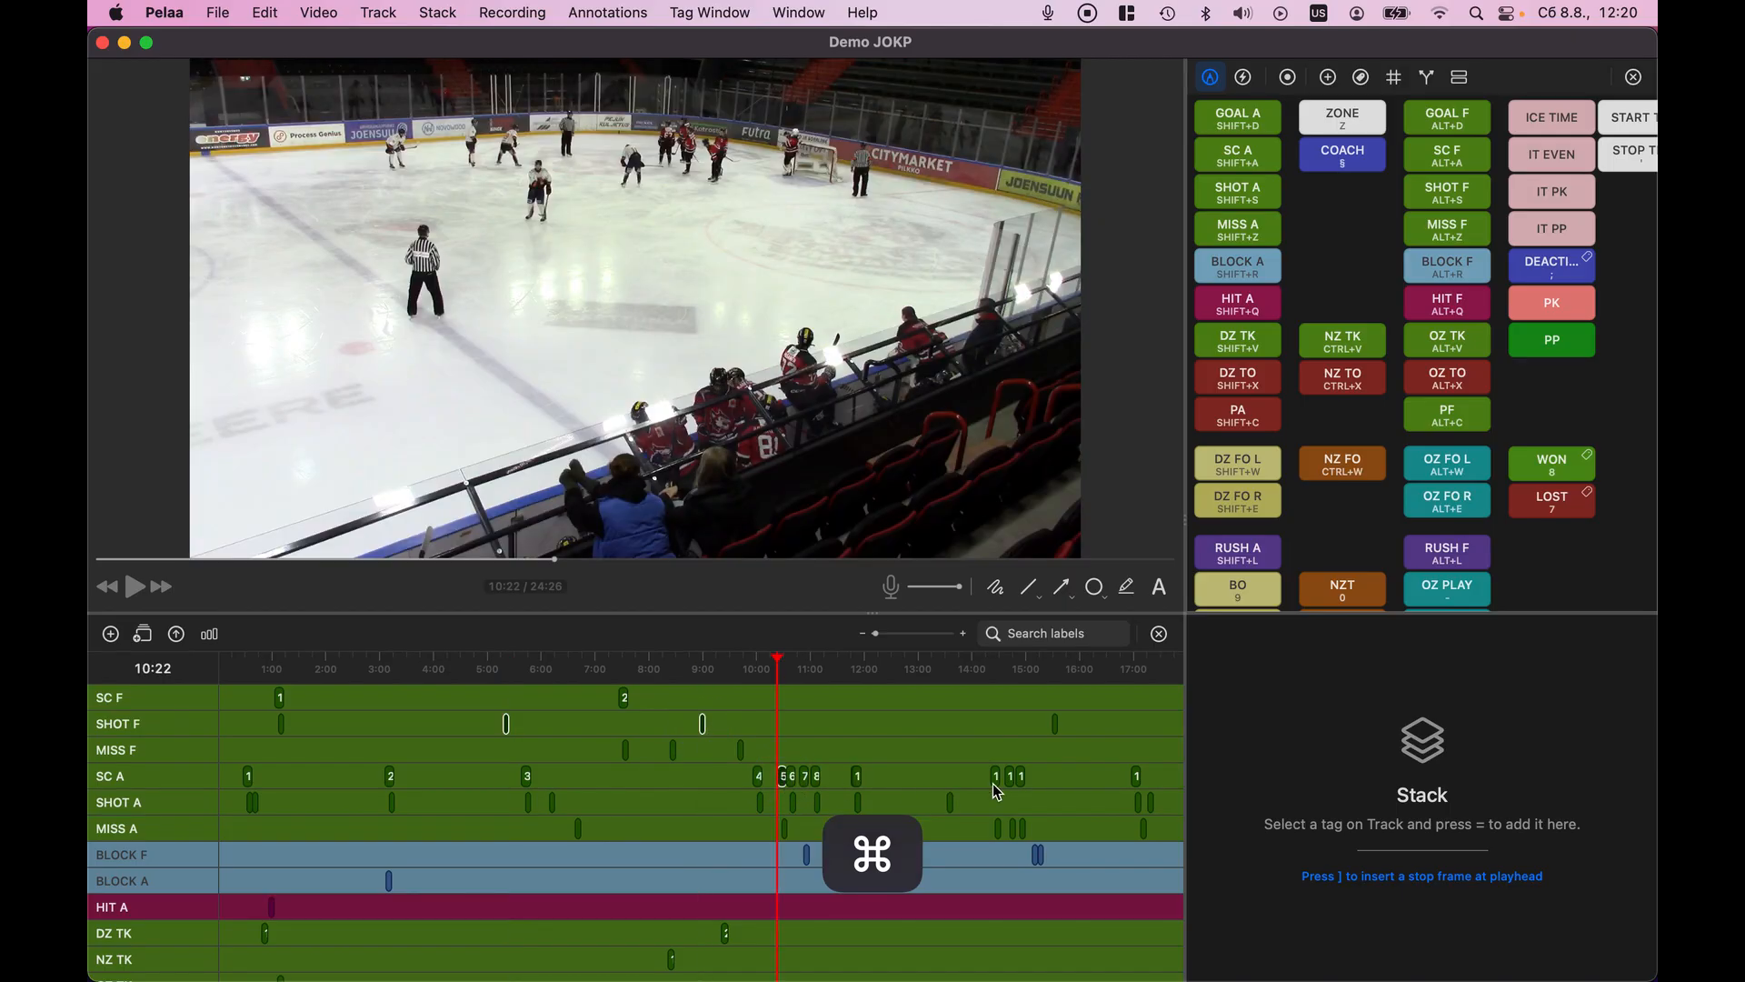
left_click(993, 782)
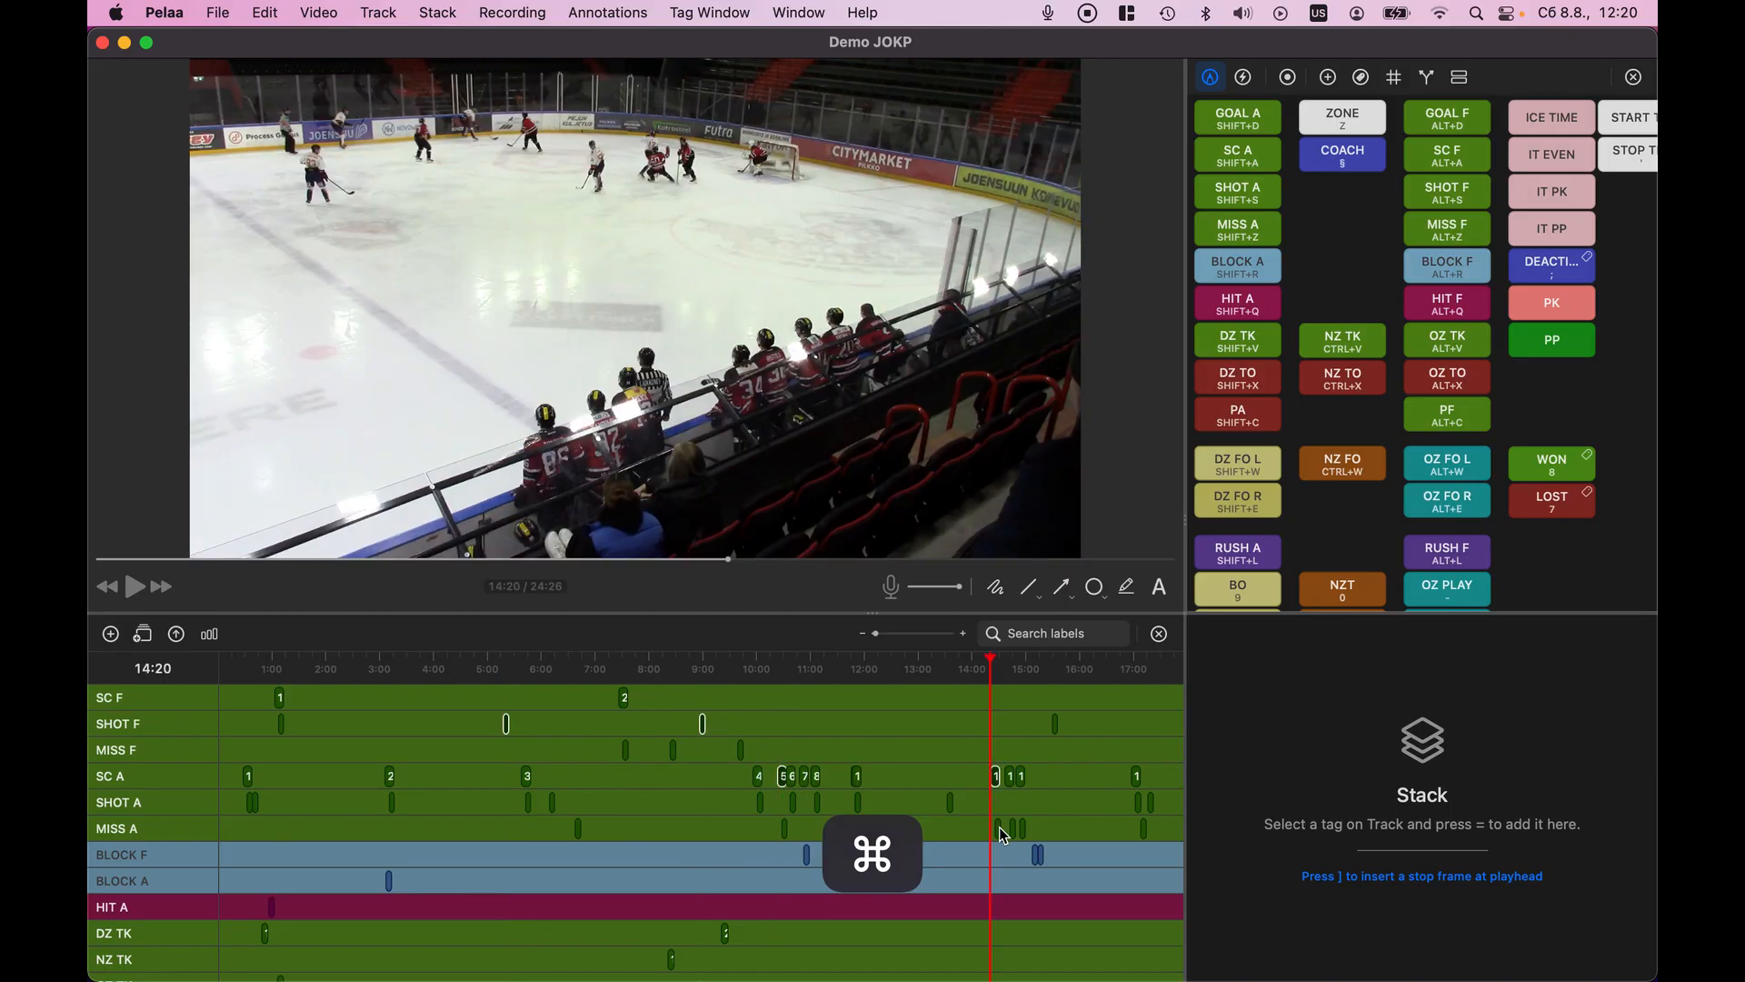
left_click(999, 828)
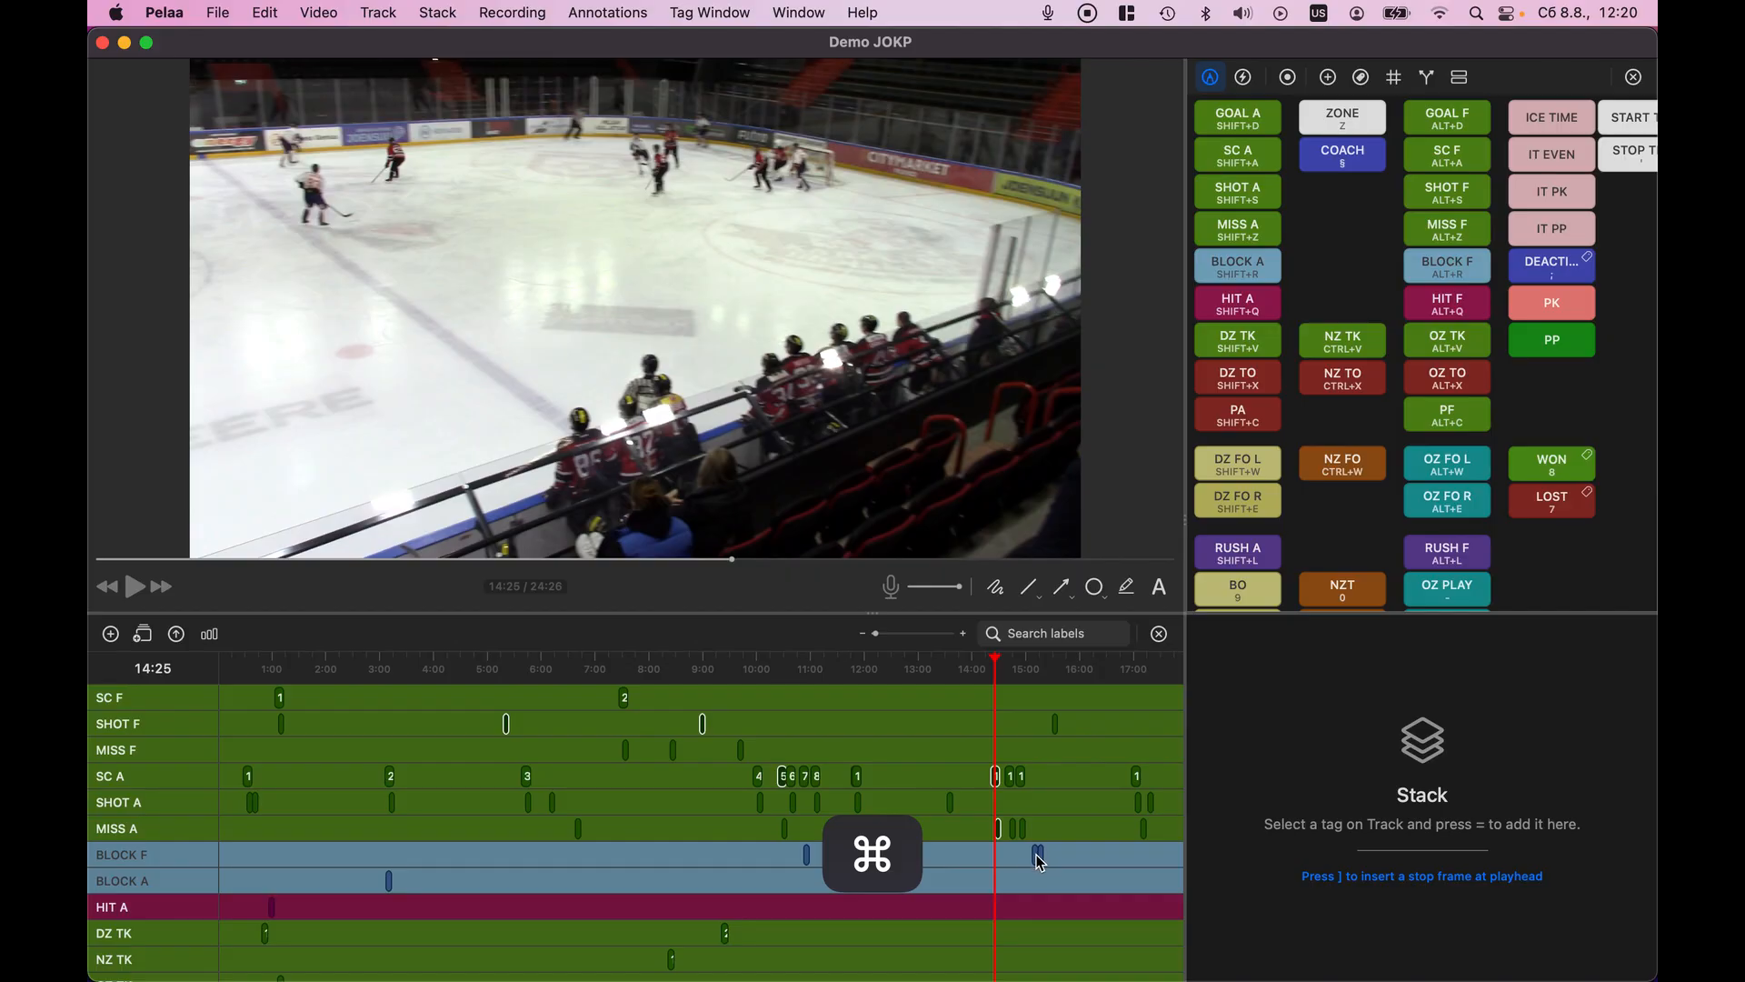
left_click(1039, 857)
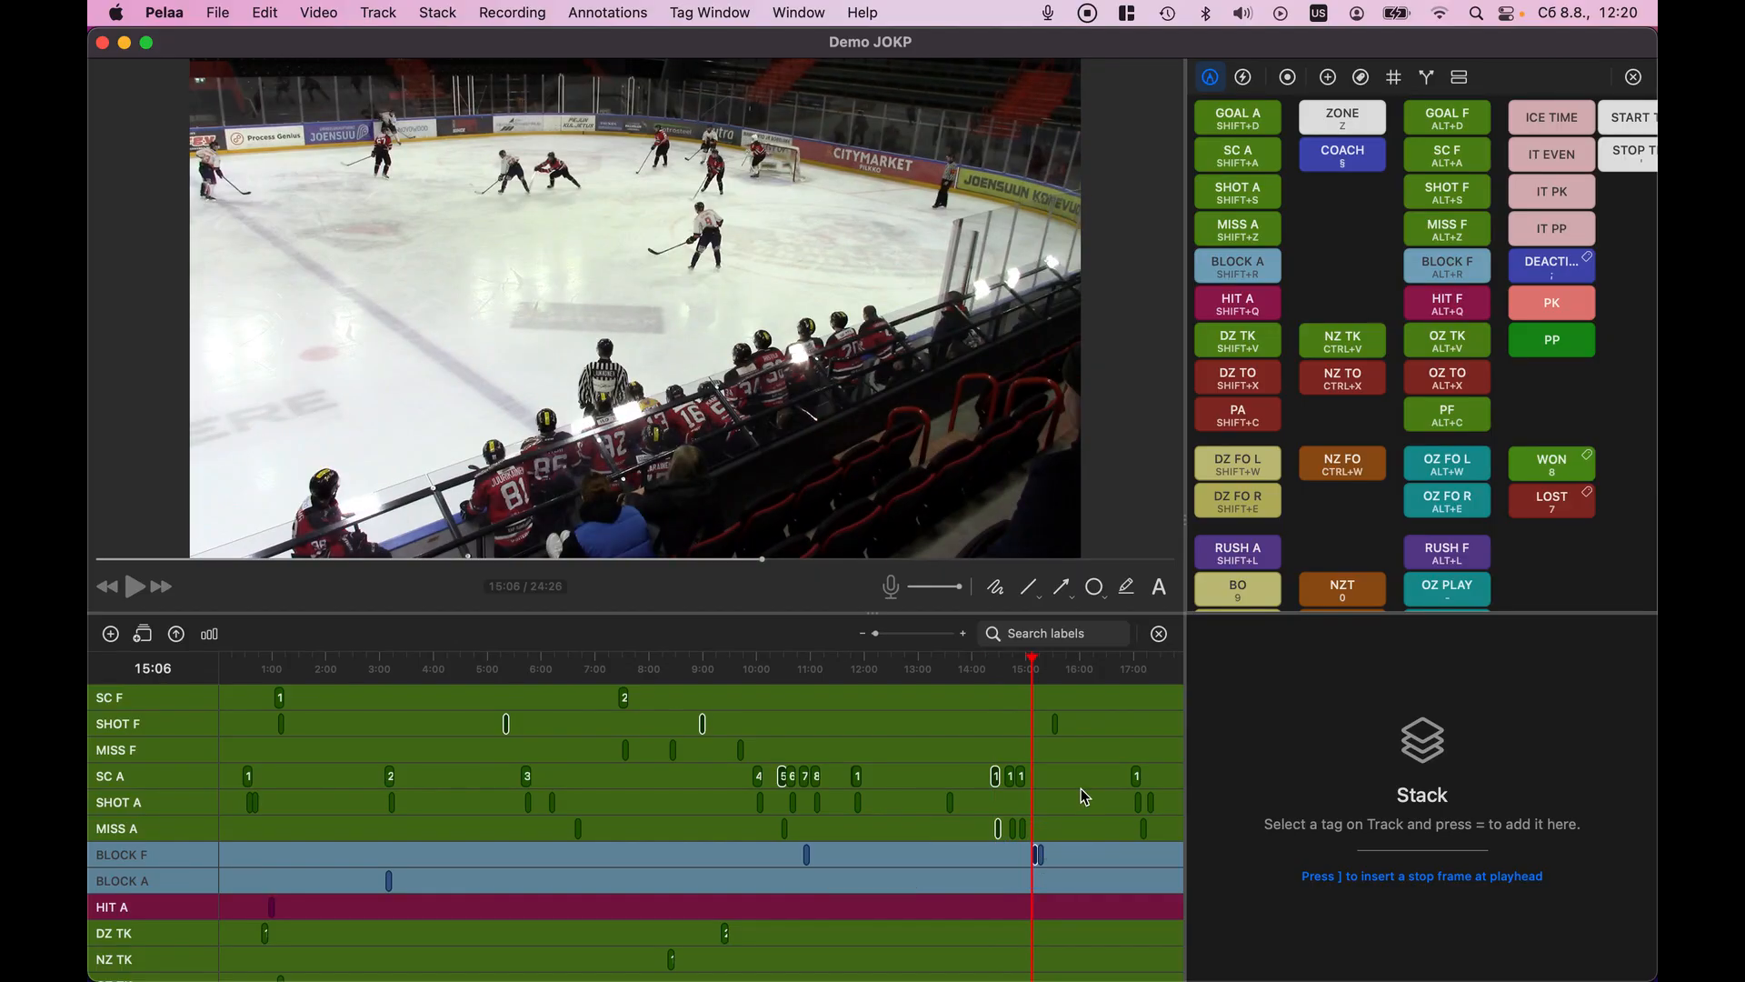
left_click(151, 641)
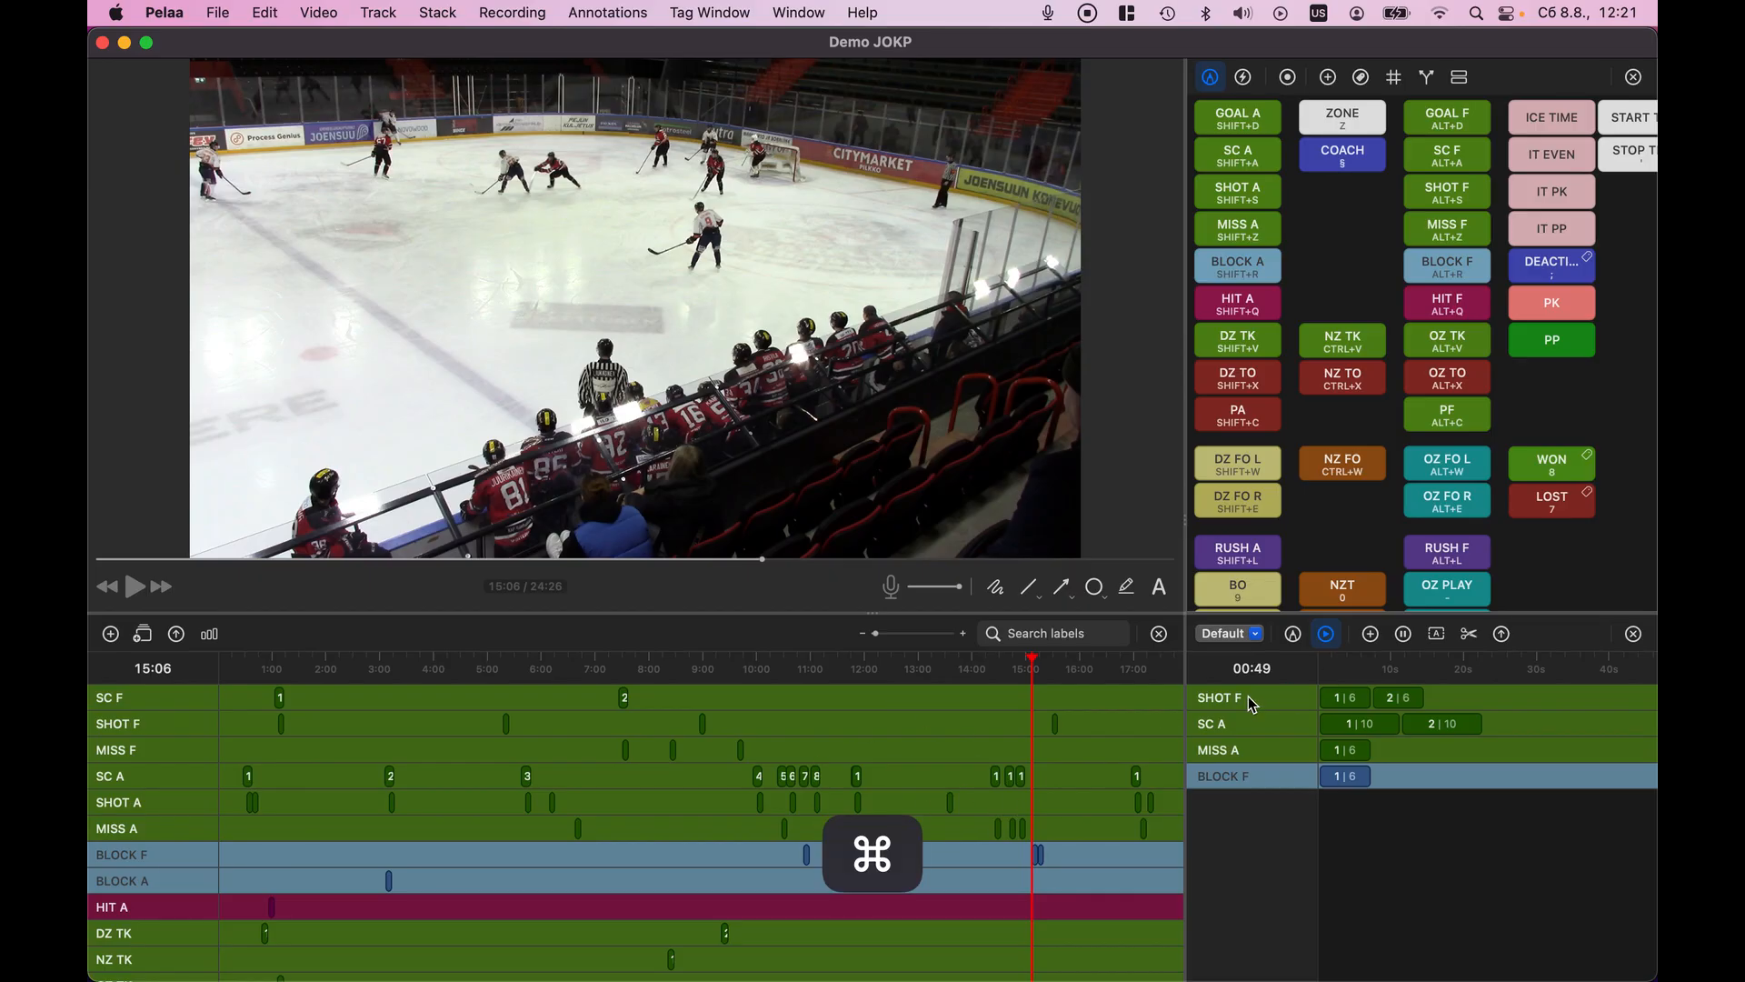
key("super+z")
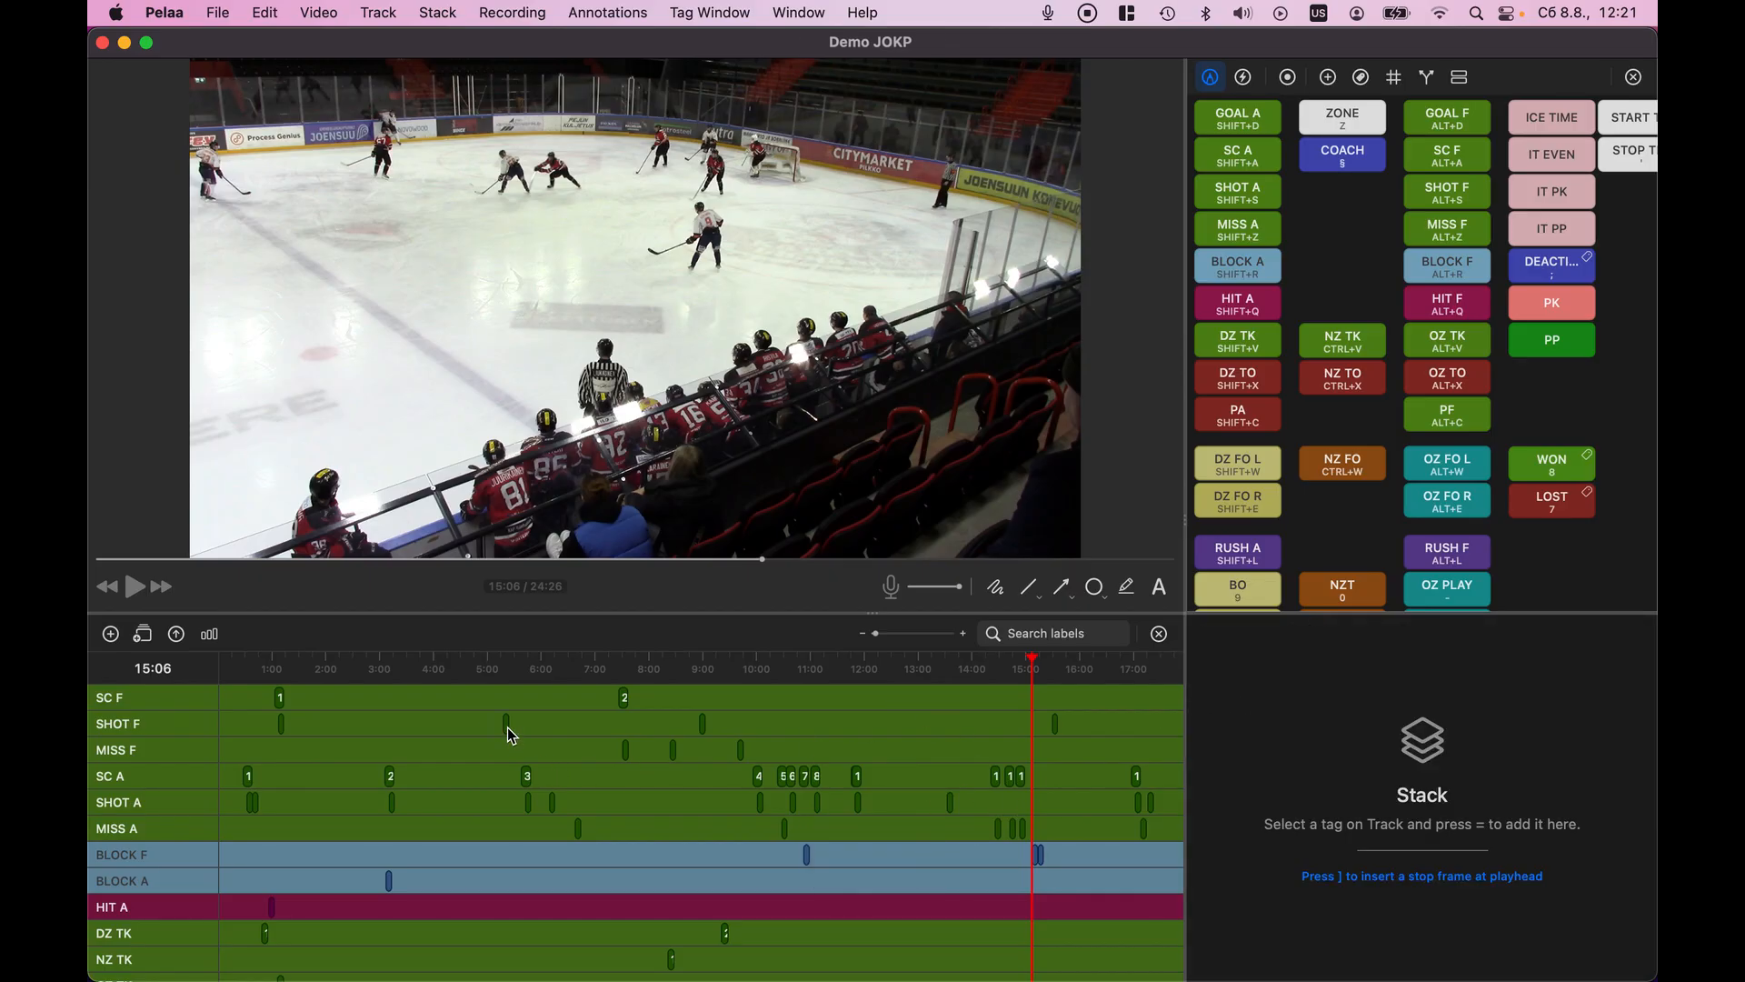
Select two SHOT F and two SC A tags, open the track export options, and cancel the export
left_click(506, 724)
left_click(703, 723, "super")
left_click(760, 777, "super")
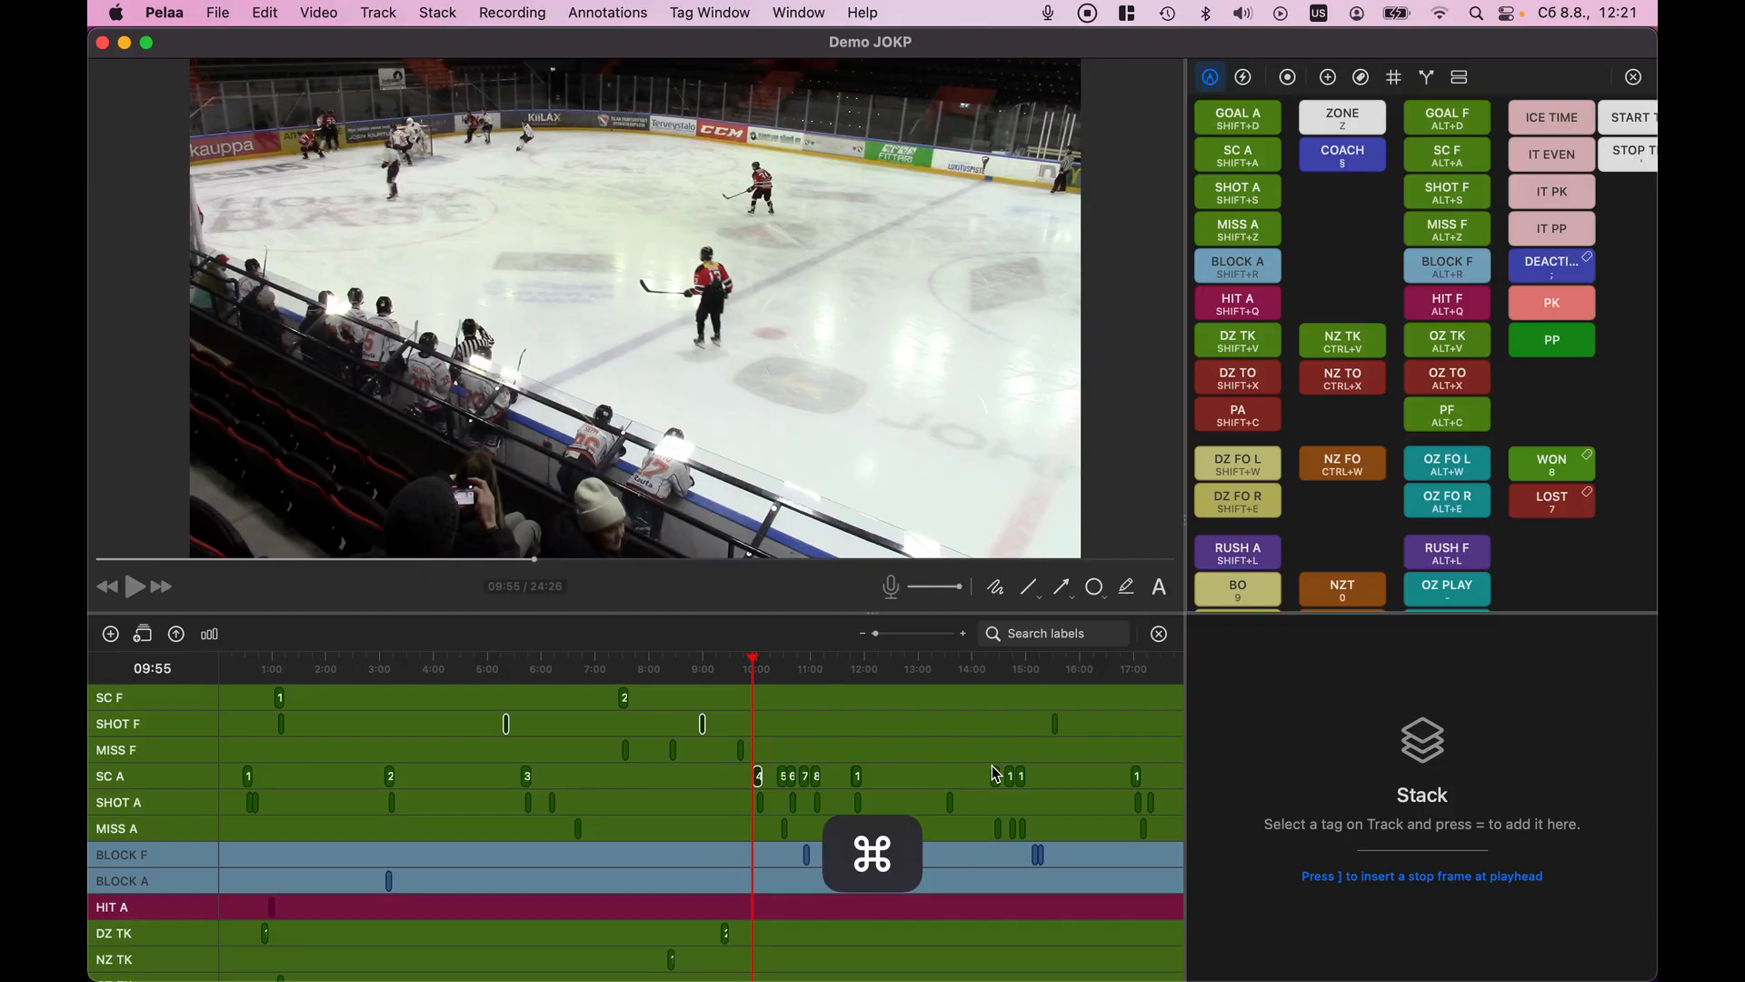
left_click(996, 776, "super")
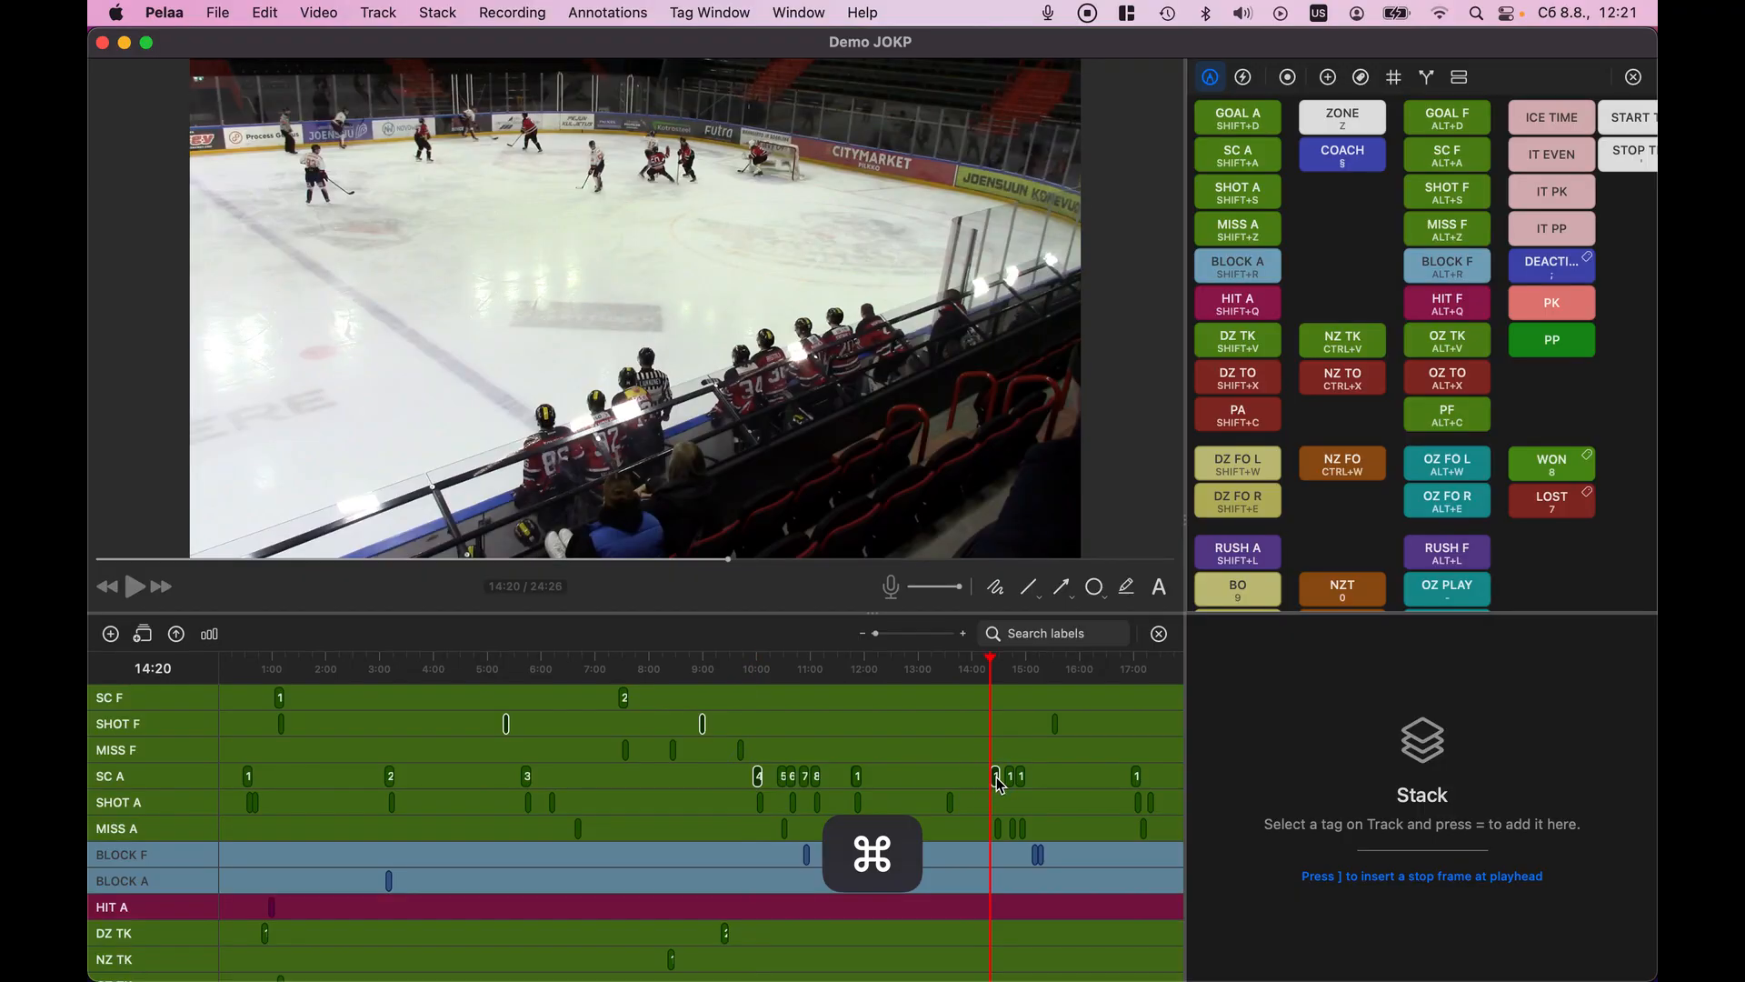
left_click(177, 635)
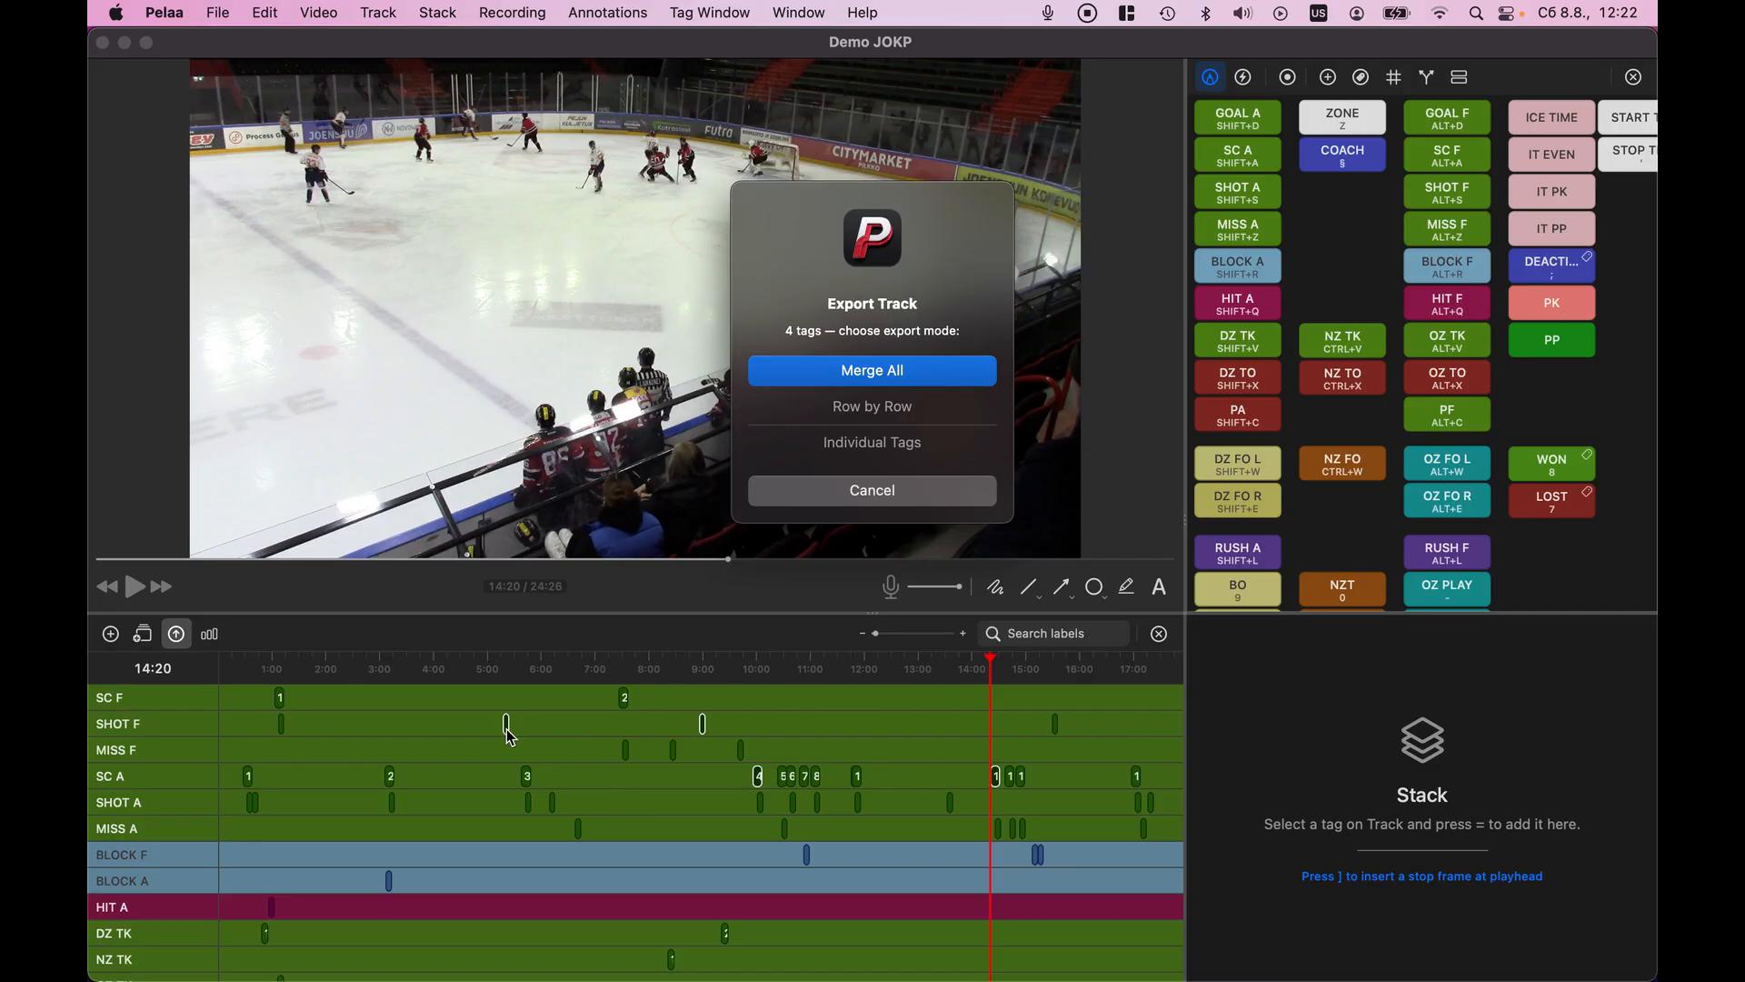
left_click(886, 498)
left_click(549, 730)
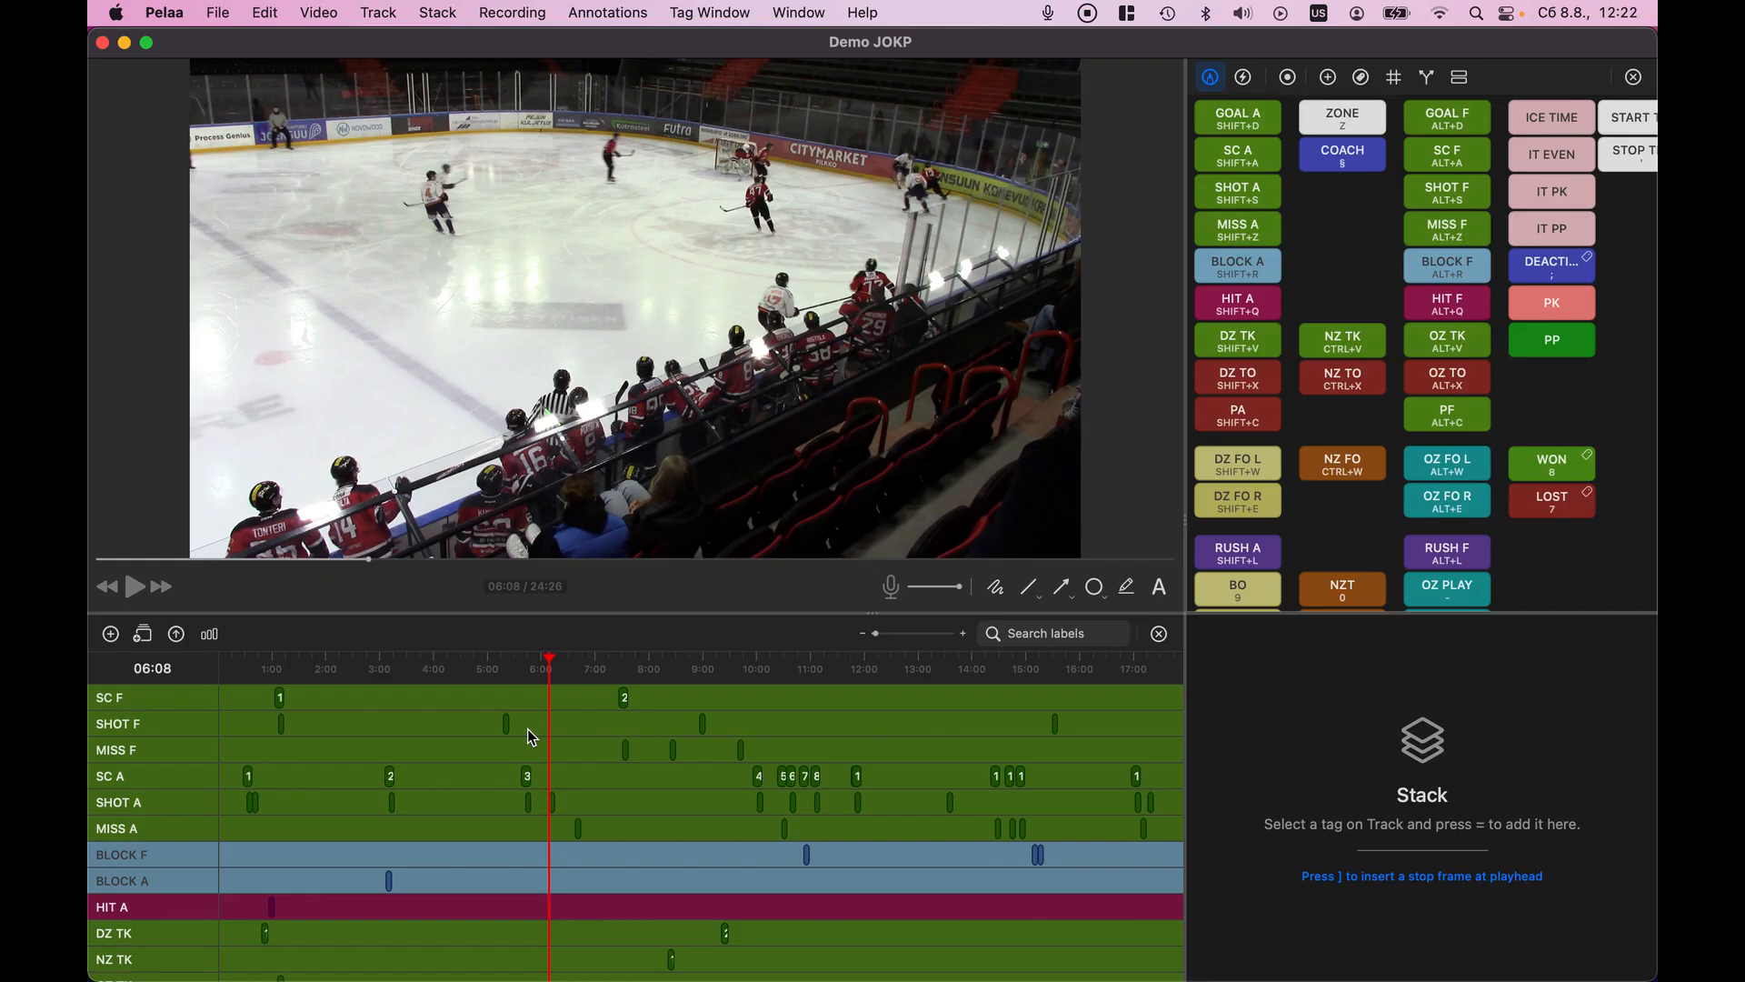
Select the range of tags between the SHOT F tag at 5:17 and the SHOT A tag at 13:31, and clear the selection
left_click(510, 727)
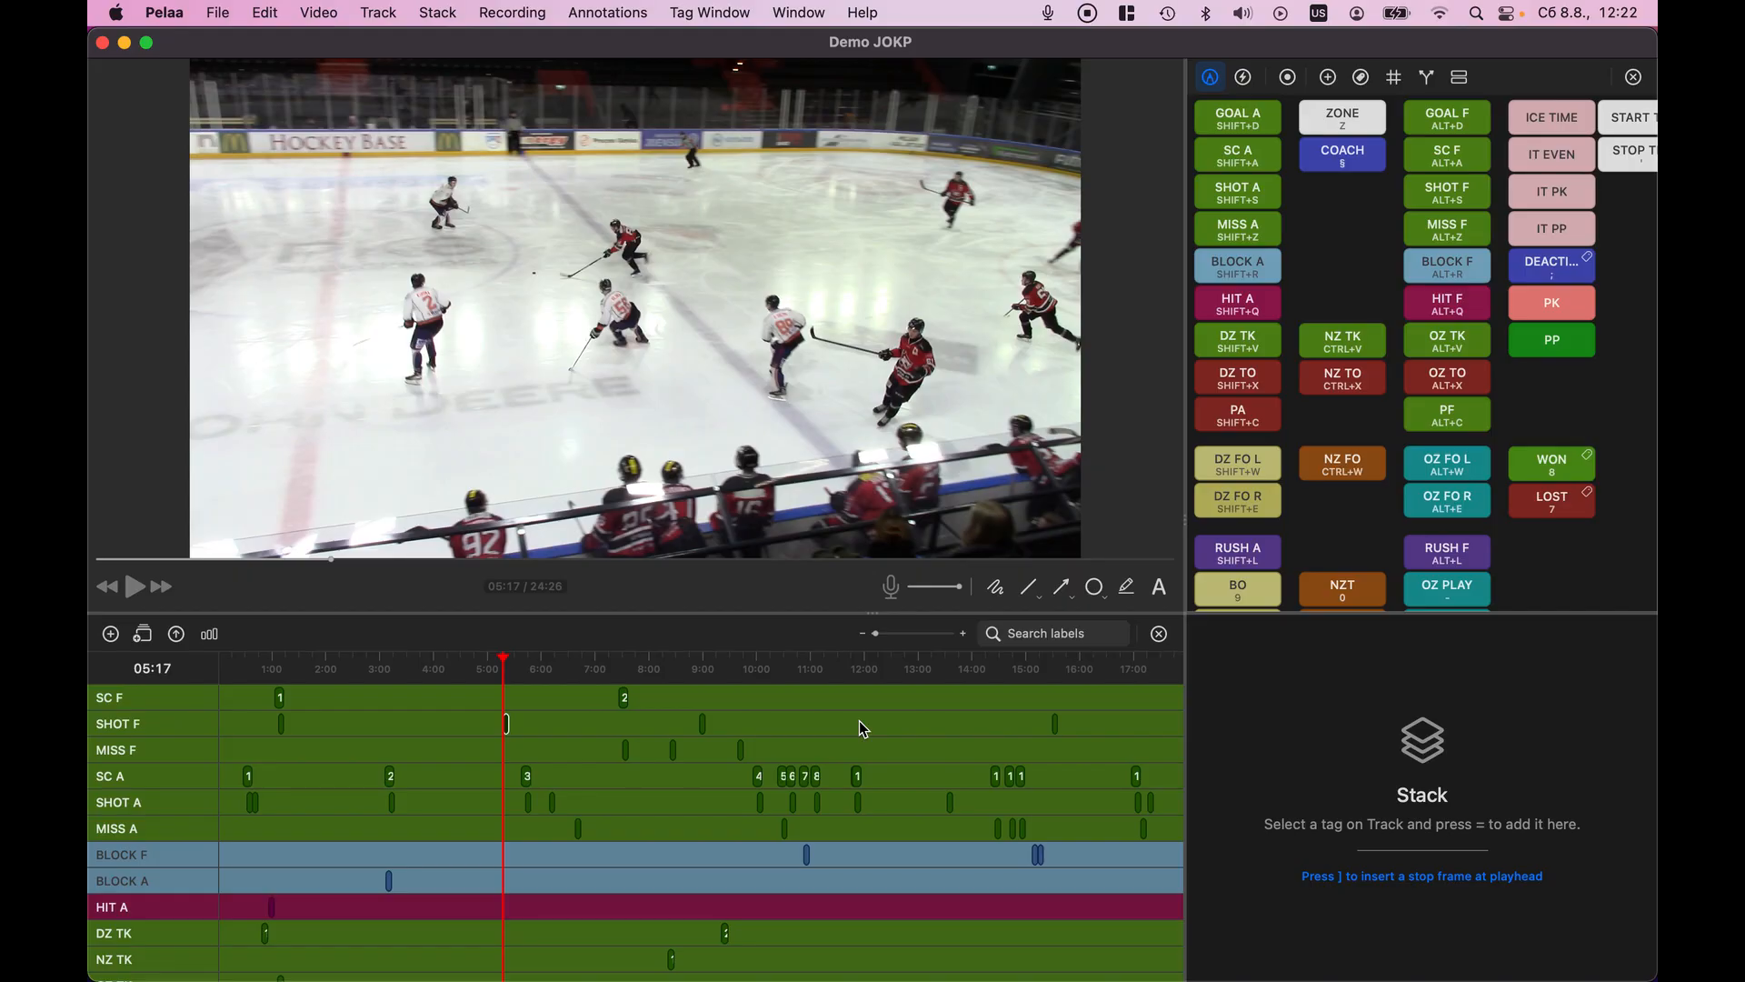
left_click(952, 805)
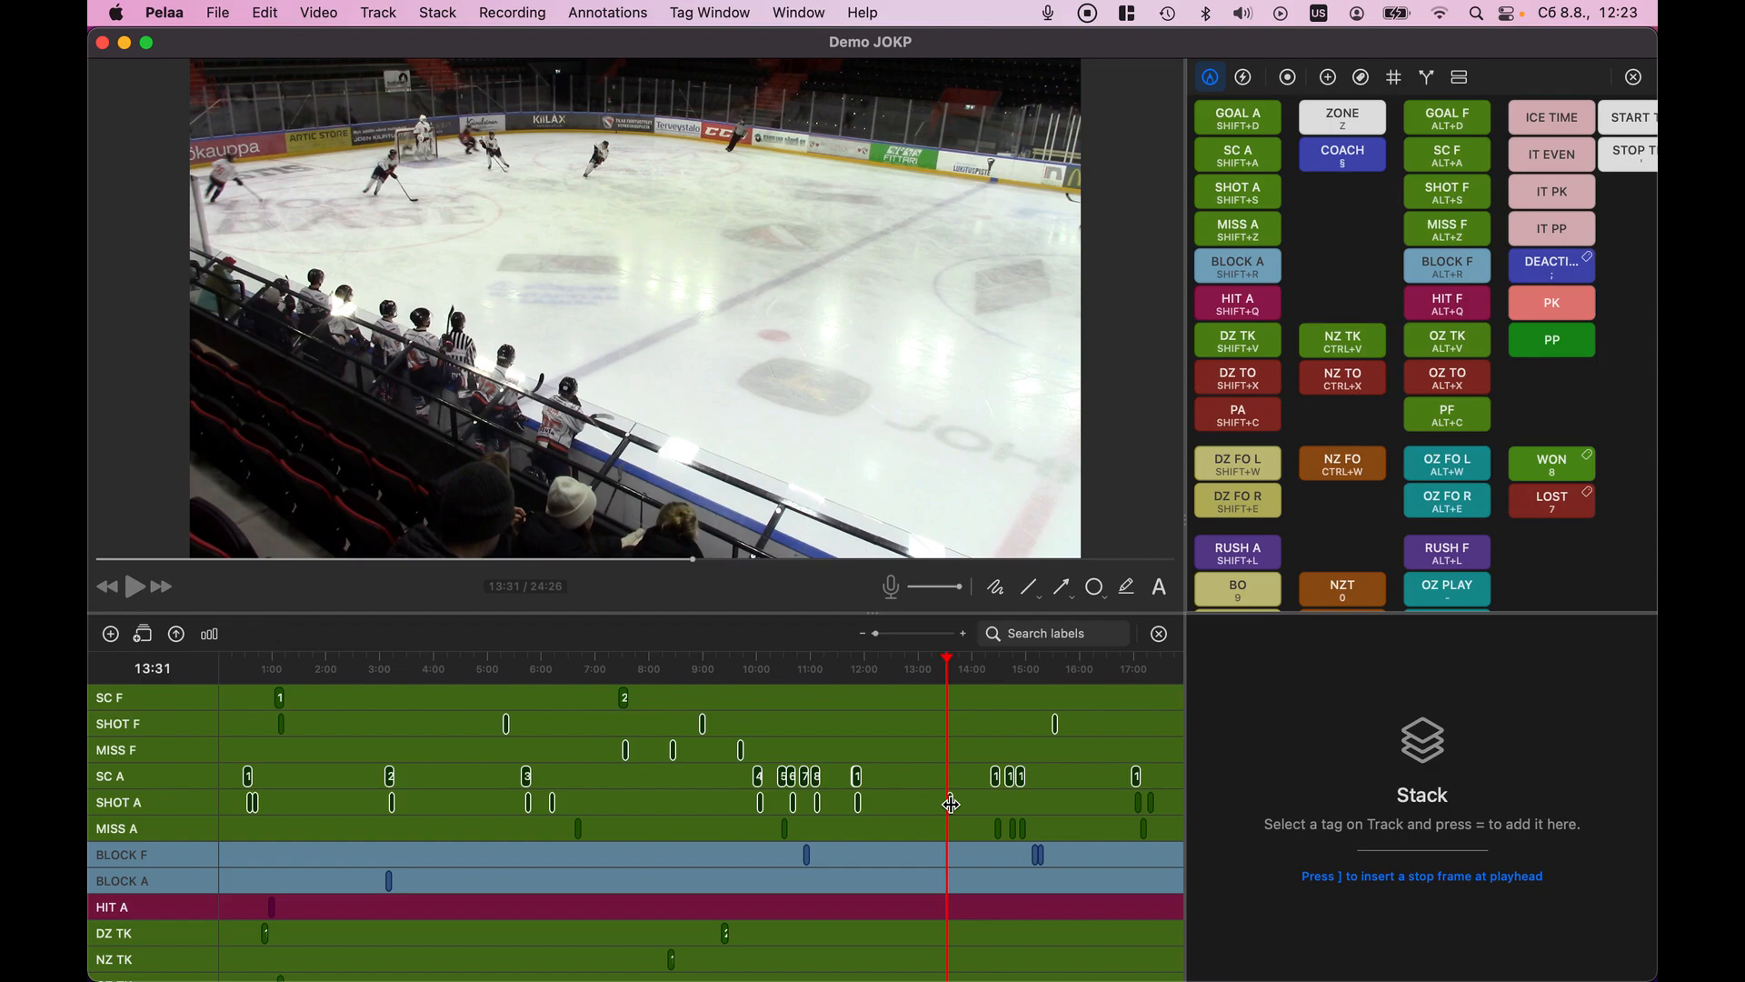
left_click(664, 779)
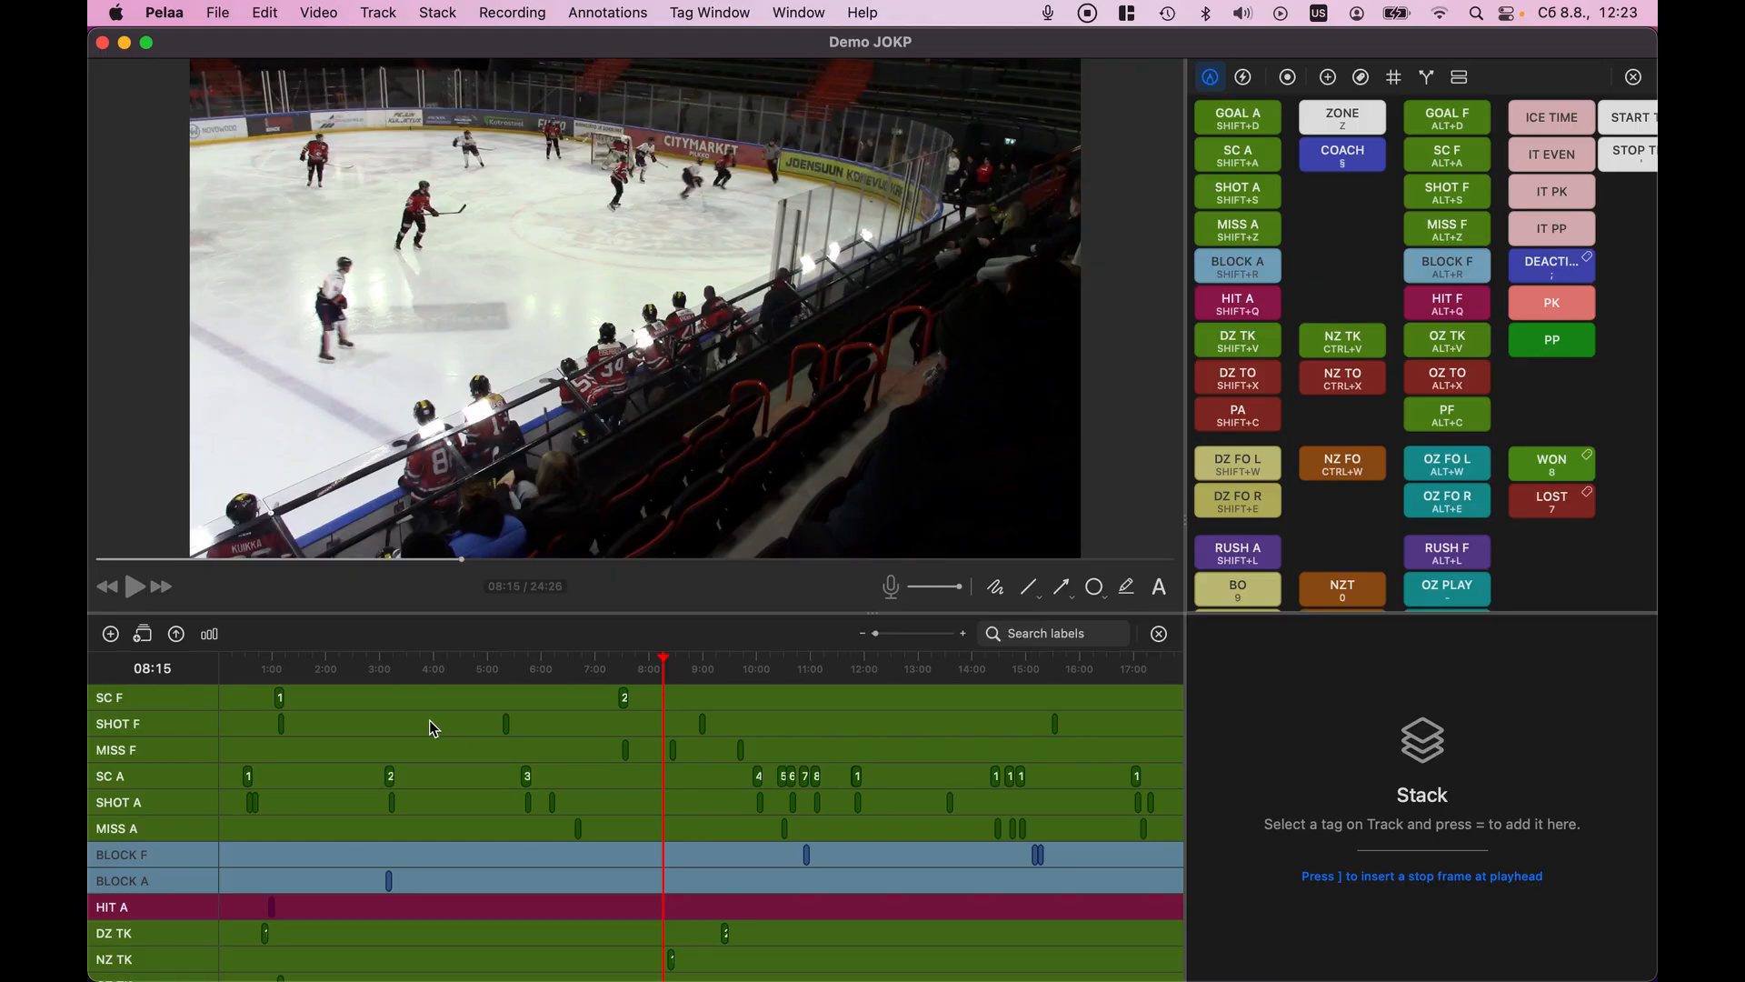
Try box-selecting groups of tags across the timeline rows and sending them to the stack
left_click_drag(429, 720, 477, 744)
left_click_drag(609, 820, 694, 882)
left_click(143, 634)
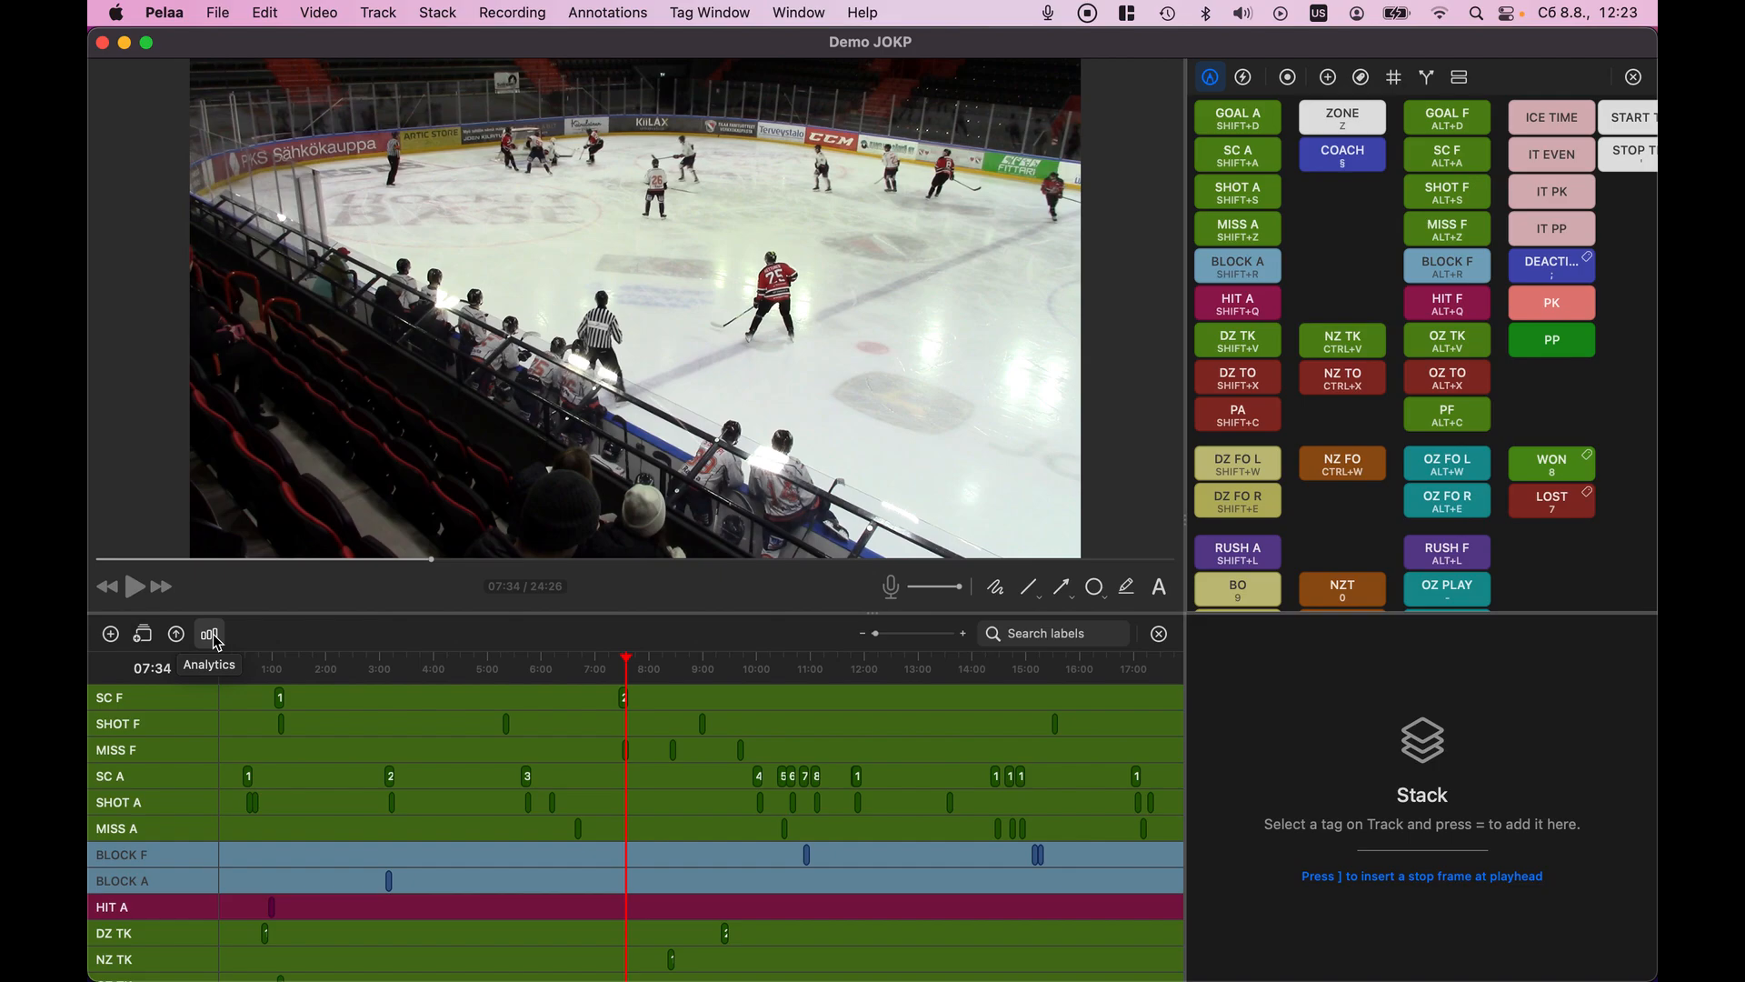
Open the Shots analytics table in a wider pane and highlight the tags behind its SC FOR count on the timeline
left_click(218, 642)
left_click_drag(1184, 611, 1000, 593)
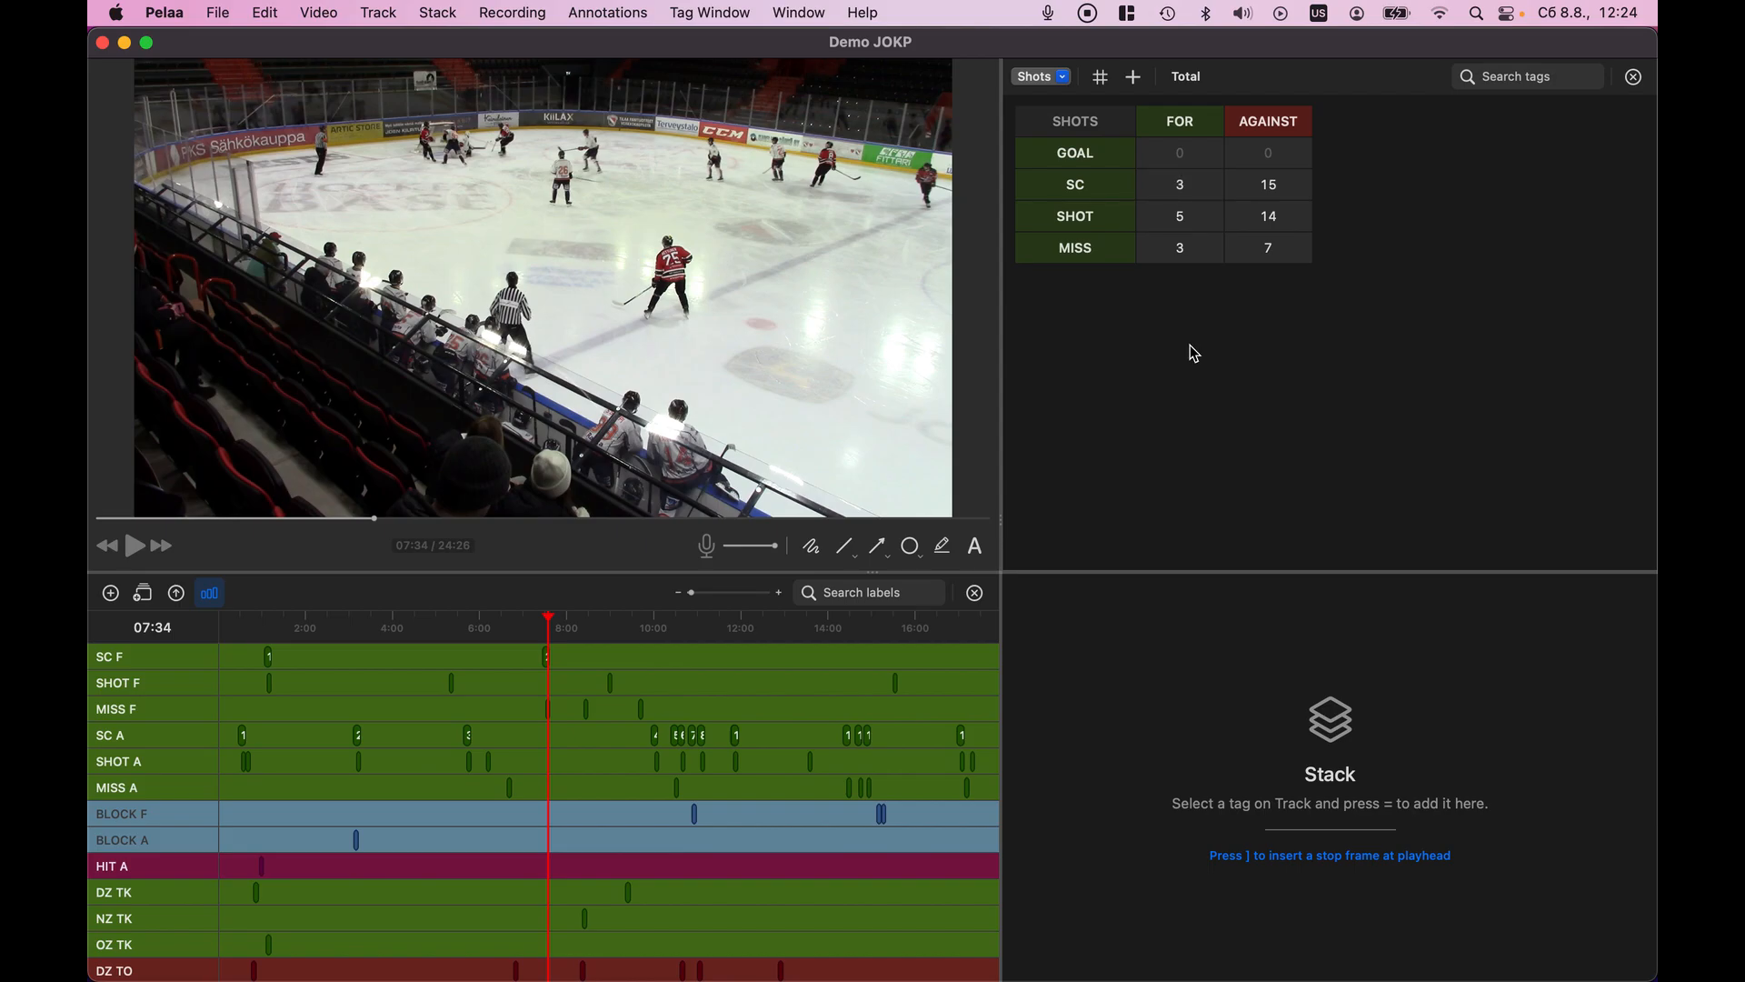
left_click(1178, 196)
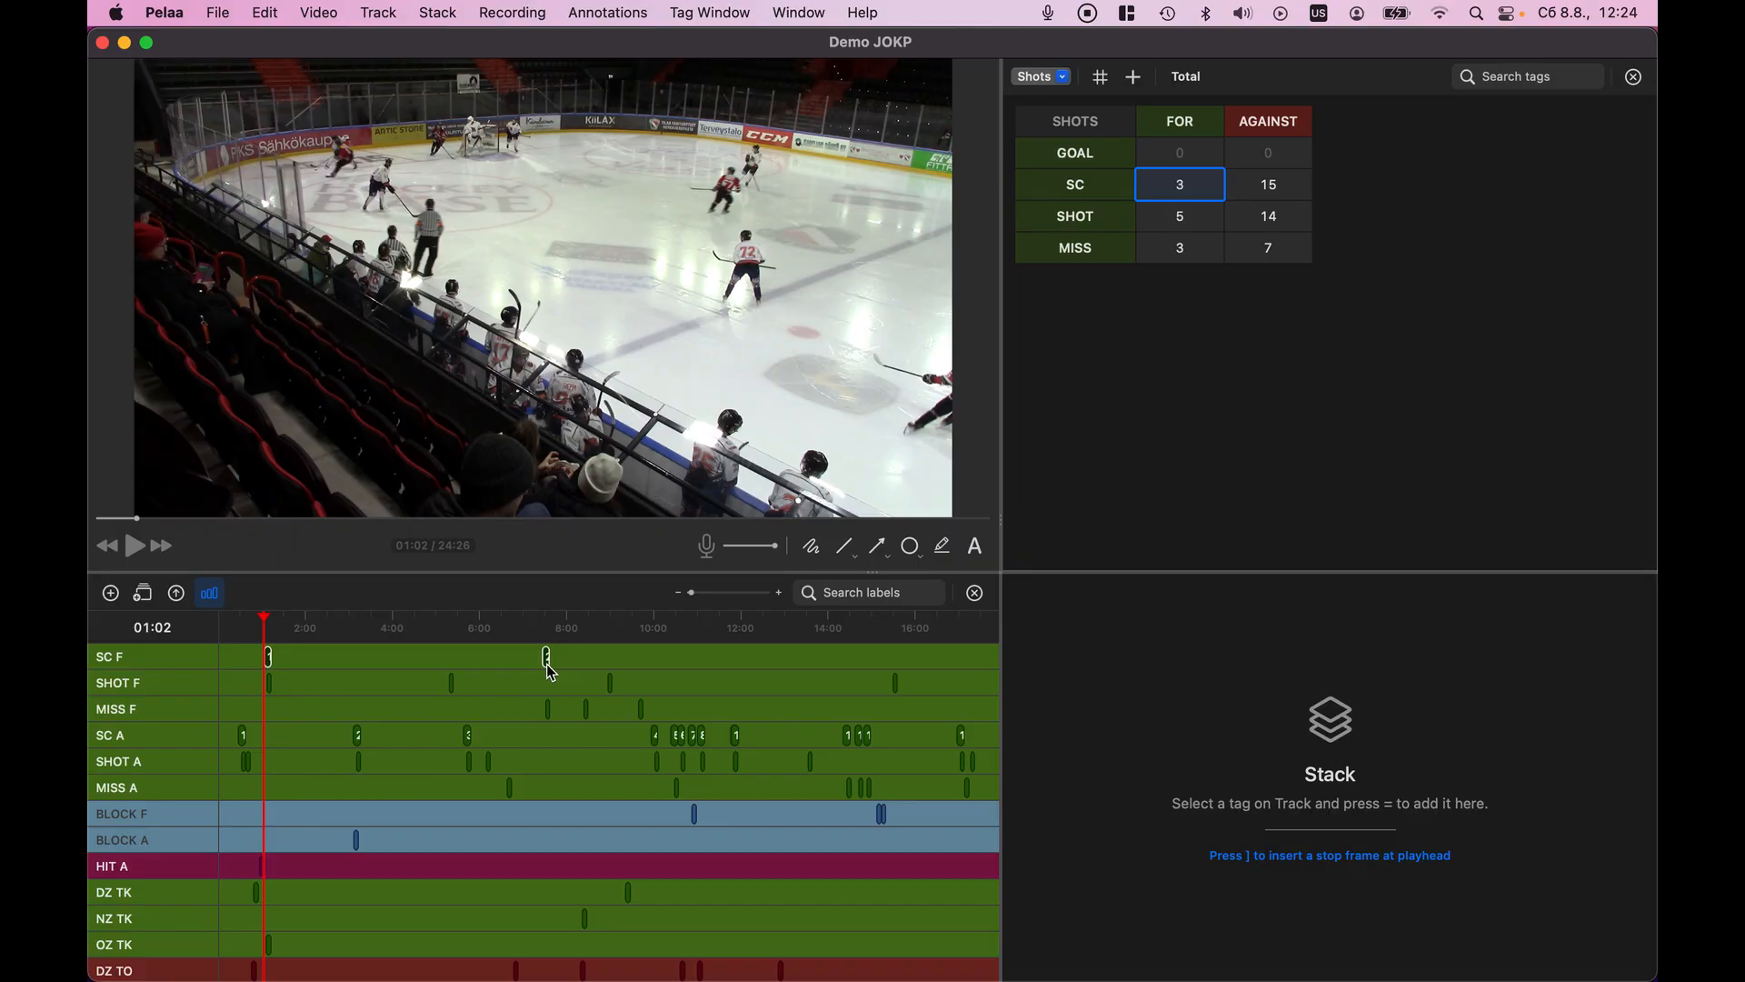
scroll(560, 701, "right", 5)
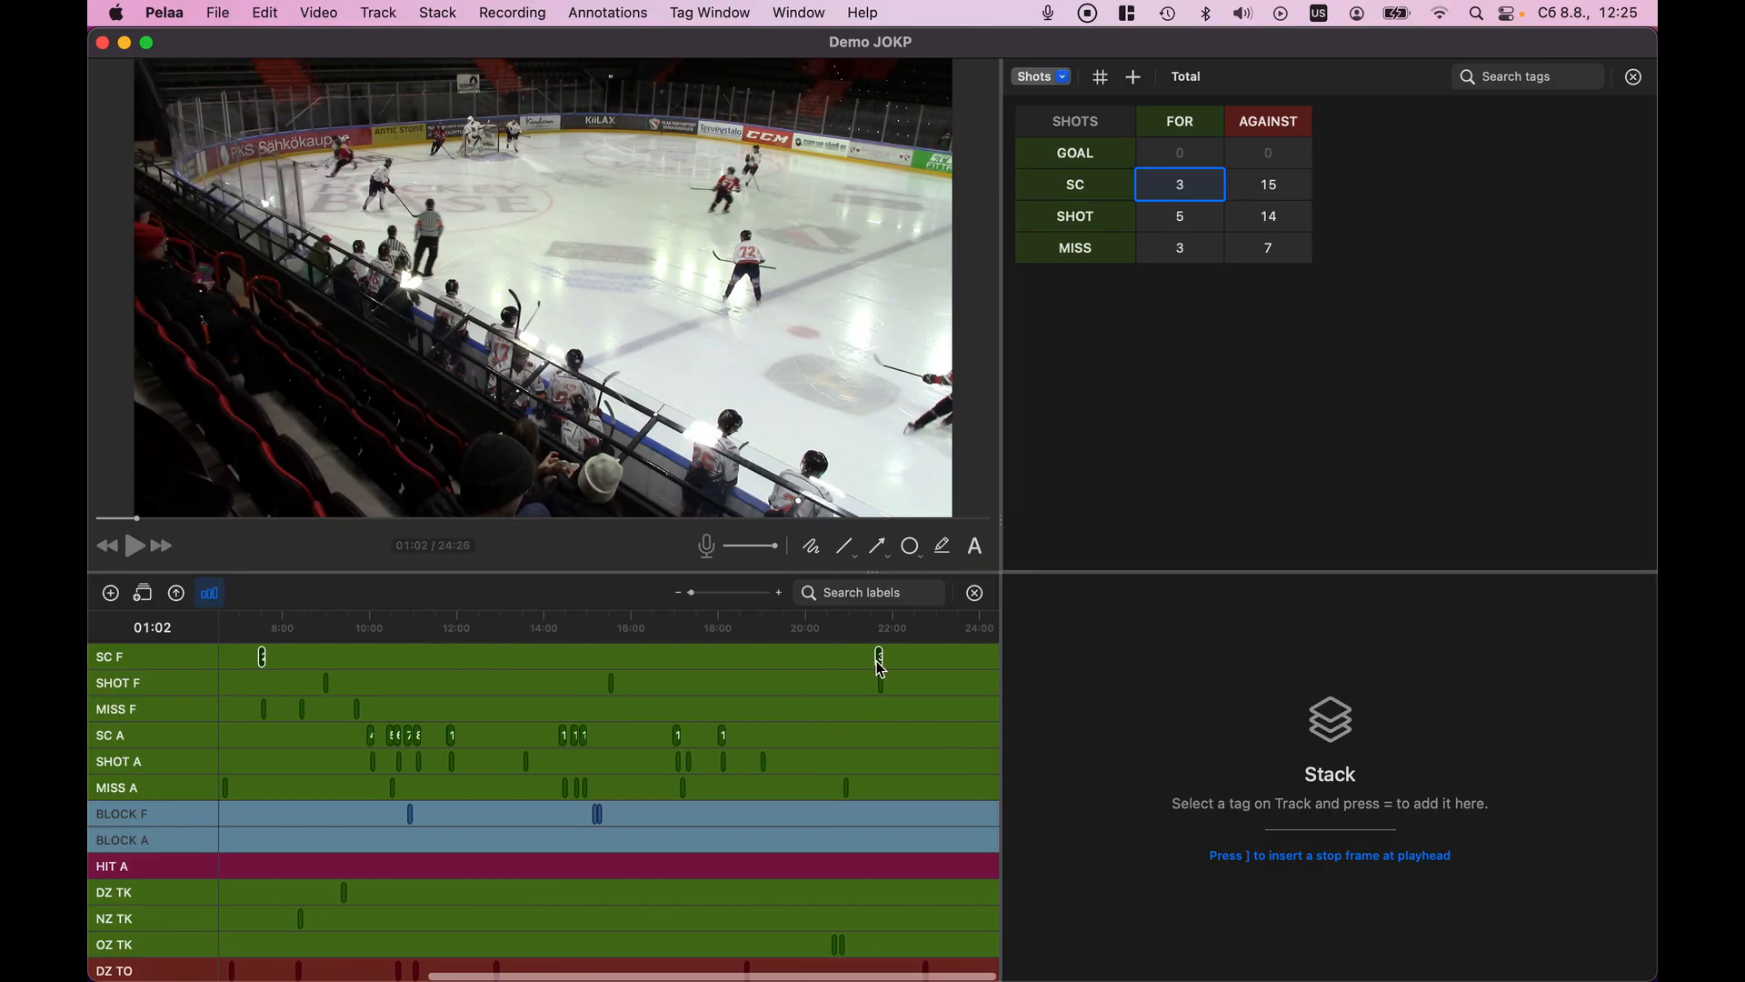
scroll(606, 759, "left", 5)
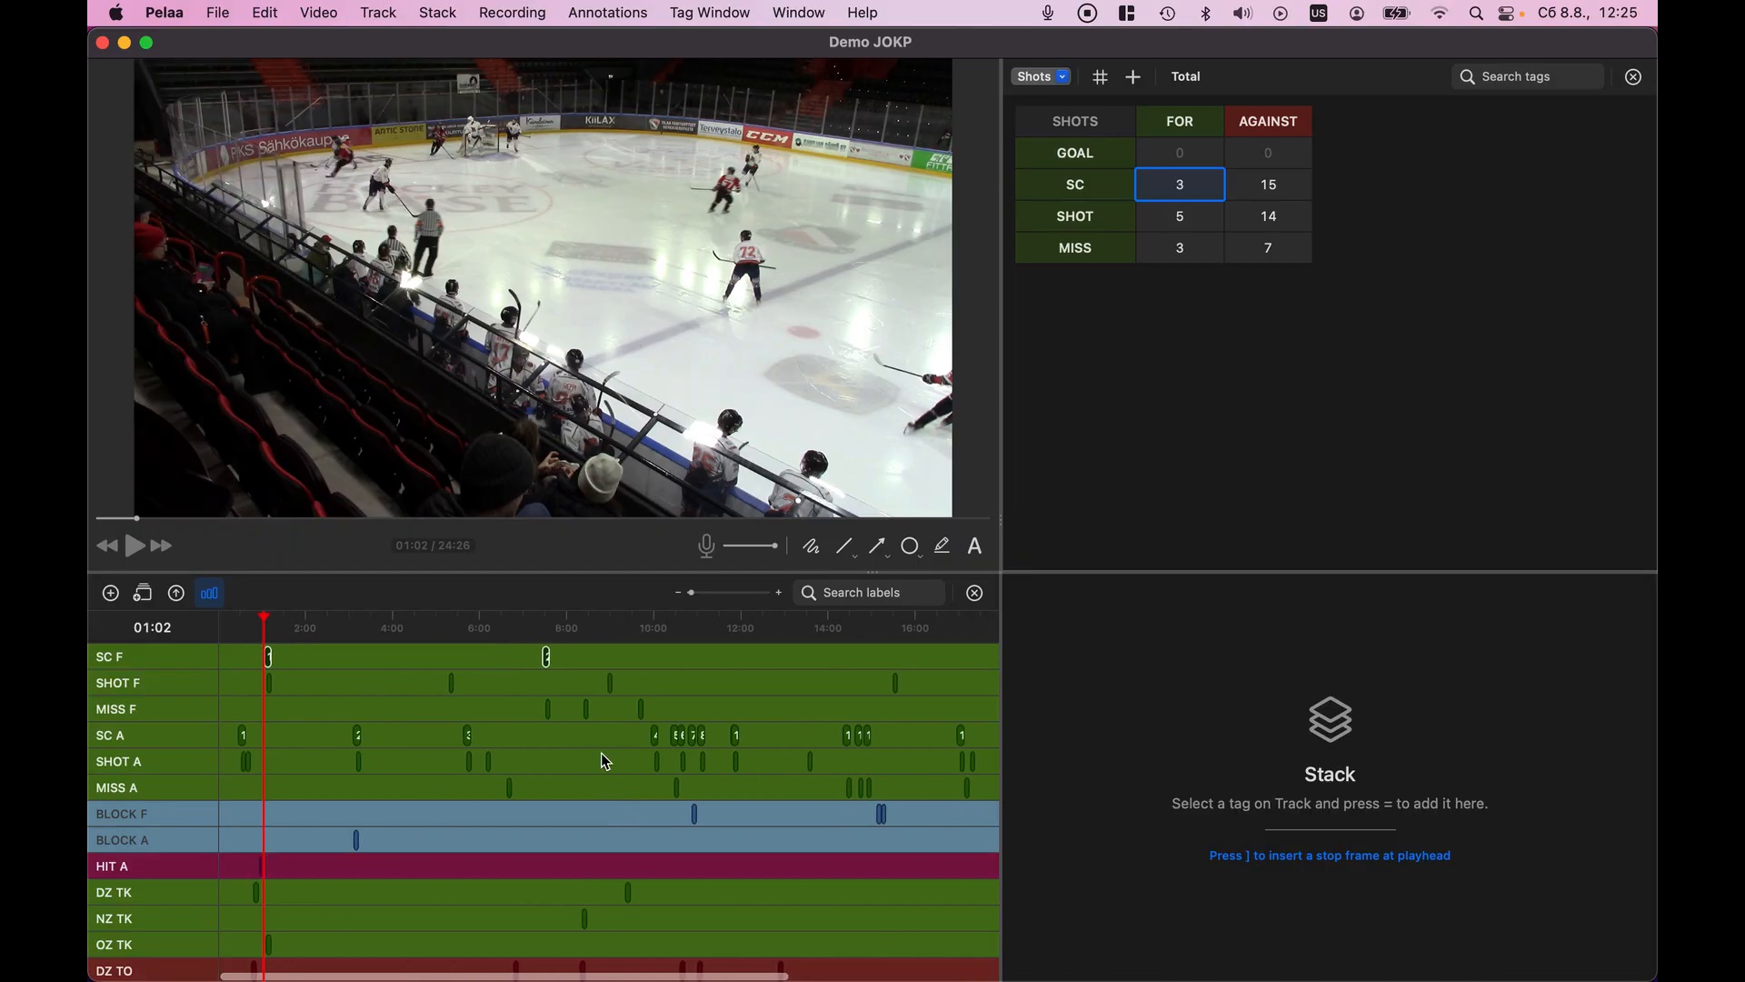
Mute the video's sound
left_click(709, 549)
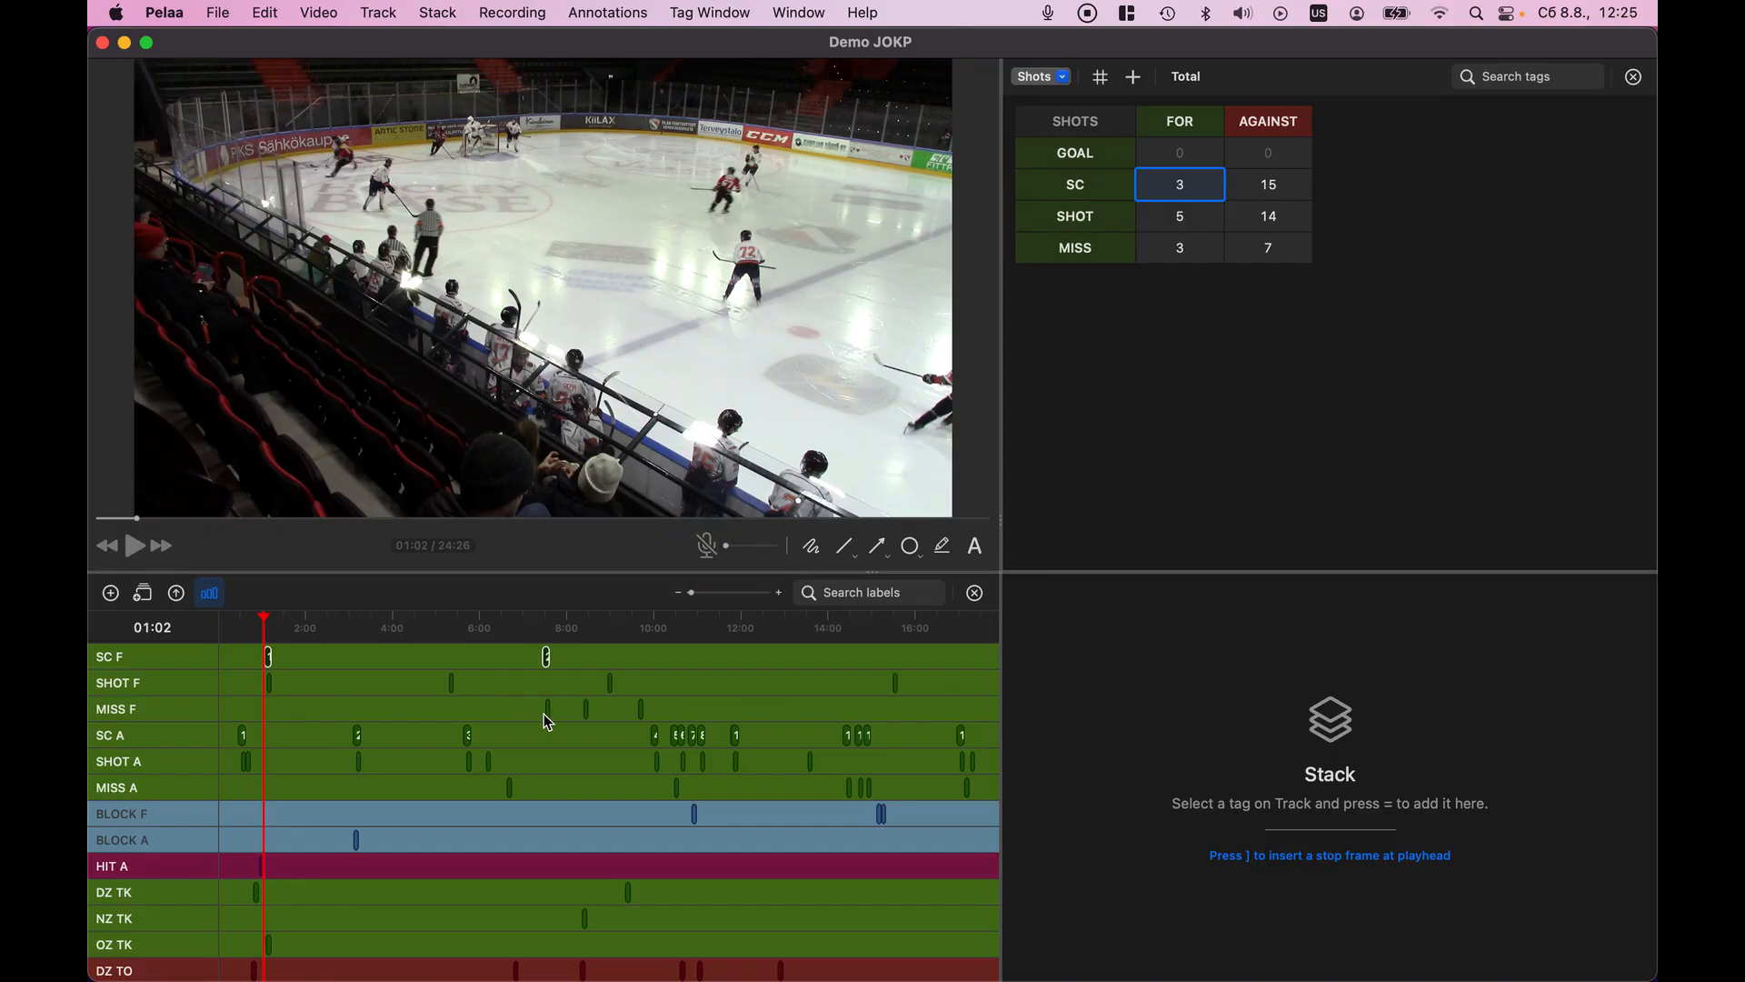
Highlight the timeline tags behind the SHOT FOR count and the SC AGAINST count in the Shots table
left_click(1180, 223)
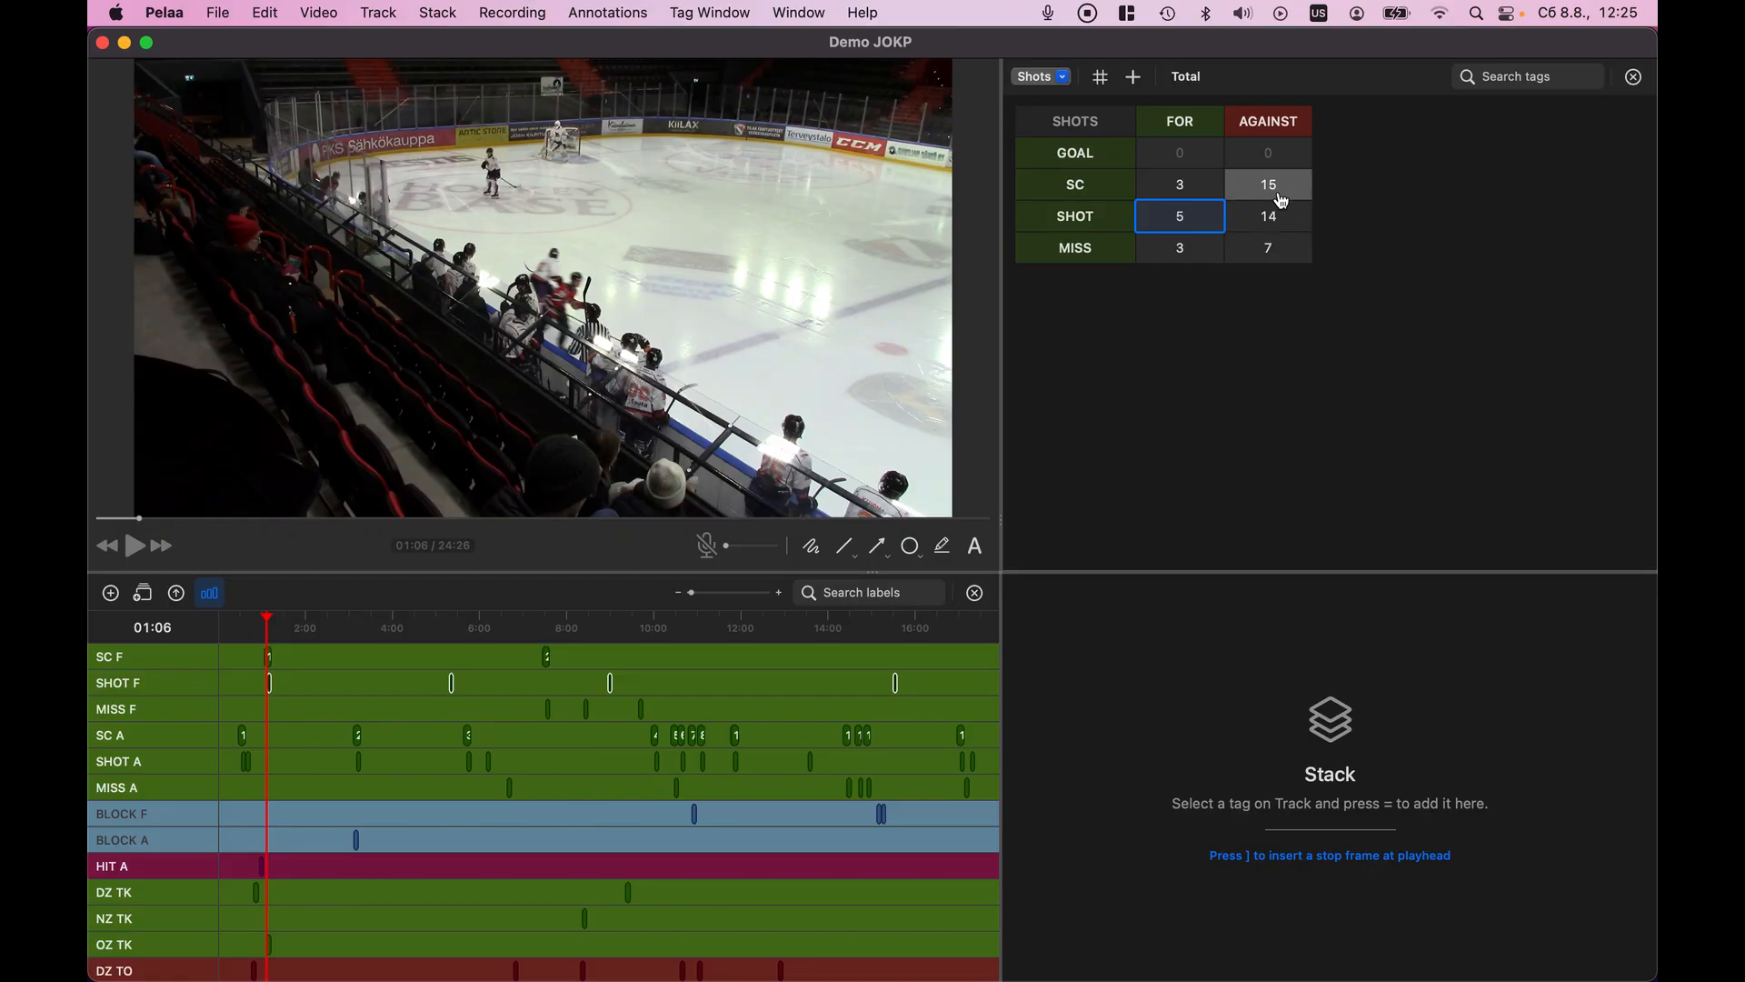
left_click(1281, 196)
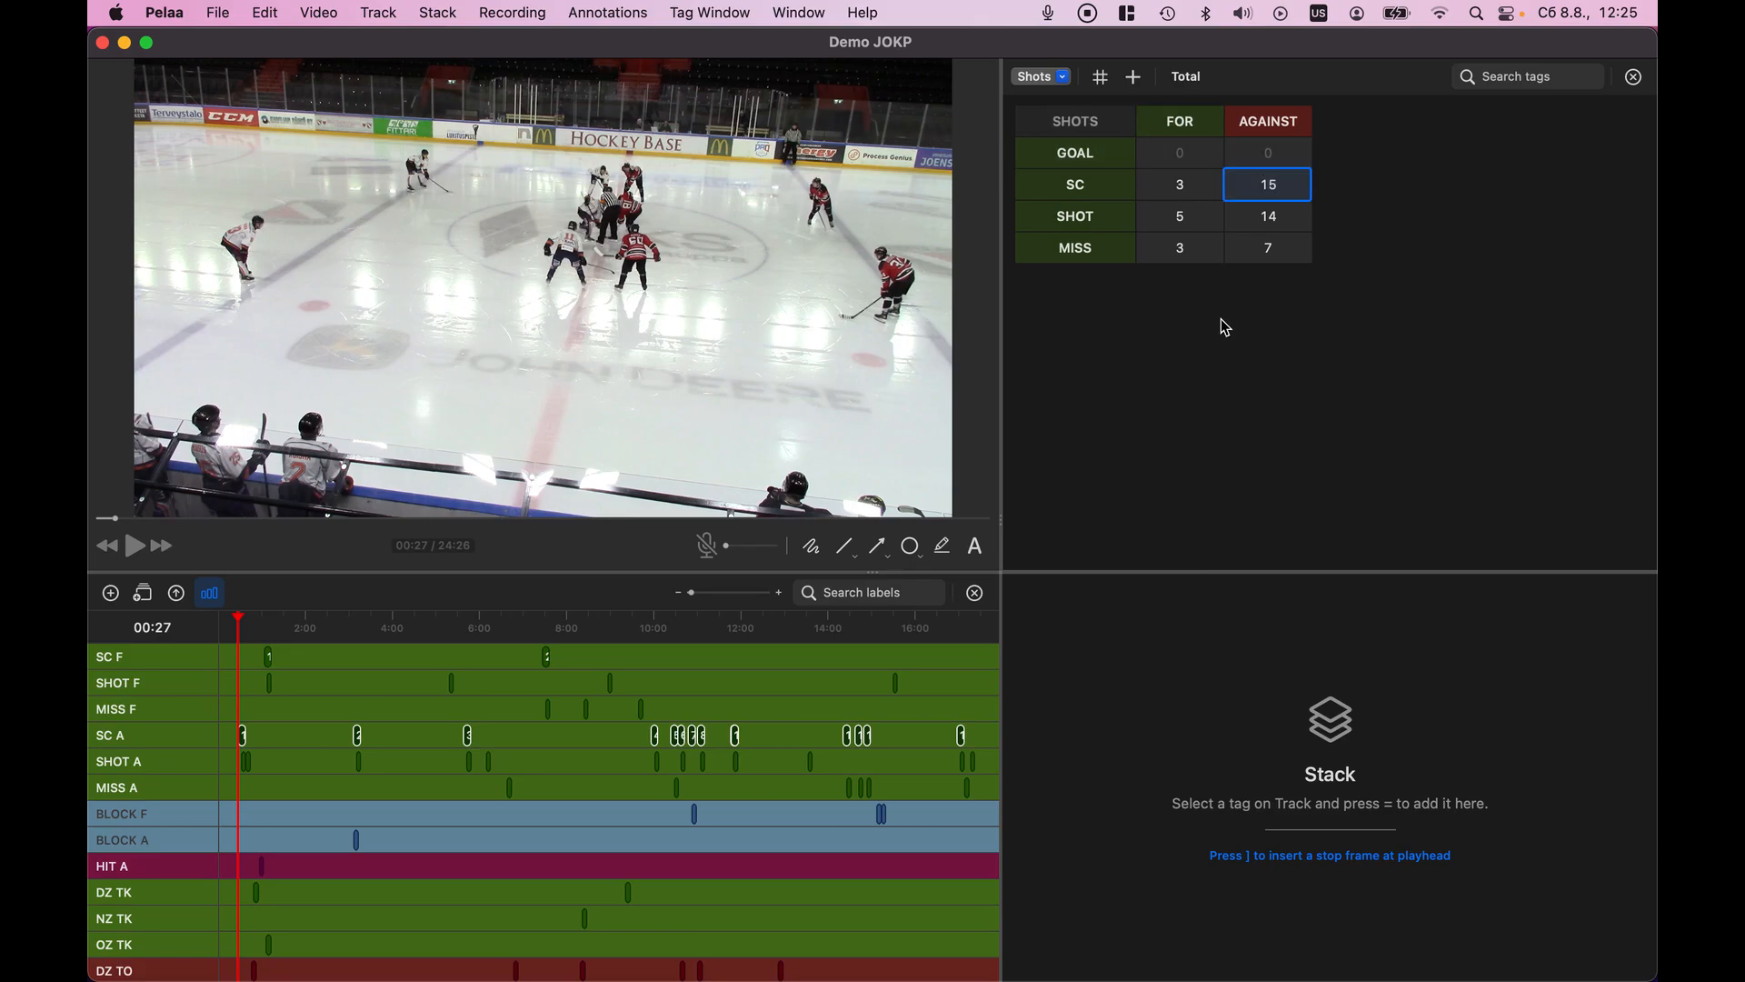
Create a new analytics report and start its table with the GOAL F tag as the first row
left_click(1040, 80)
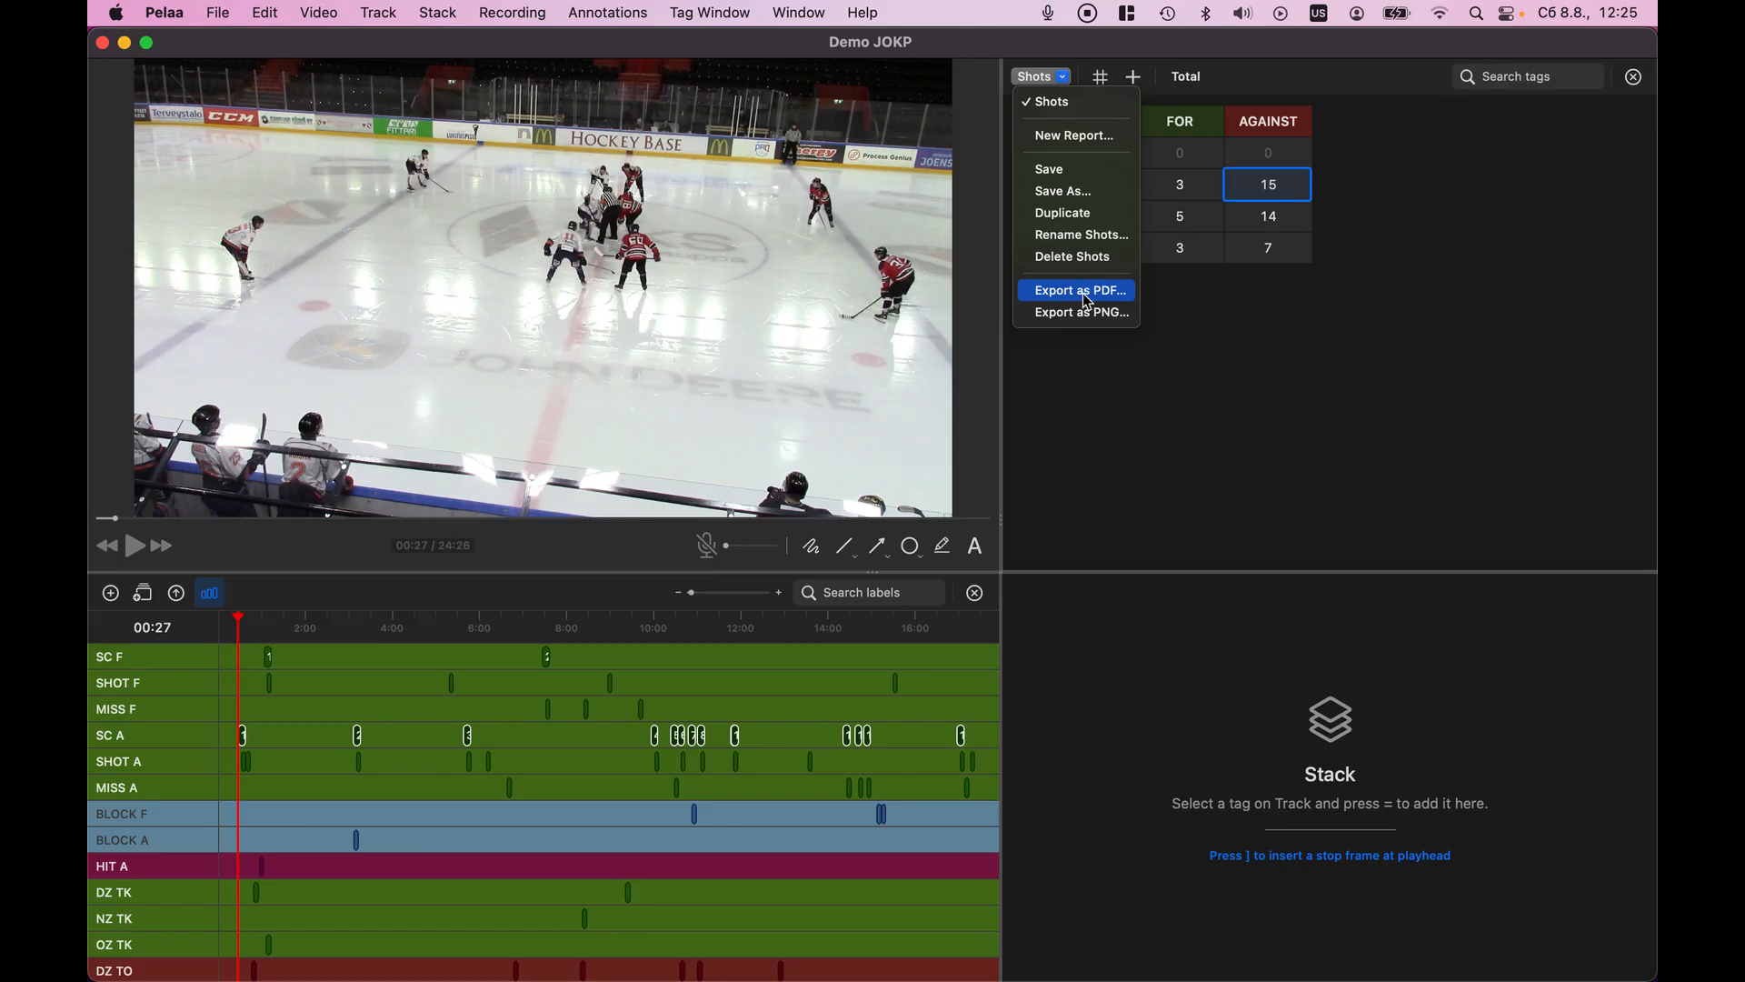
left_click(1082, 147)
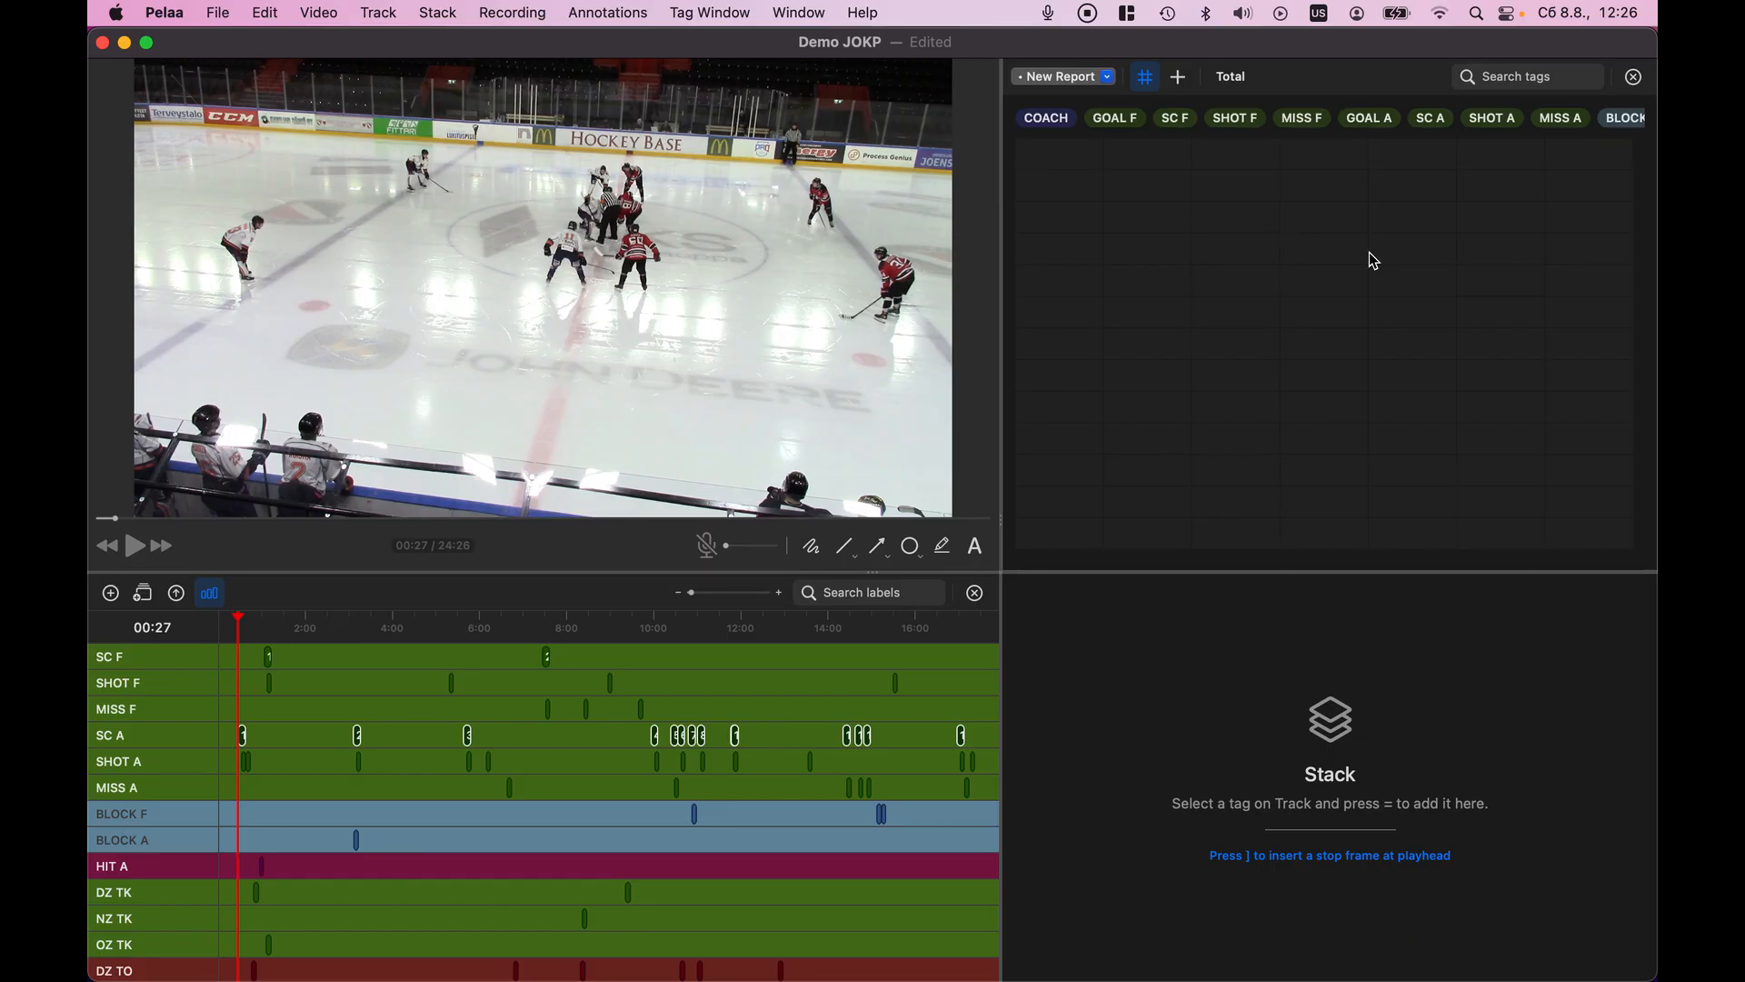
left_click(1121, 122)
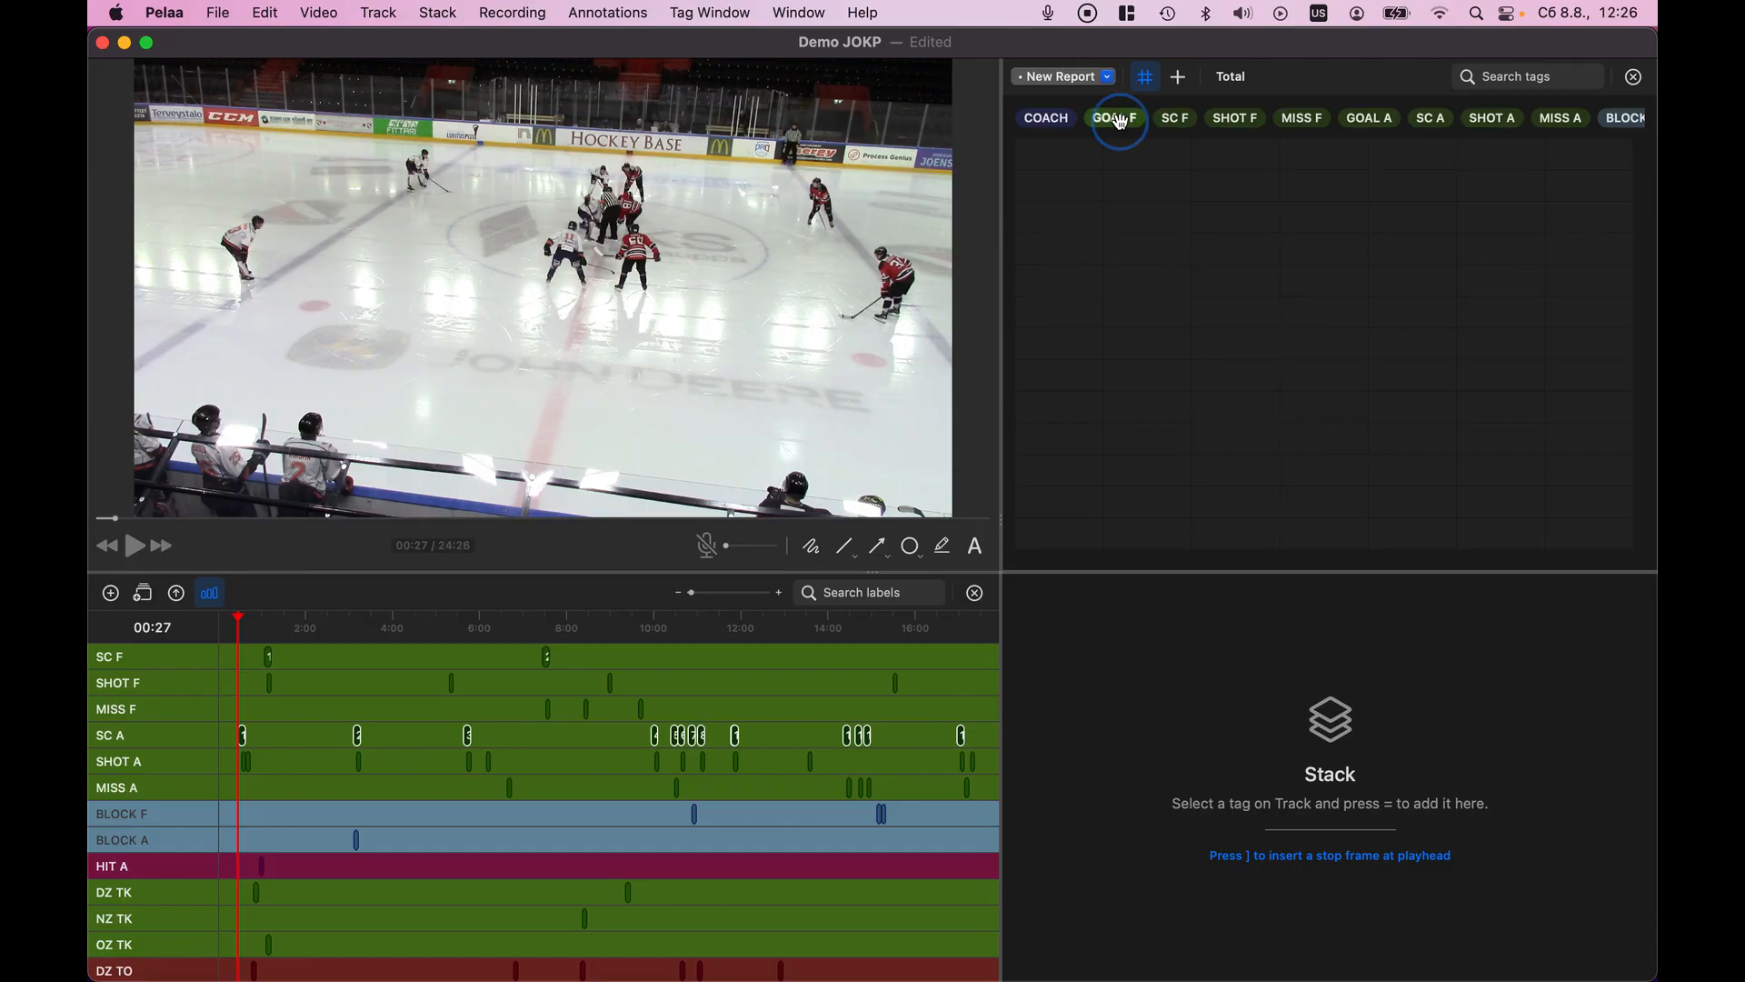
left_click_drag(1121, 122, 1078, 157)
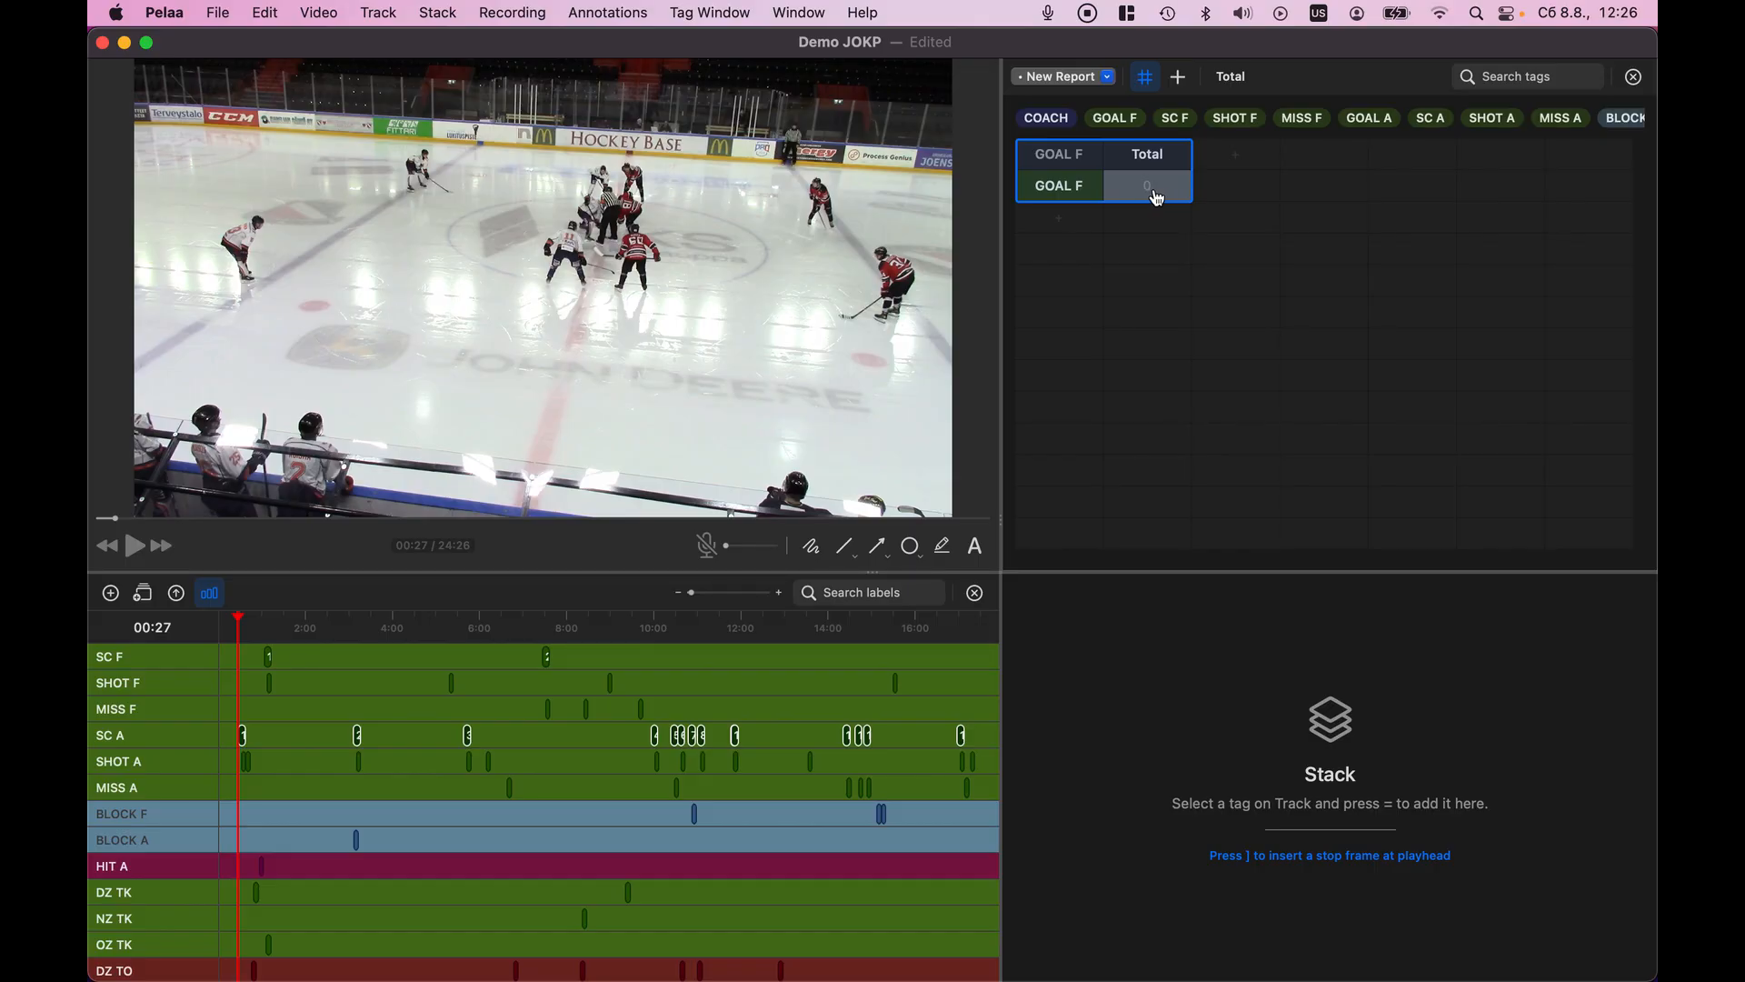
Add a row named SC below the GOAL F row in the report table
mouse_move(1072, 198)
left_click(1063, 228)
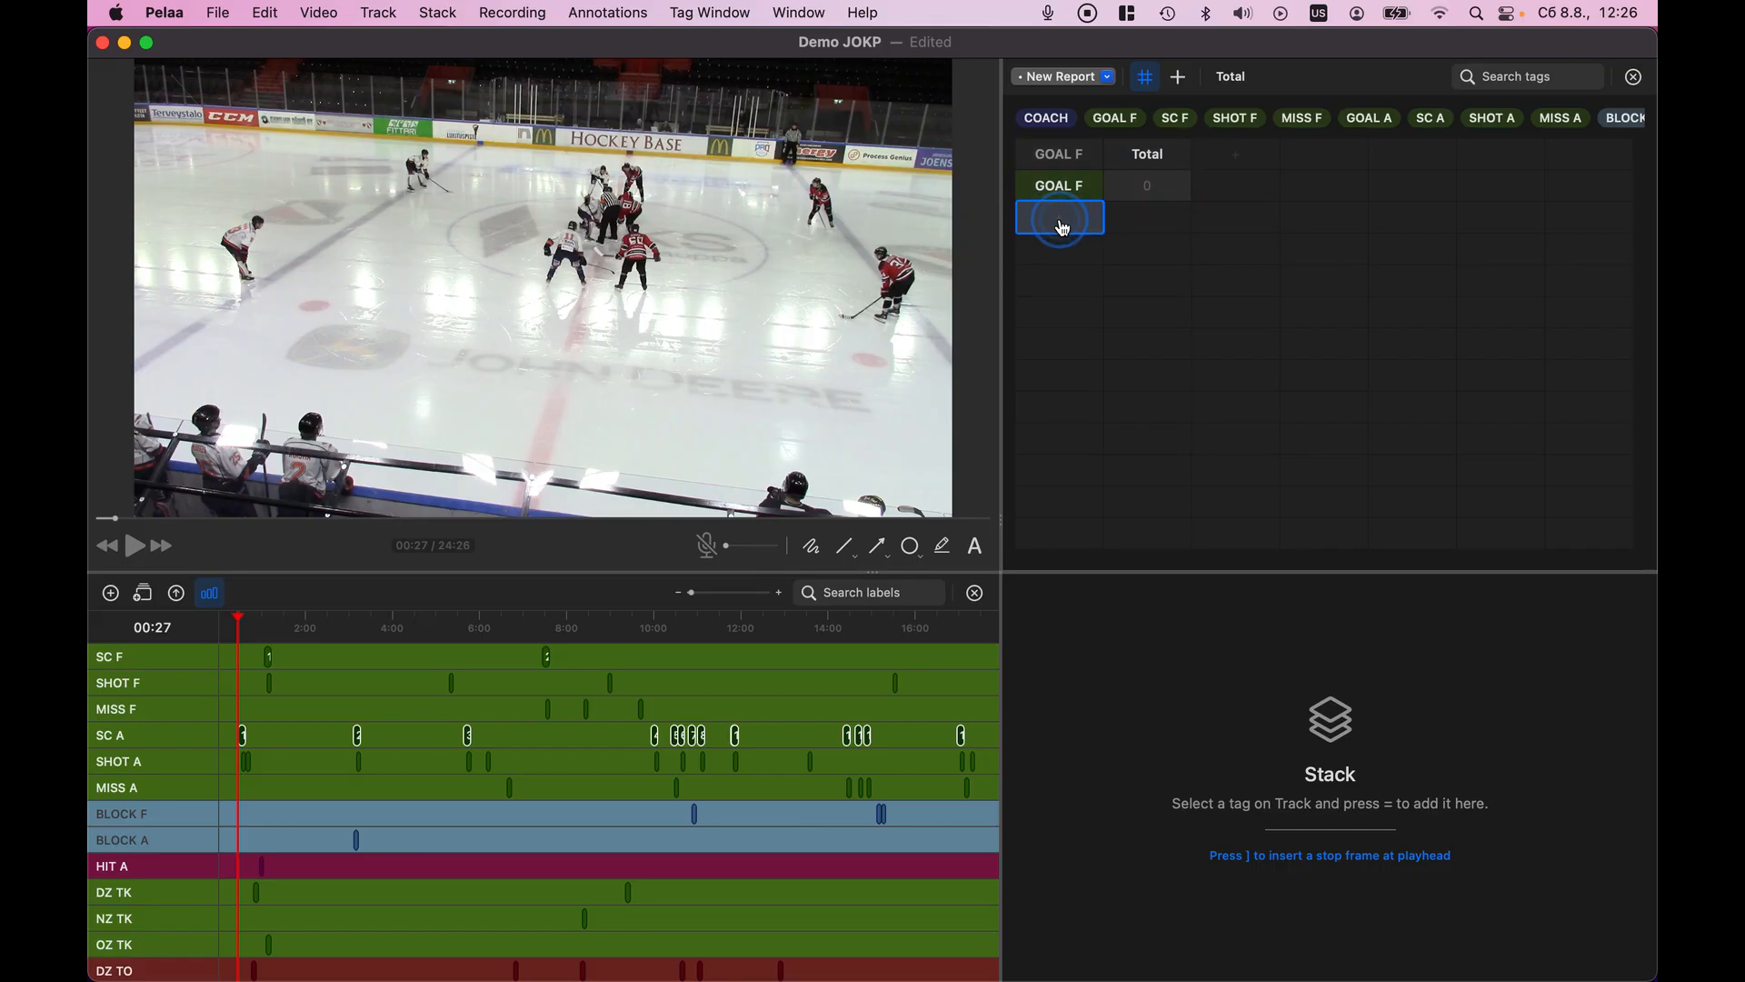
type("SC")
key("Return")
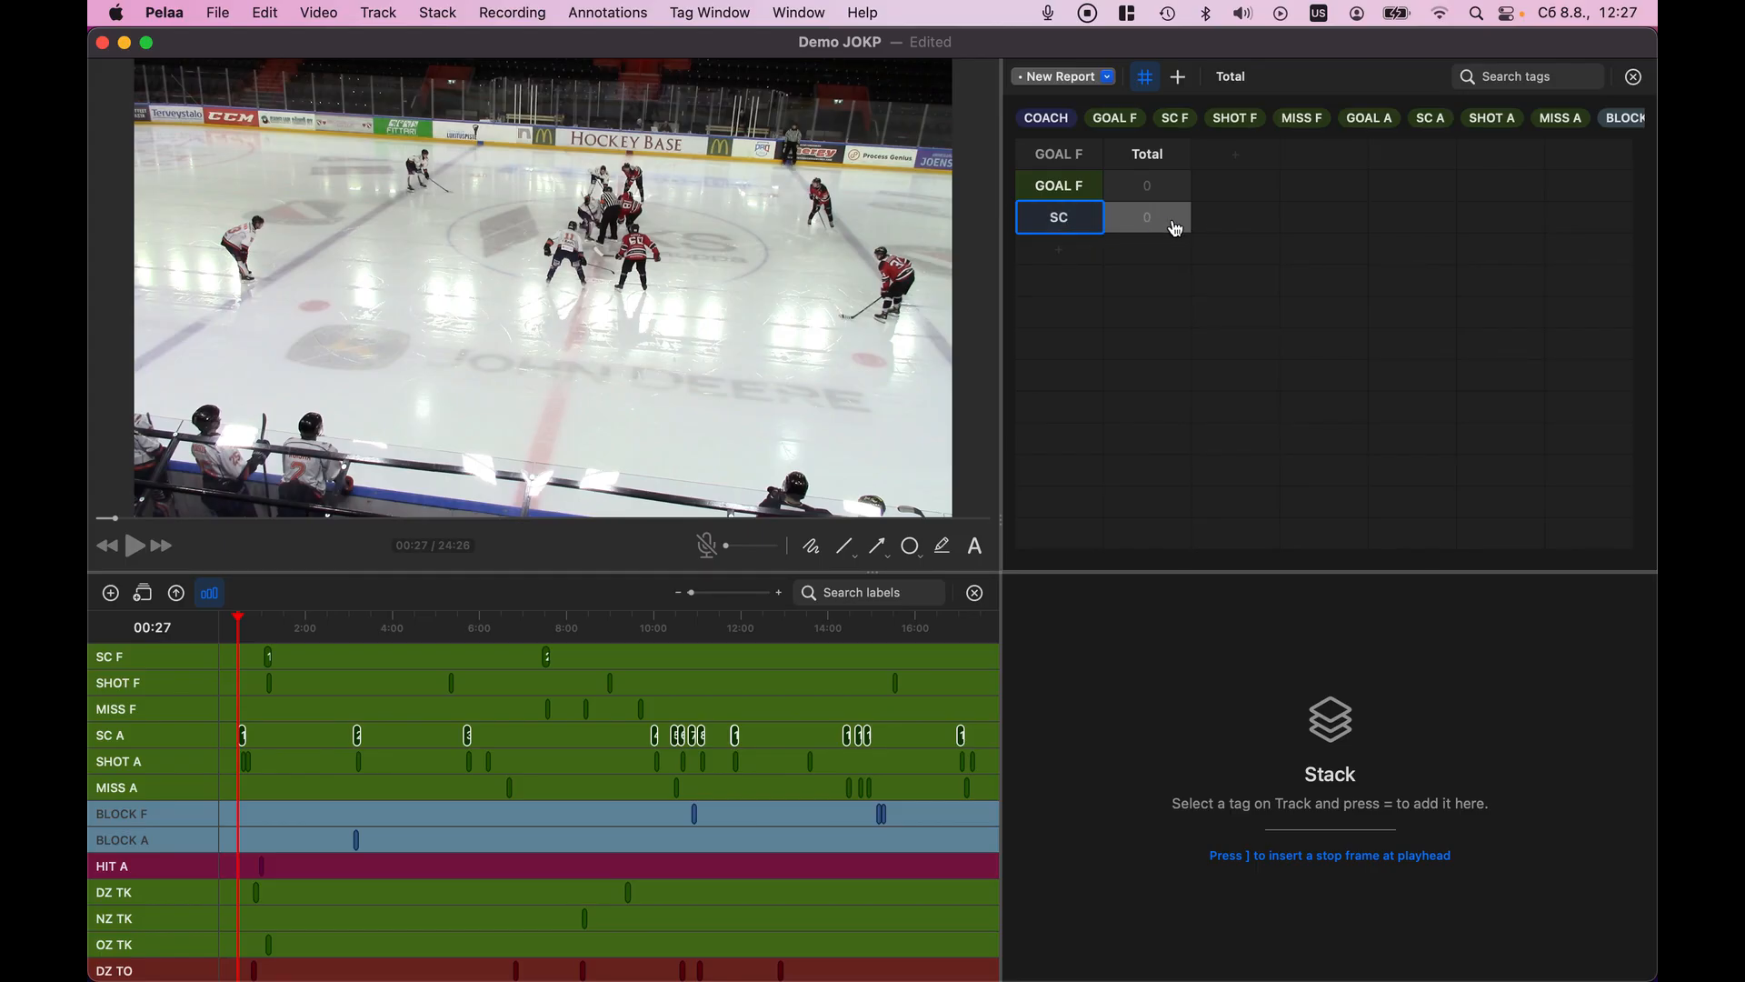
Add a column named AGAIST beside the Total column of the report table
left_click(1236, 154)
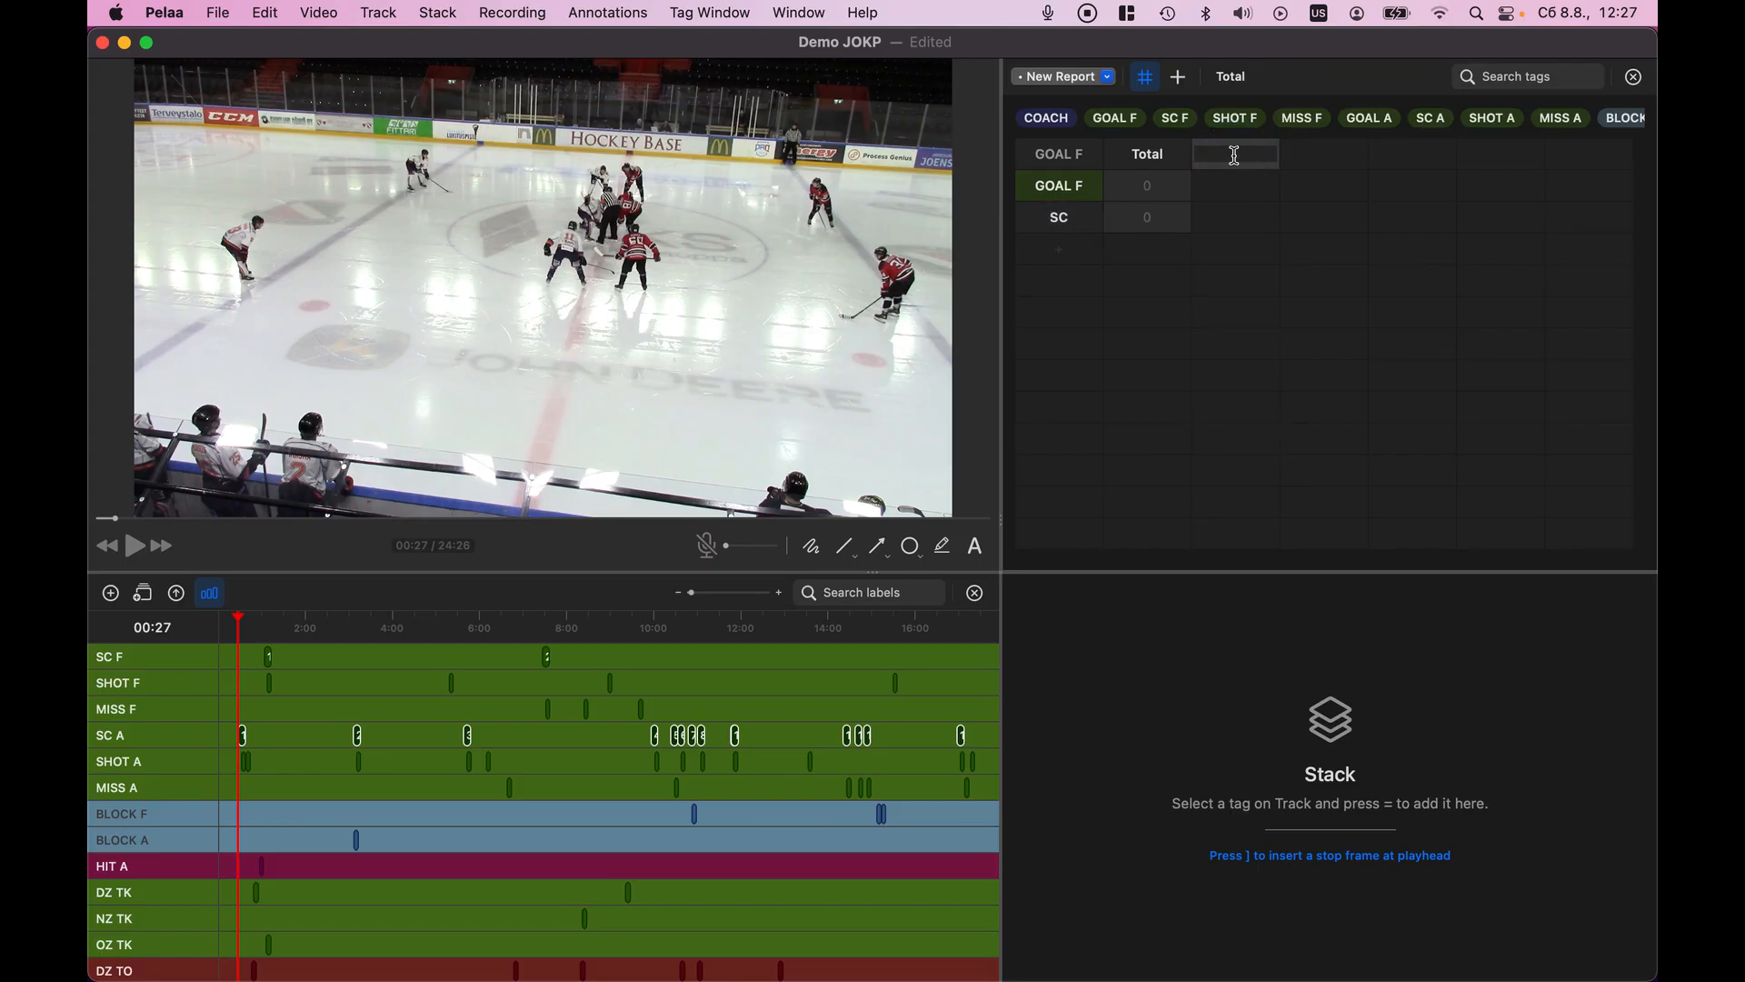
type("AGAIST")
key("Return")
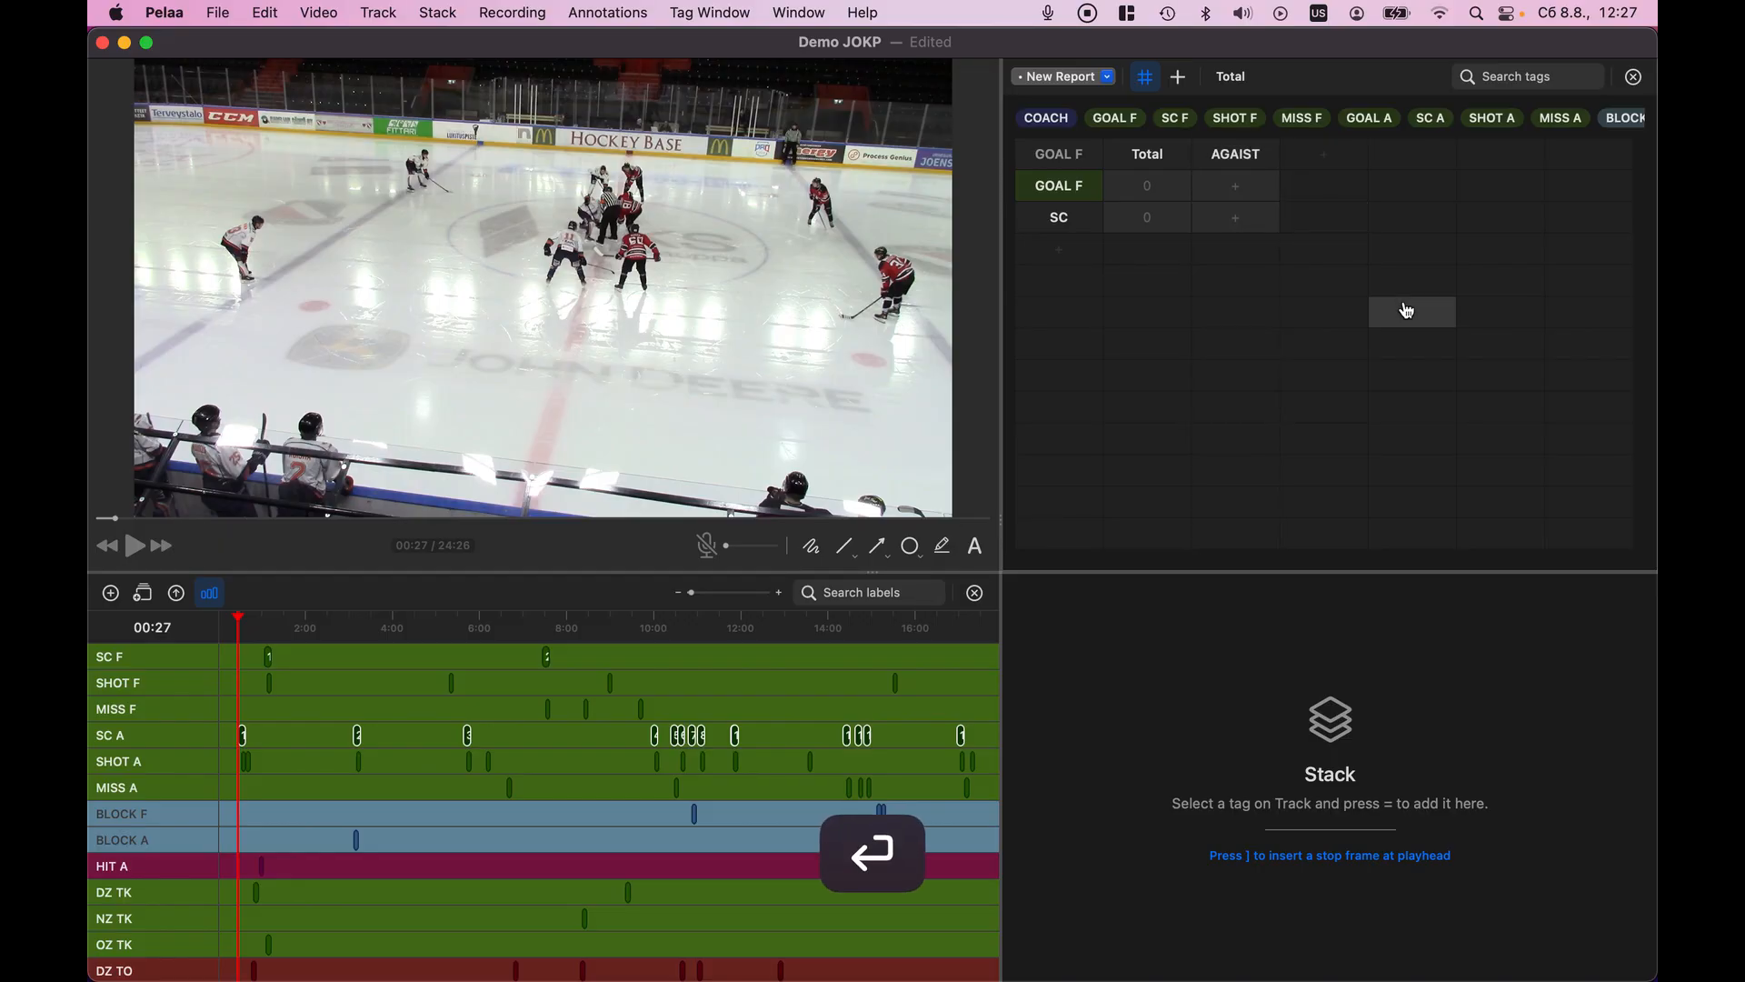
Remove the Total and AGAIST columns from the report table
left_click(1155, 155)
left_click(1155, 159)
left_click(1153, 162)
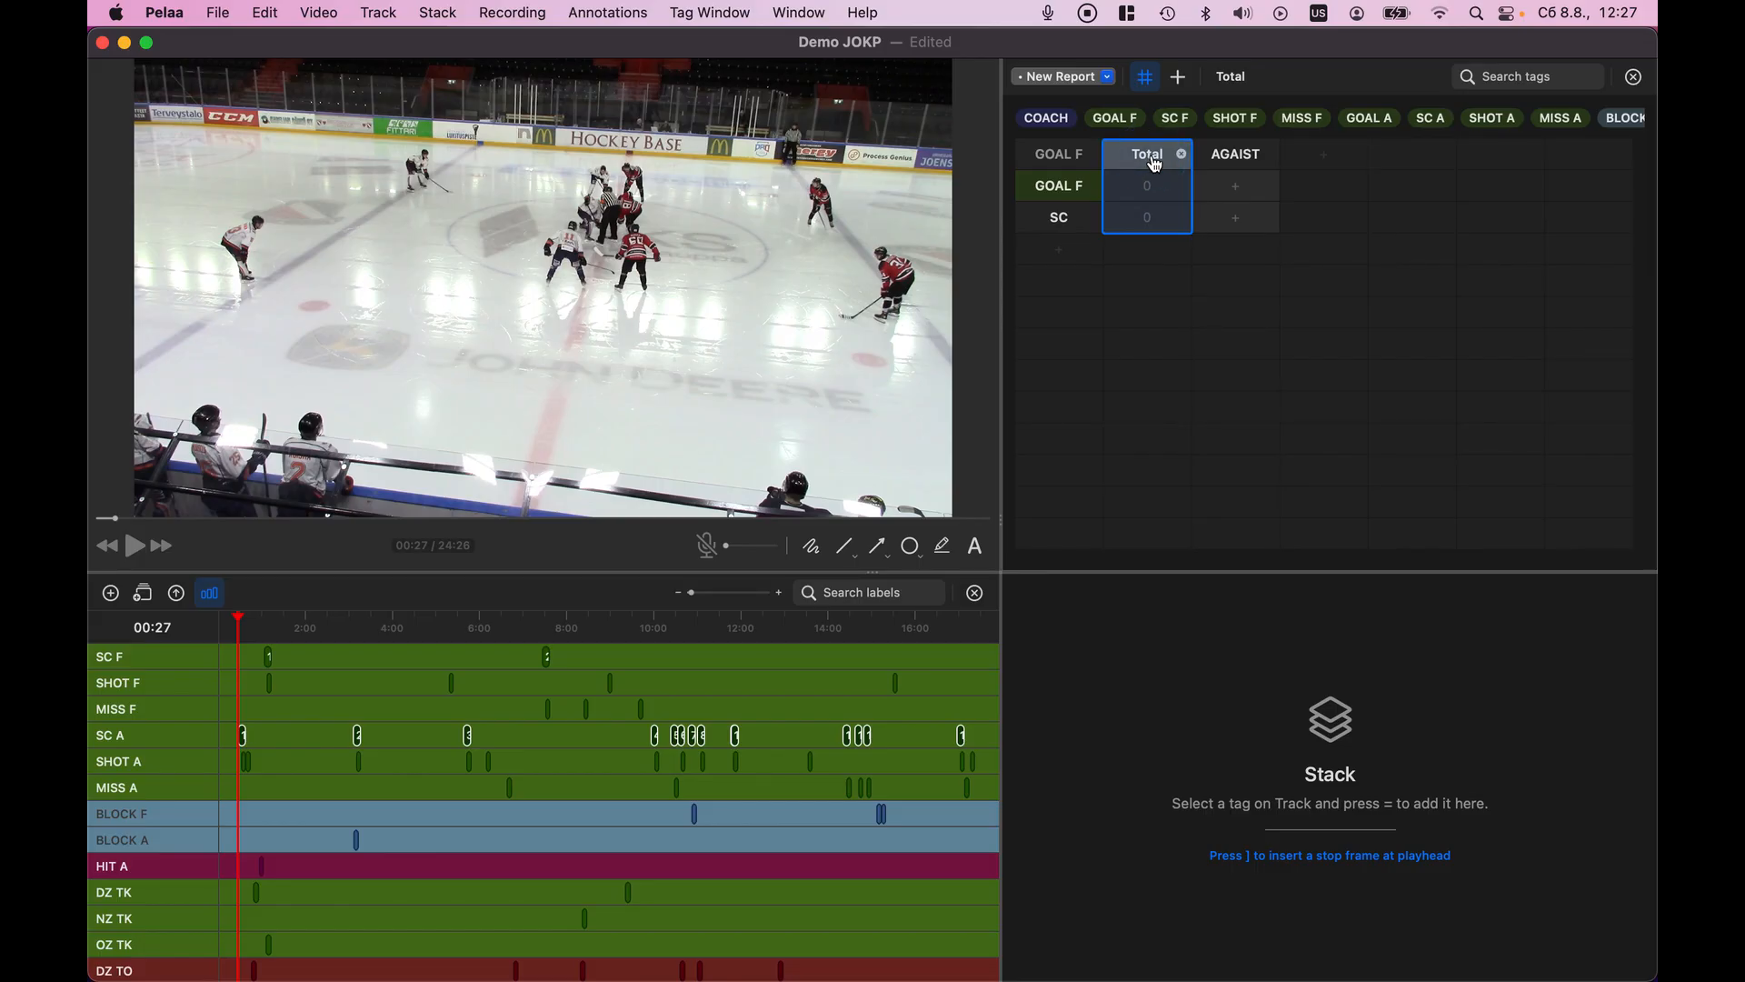
left_click(1183, 154)
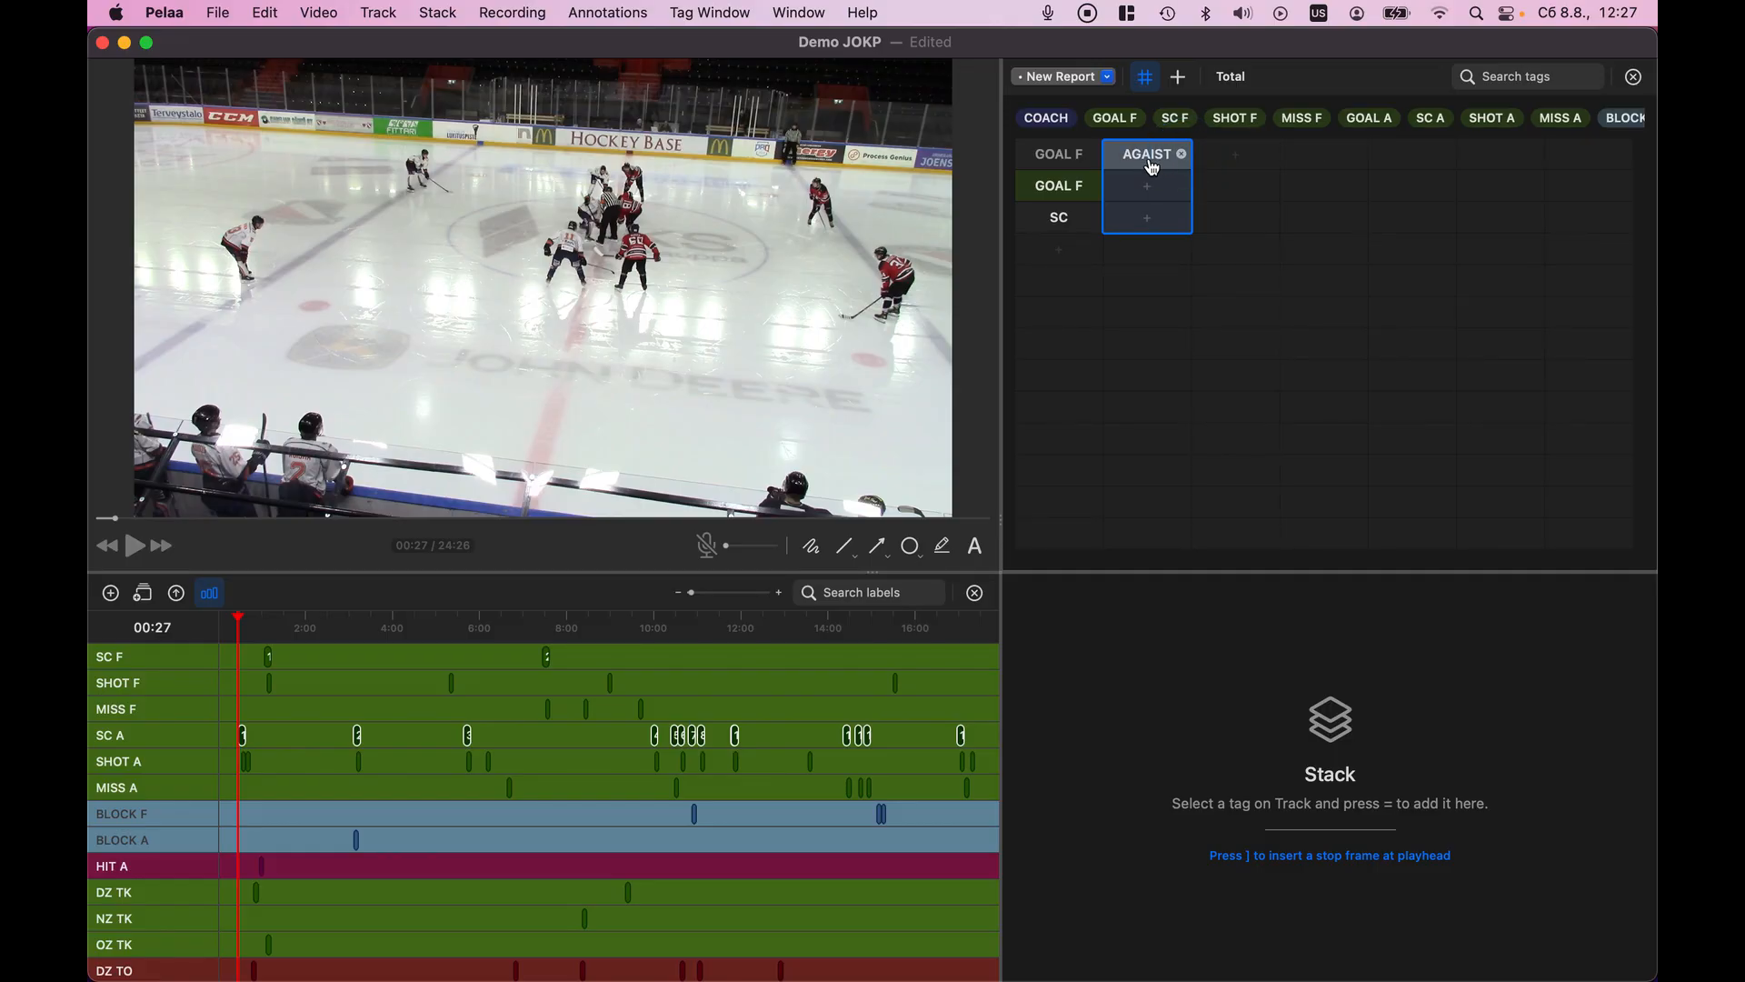
left_click(1183, 155)
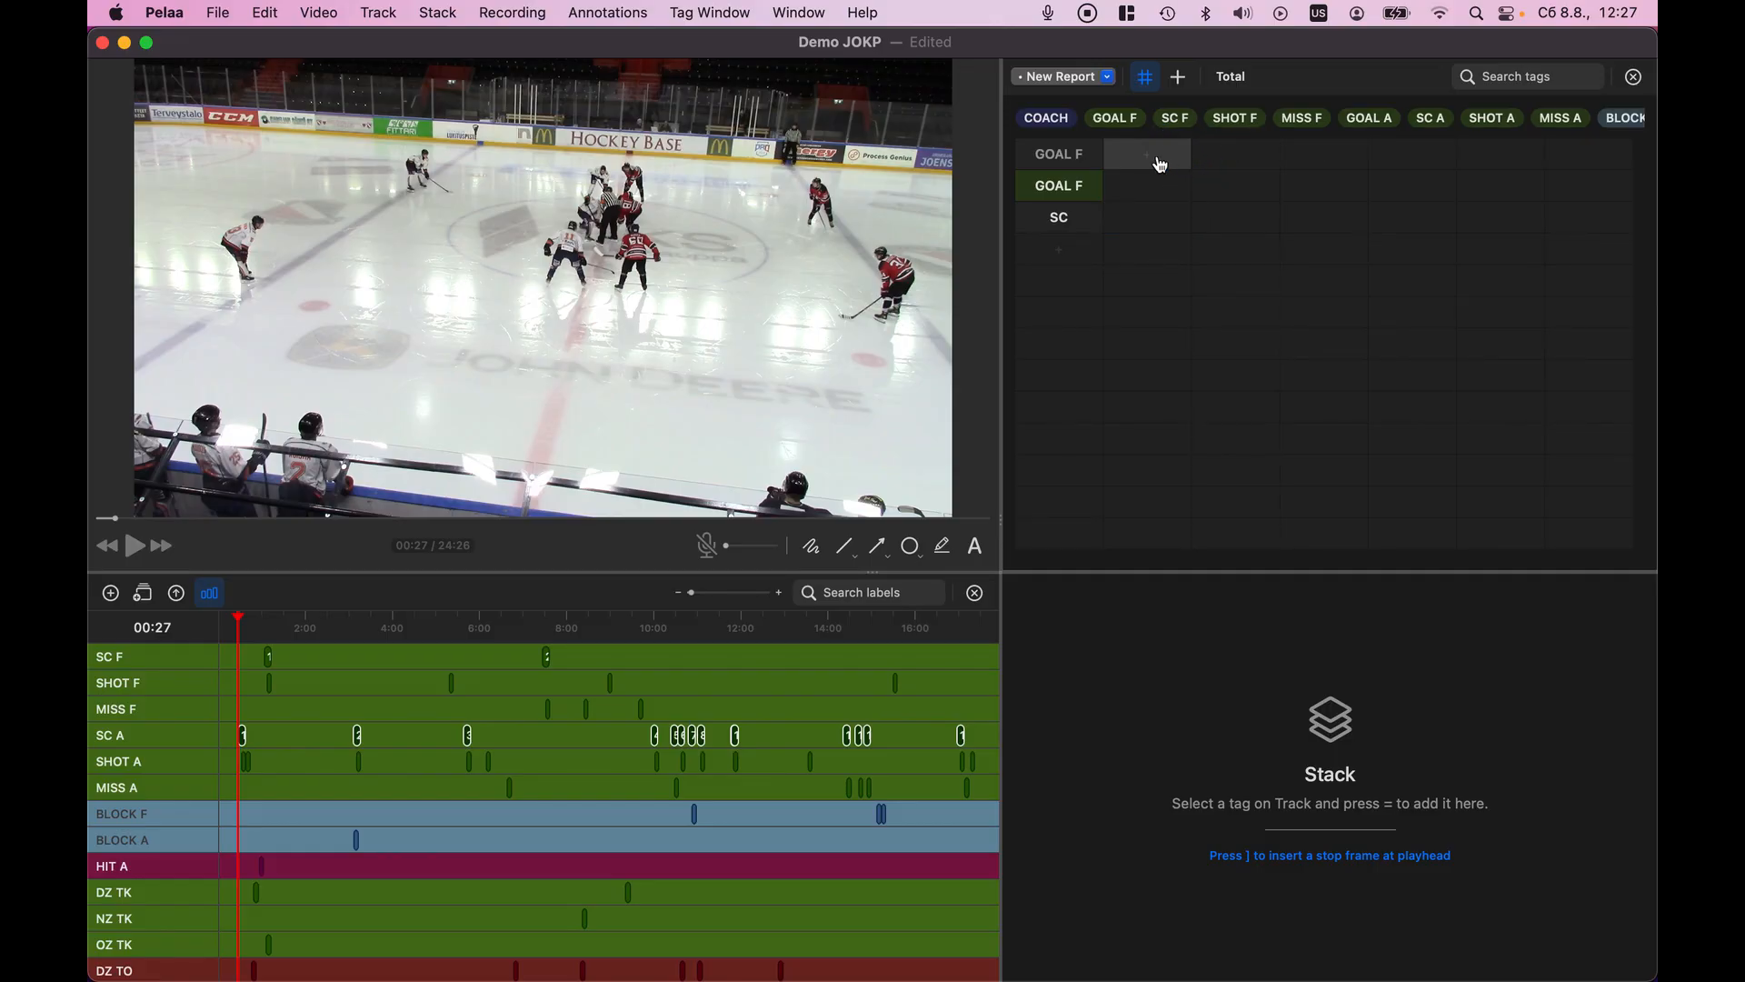
Add two columns named FOR and AGAINST to the report table
double_click(1152, 164)
type("FOR")
key("Return")
double_click(1241, 155)
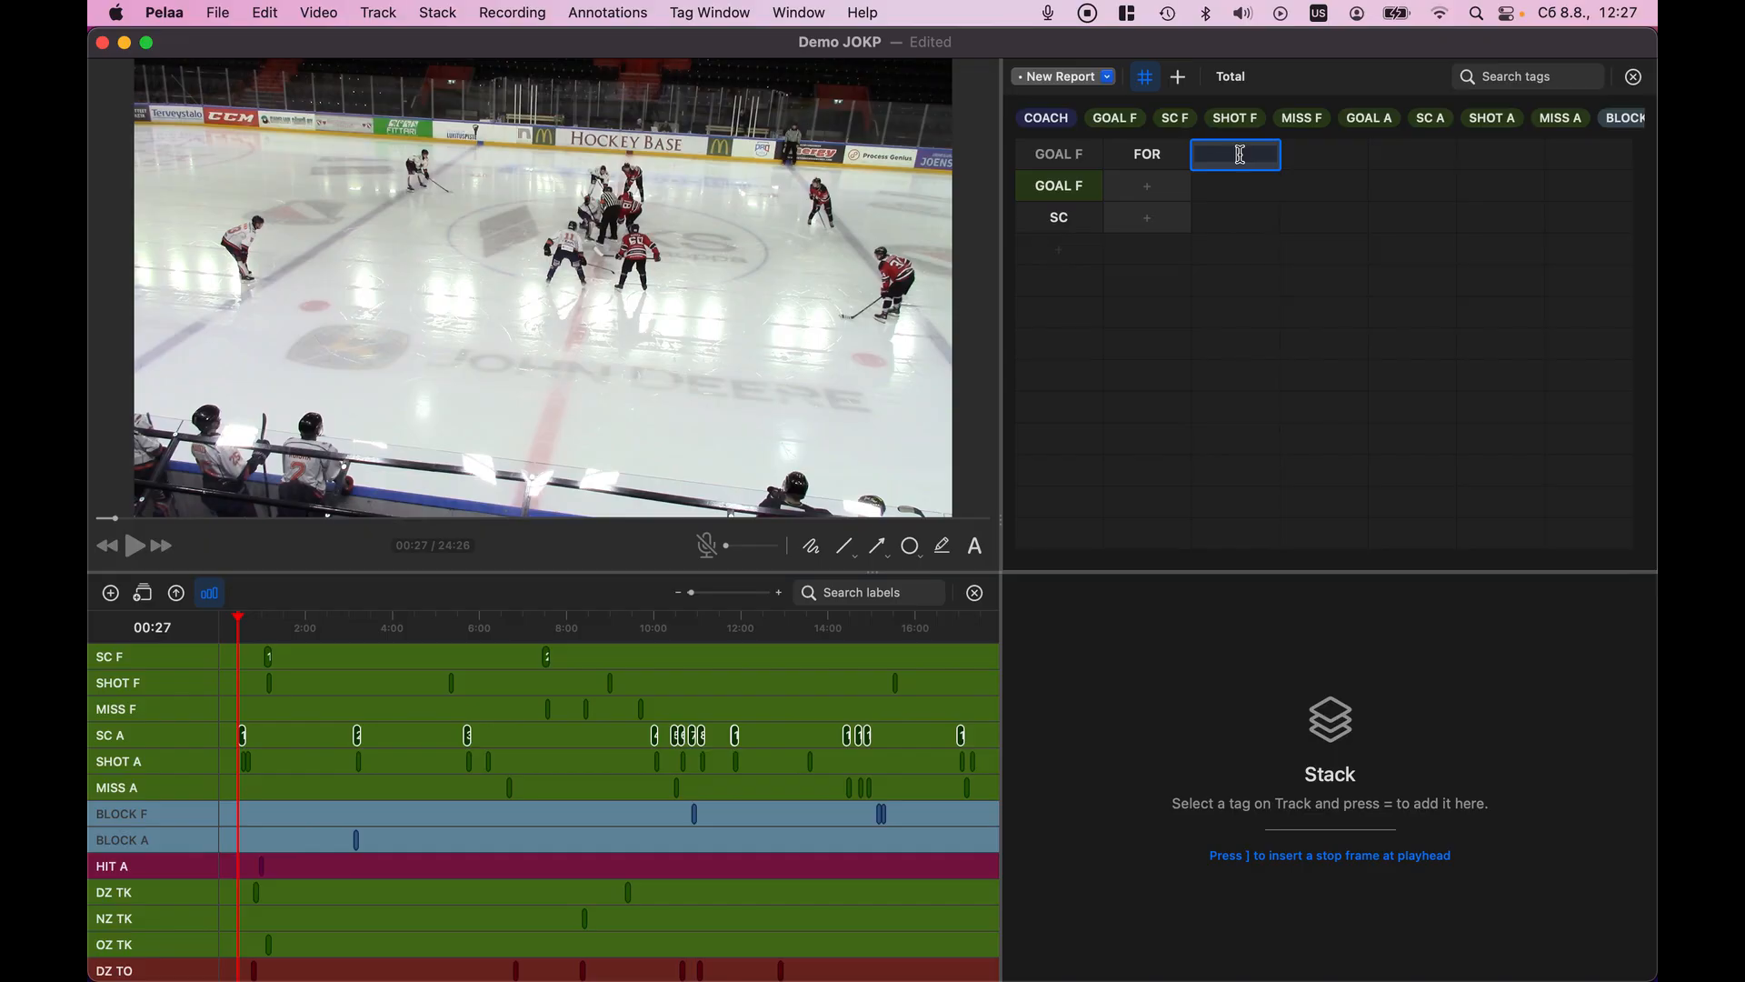
type("AGAINST")
left_click(1236, 218)
Rename the GOAL F row to GOAL and clear the row selection
double_click(1075, 194)
key("BackSpace")
key("BackSpace")
key("Return")
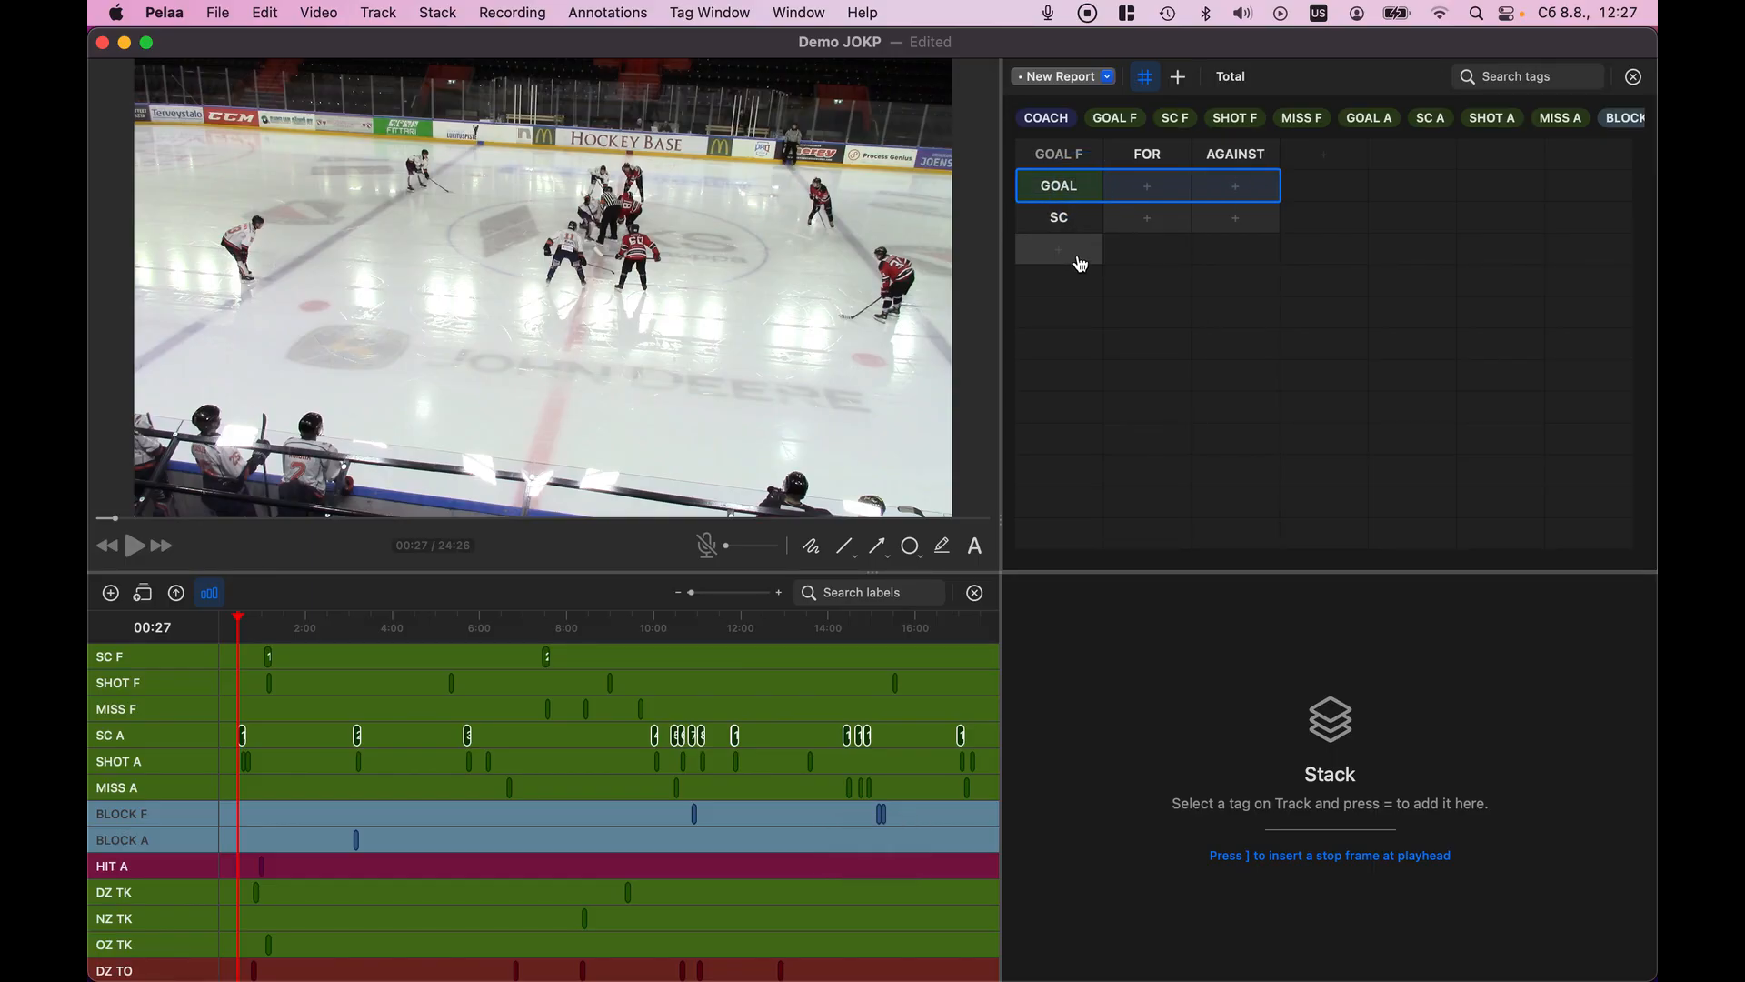
left_click(1200, 285)
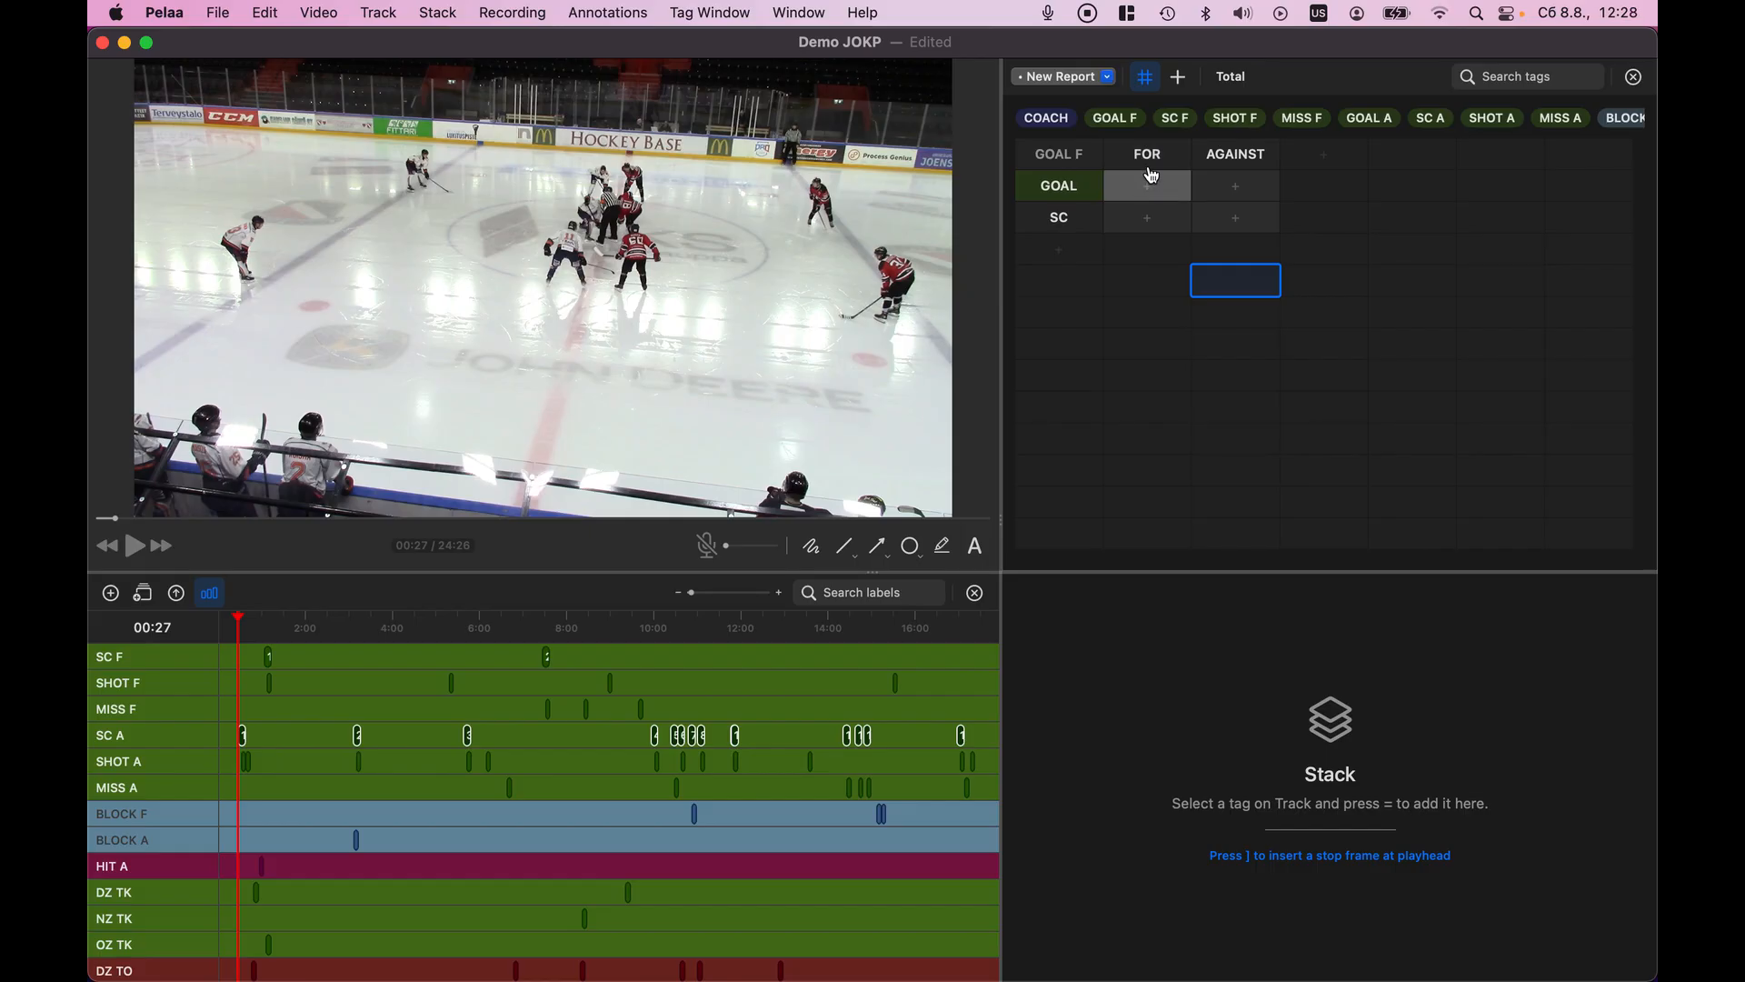
Assign the GOAL F and GOAL A tags to the GOAL row's FOR and AGAINST cells, and SC F and SC A to the SC row's
left_click_drag(1117, 116, 1152, 192)
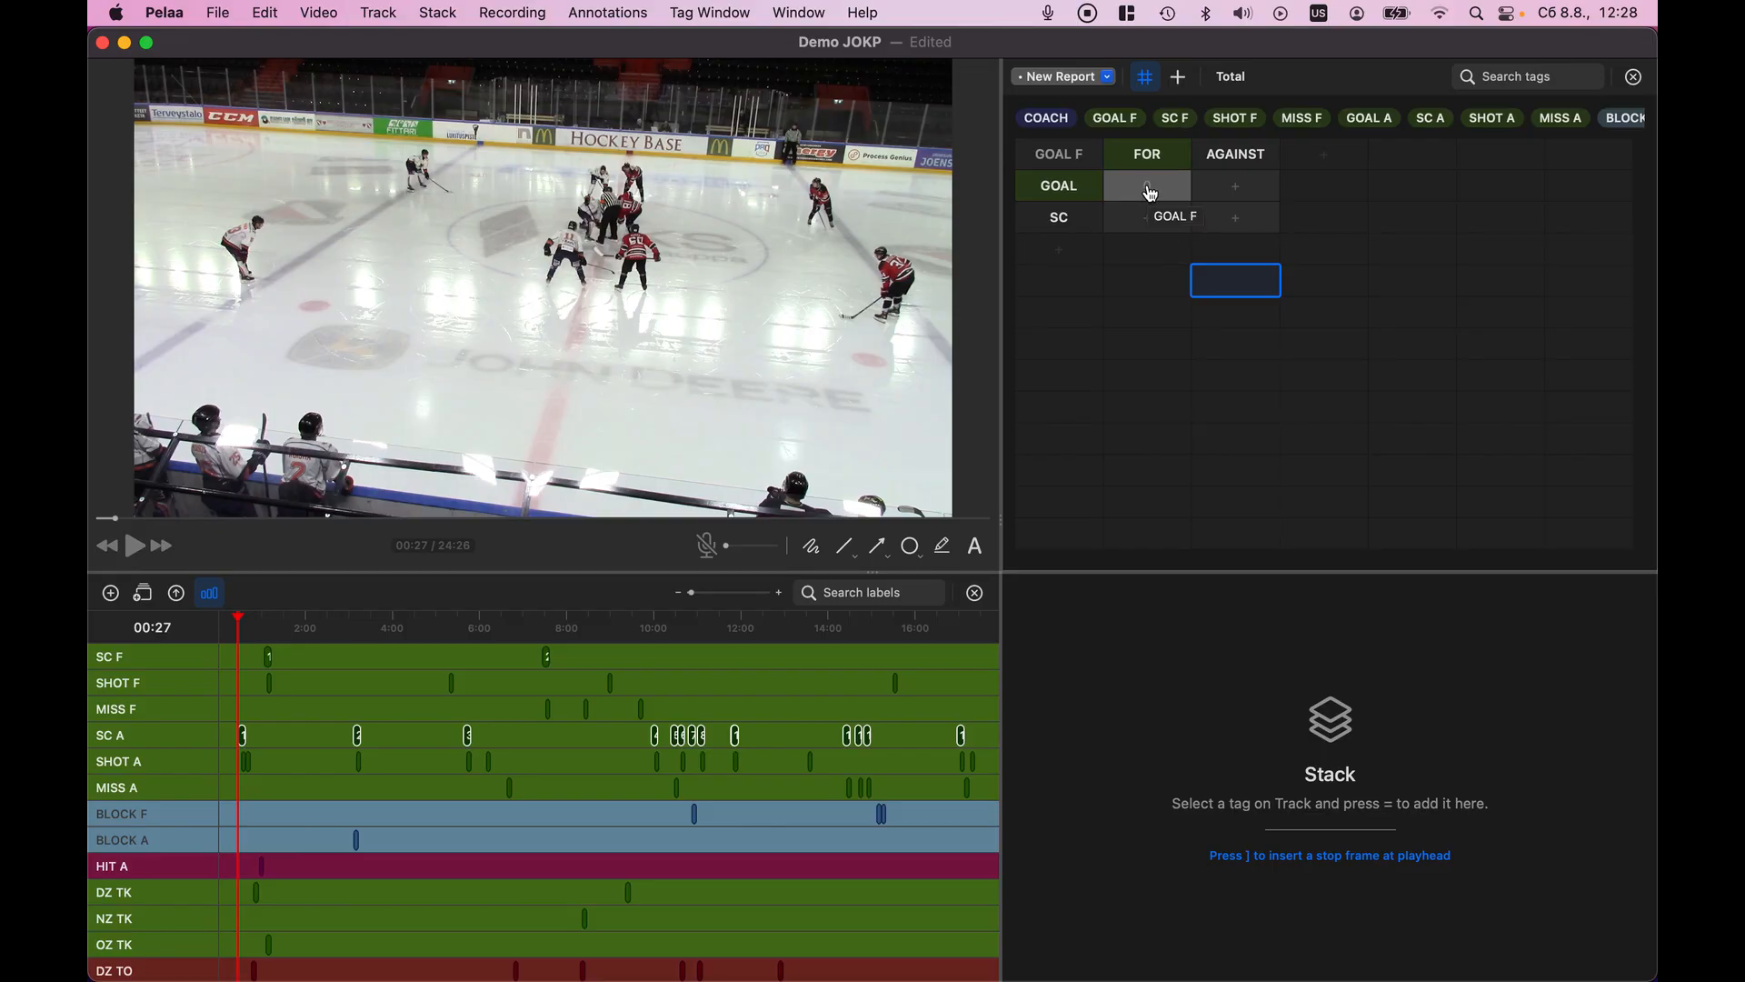
left_click_drag(1376, 119, 1237, 188)
left_click_drag(1182, 118, 1152, 225)
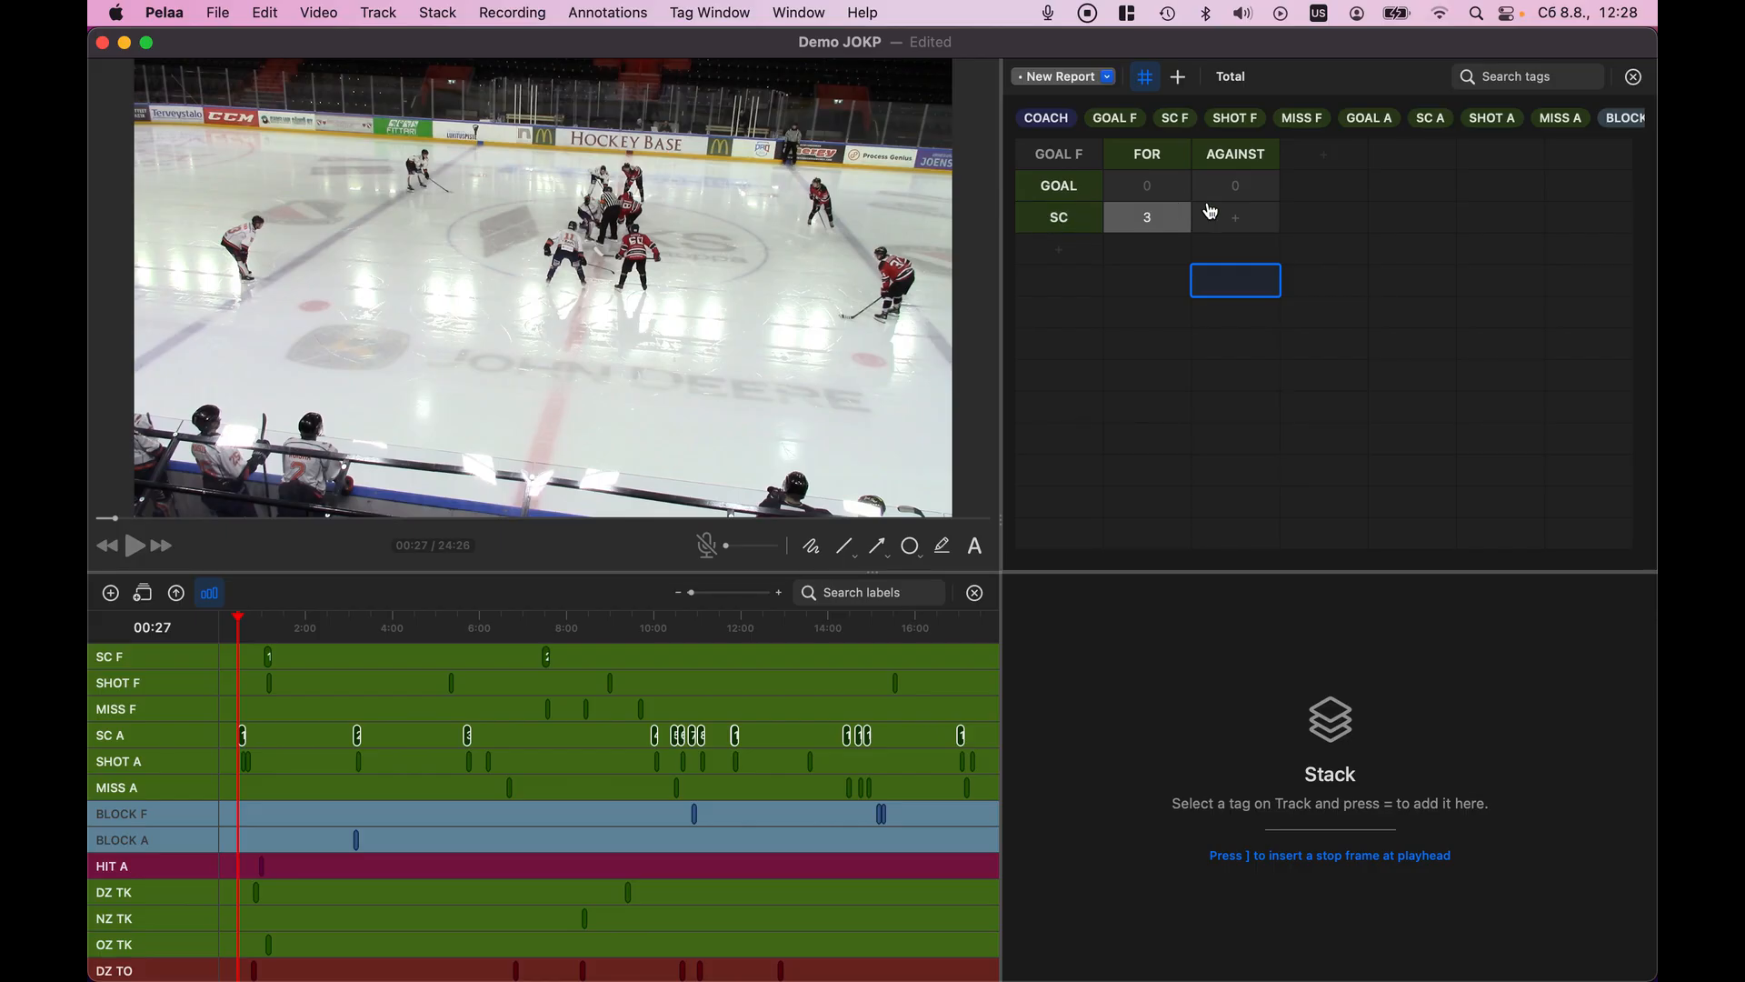
left_click_drag(1430, 119, 1237, 218)
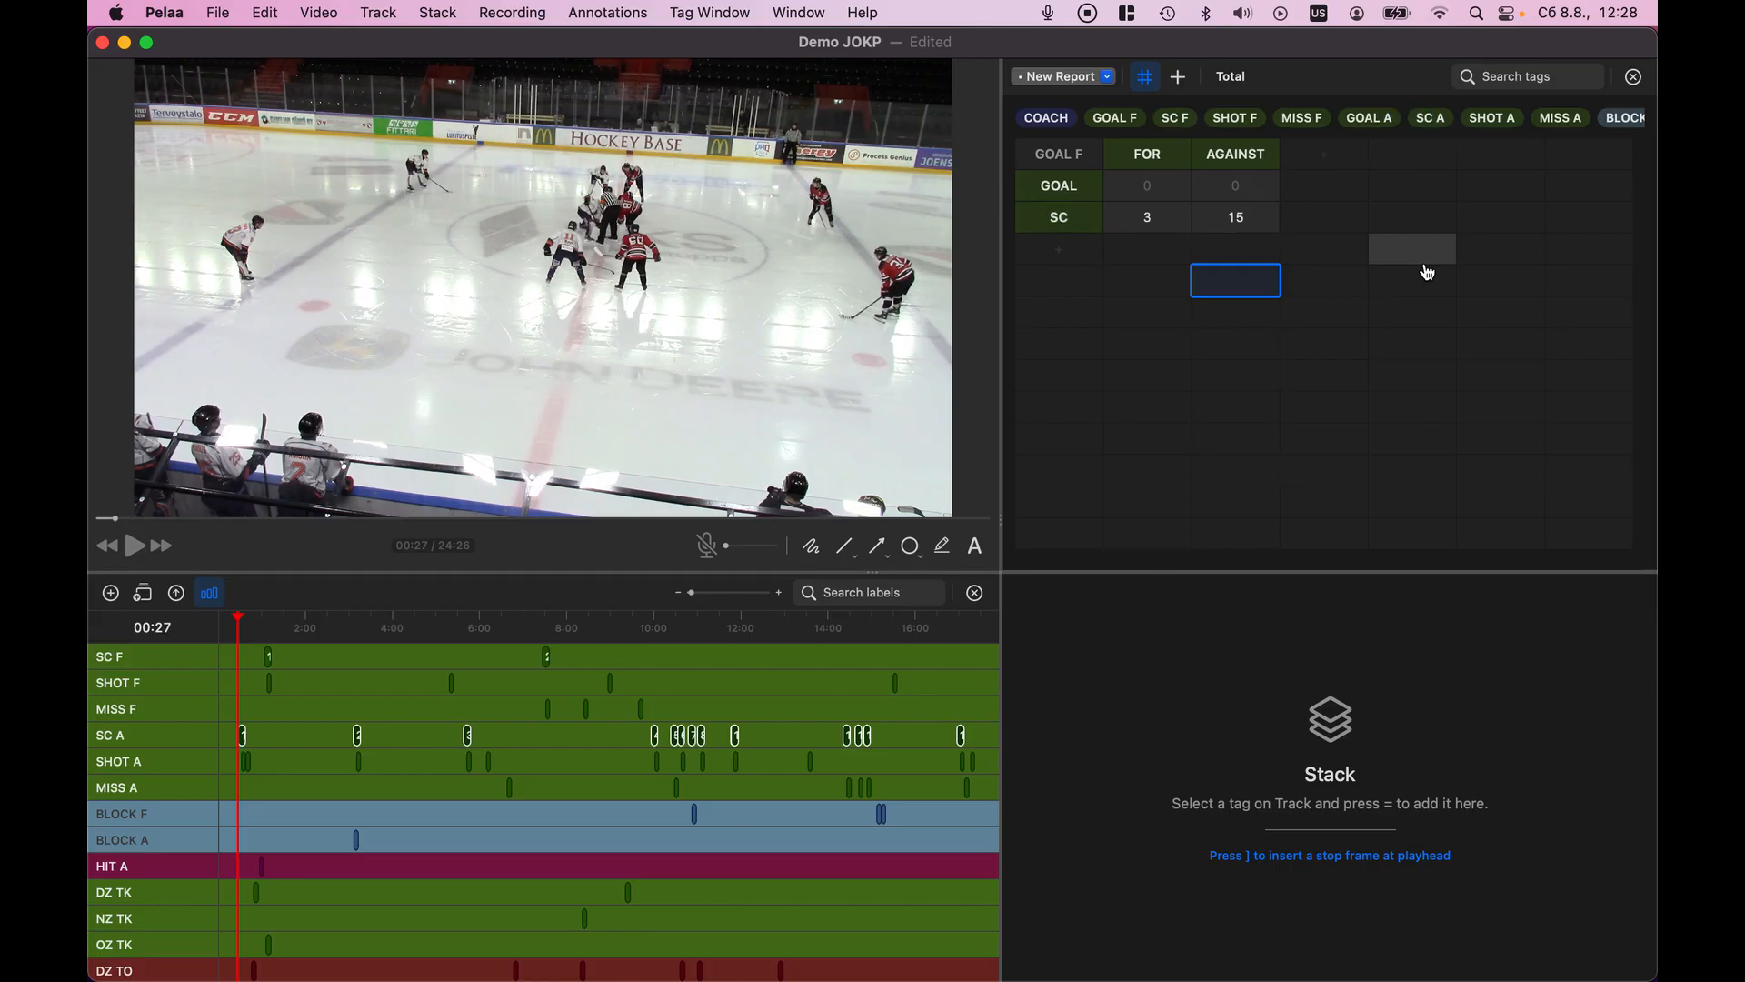
Change the AGAINST column's color to the Maraschino red and close the color picker
right_click(1234, 164)
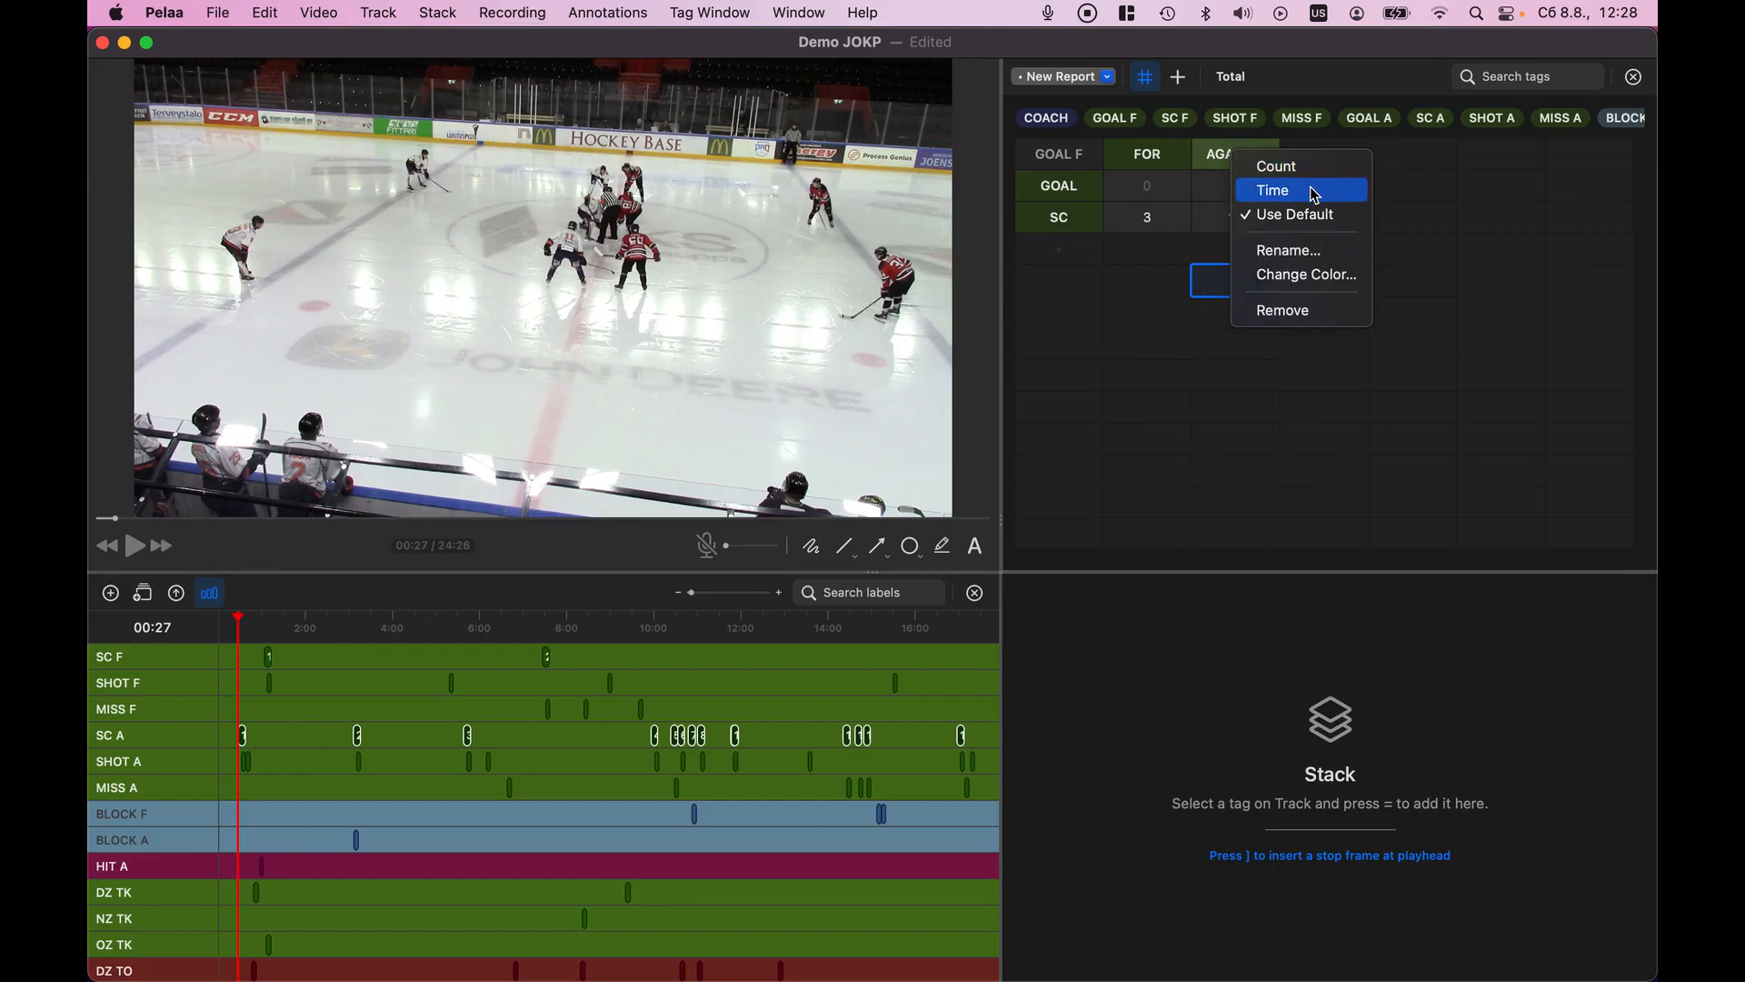
left_click(1320, 274)
left_click(1304, 266)
left_click(1196, 409)
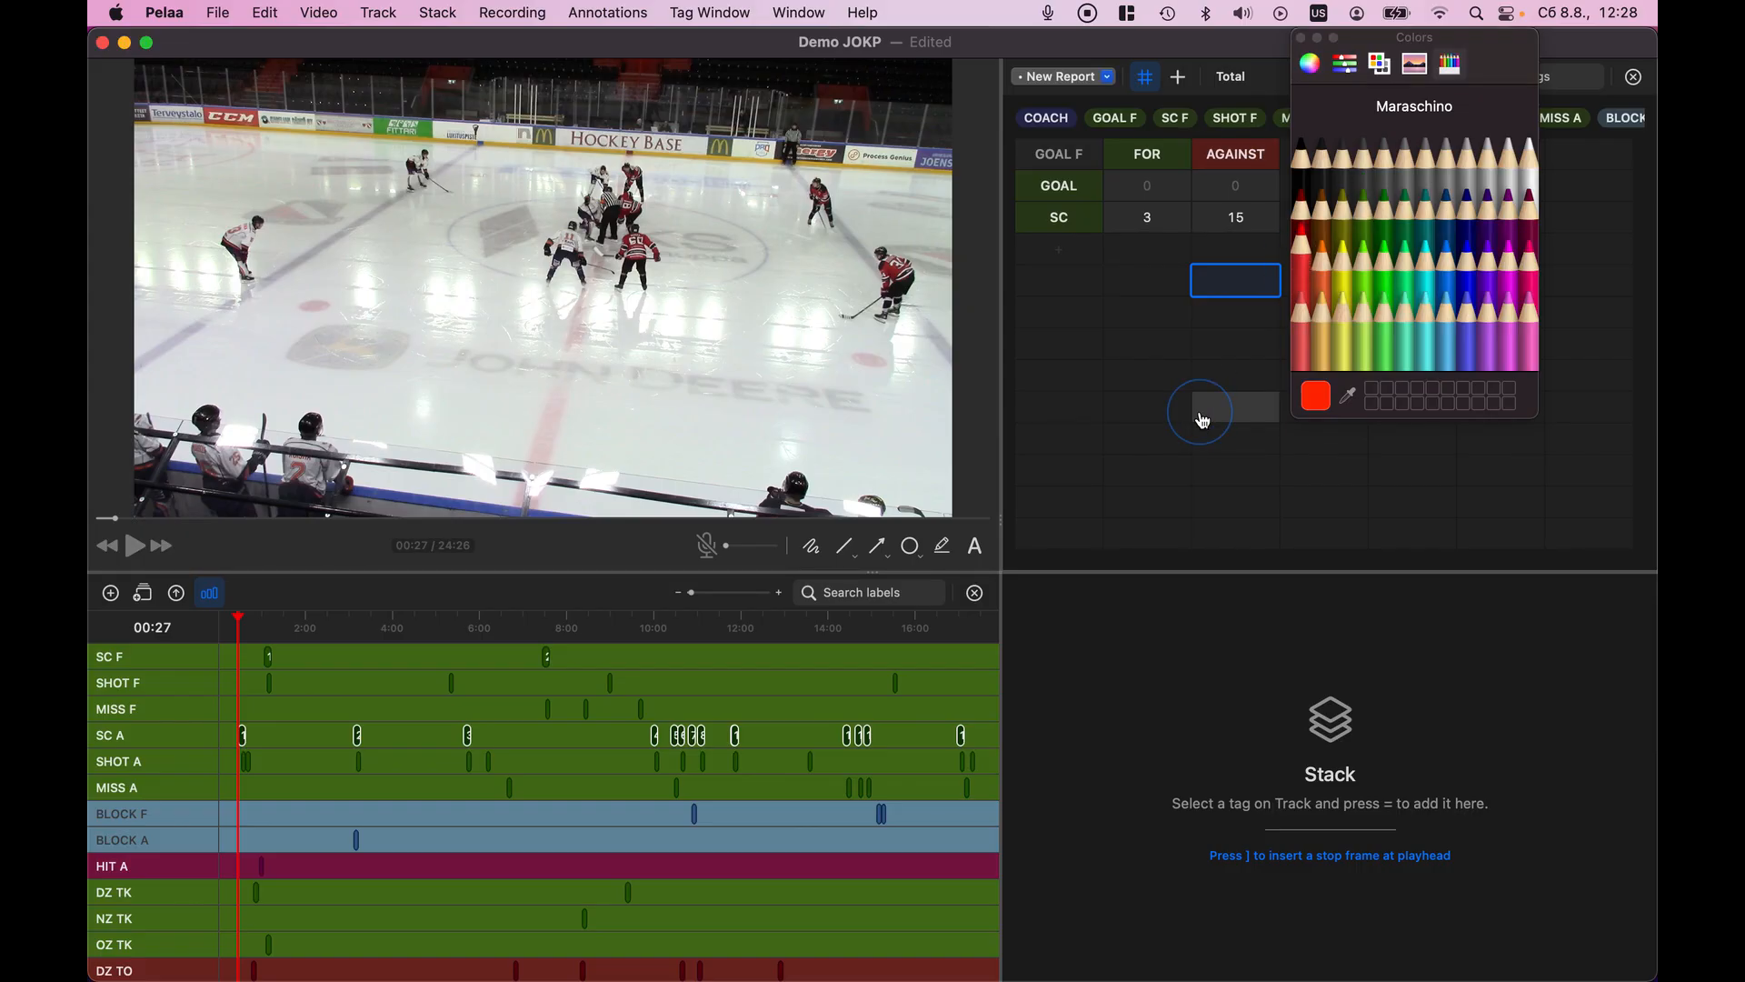
left_click(1301, 38)
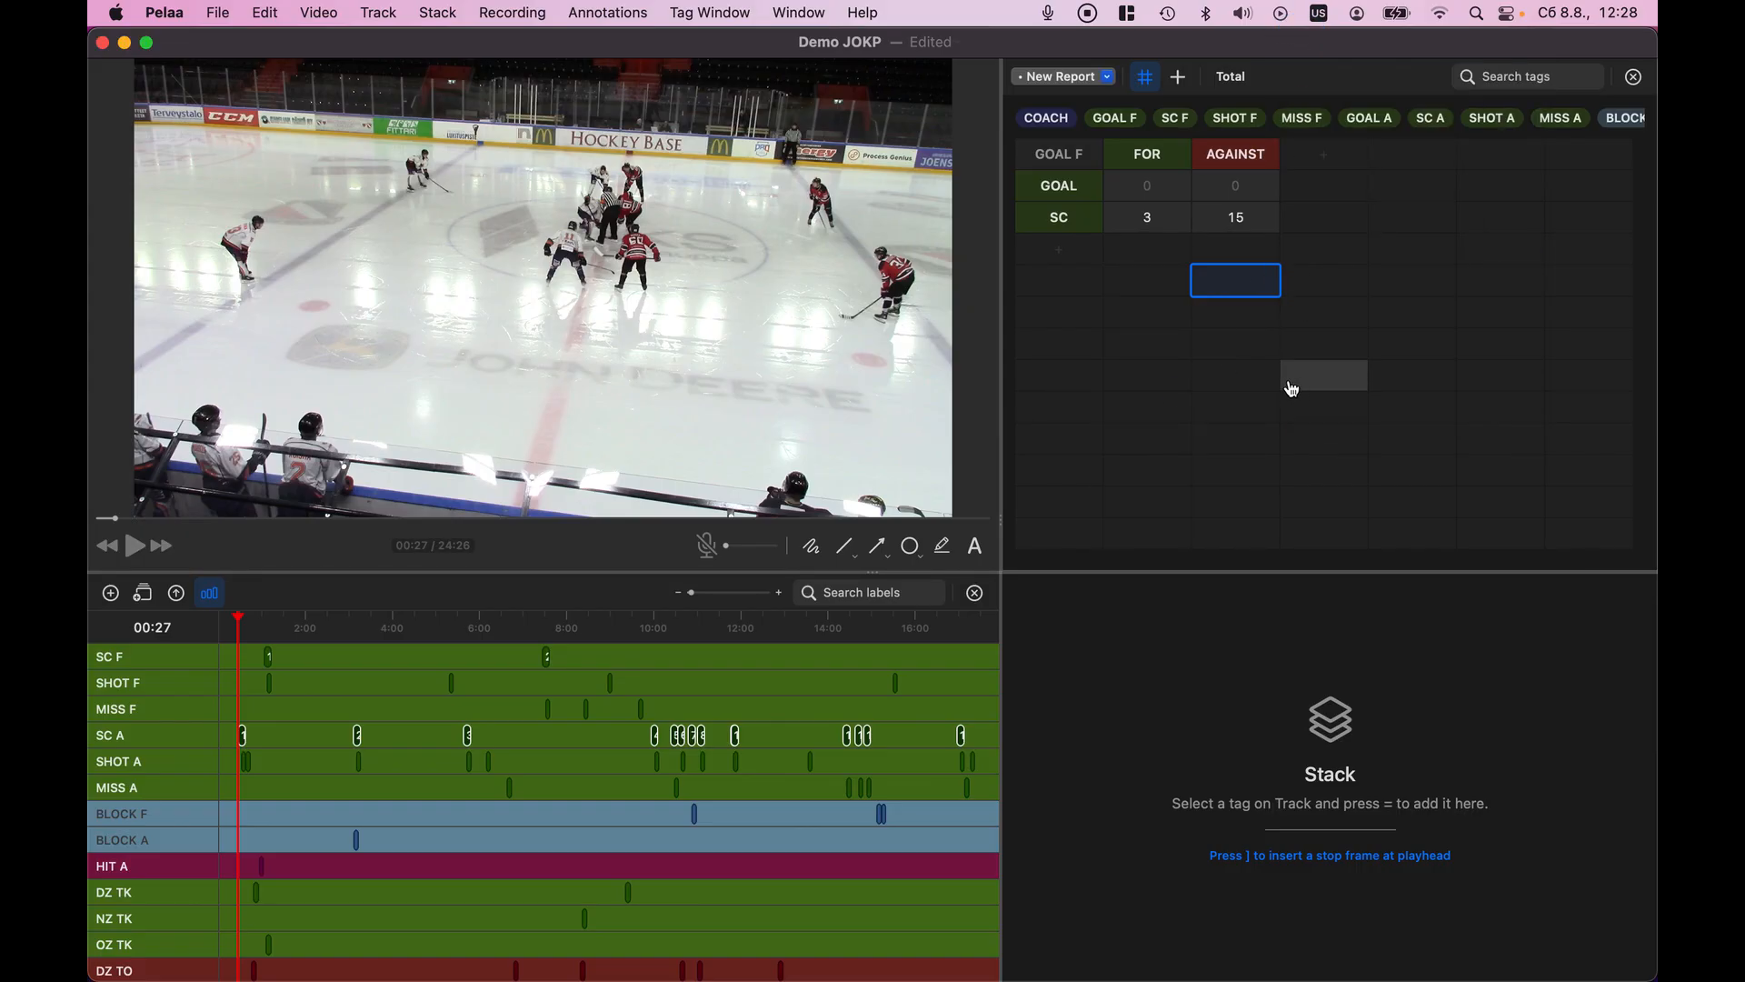
Rename the report table's corner heading to SHOTS
left_click(1062, 153)
double_click(1062, 152)
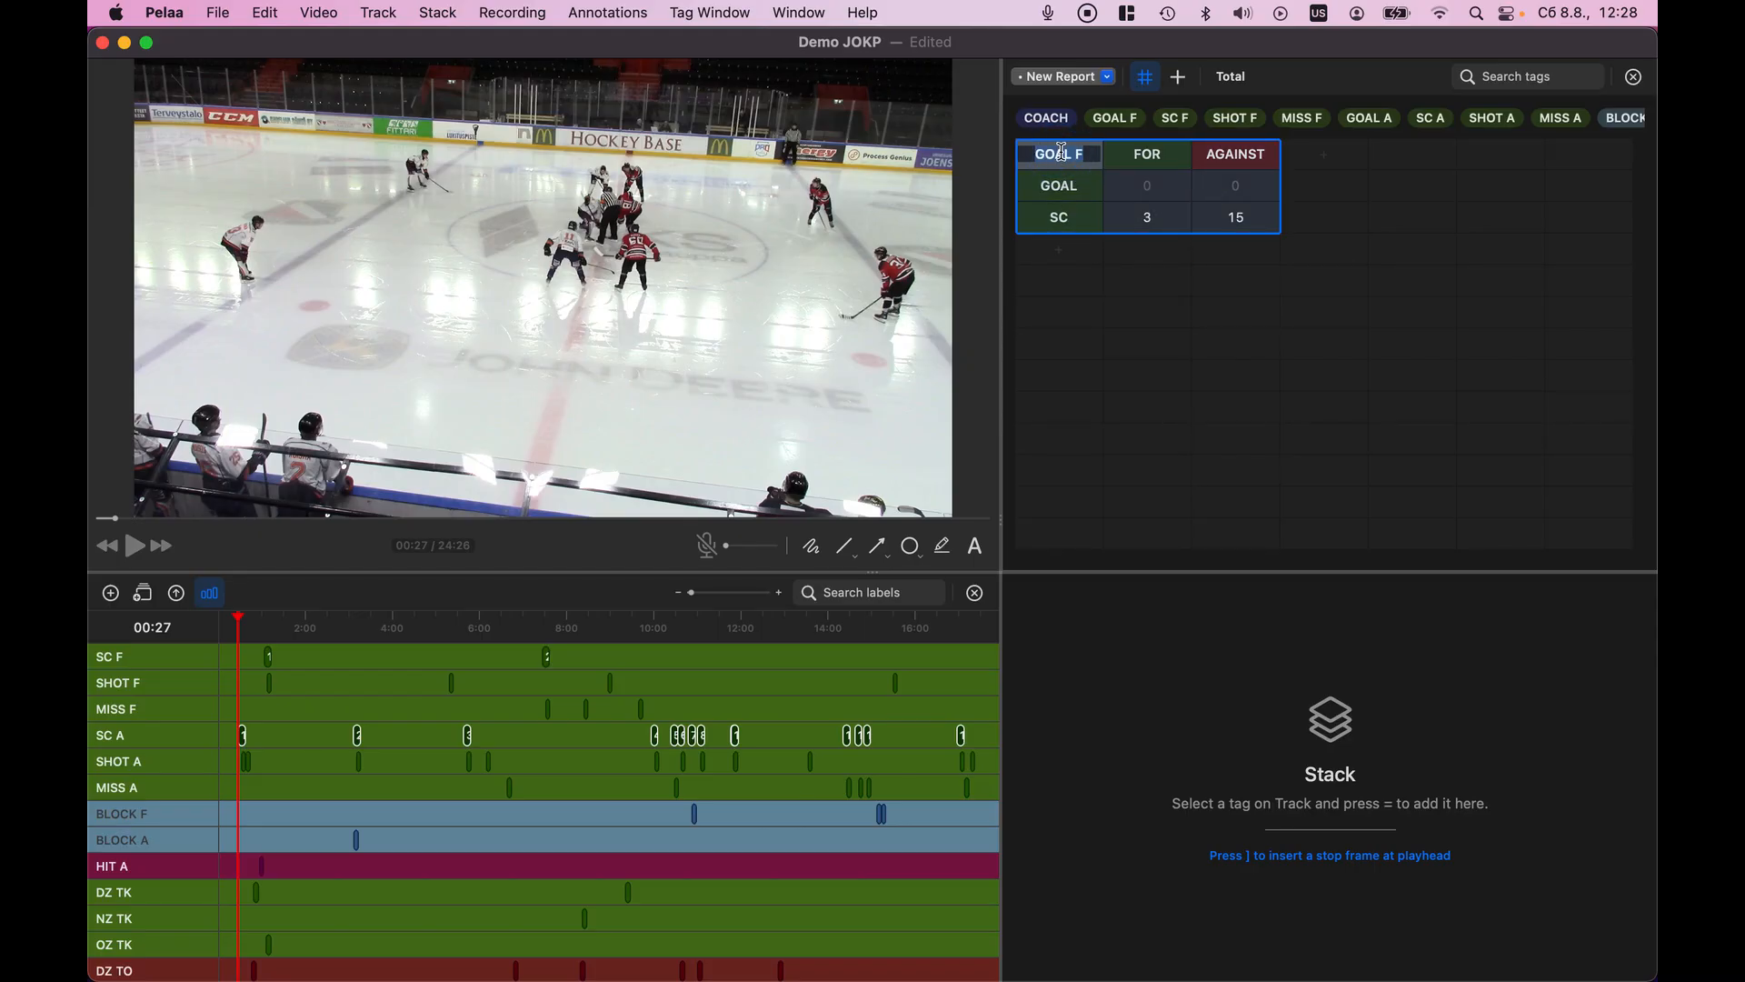
type("SHOTS")
key("Return")
left_click(1136, 315)
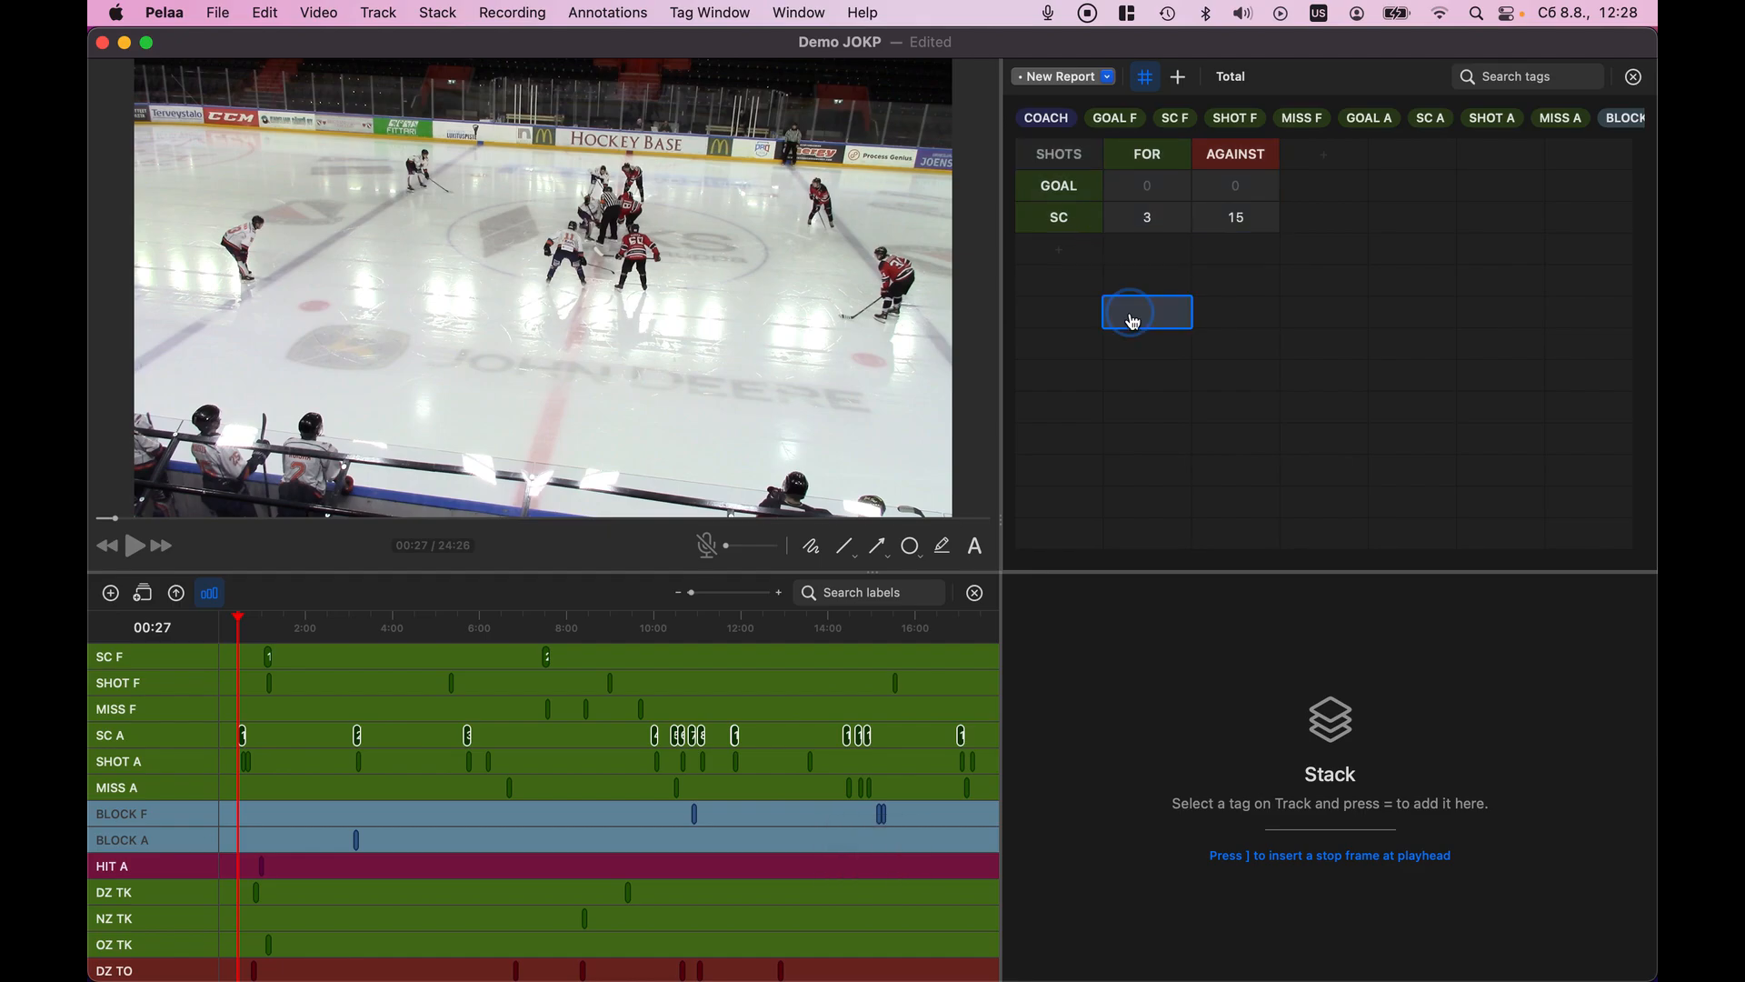
Add a second table below the SHOTS table, and undo the addition
left_click(1181, 80)
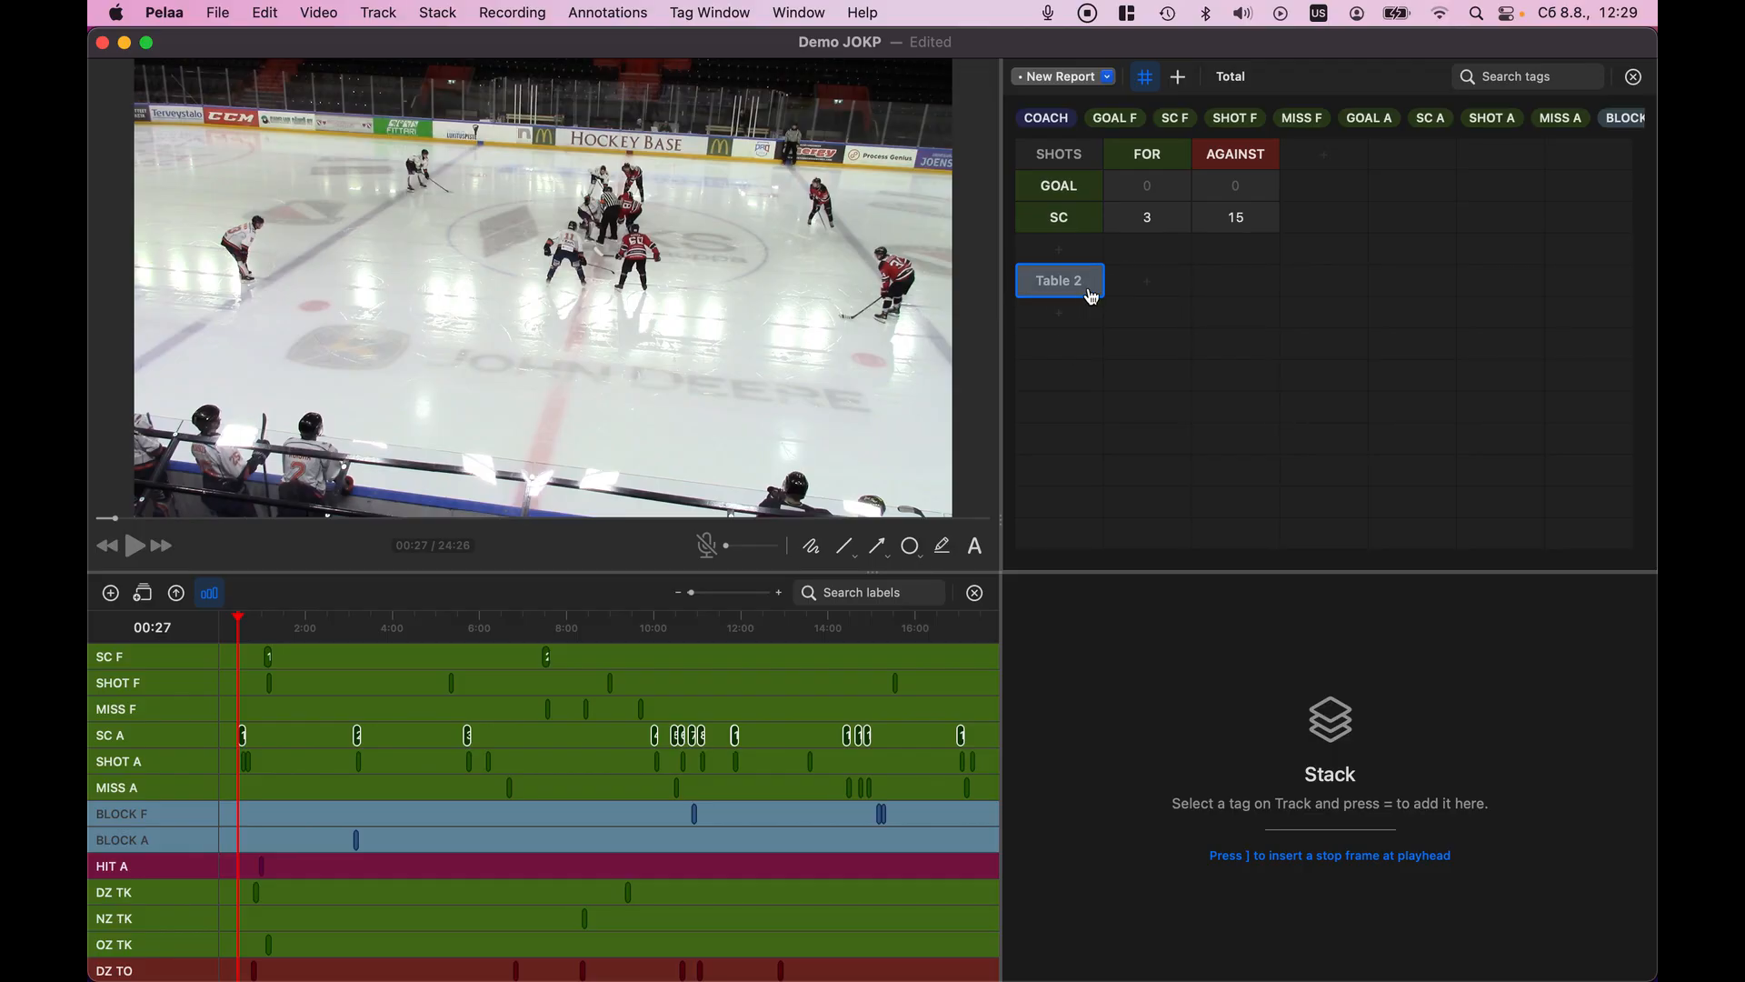
key("super+z")
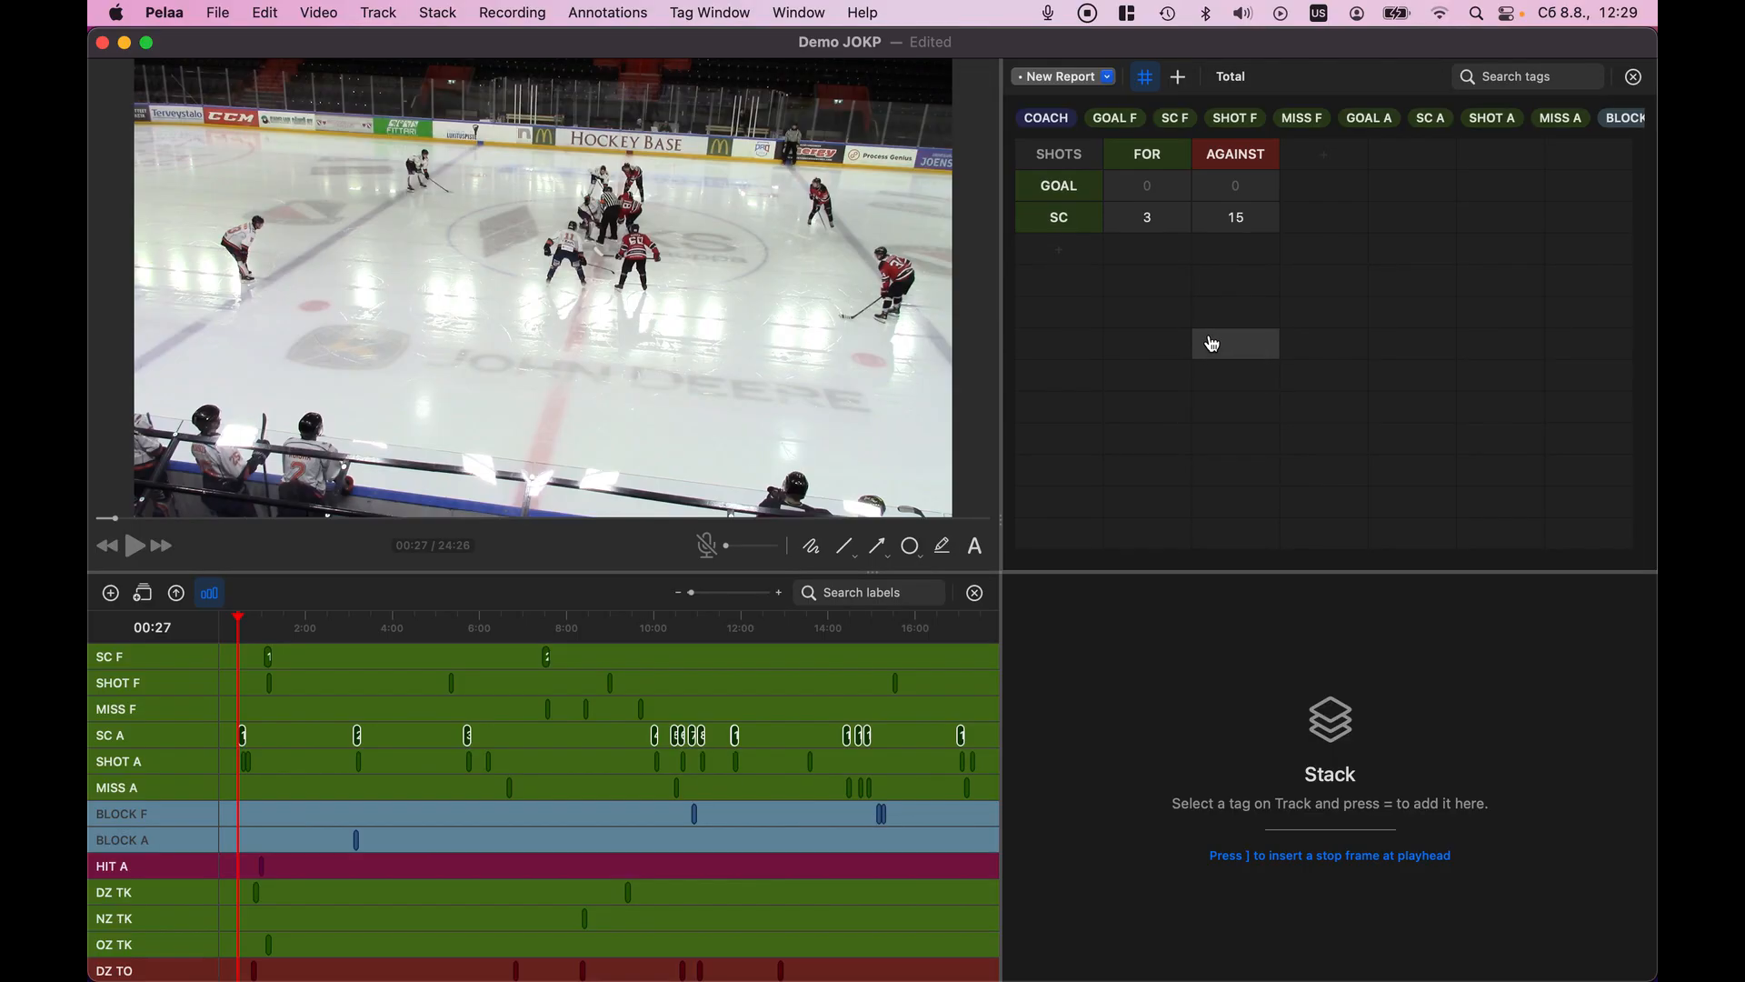
Select the PK IN ZONE row's tags on the timeline and add PK IN ZONE to the SHOTS table as a row below SC, filling its FOR cell
scroll(1363, 123, "right", 3)
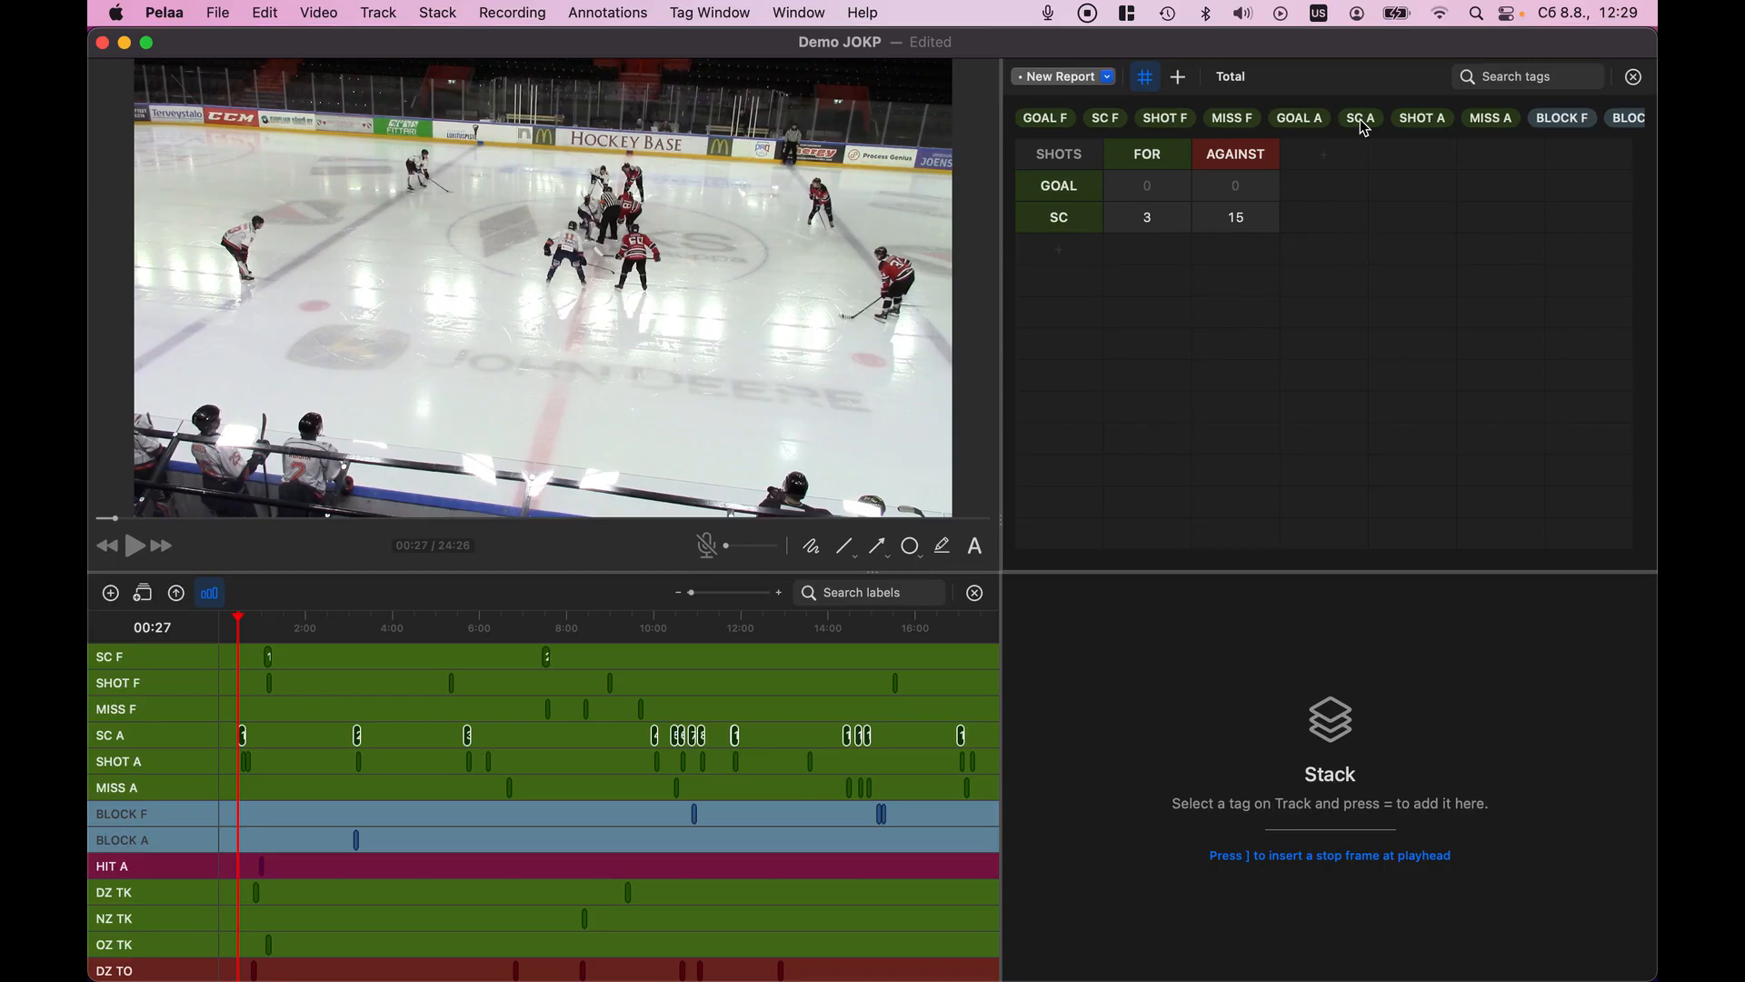
scroll(1363, 125, "right", 10)
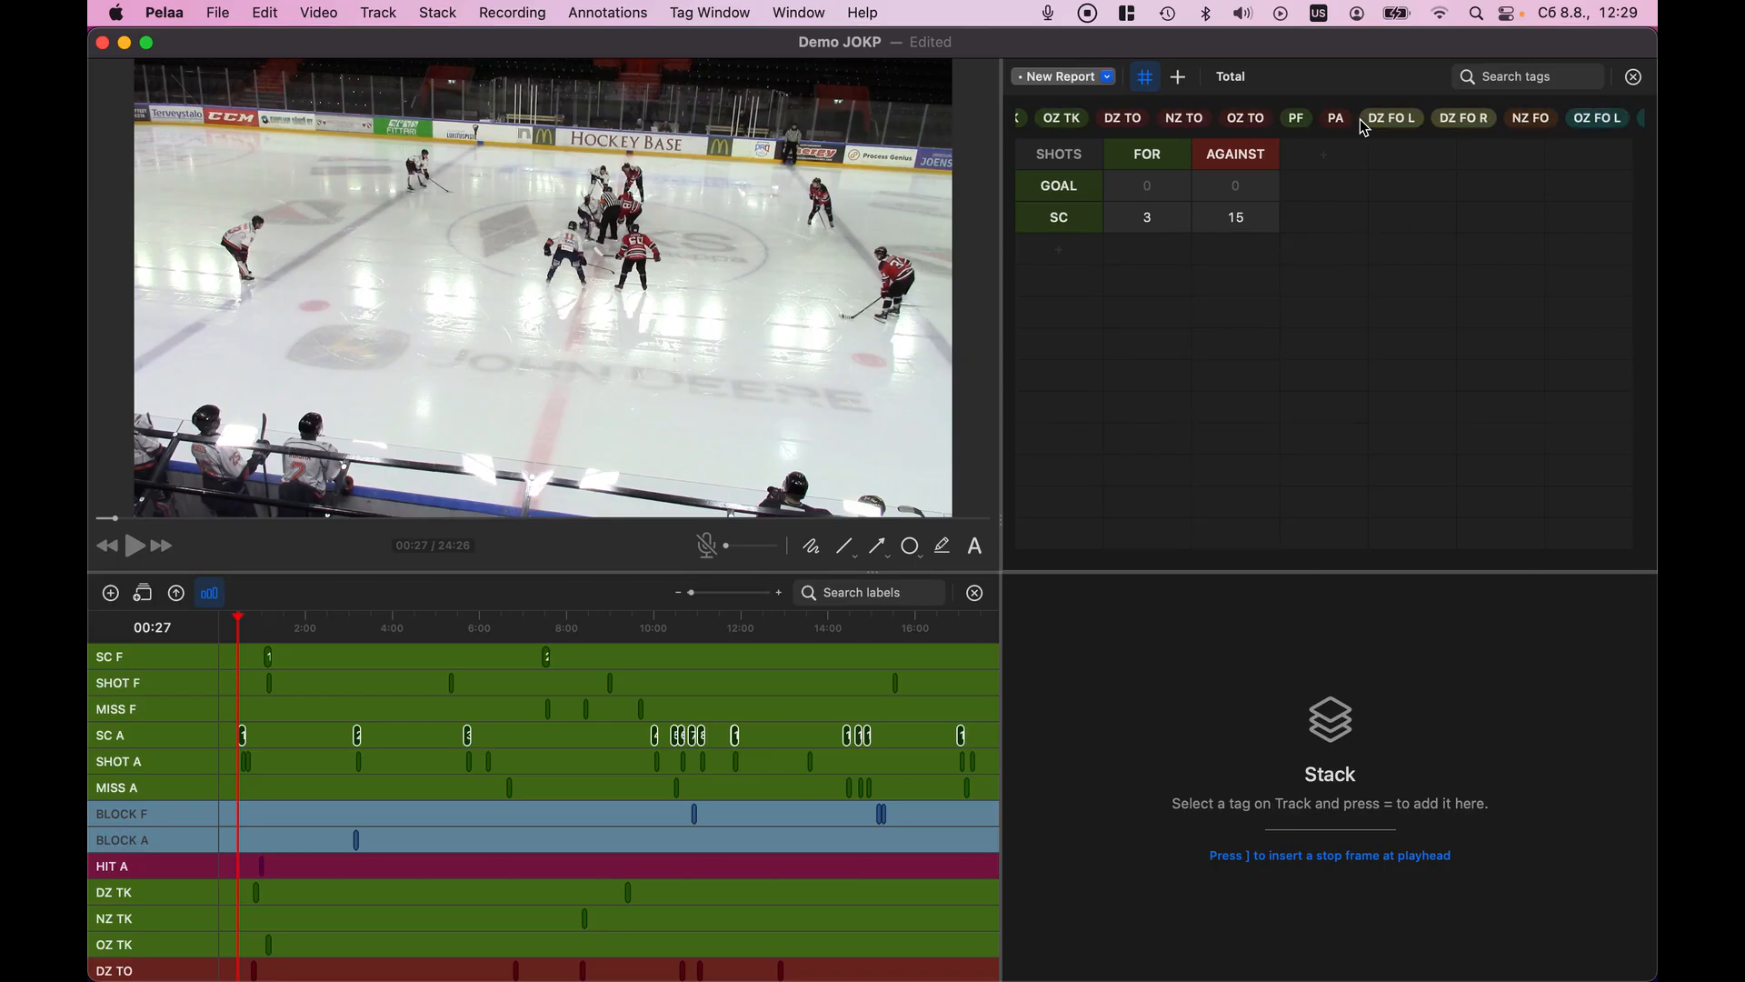
scroll(1364, 122, "right", 10)
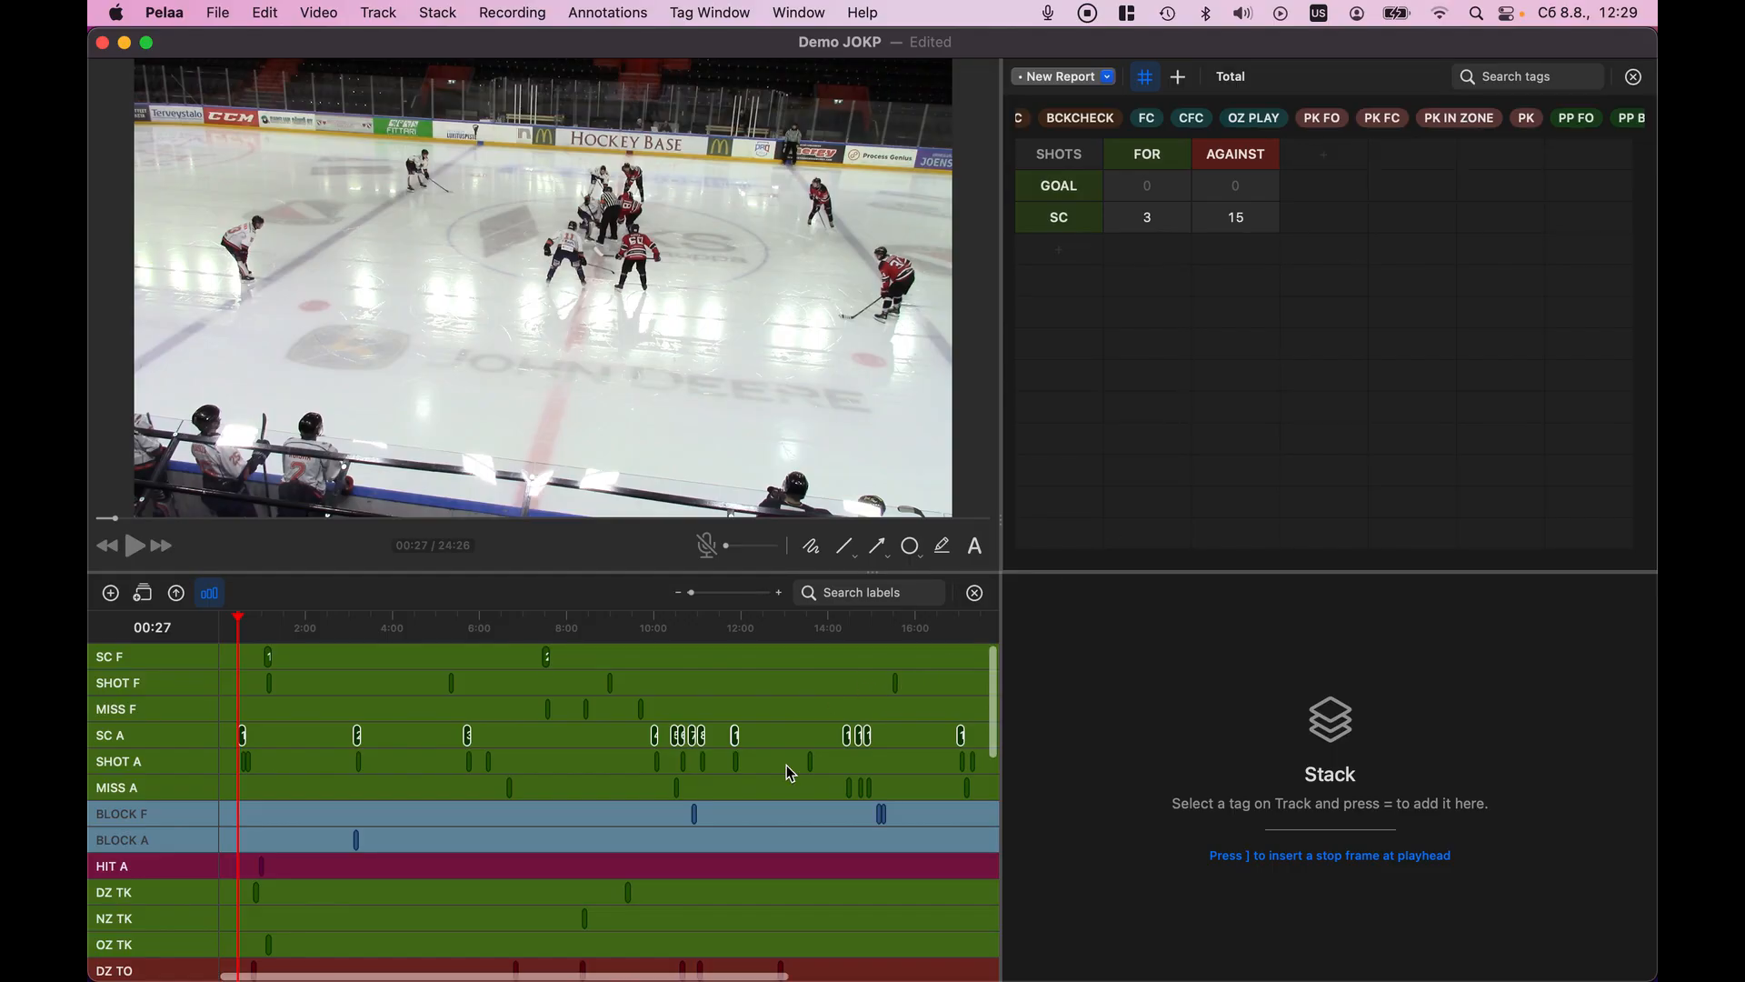
scroll(787, 765, "down", 15)
scroll(600, 809, "right", 5)
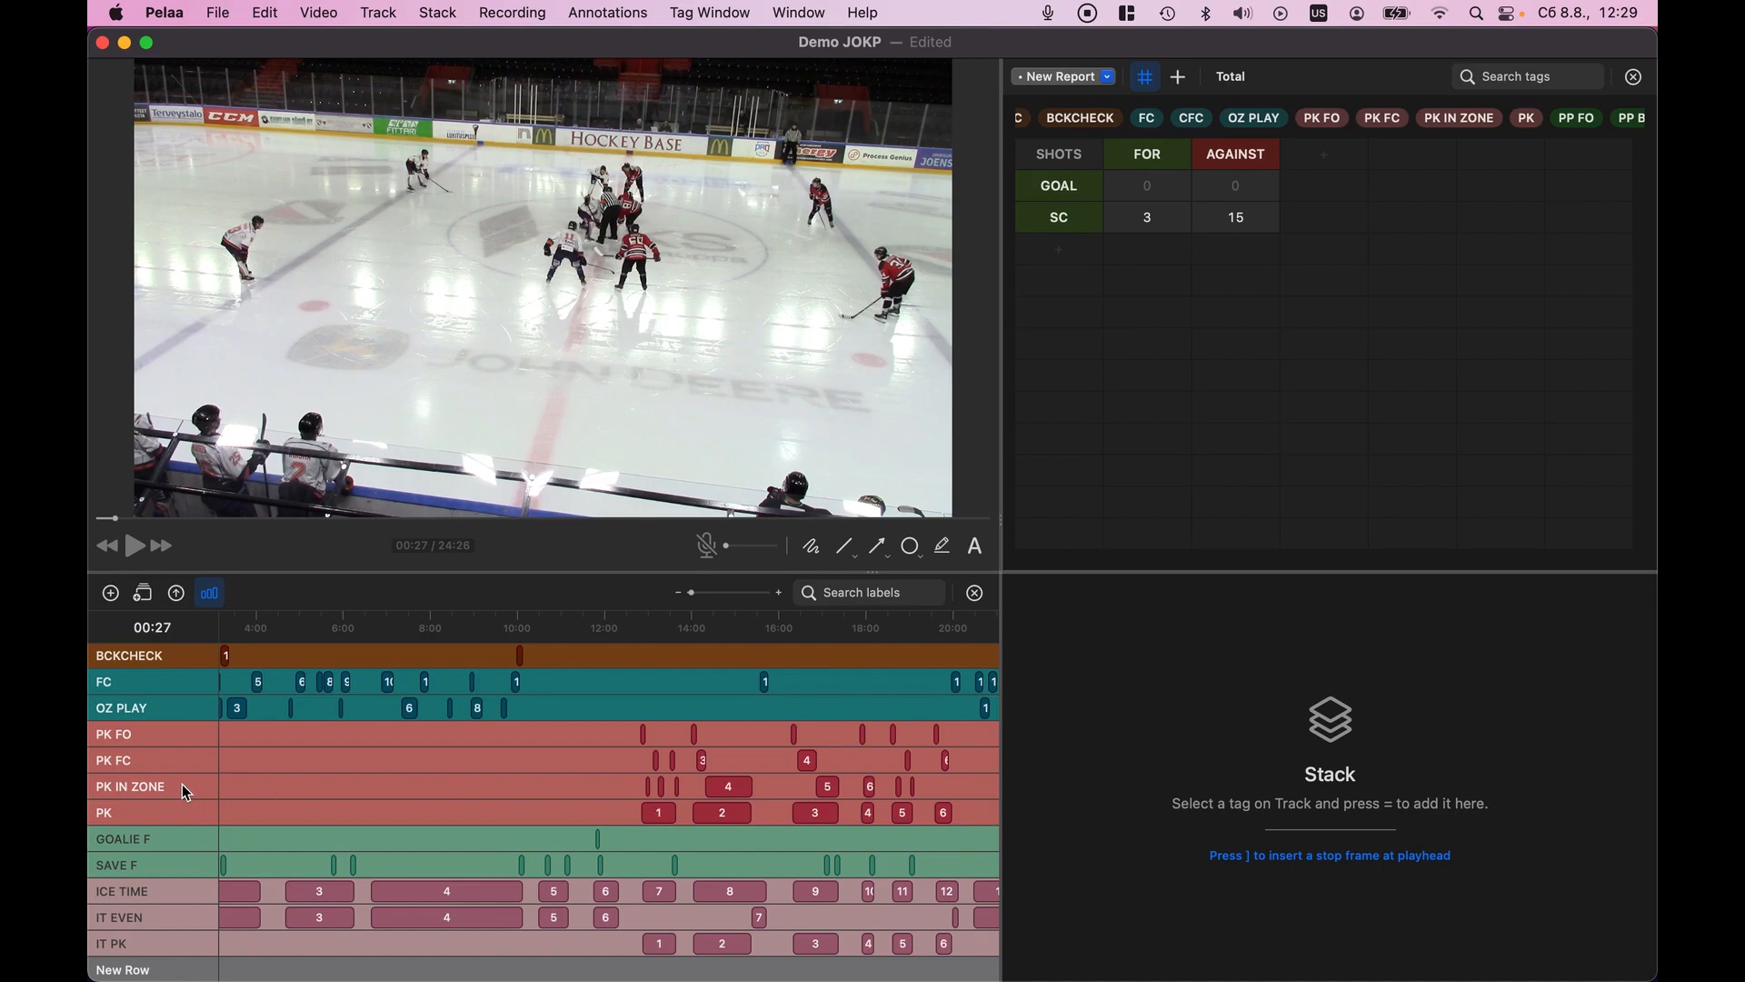
left_click(164, 797)
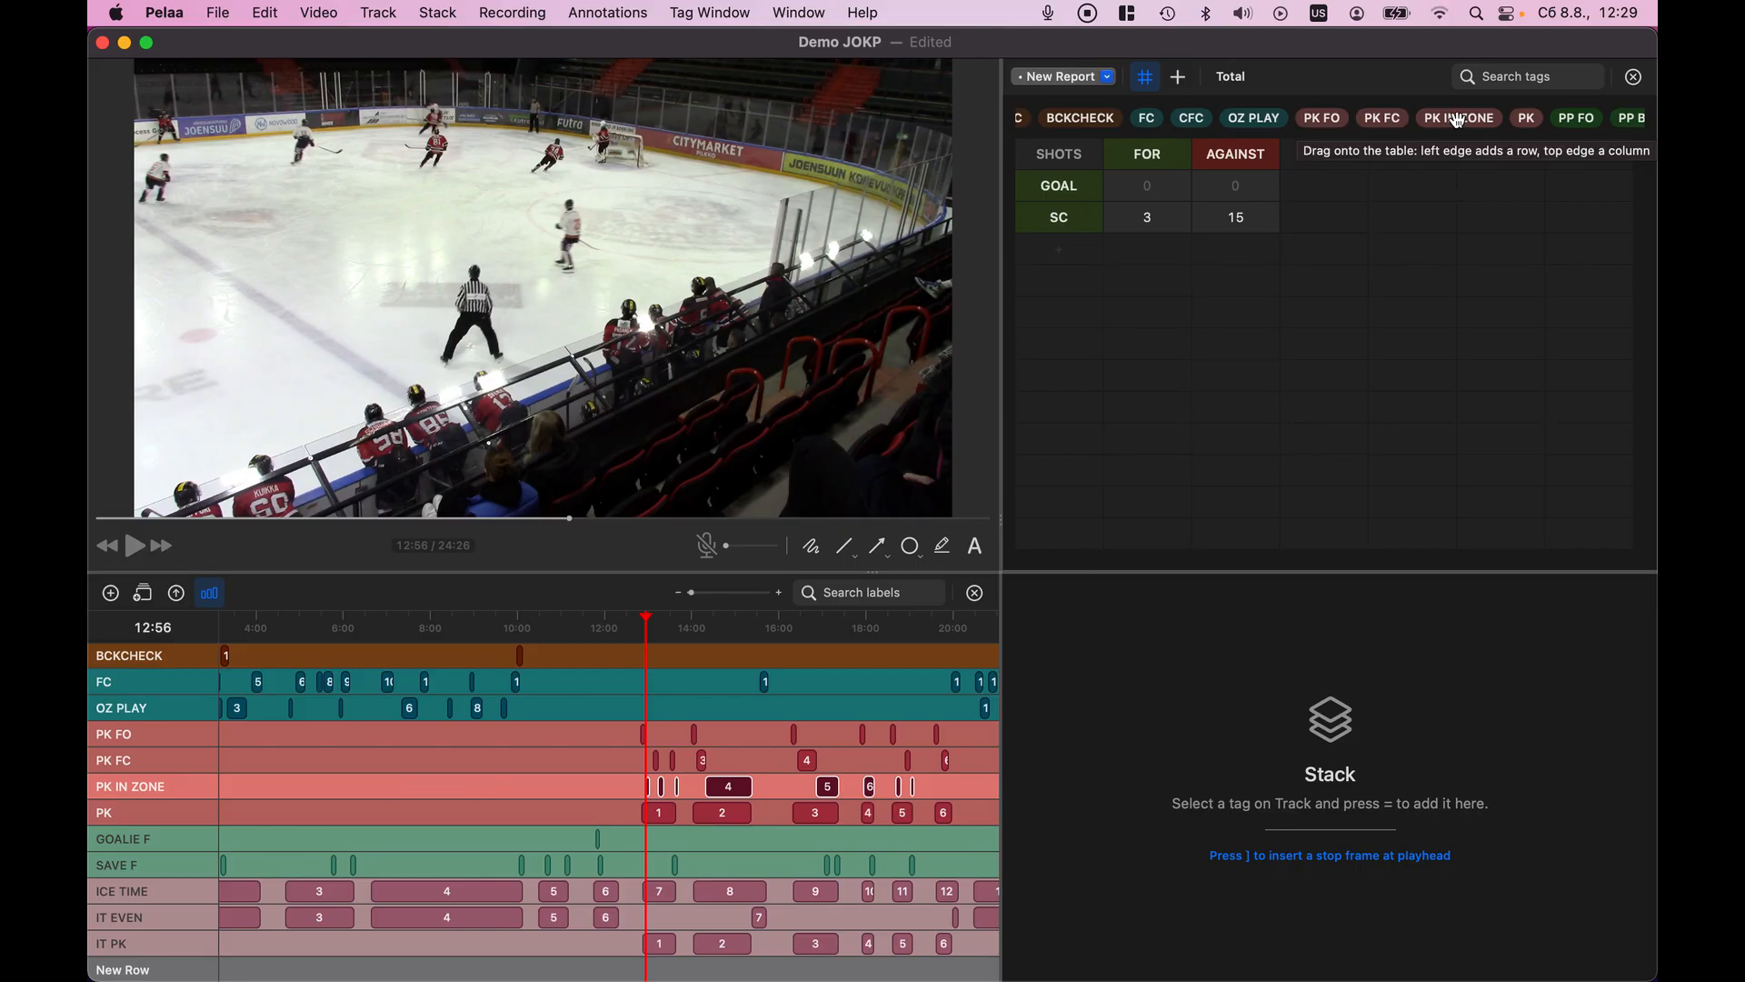
left_click_drag(1459, 121, 1136, 263)
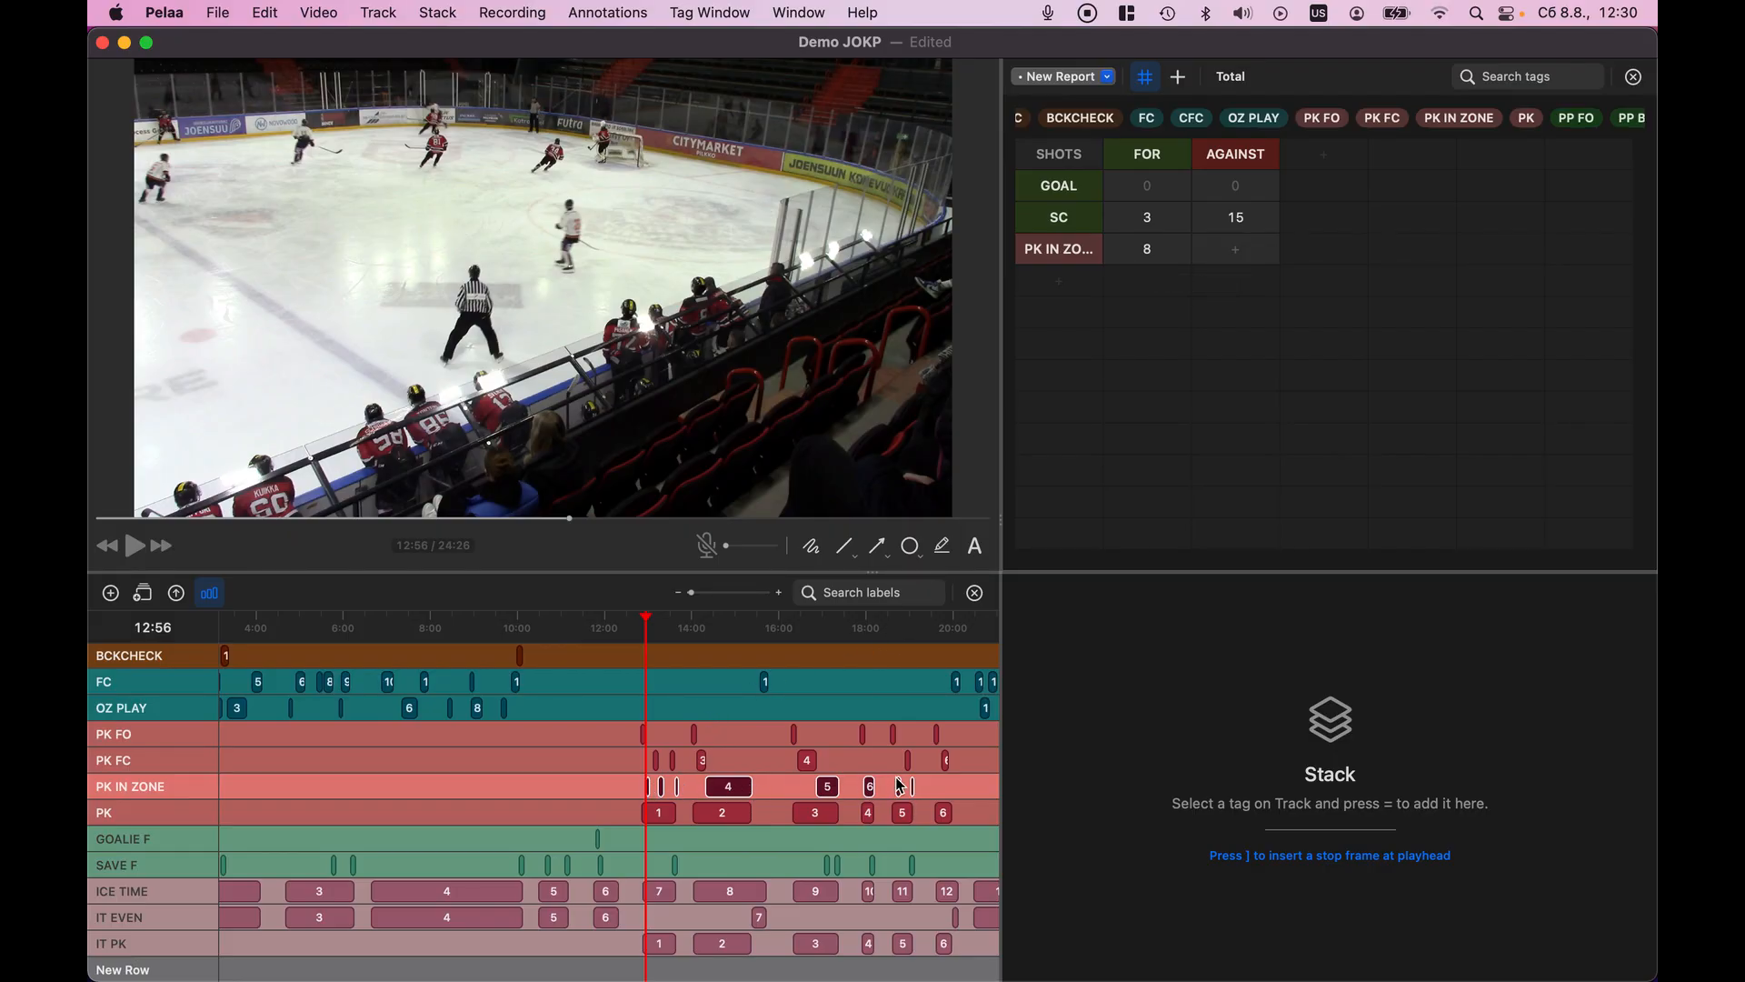
Make the PK IN ZONE row's FOR cell show time instead of a count
right_click(1152, 255)
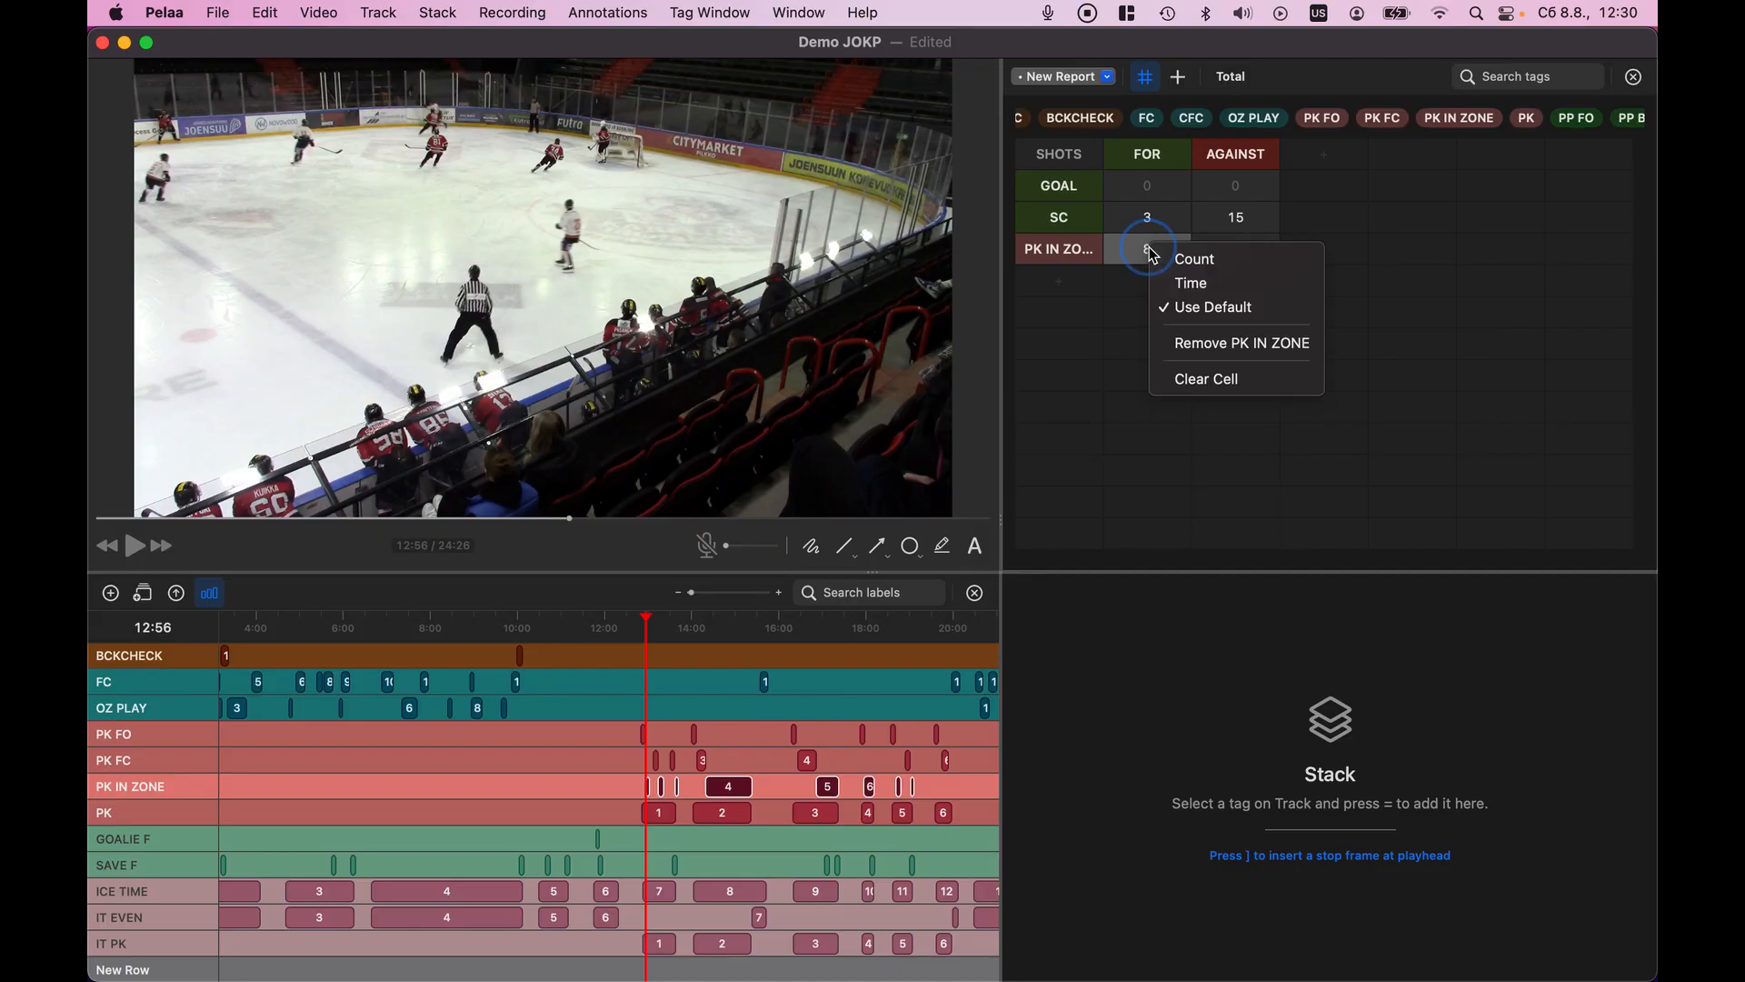
left_click(1187, 283)
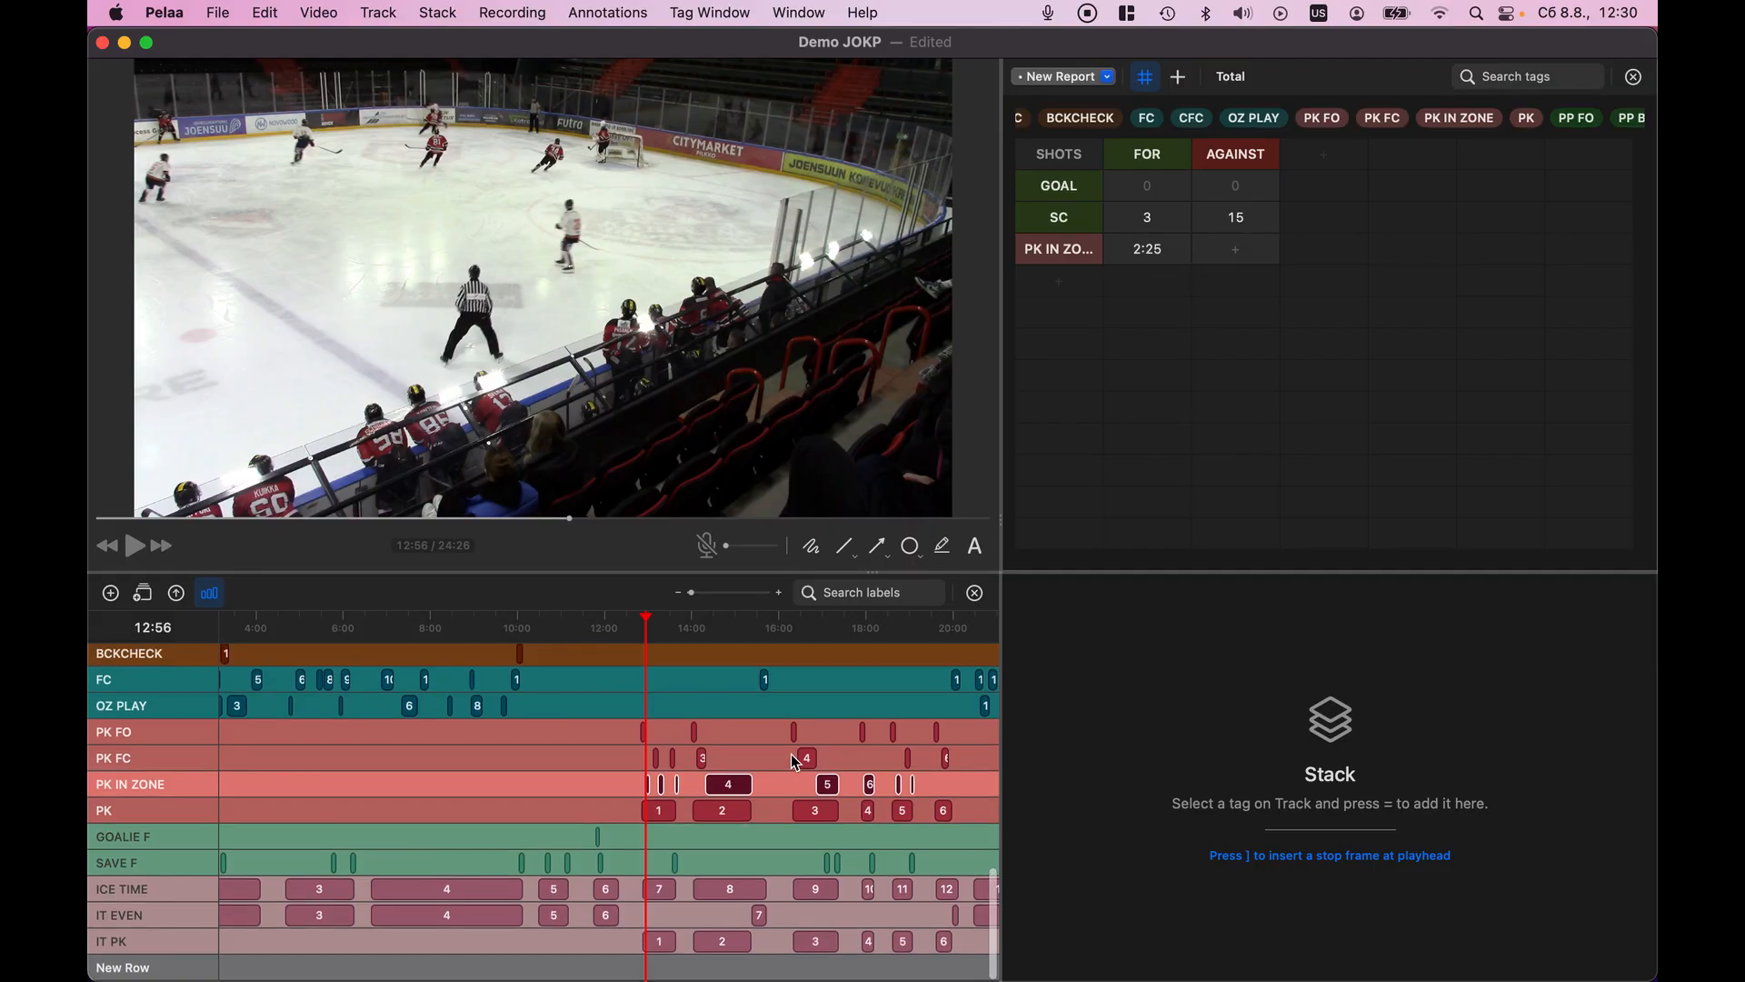
scroll(791, 754, "up", 10)
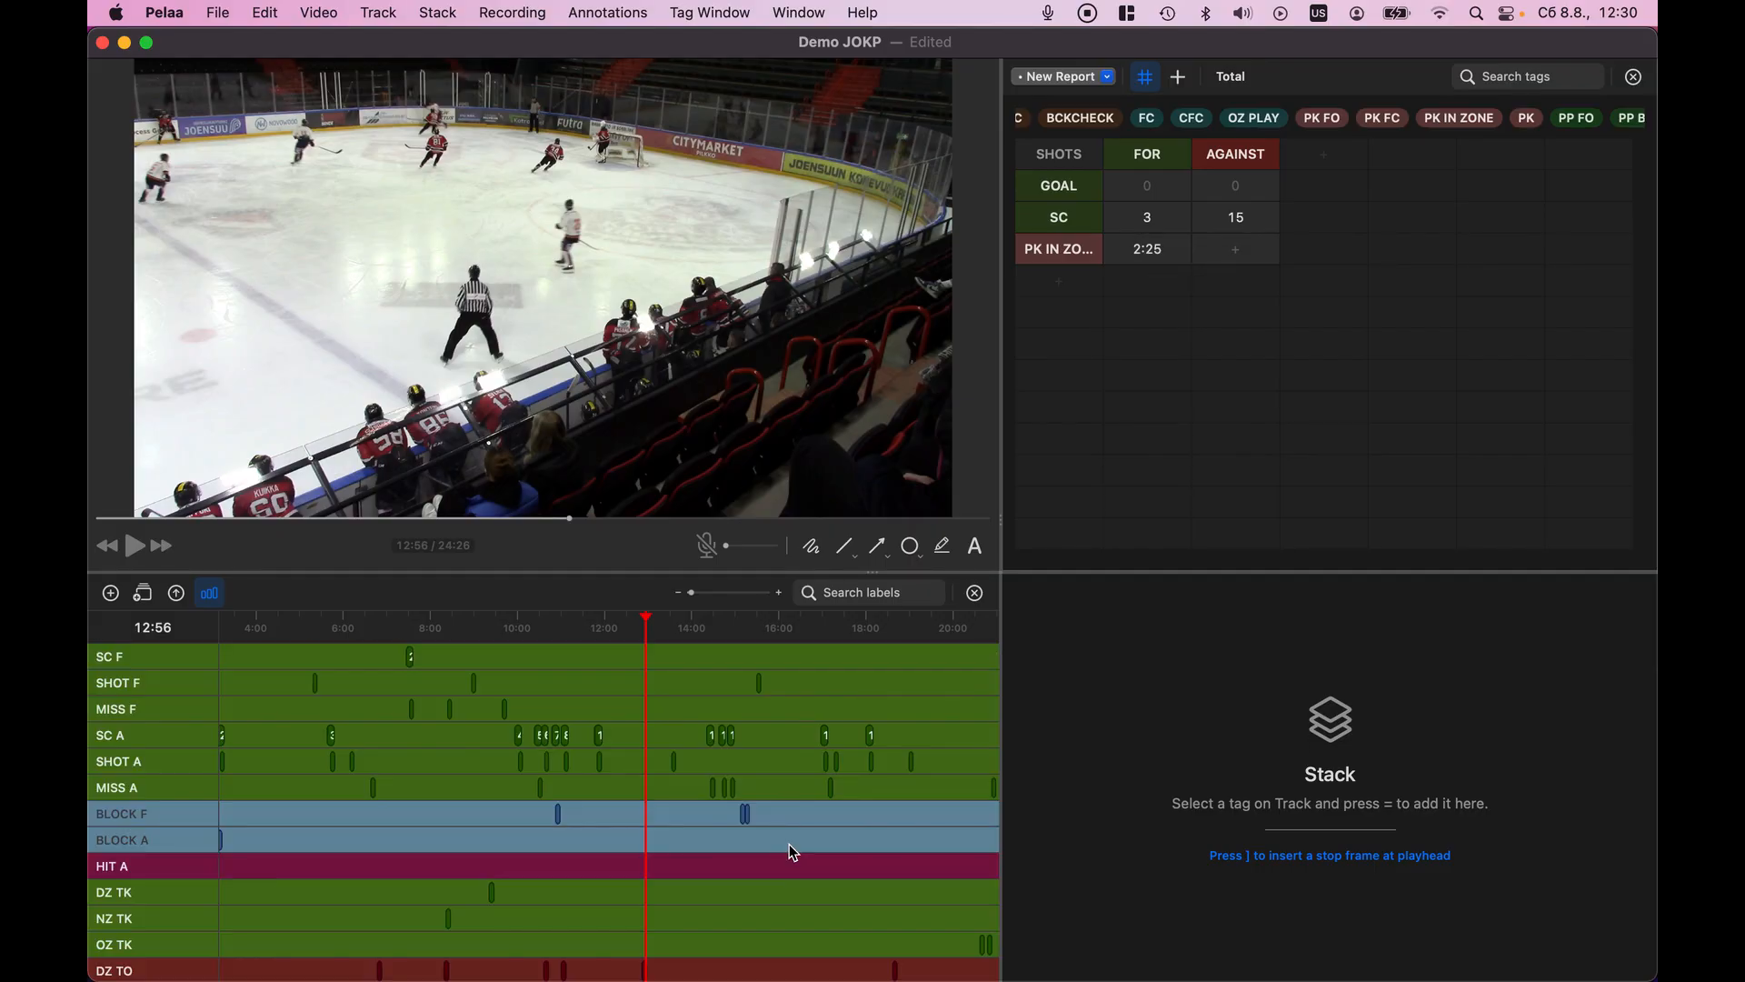
Add OZ PLAY to the SHOTS table as a row below PK IN ZONE, filling its FOR cell, and make that cell show time
scroll(792, 853, "down", 4)
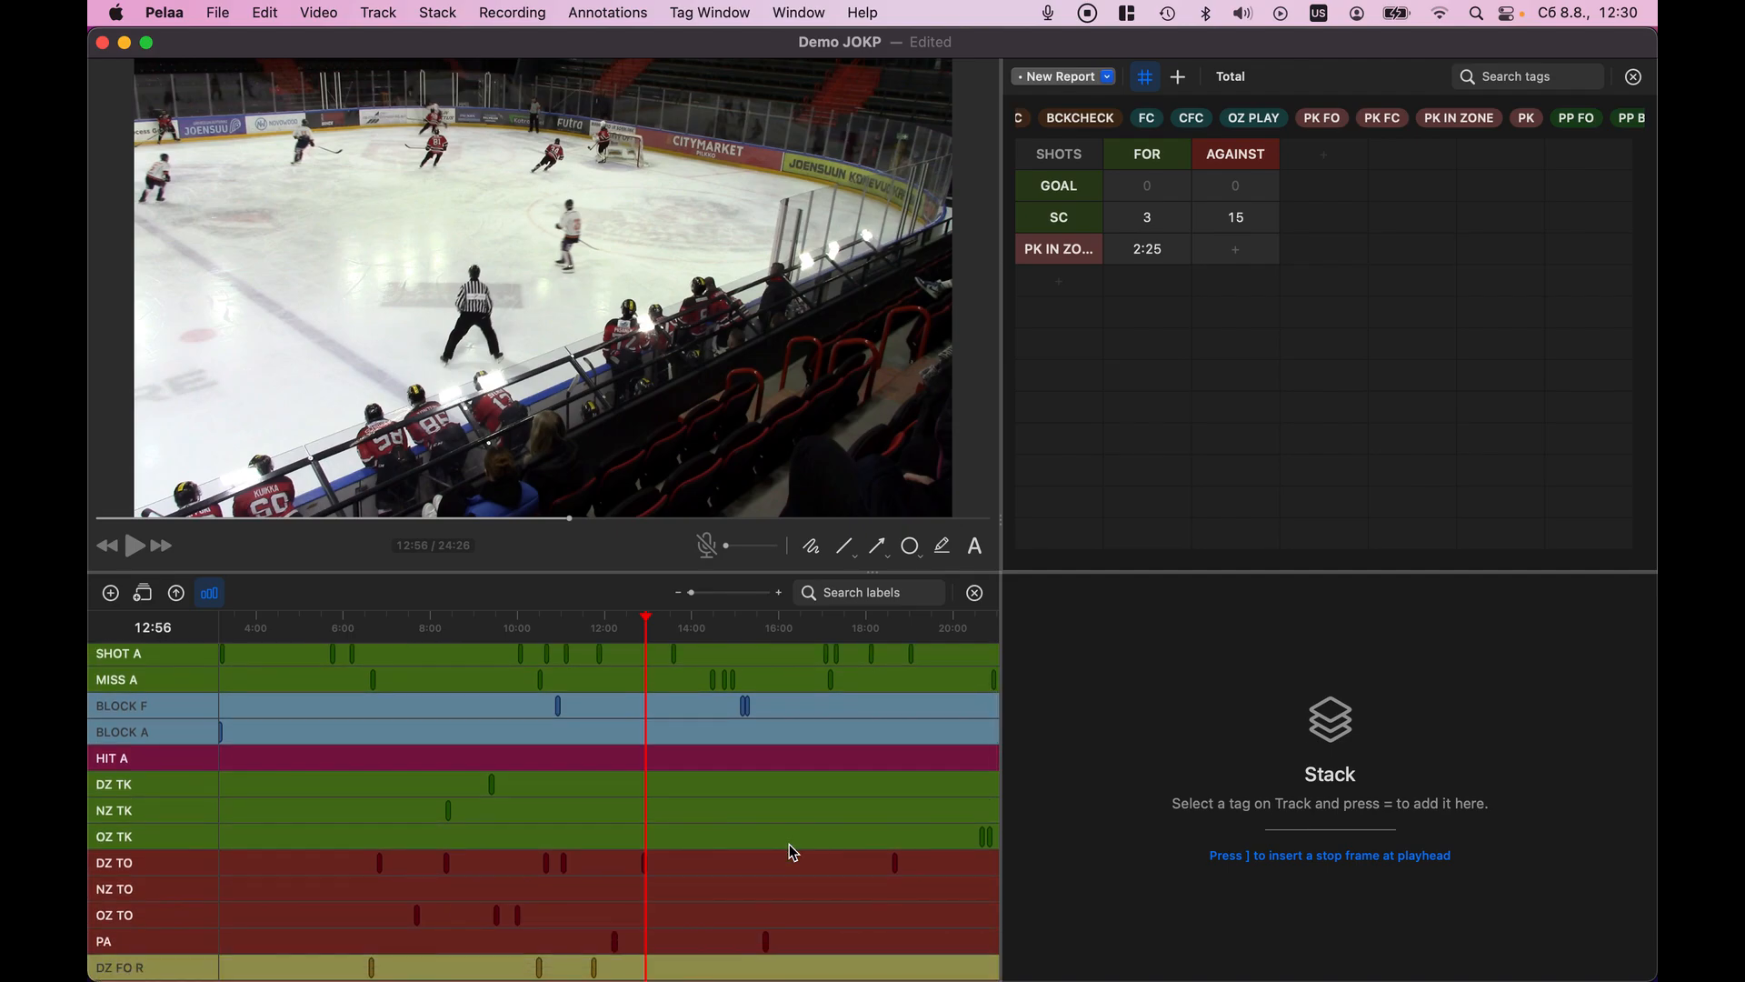
scroll(789, 843, "down", 4)
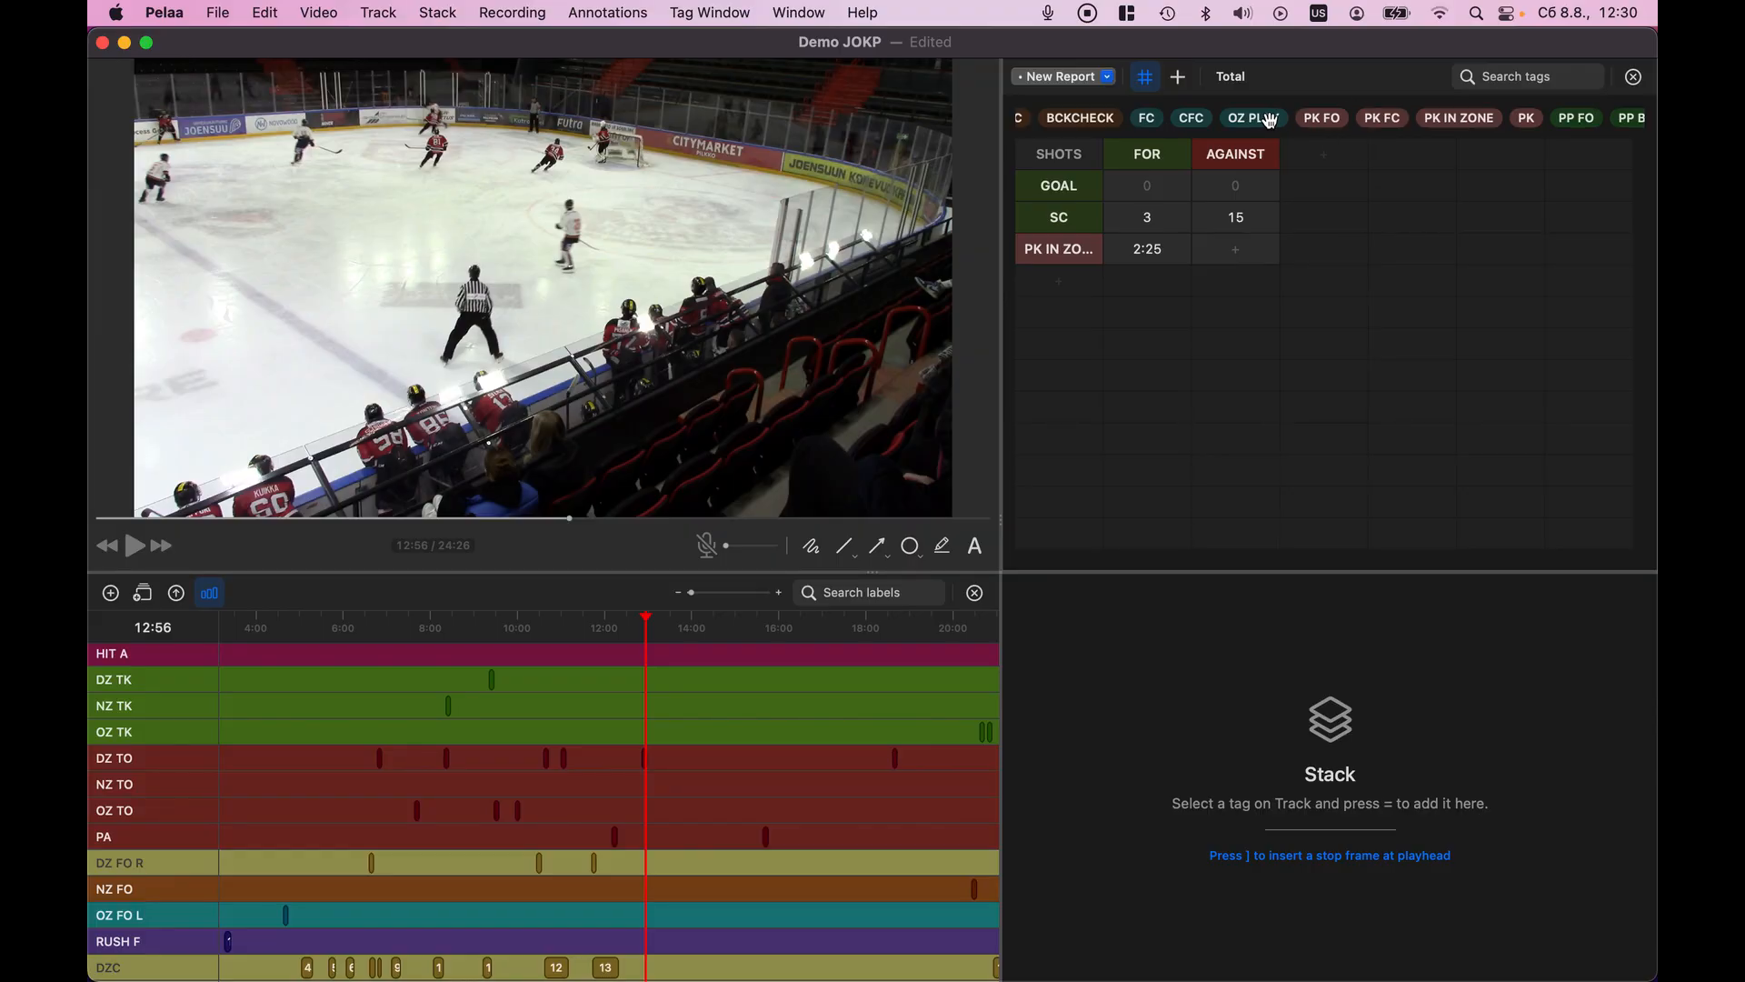
left_click_drag(1263, 121, 1155, 289)
right_click(1156, 289)
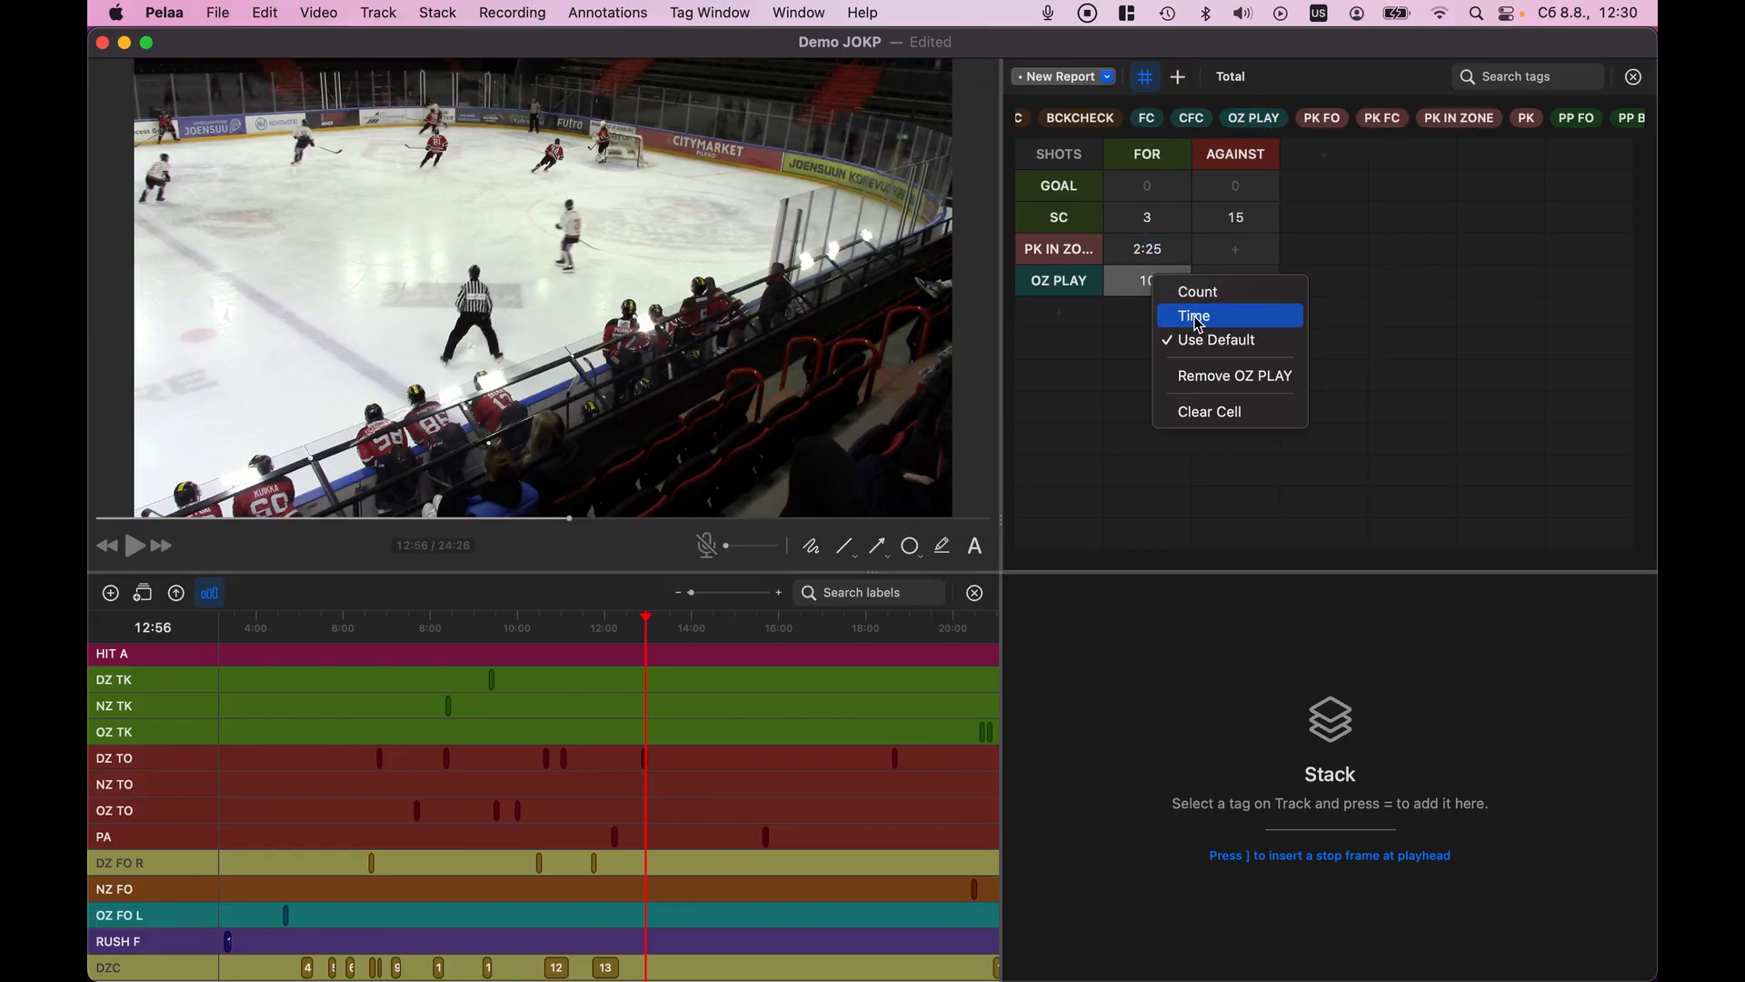
left_click(1195, 317)
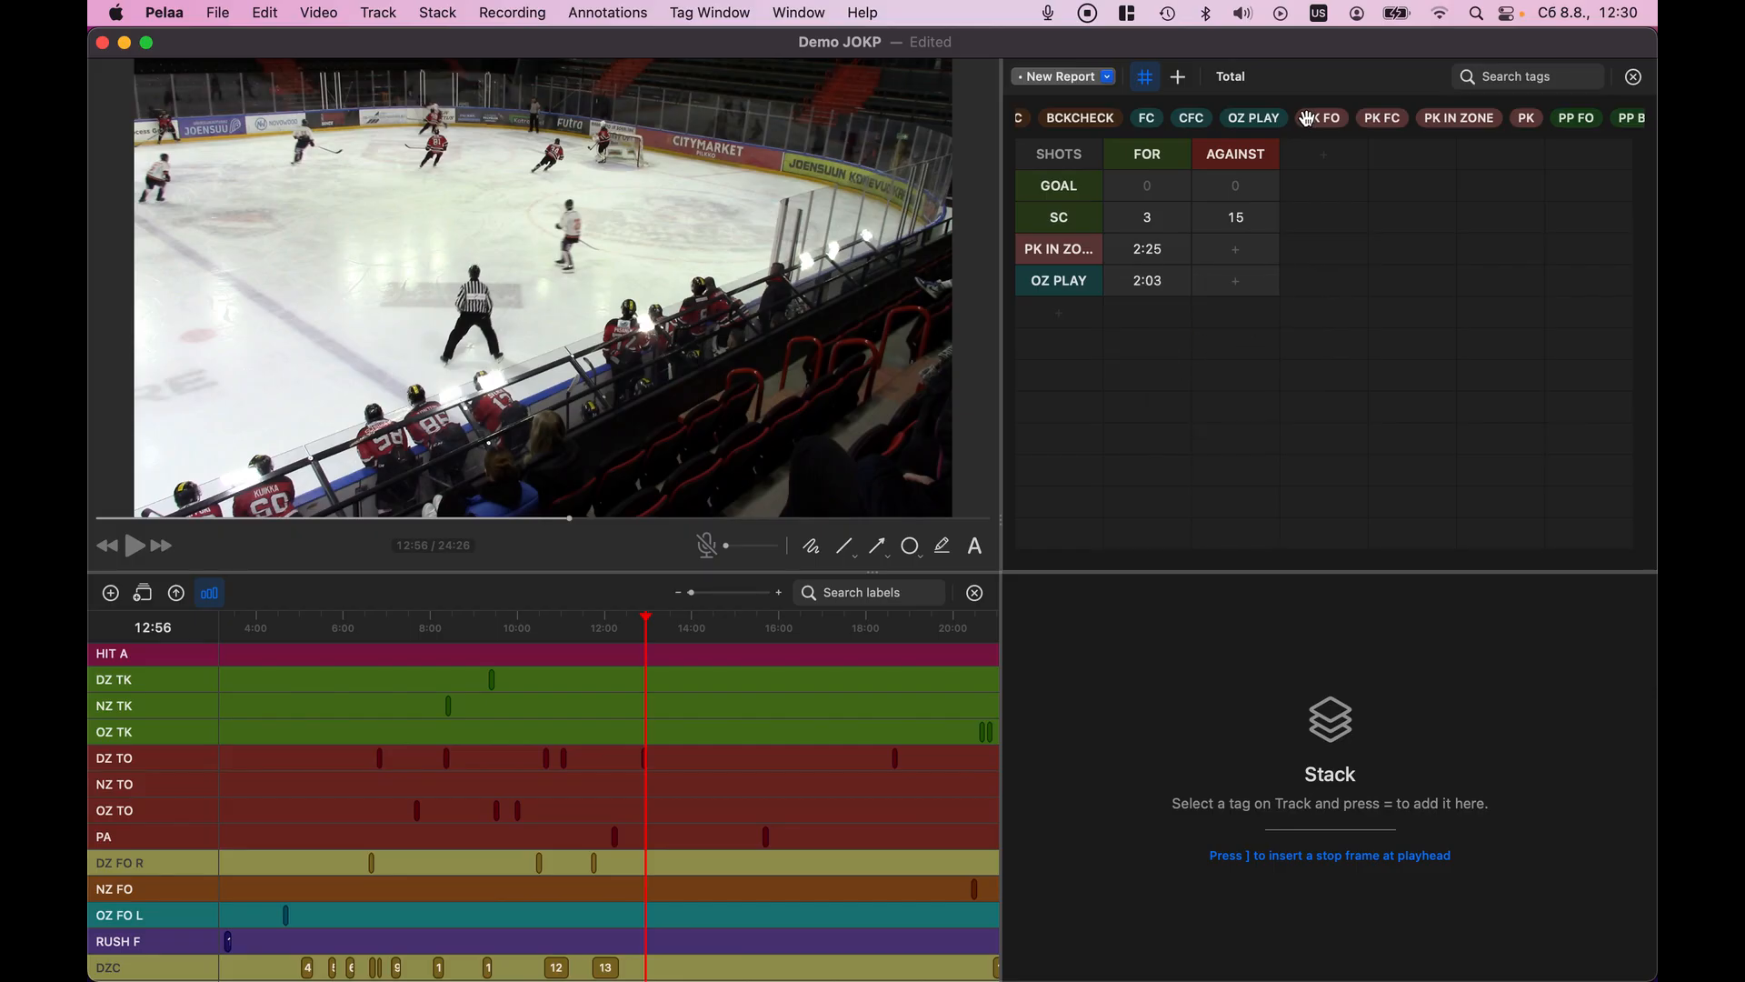
Fill the OZ PLAY row's AGAINST cell with the DZC tag and make it show time
scroll(1313, 121, "left", 10)
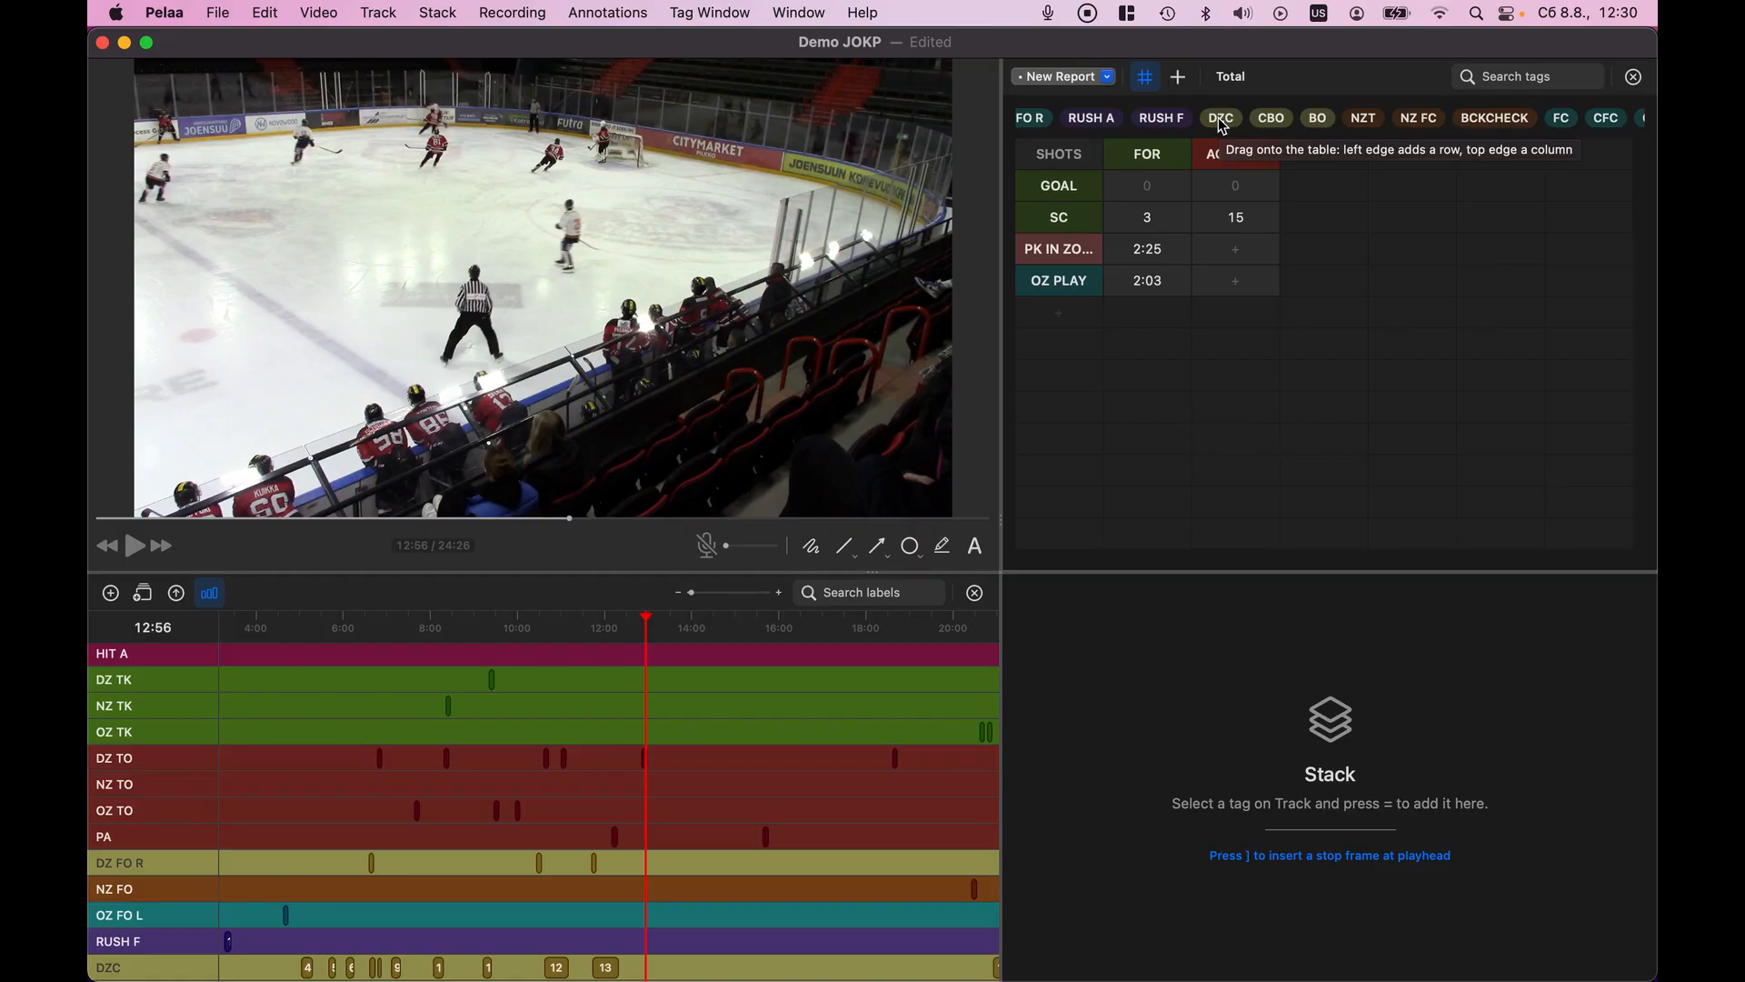
left_click_drag(1223, 126, 1239, 281)
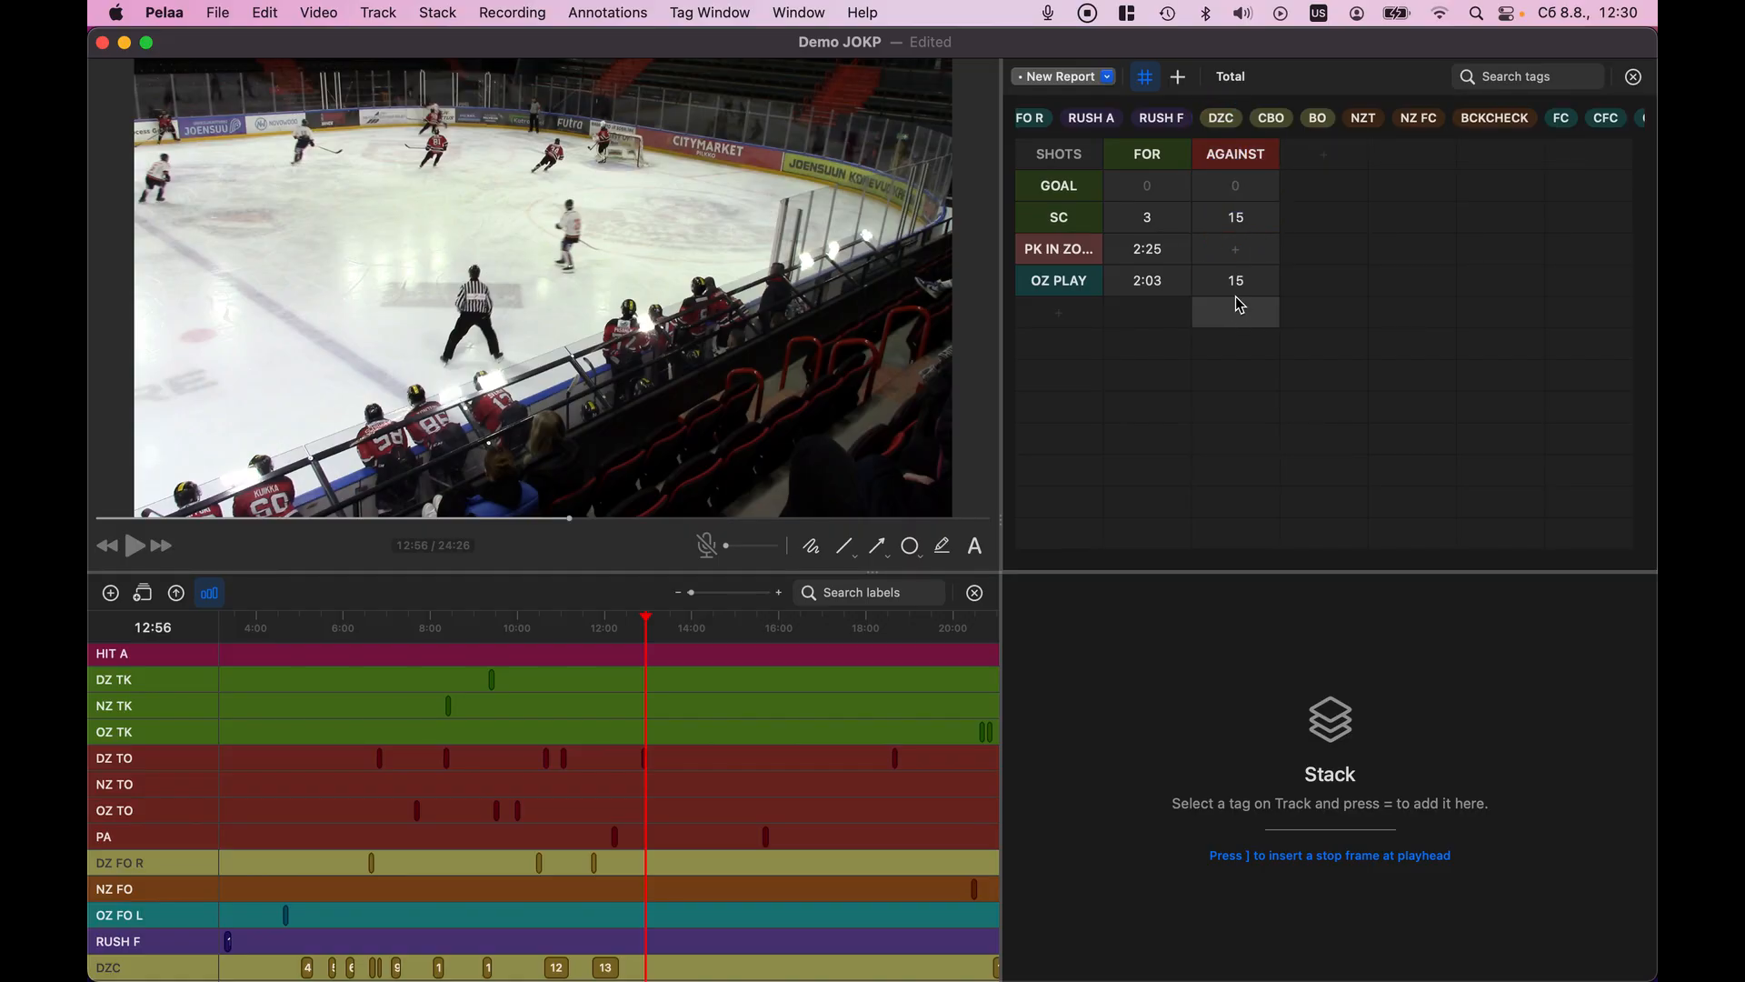
right_click(1242, 293)
left_click(1282, 322)
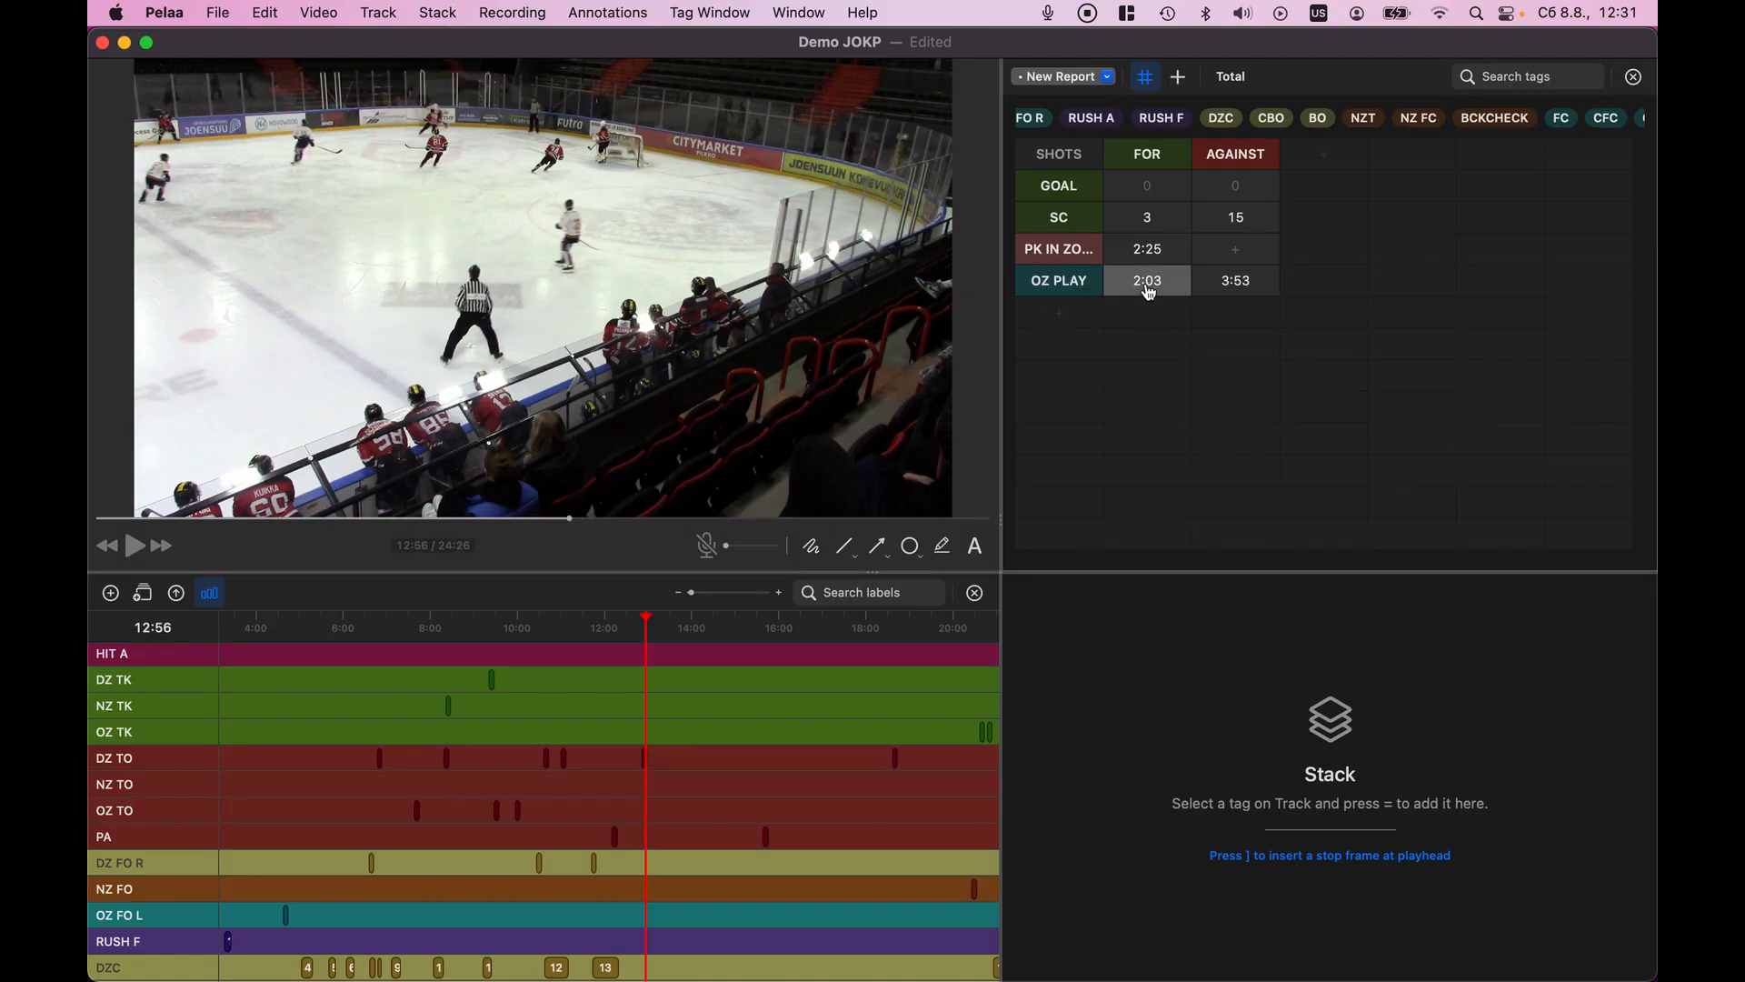
Rename the OZ PLAY row as OZ and the PK IN ZONE row as PK ZONE
left_click(1060, 289)
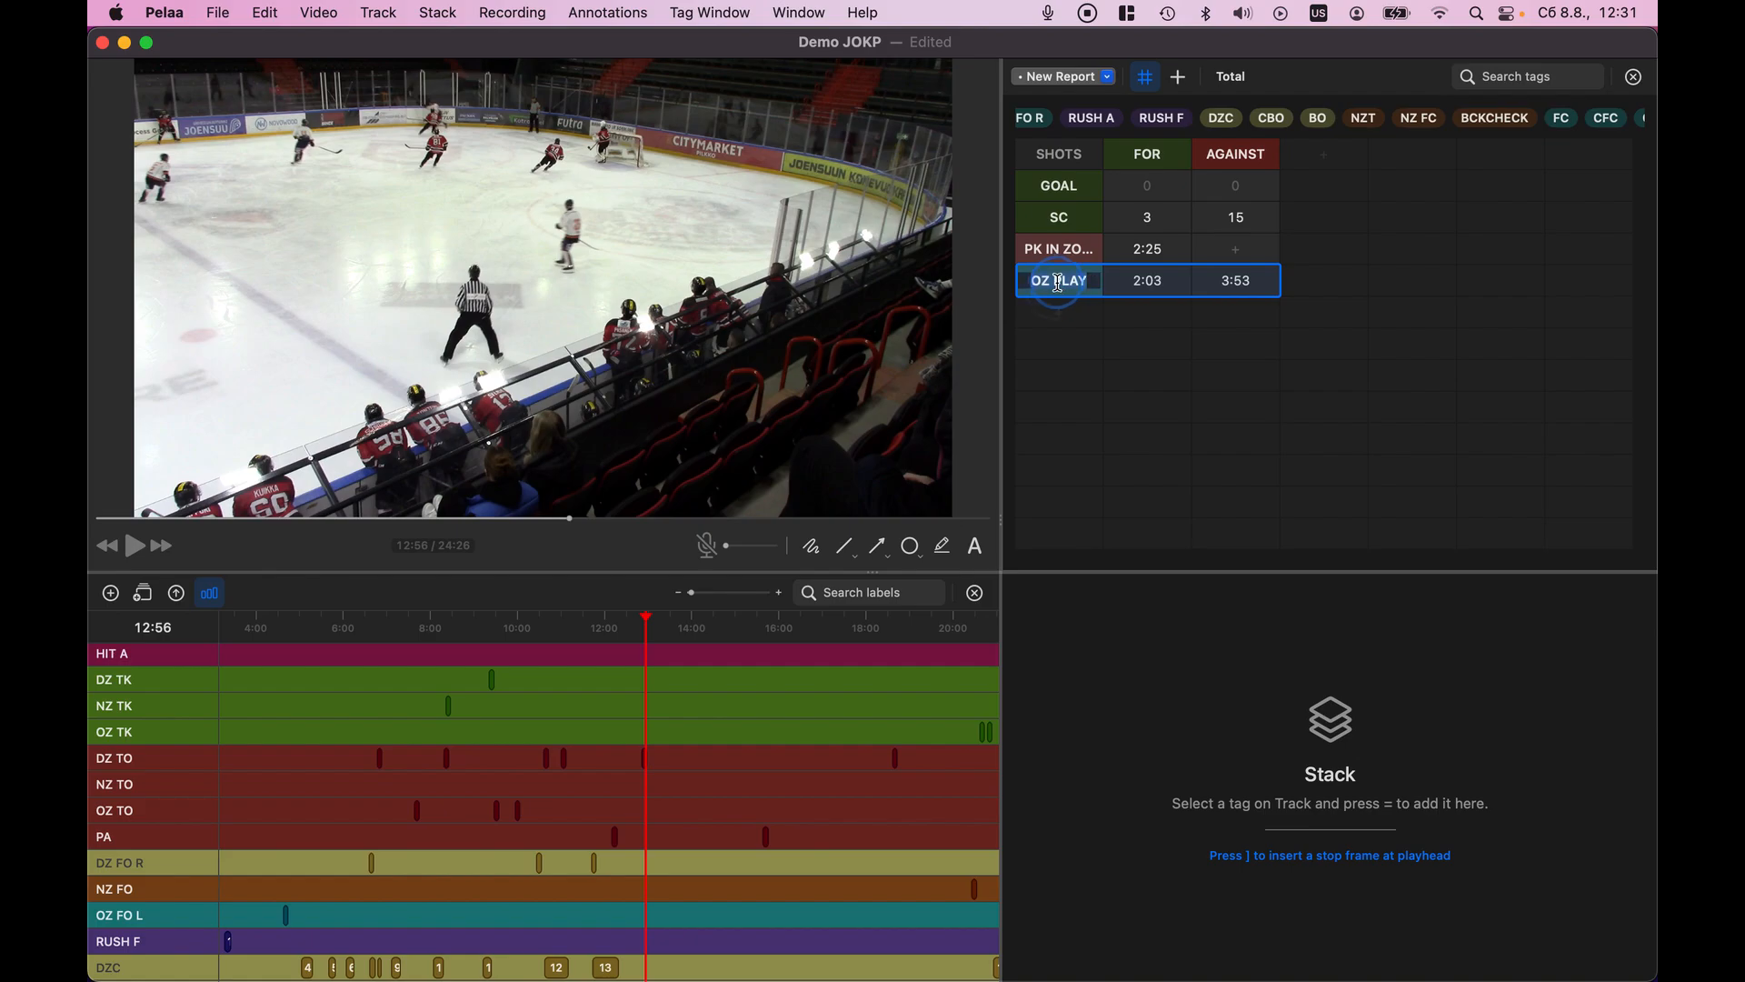
type("OZ")
left_click(1053, 250)
type("PK")
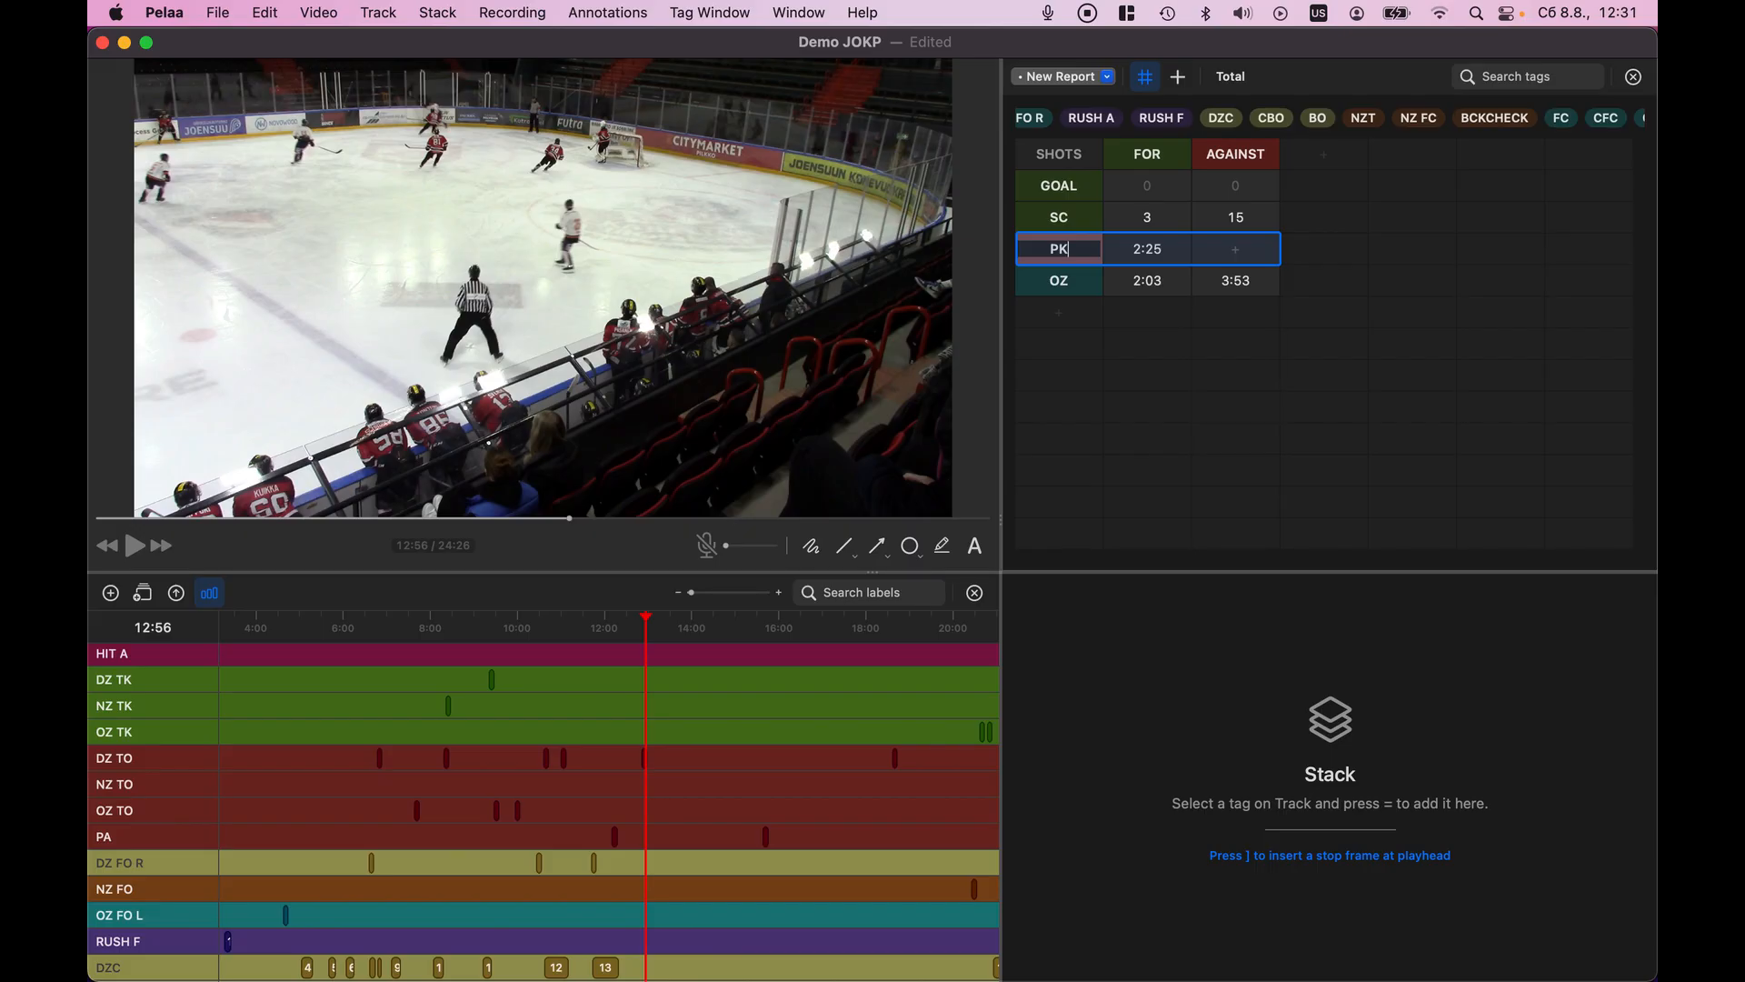
type(" ZONE")
left_click(1110, 377)
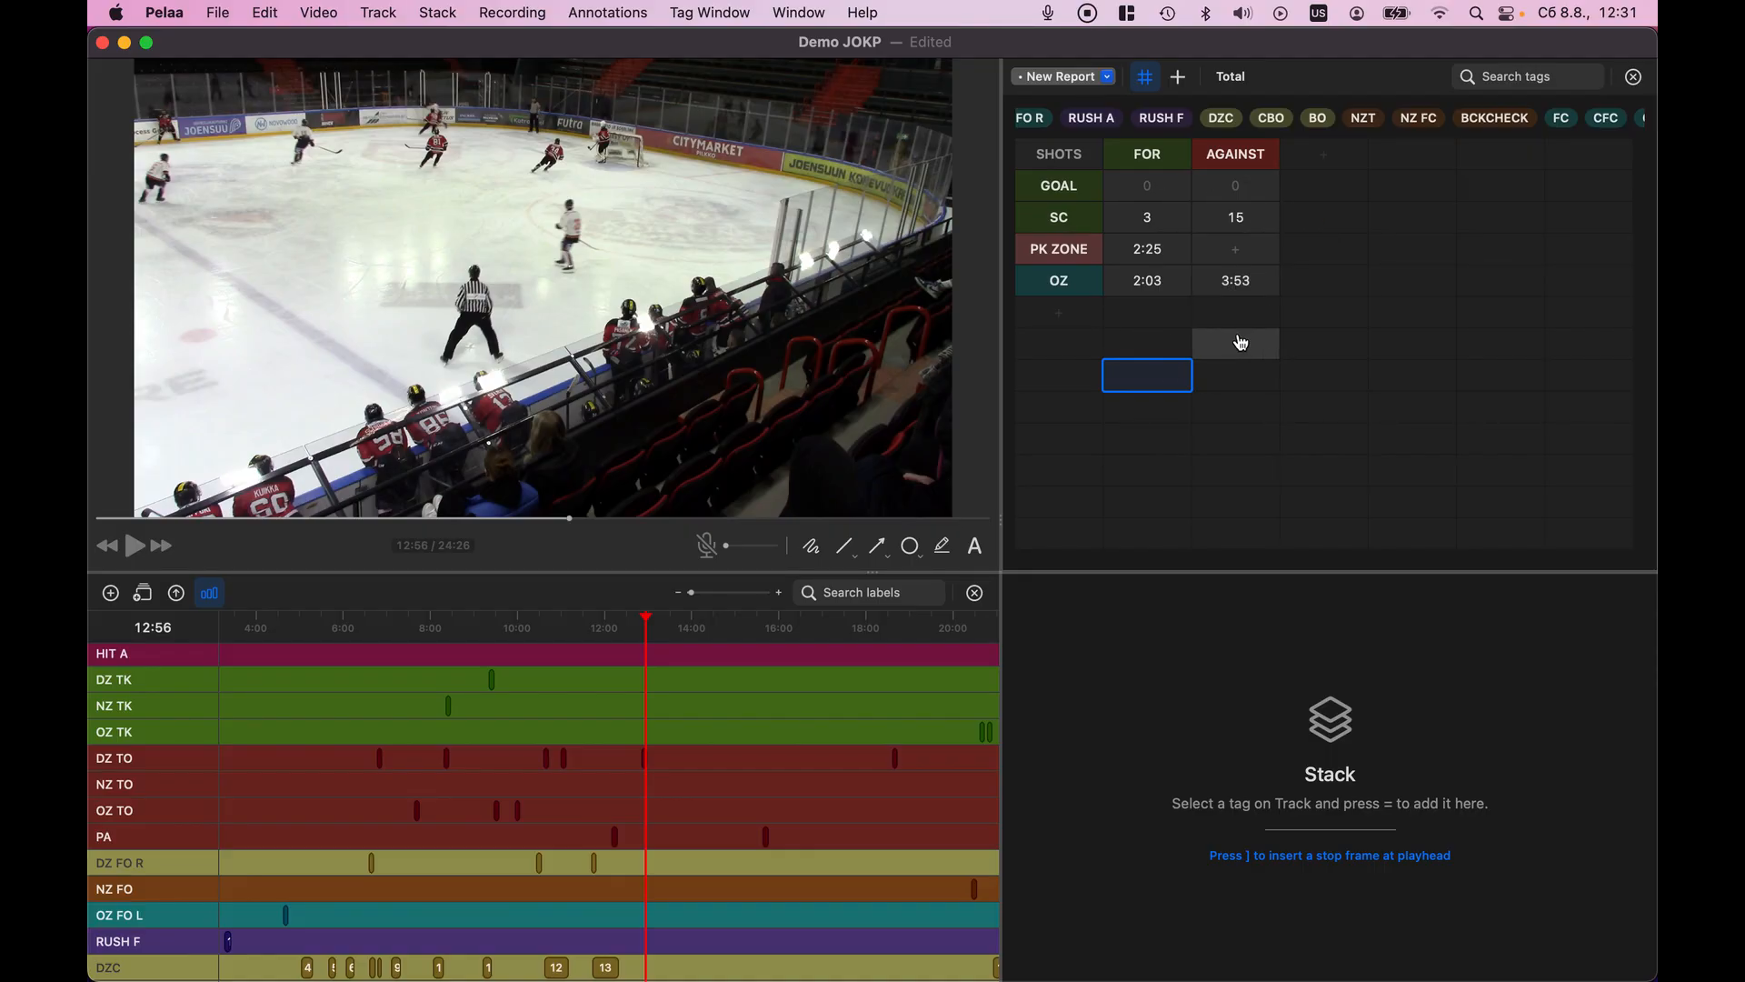
Save the report to the library under the name Demo
left_click(1077, 80)
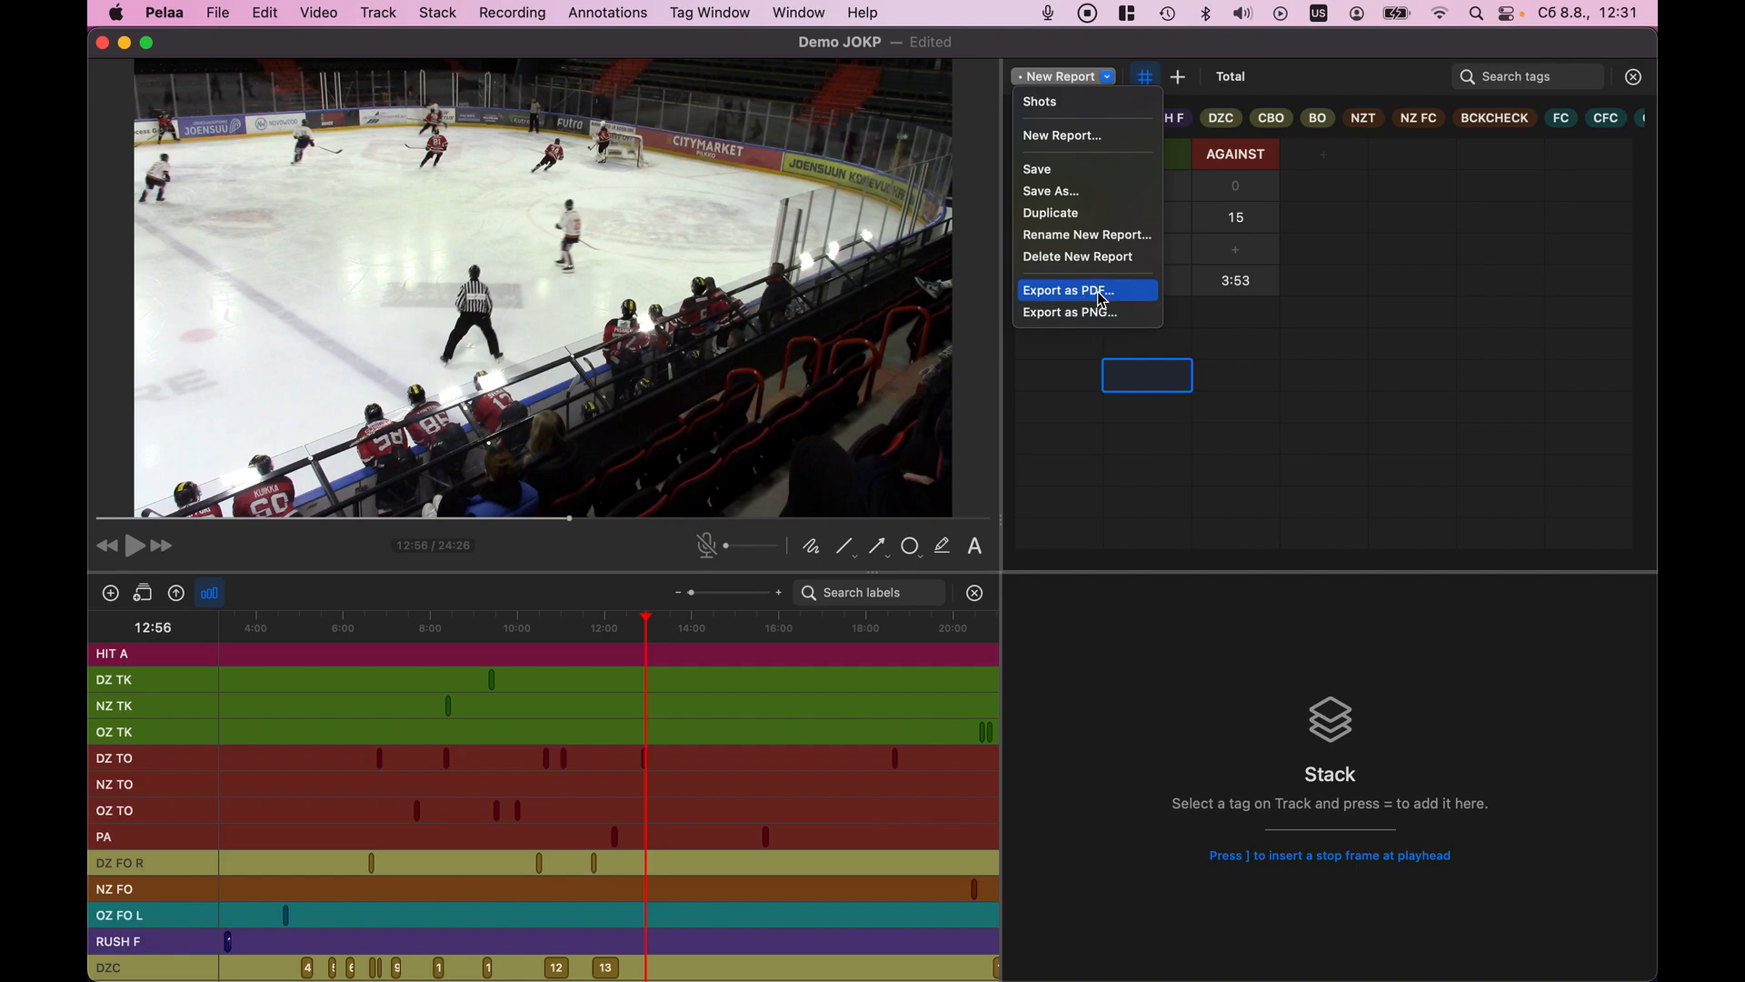
left_click(1059, 171)
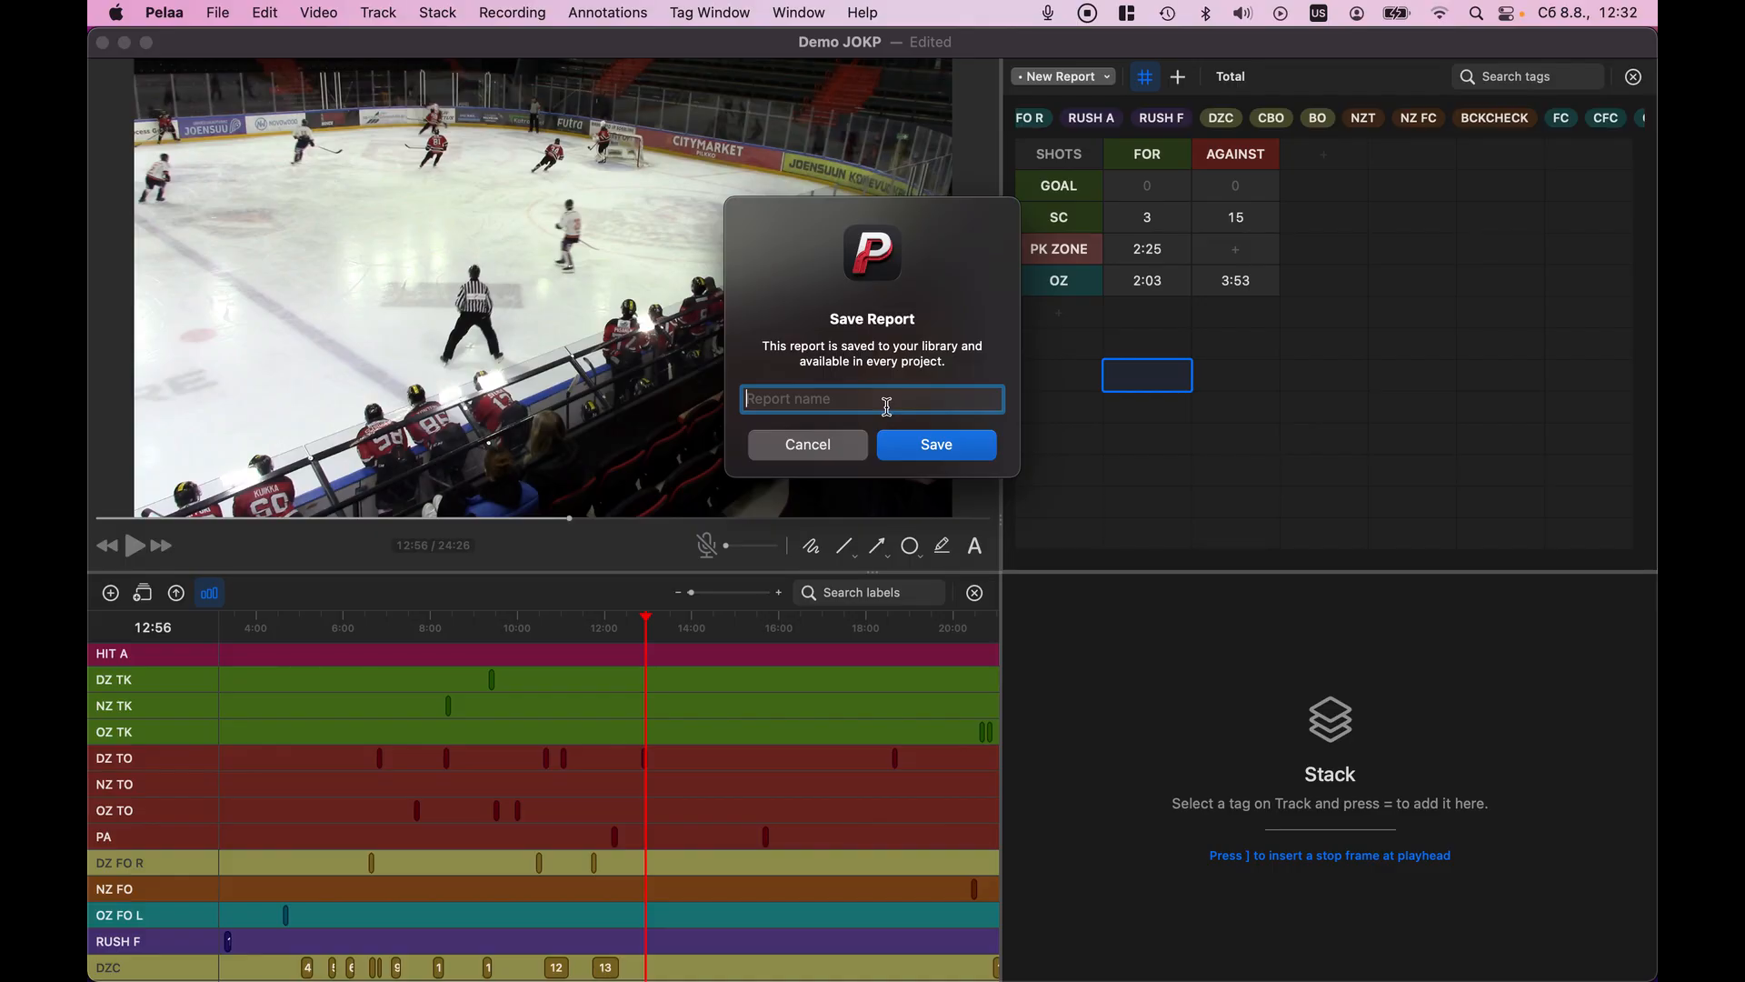
type("Demo")
left_click(923, 444)
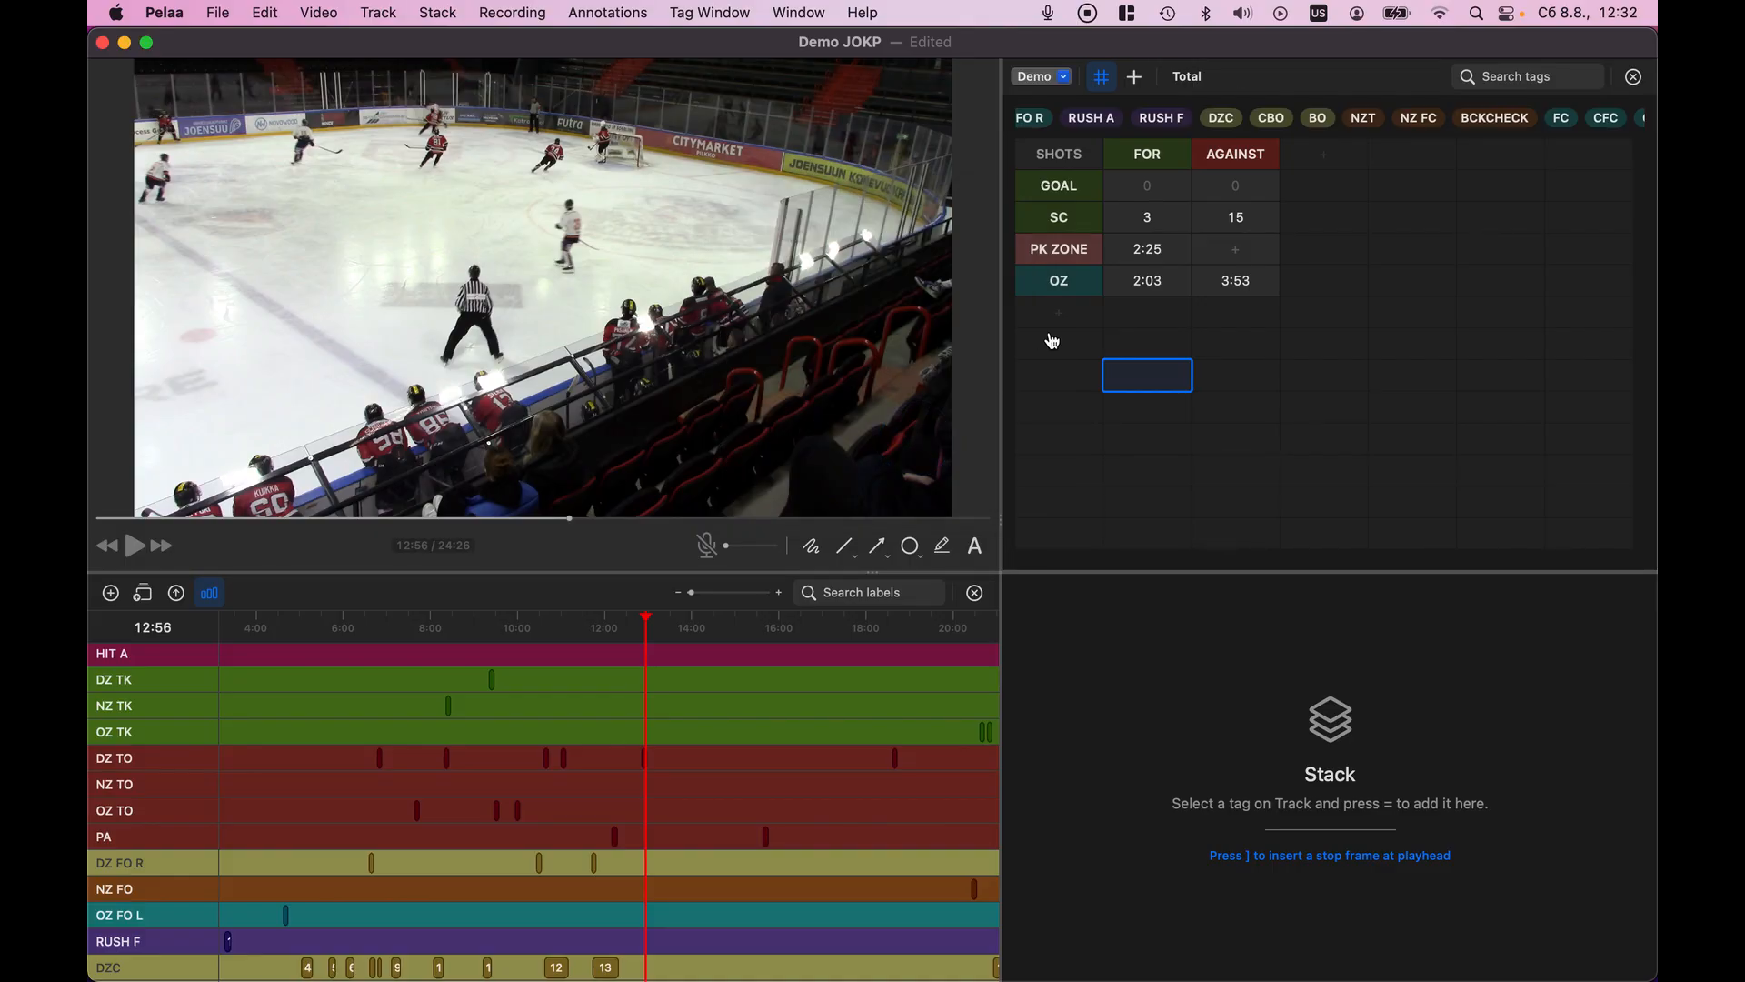
Leave report editing and select the tags behind the FOR cells of PK ZONE, OZ and SC to examine them on the timeline
left_click(1104, 78)
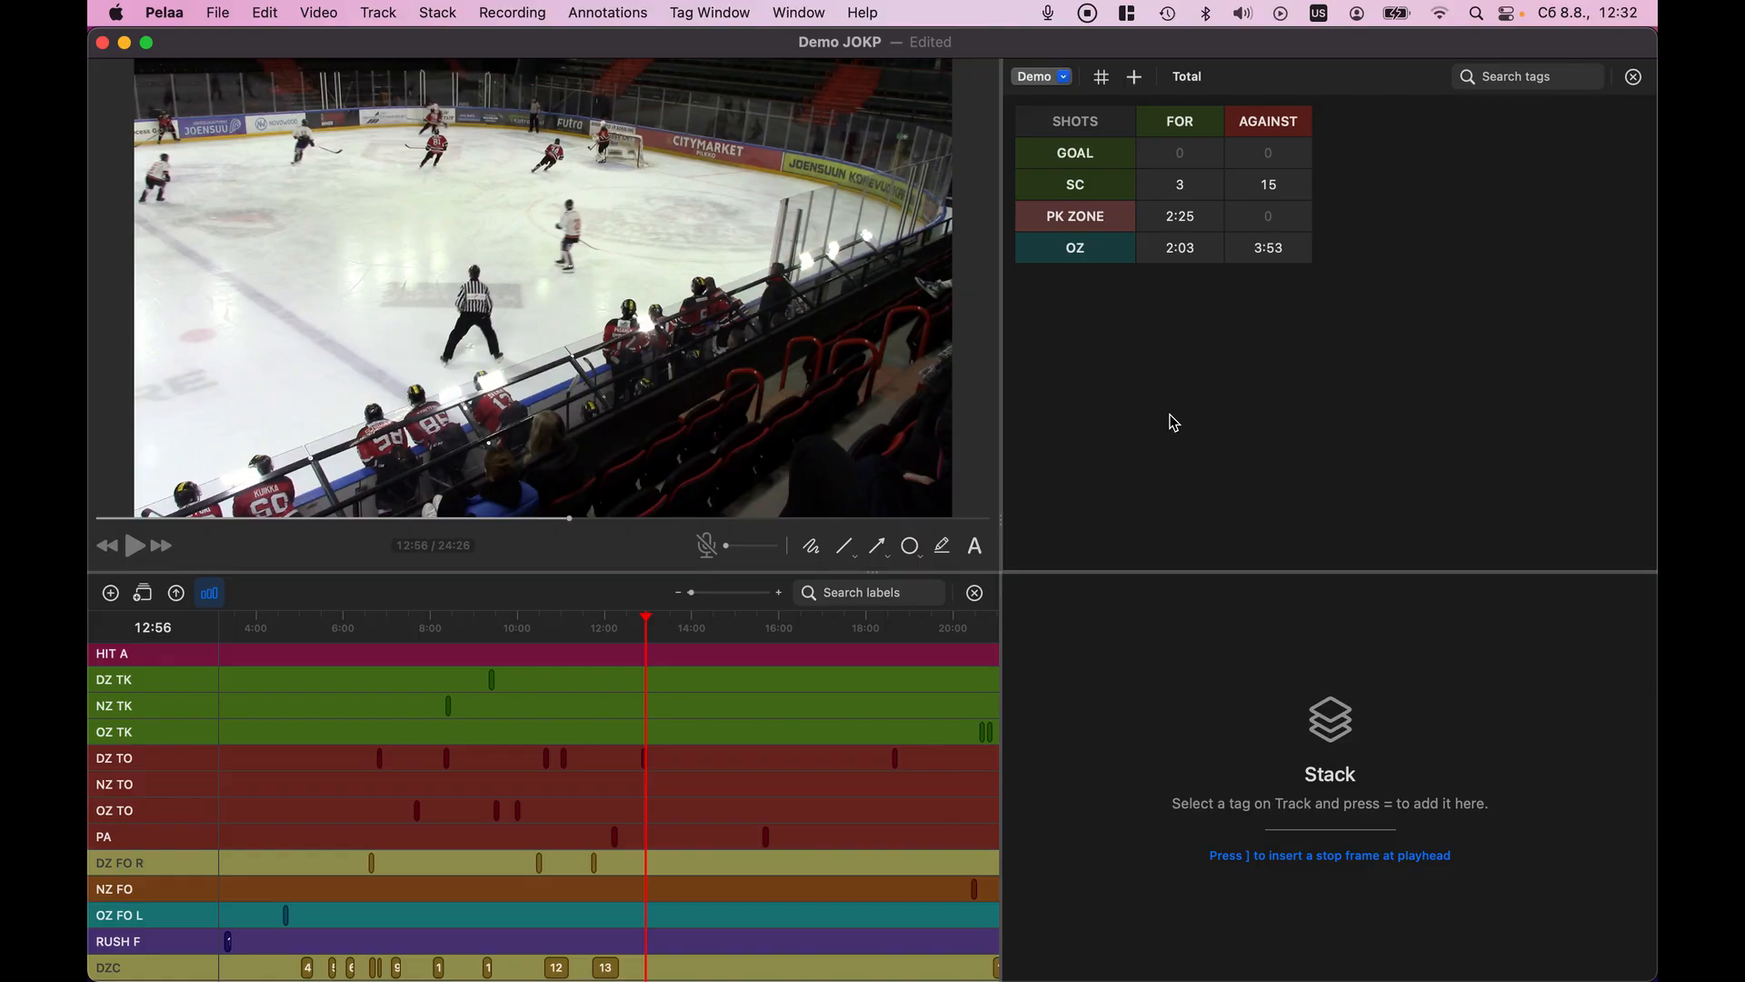
left_click(1183, 229)
left_click(1182, 249)
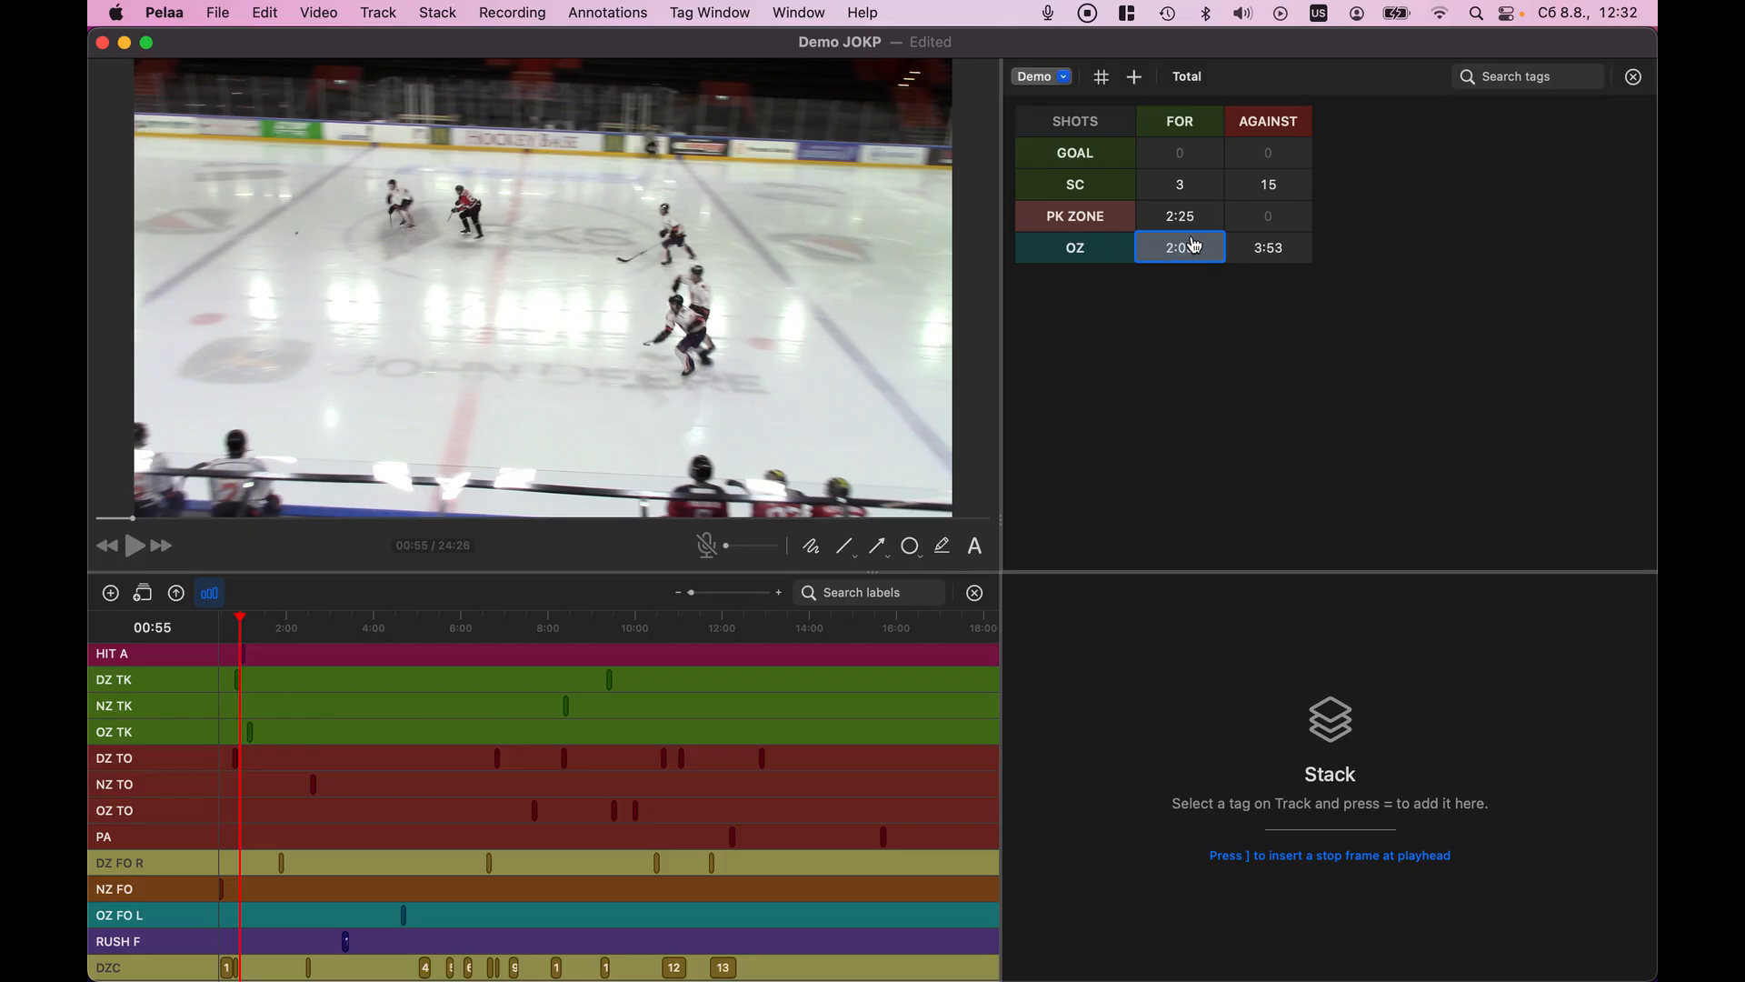
left_click(1191, 194)
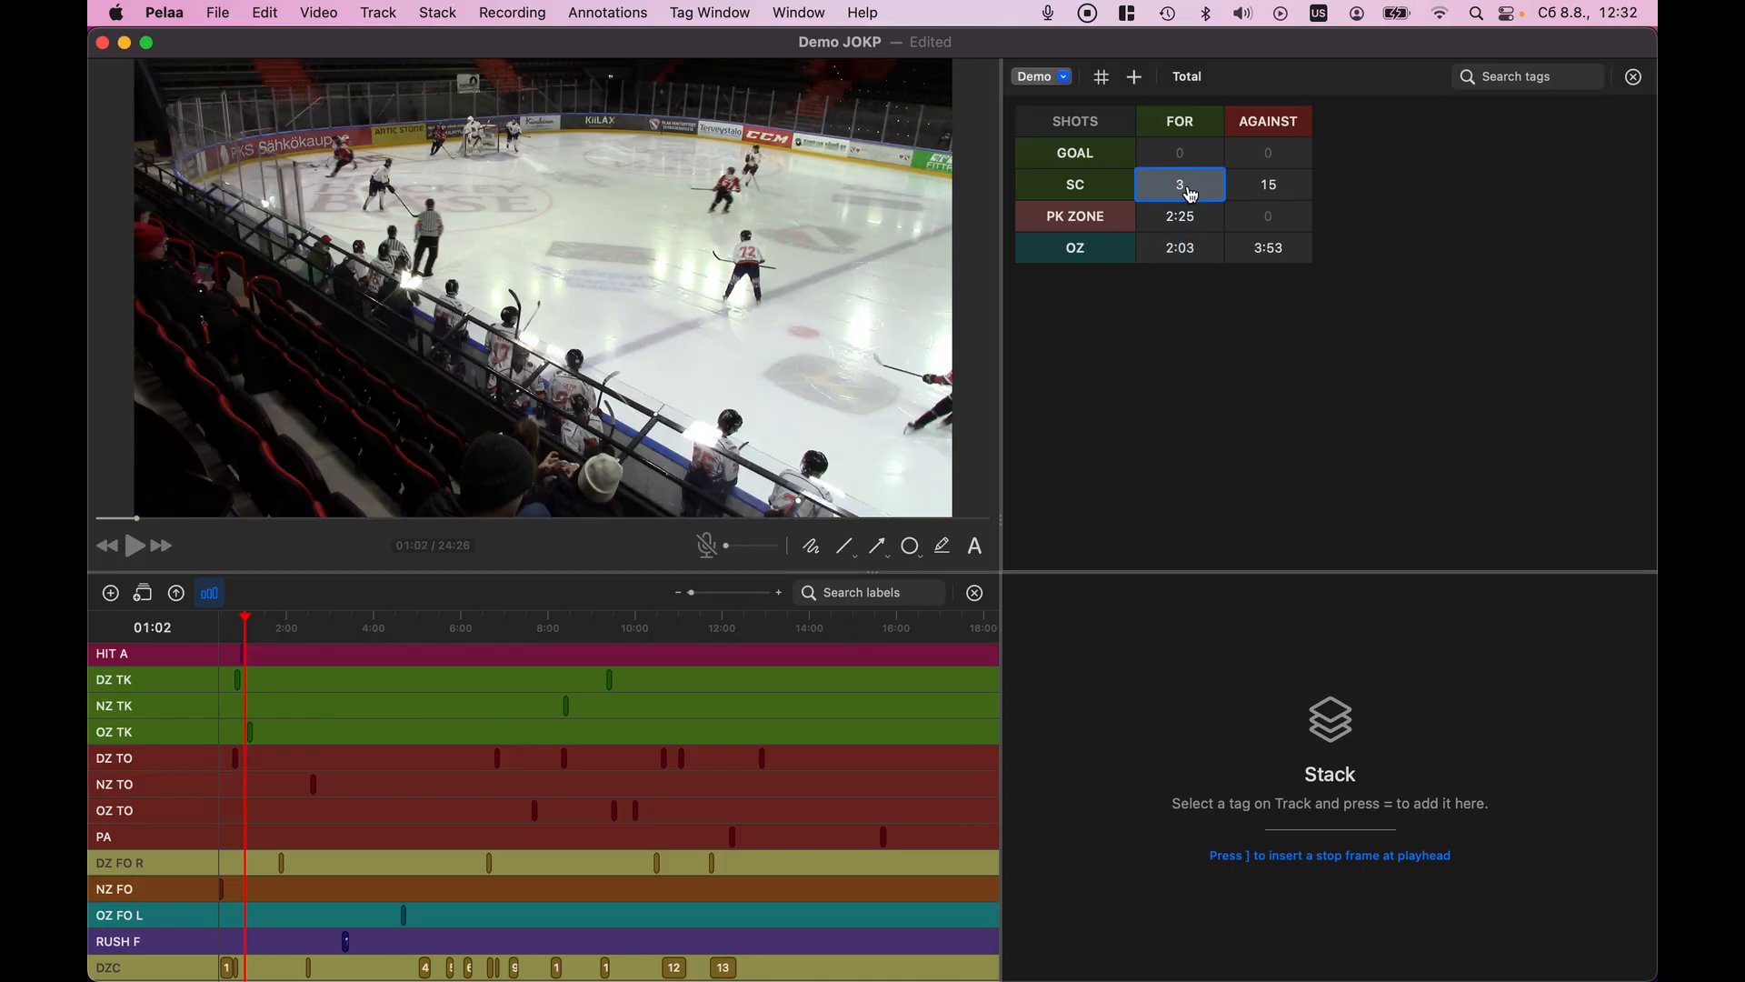
scroll(711, 780, "up", 5)
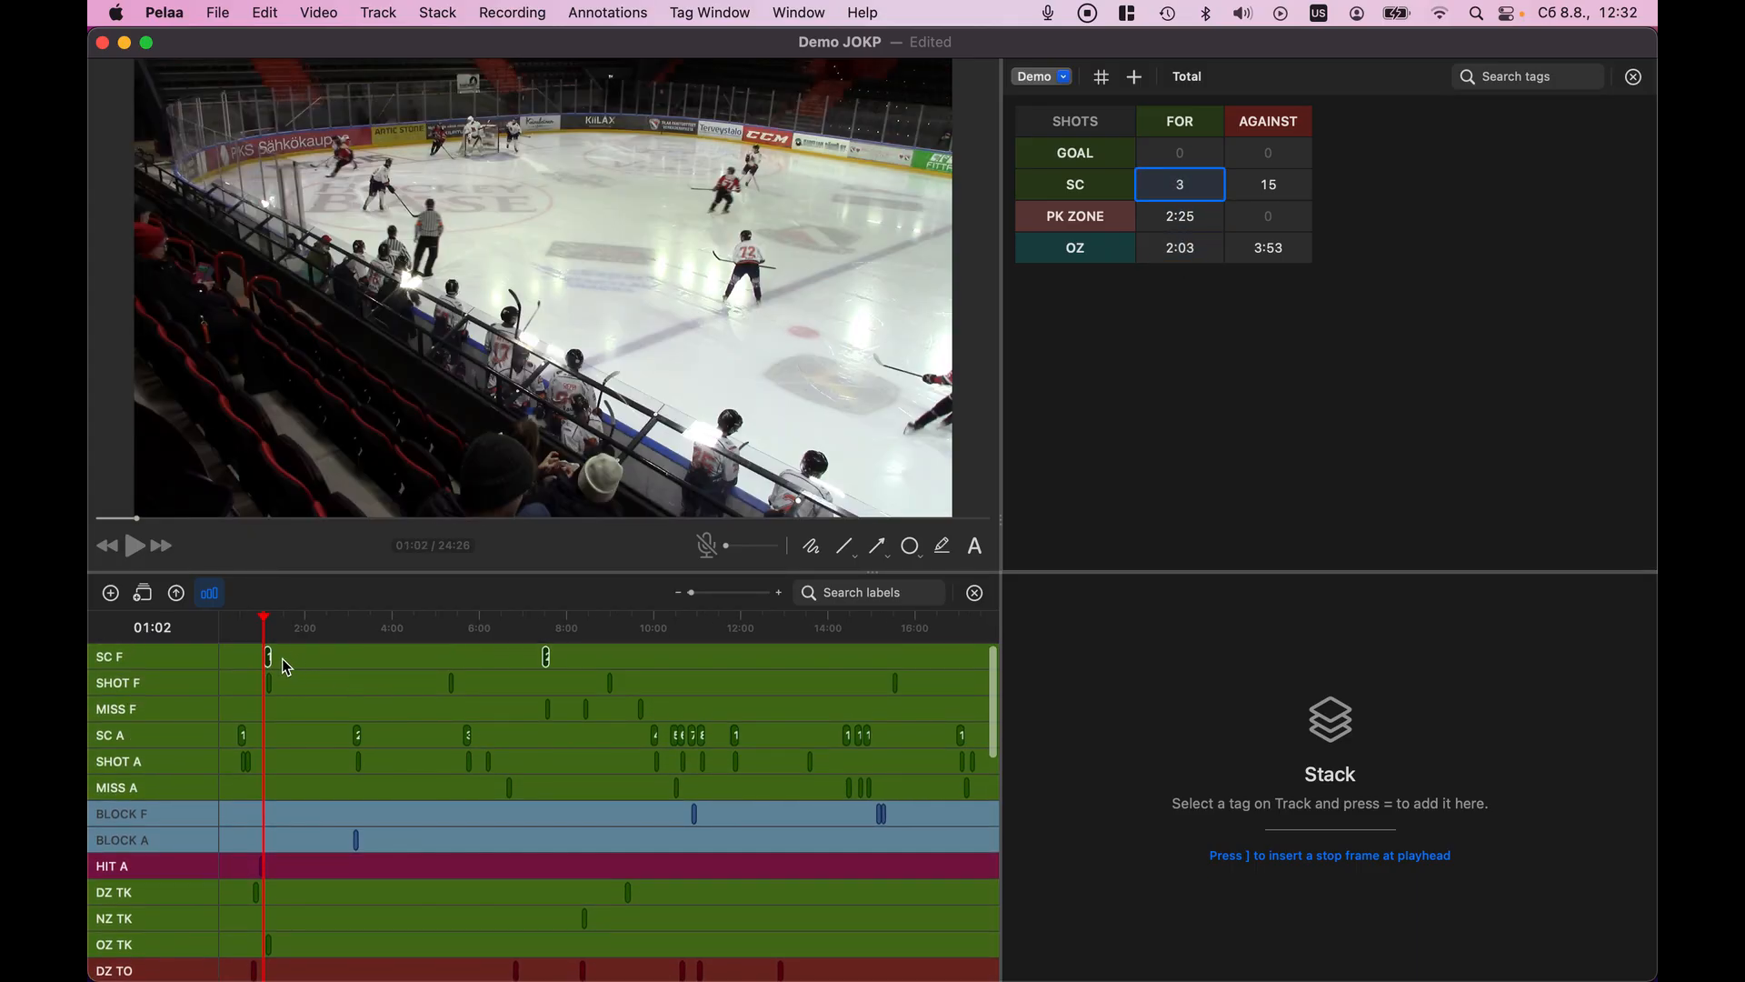
left_click(1180, 216)
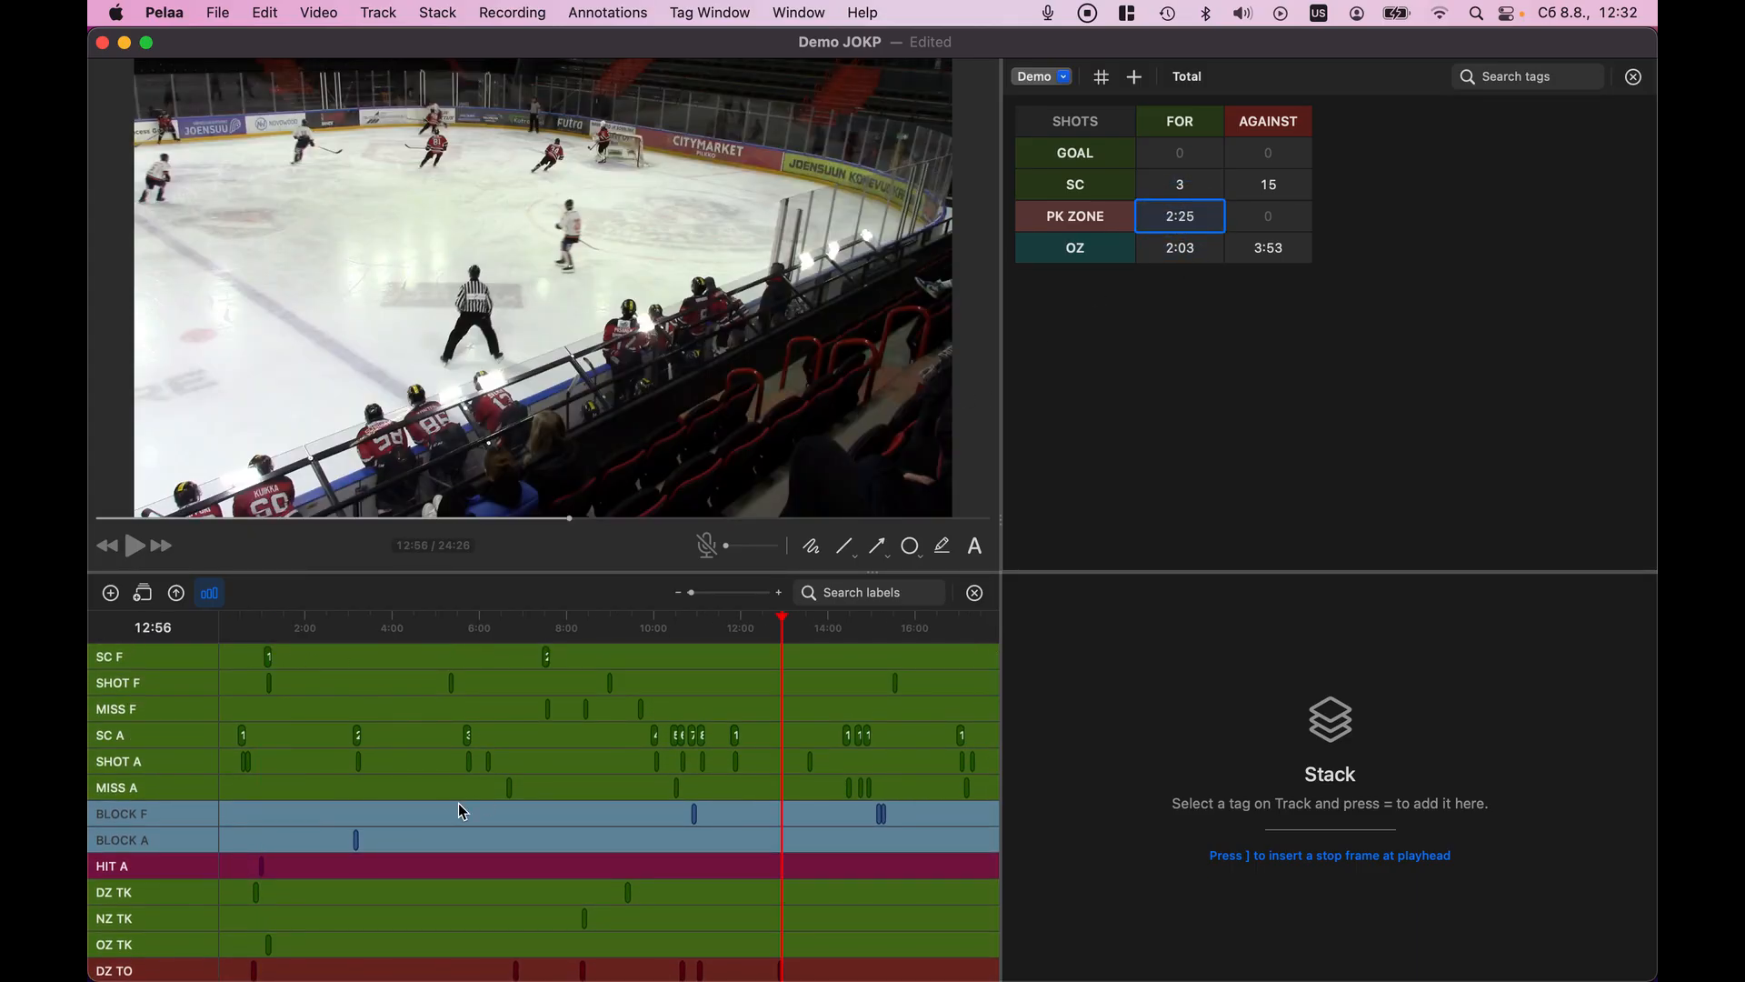
scroll(459, 804, "down", 10)
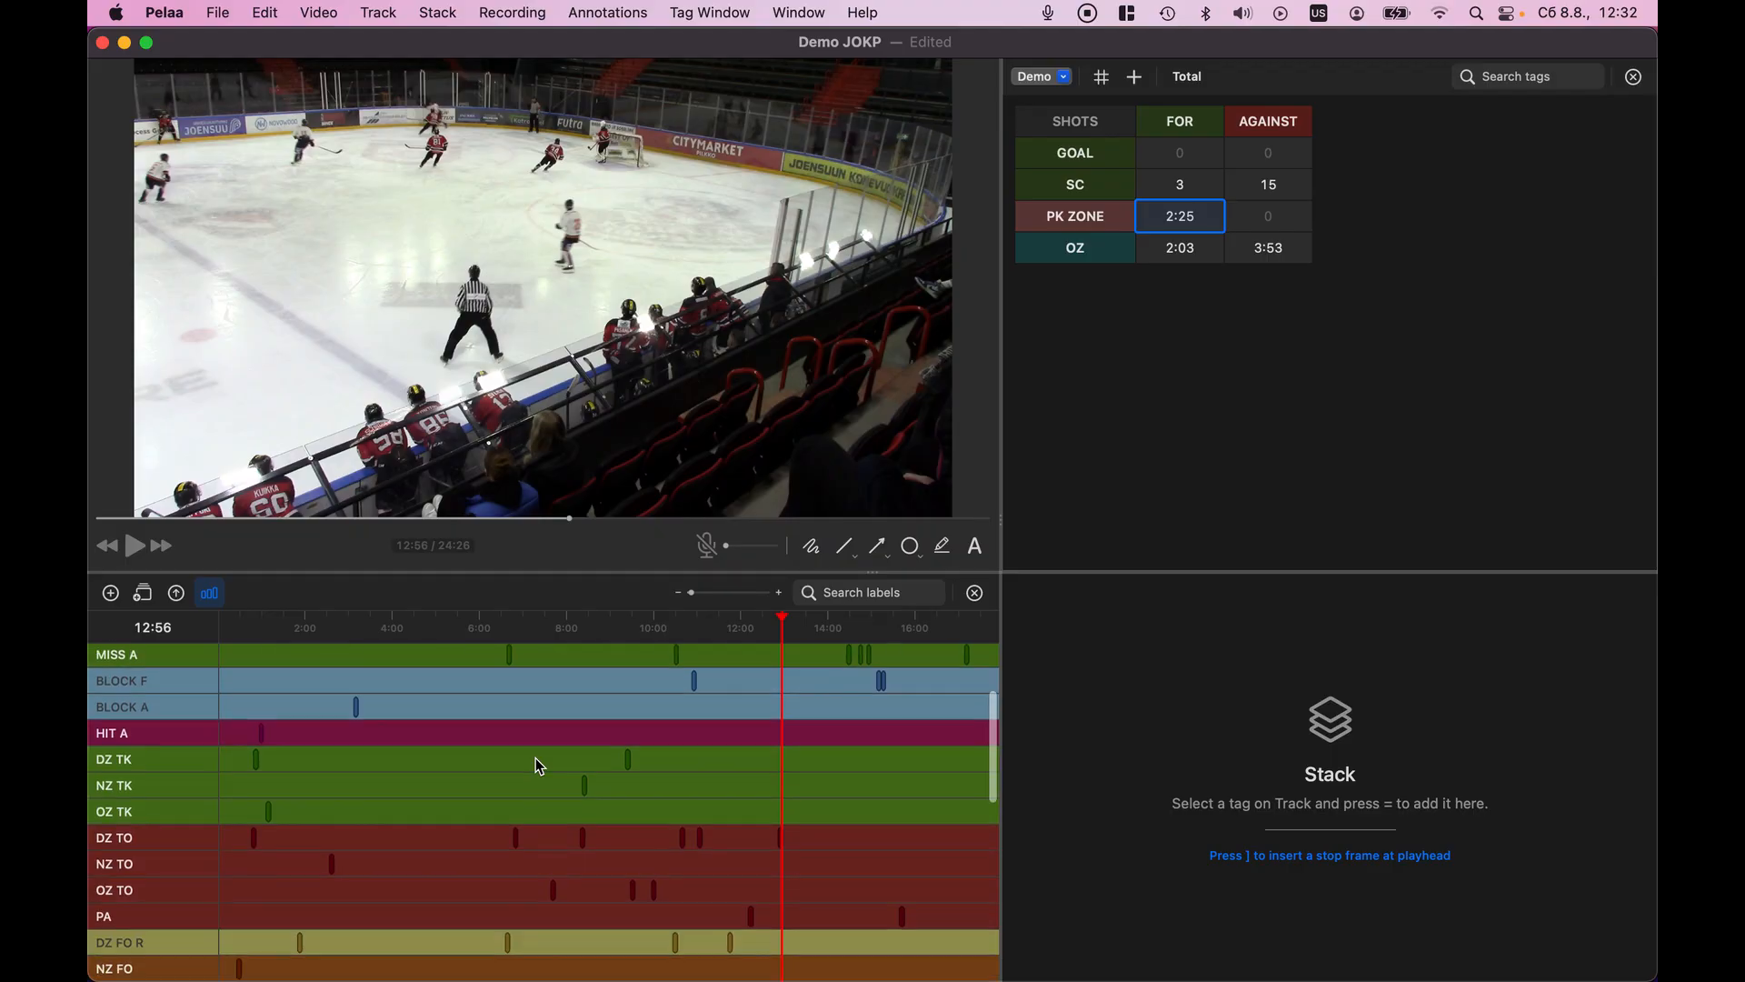
scroll(540, 766, "down", 3)
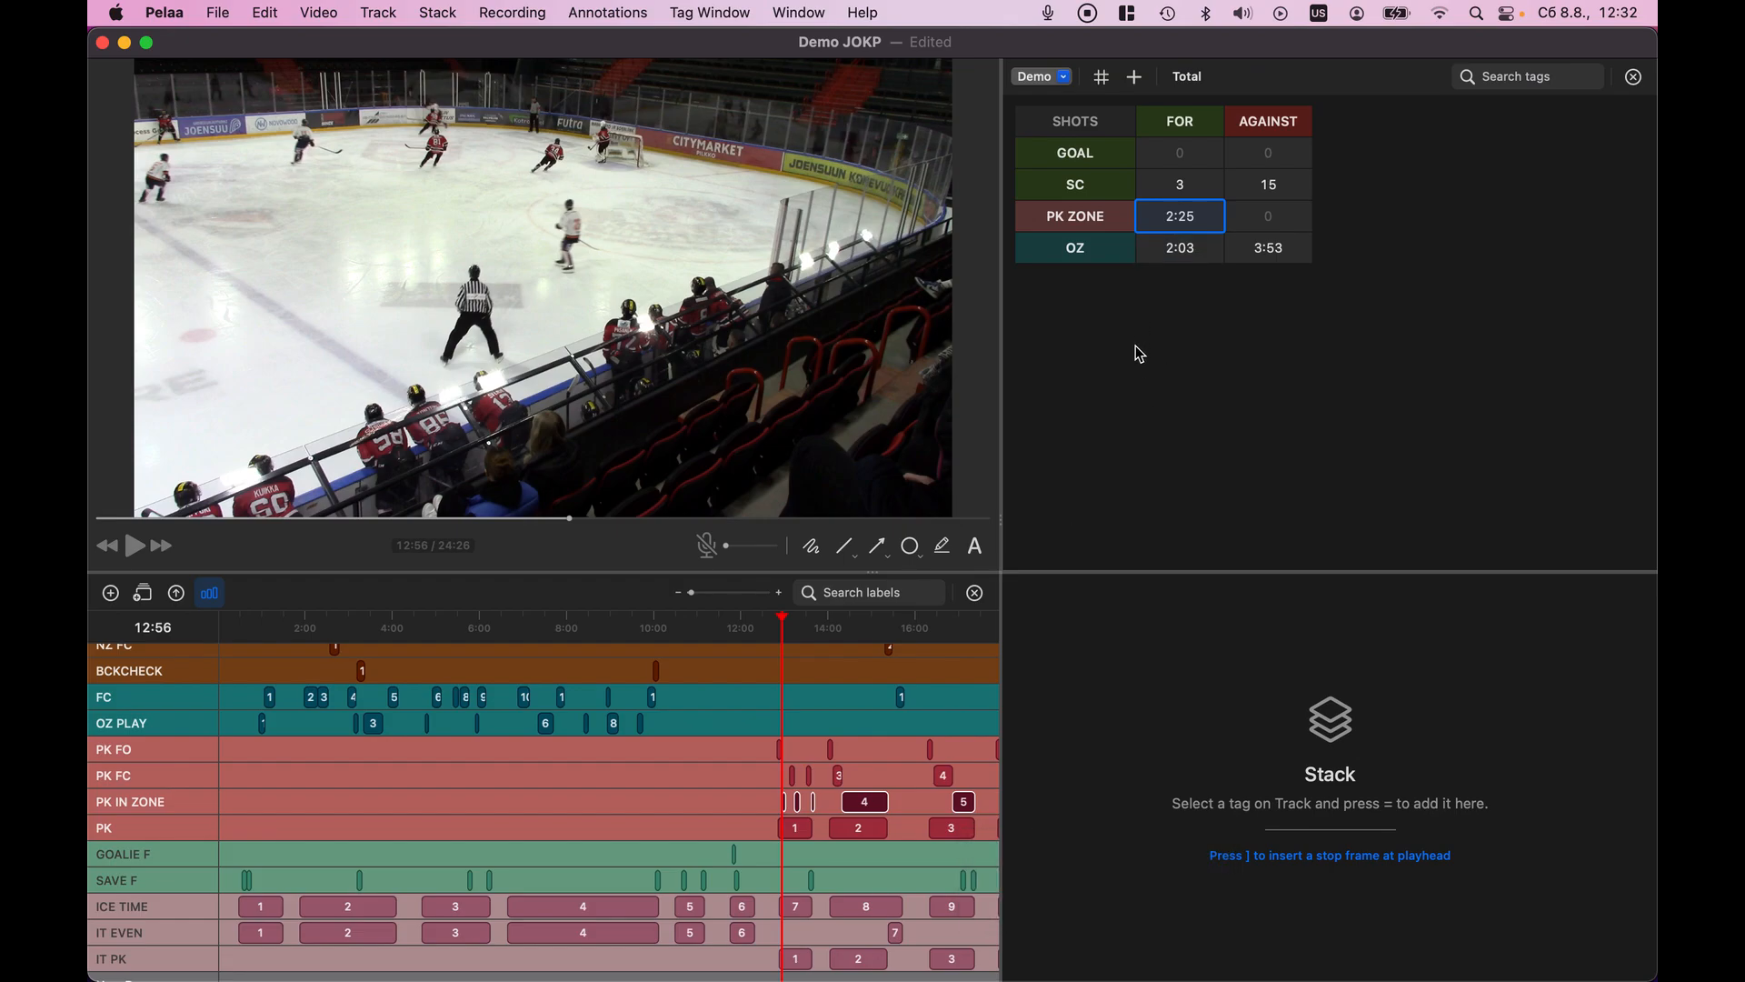
Return the Demo report to editing and add a Total column after AGAINST
left_click(1103, 80)
left_click_drag(1194, 80, 1329, 168)
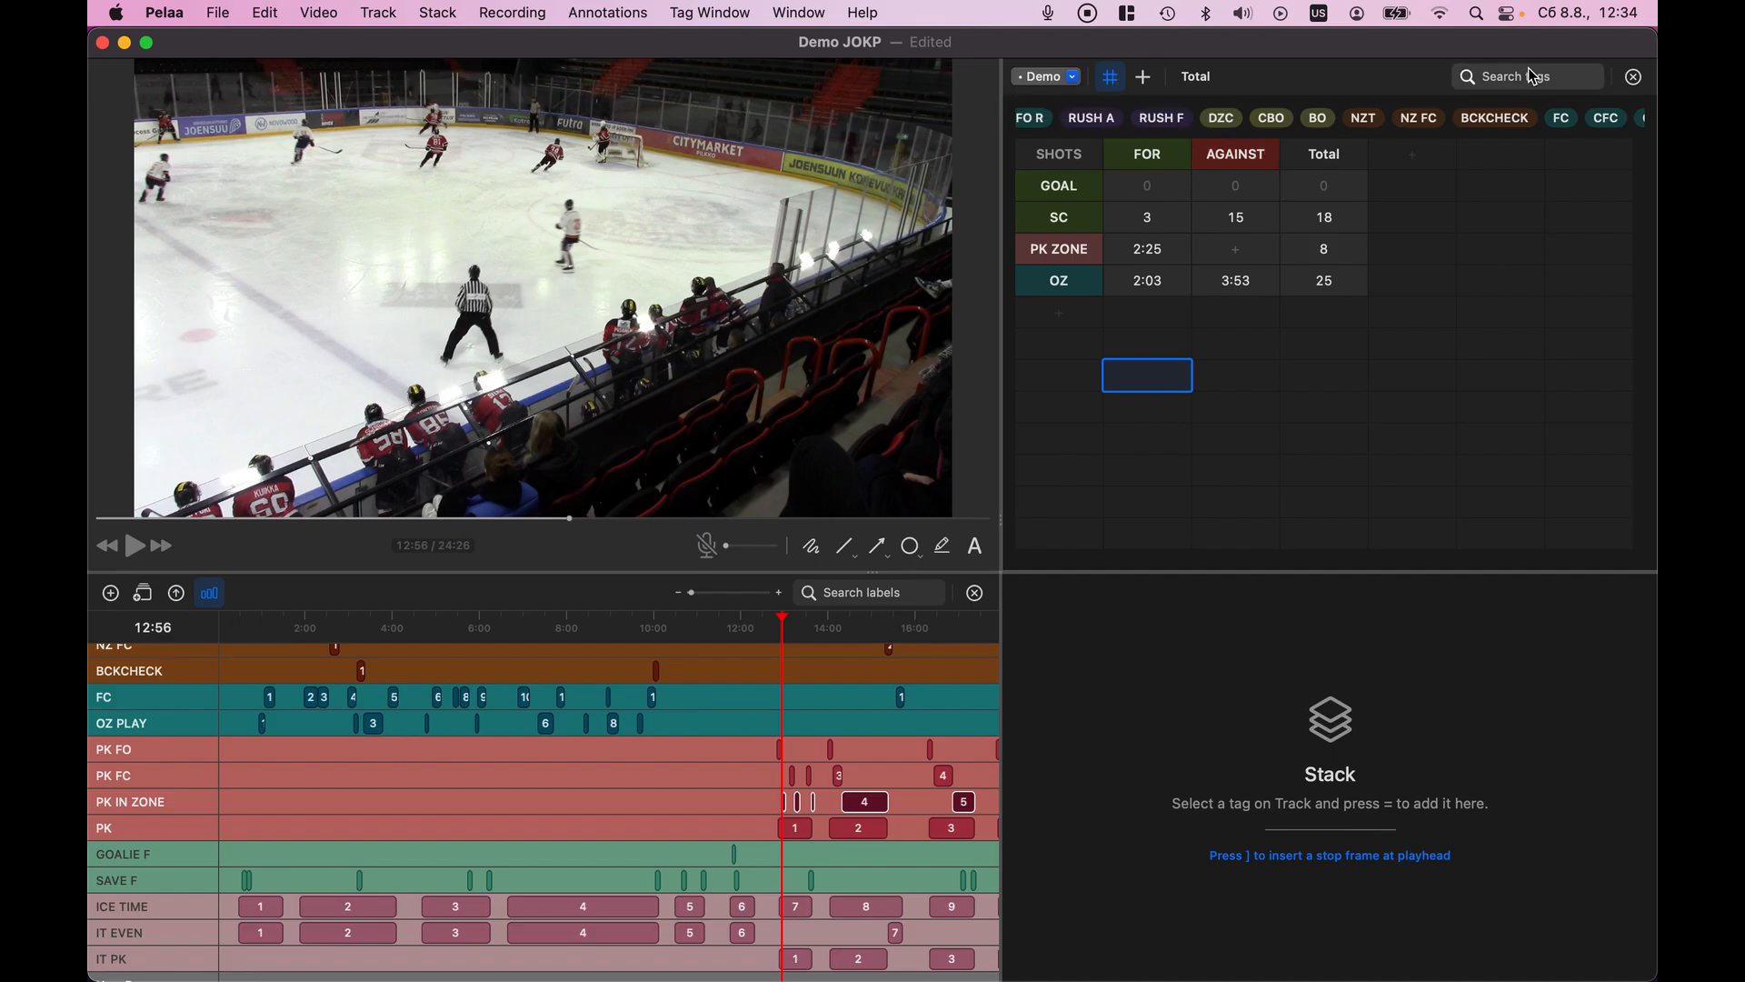
Browse the report's tag list, filter it by pk, and clear the filter
scroll(1309, 121, "right", 15)
scroll(1309, 121, "left", 15)
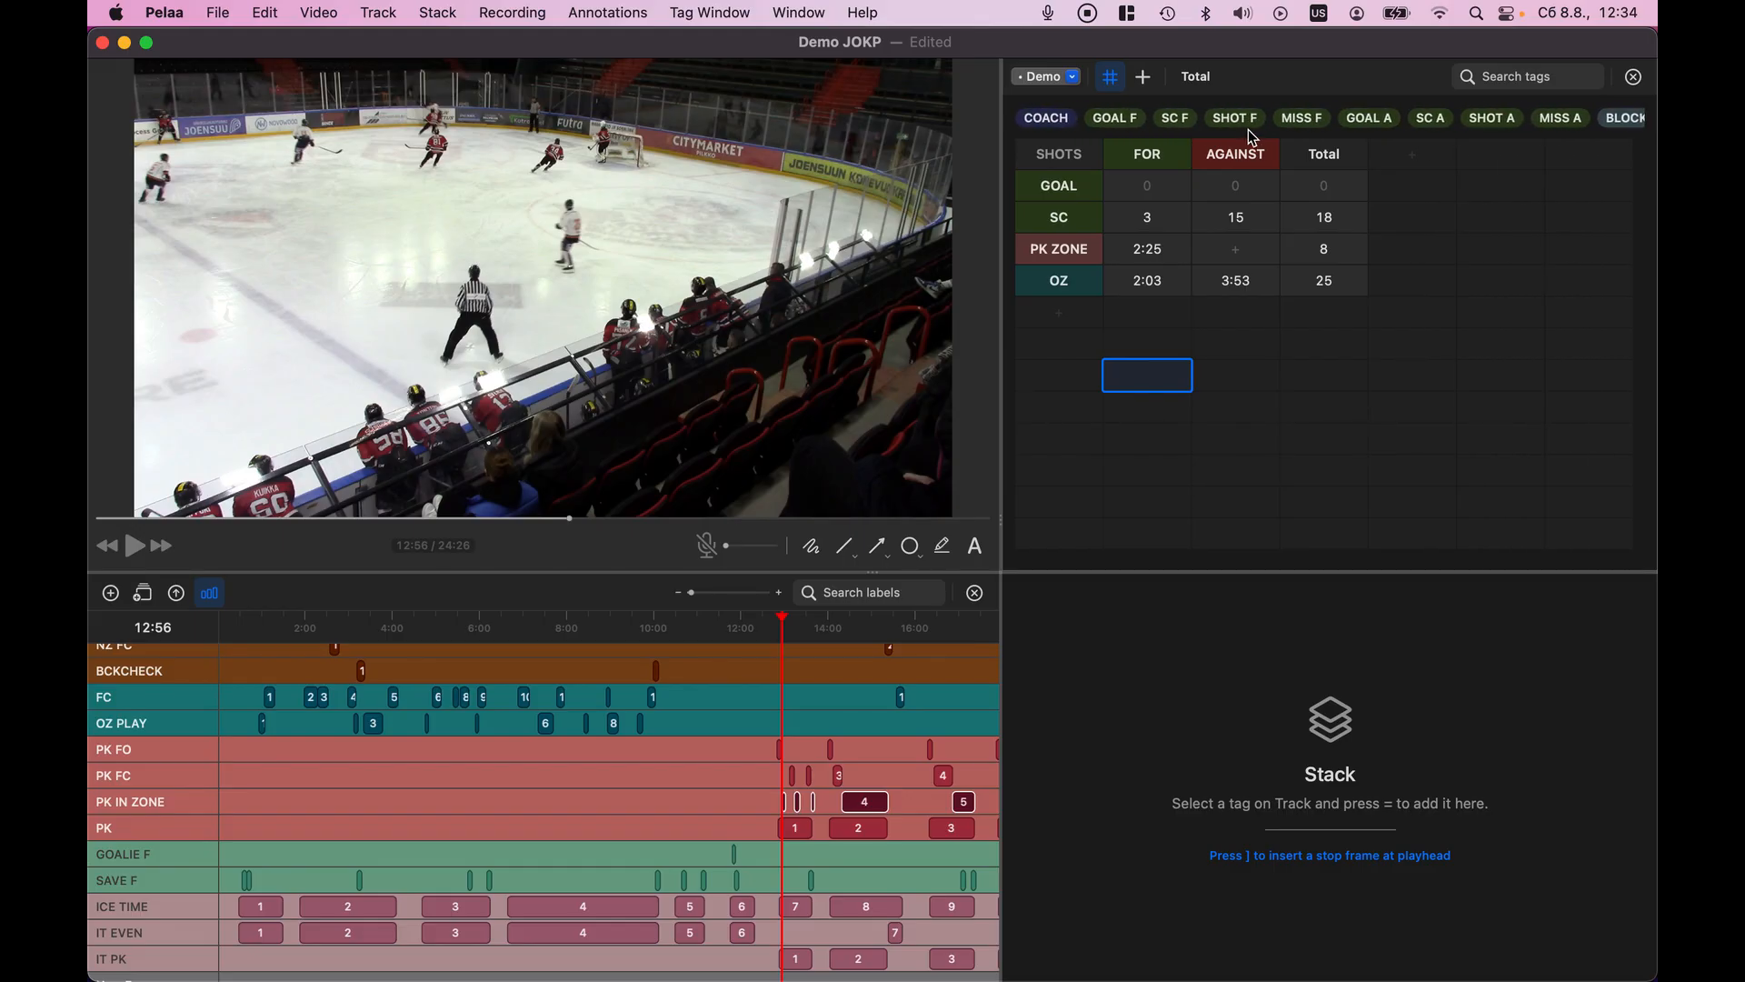
left_click(1520, 80)
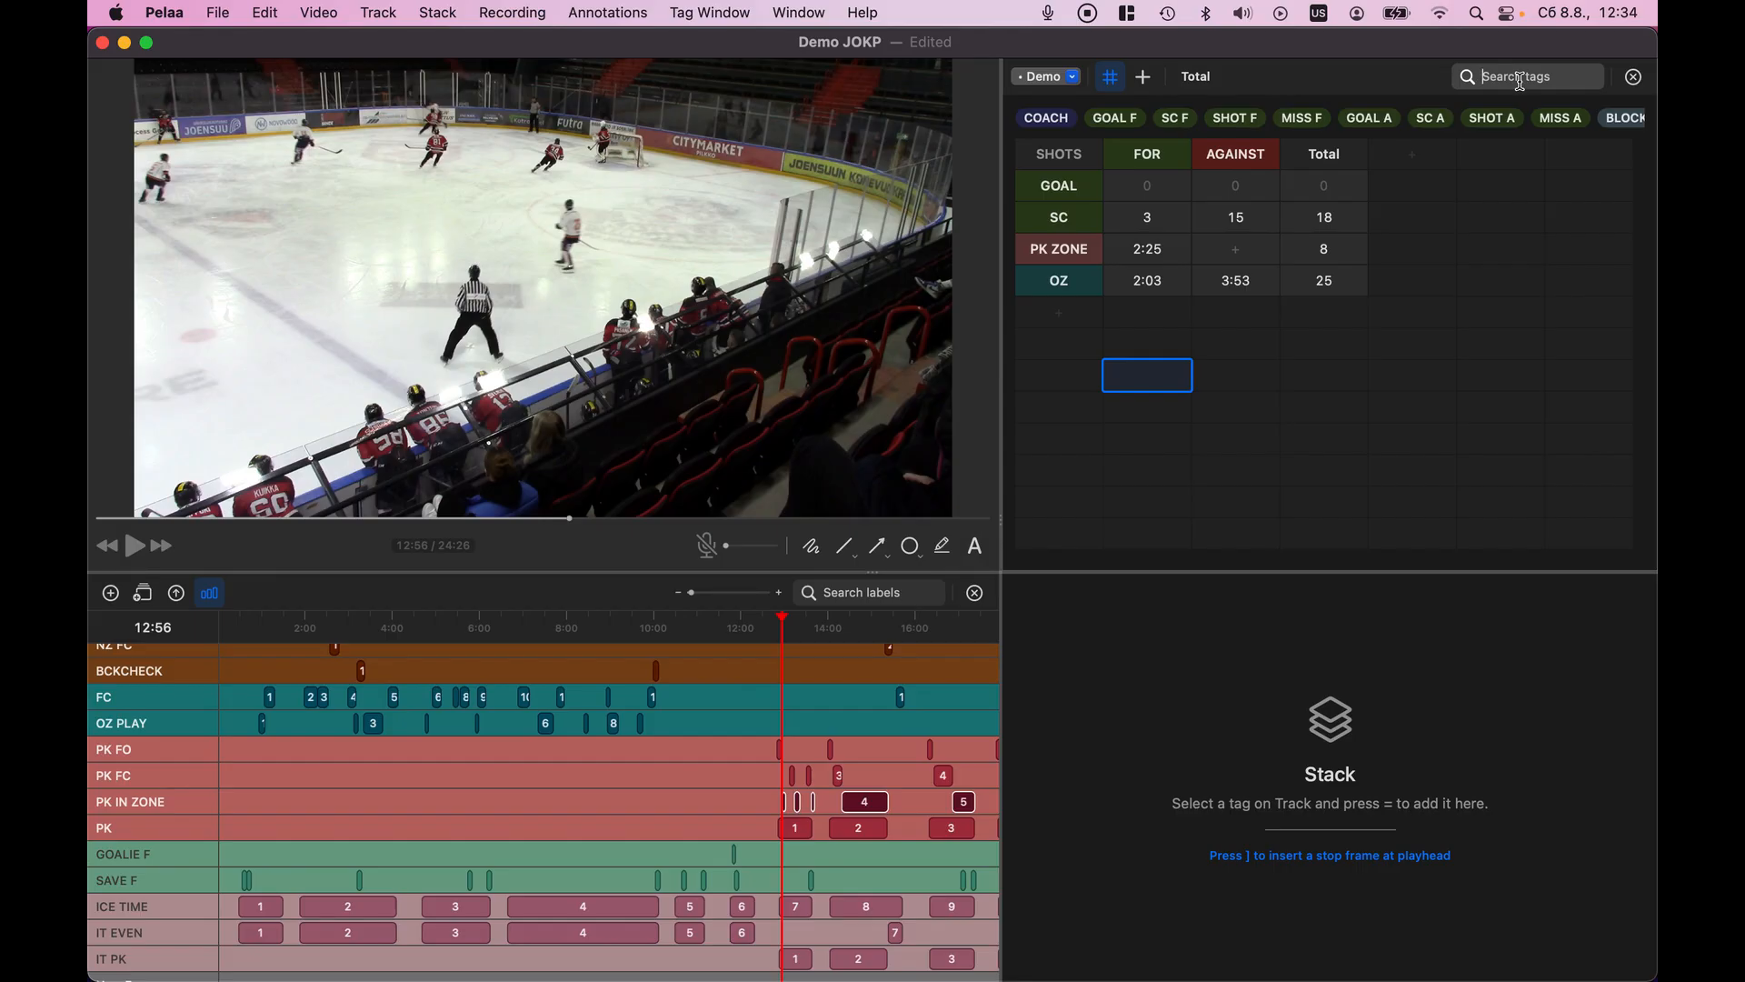
type("pk")
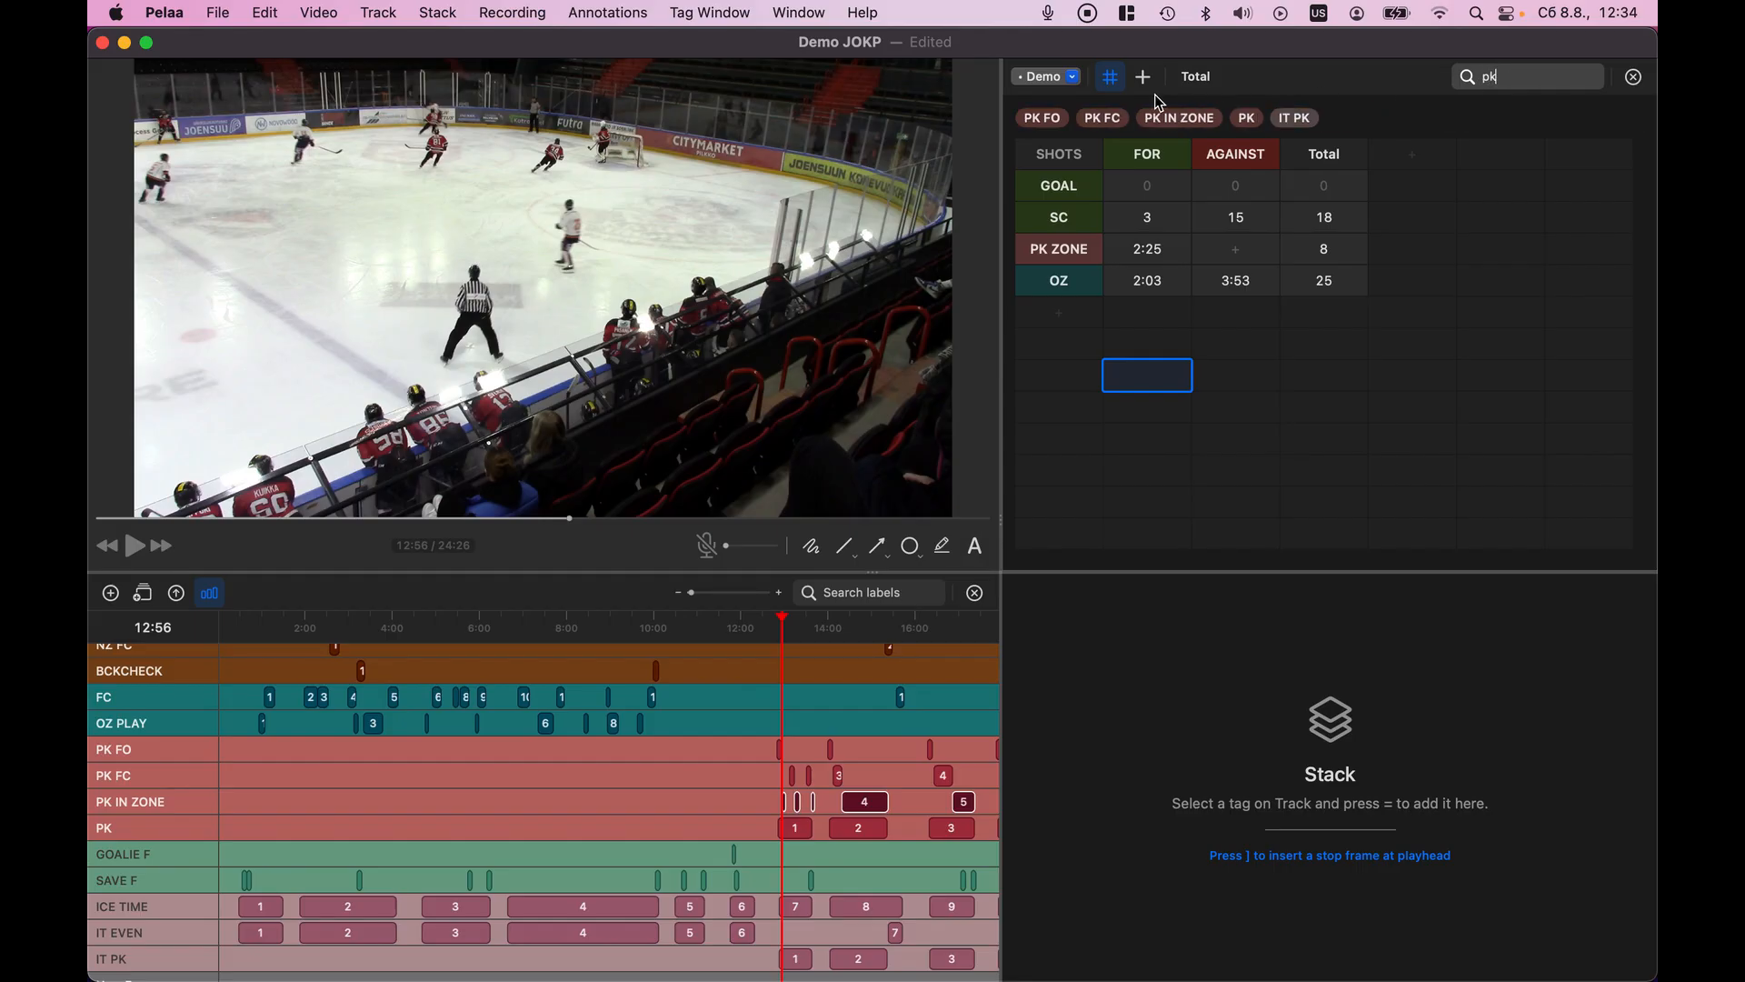
key("BackSpace")
key("BackSpace")
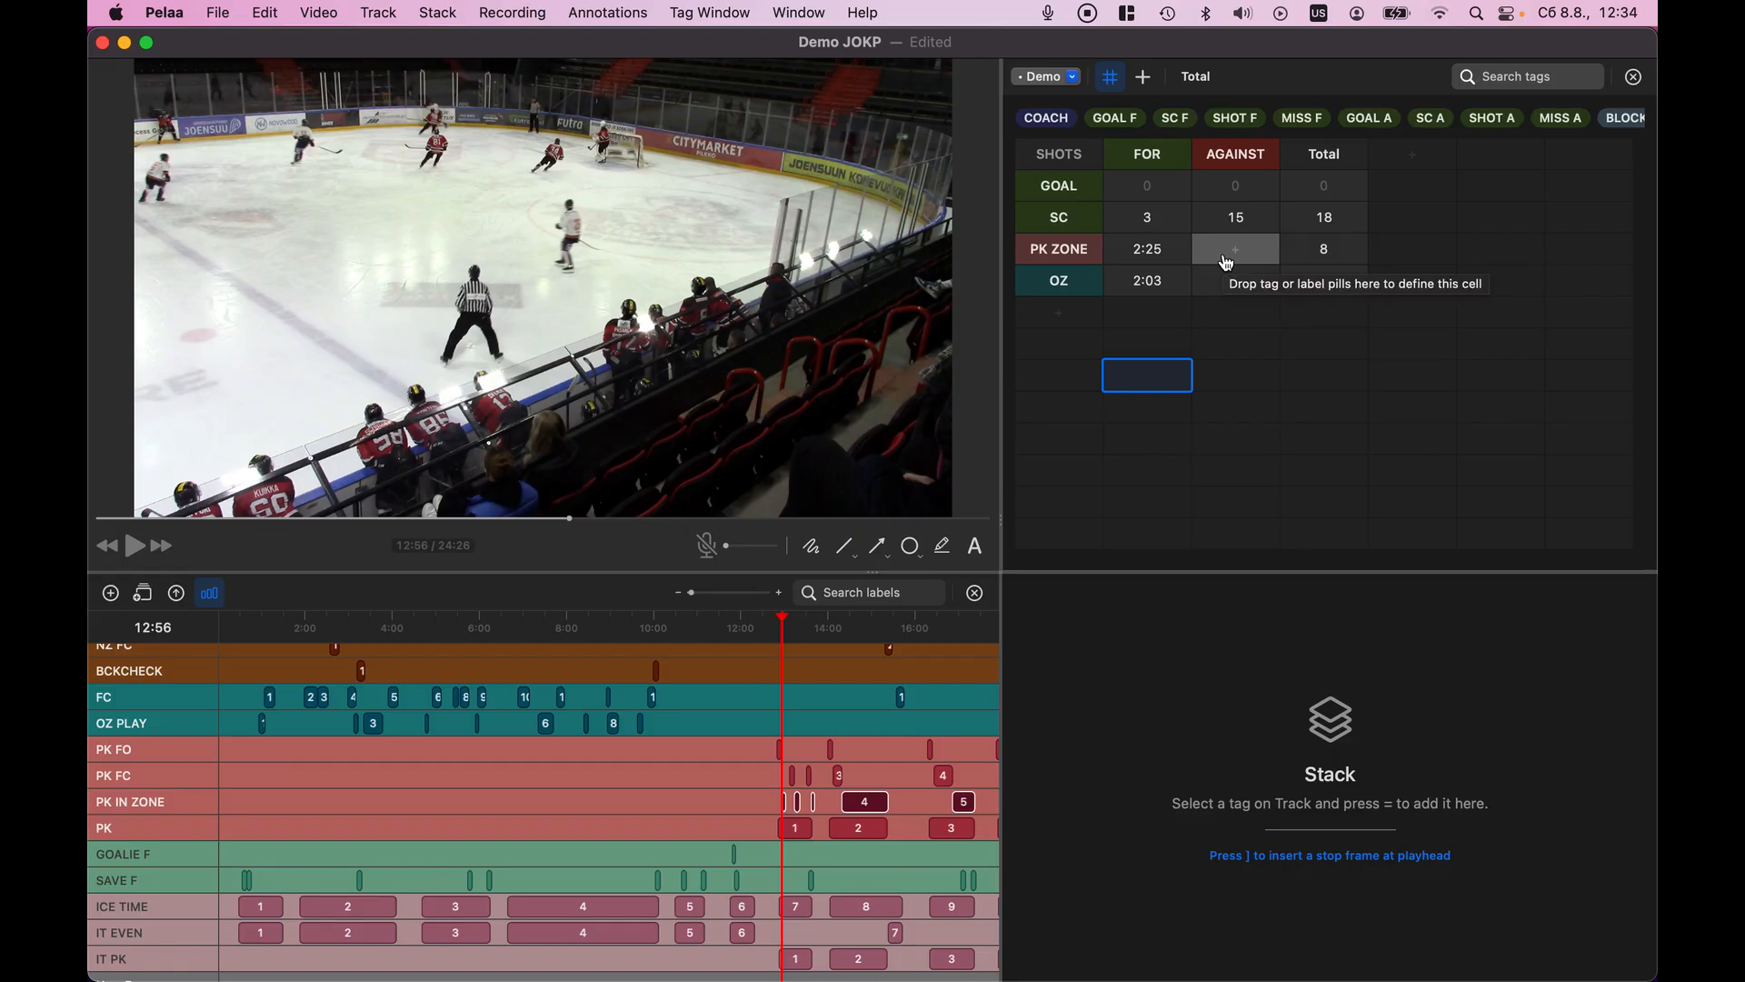
Finish editing the report, hide the analytics to bring back the tag buttons, and move the playhead to about 10:12
left_click(1110, 76)
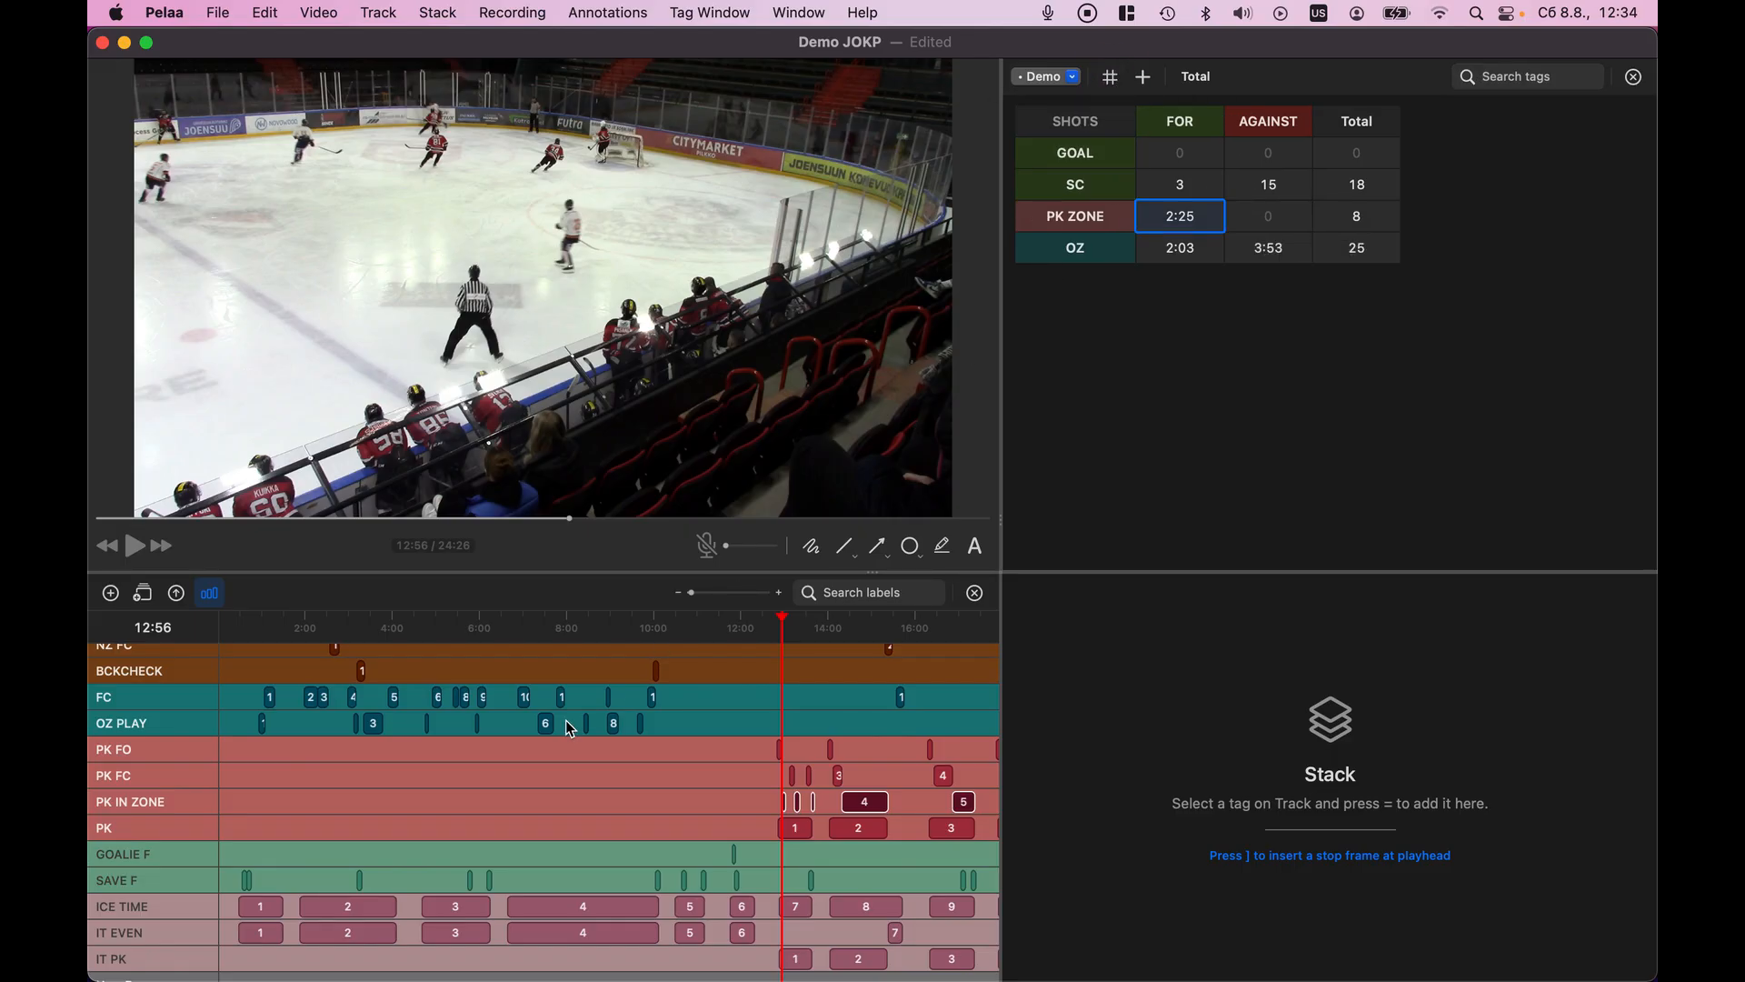
left_click(216, 597)
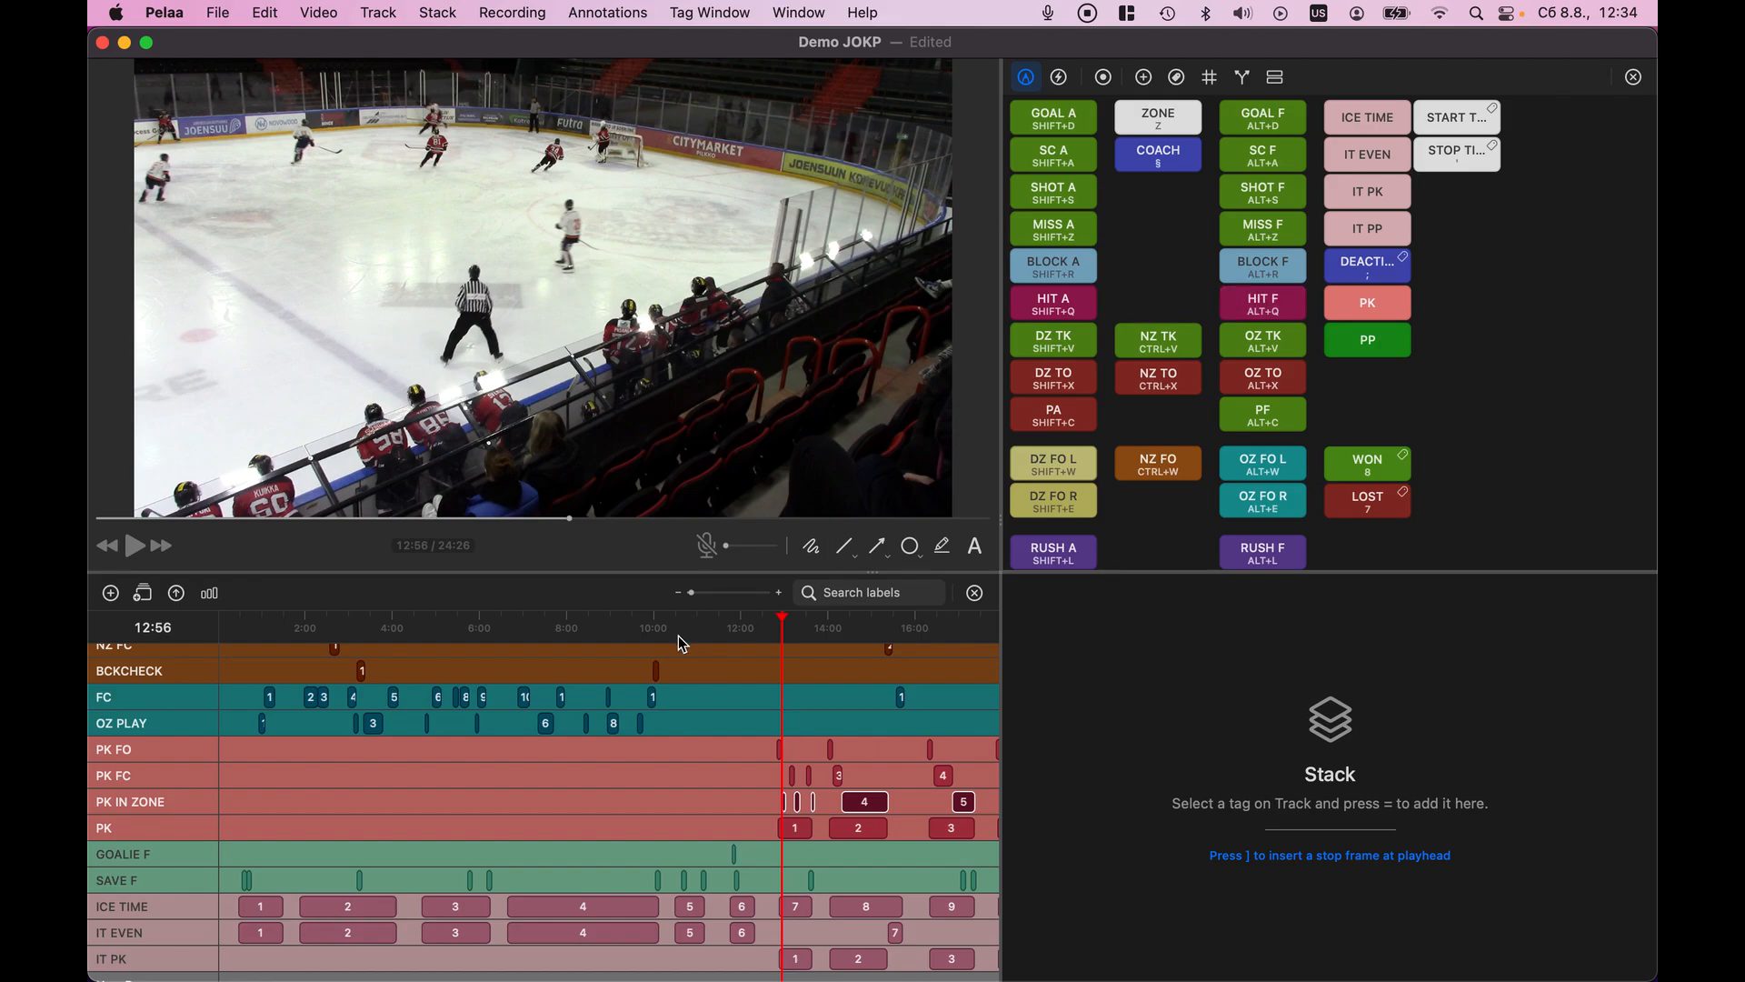
scroll(591, 838, "right", 2)
left_click(588, 814)
scroll(454, 813, "up", 10)
scroll(455, 813, "left", 1)
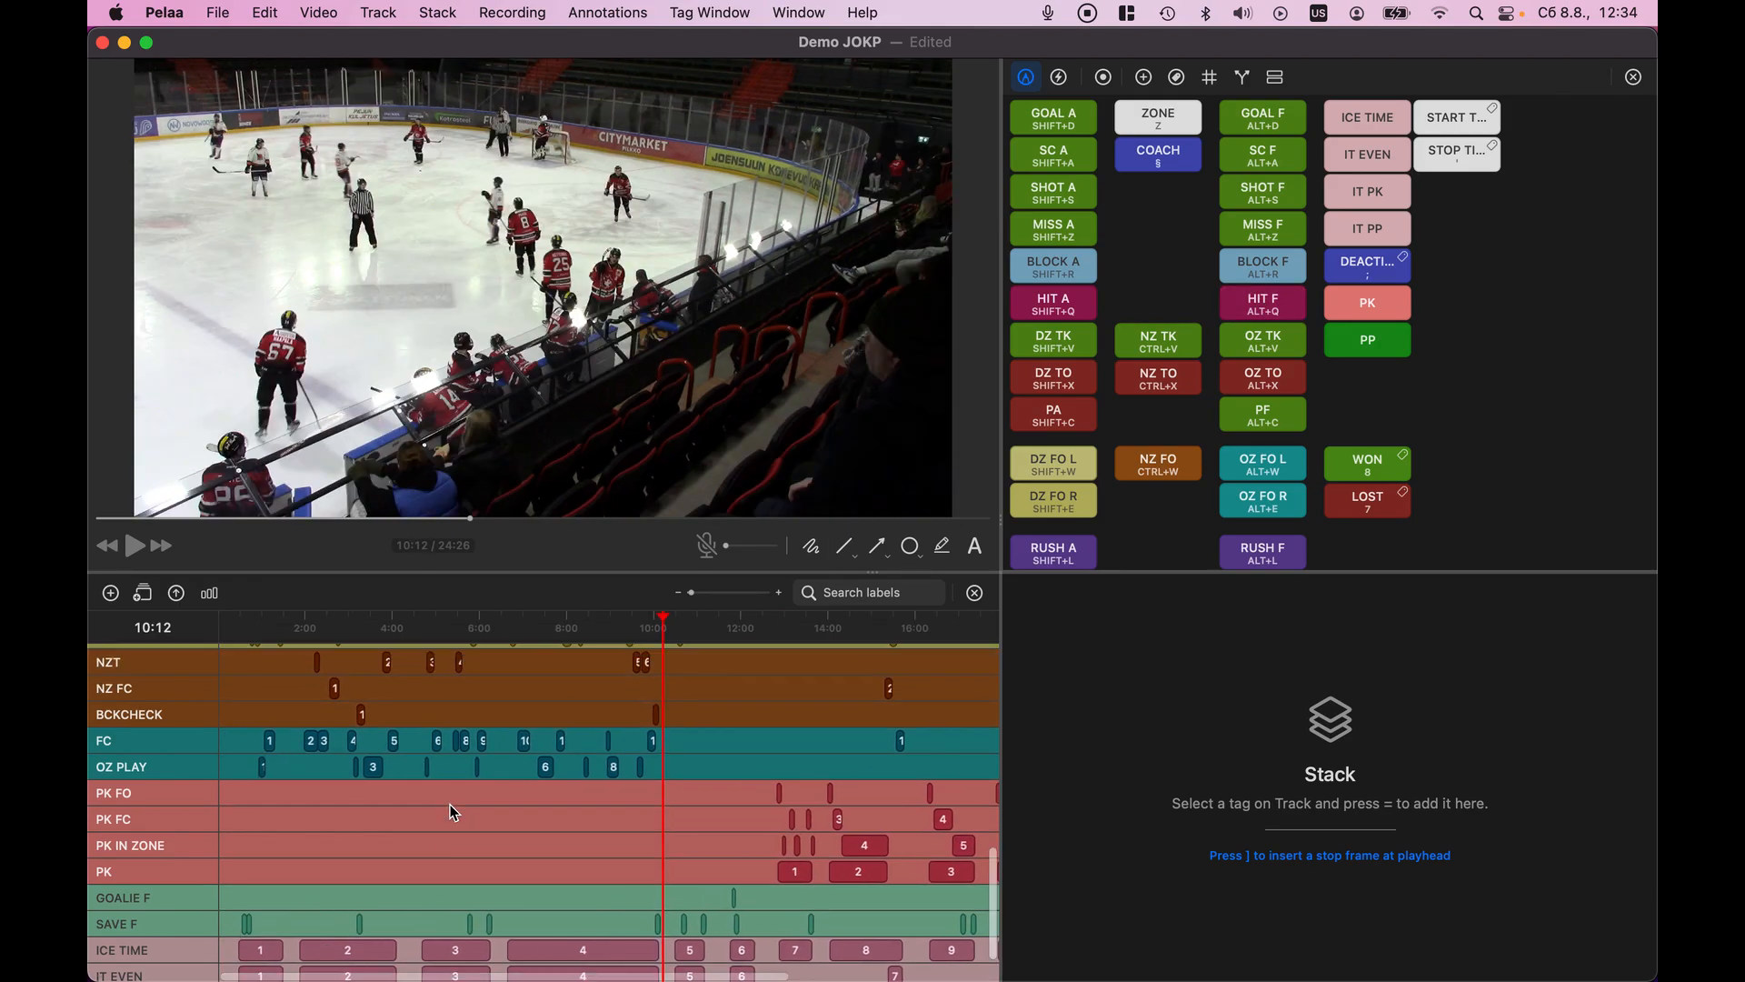
scroll(454, 813, "up", 2)
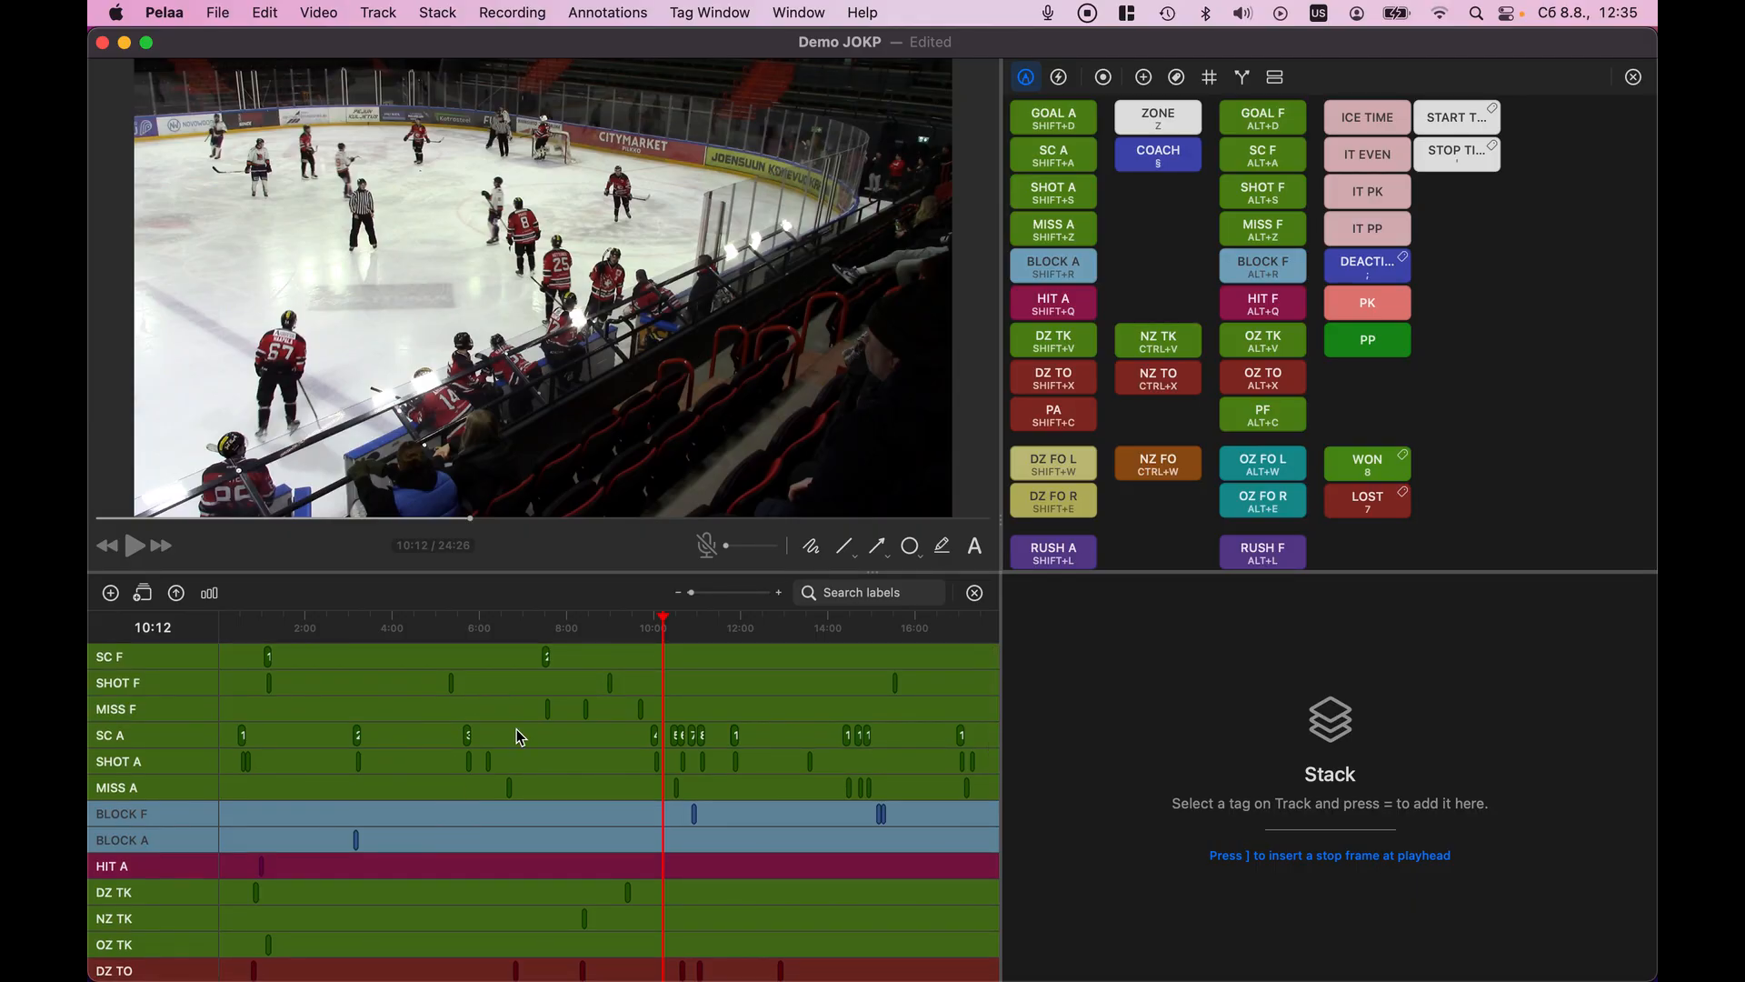
Zoom the timeline in and out around the playhead to inspect the individual numbered tags
mouse_move(693, 594)
left_mouse_down()
mouse_move(733, 596)
mouse_move(700, 595)
left_mouse_up()
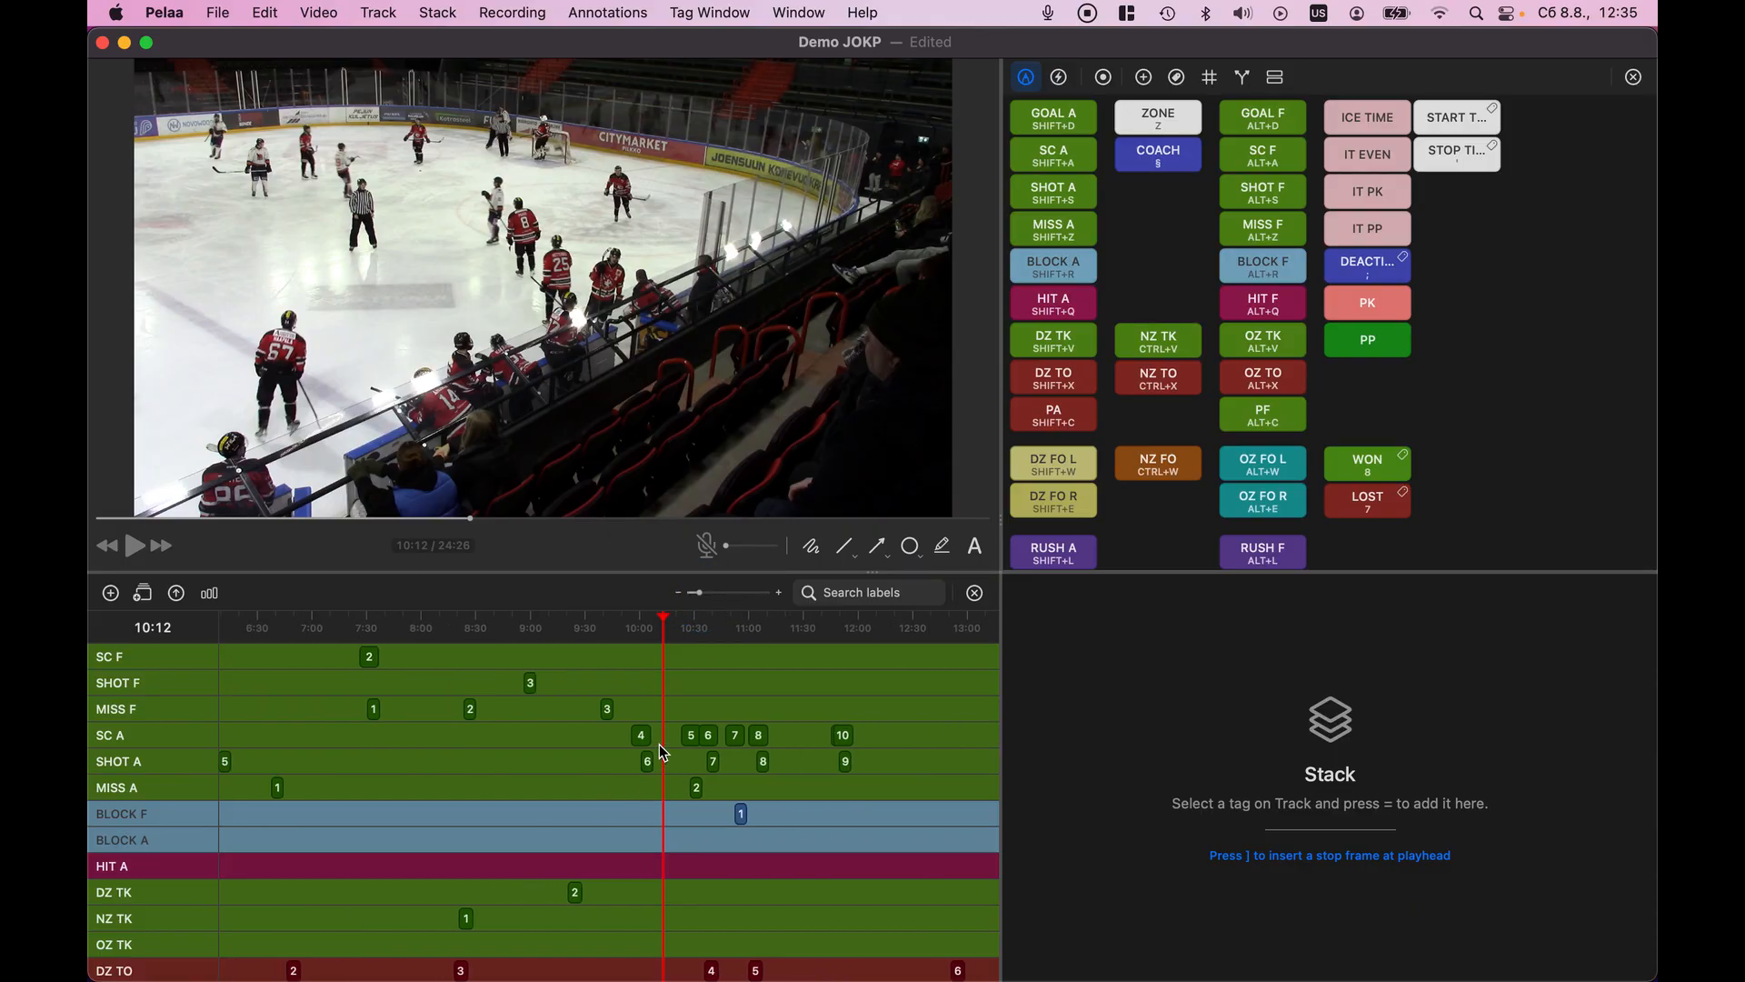
scroll(659, 745, "up", 5)
scroll(660, 745, "down", 5)
scroll(659, 745, "up", 5)
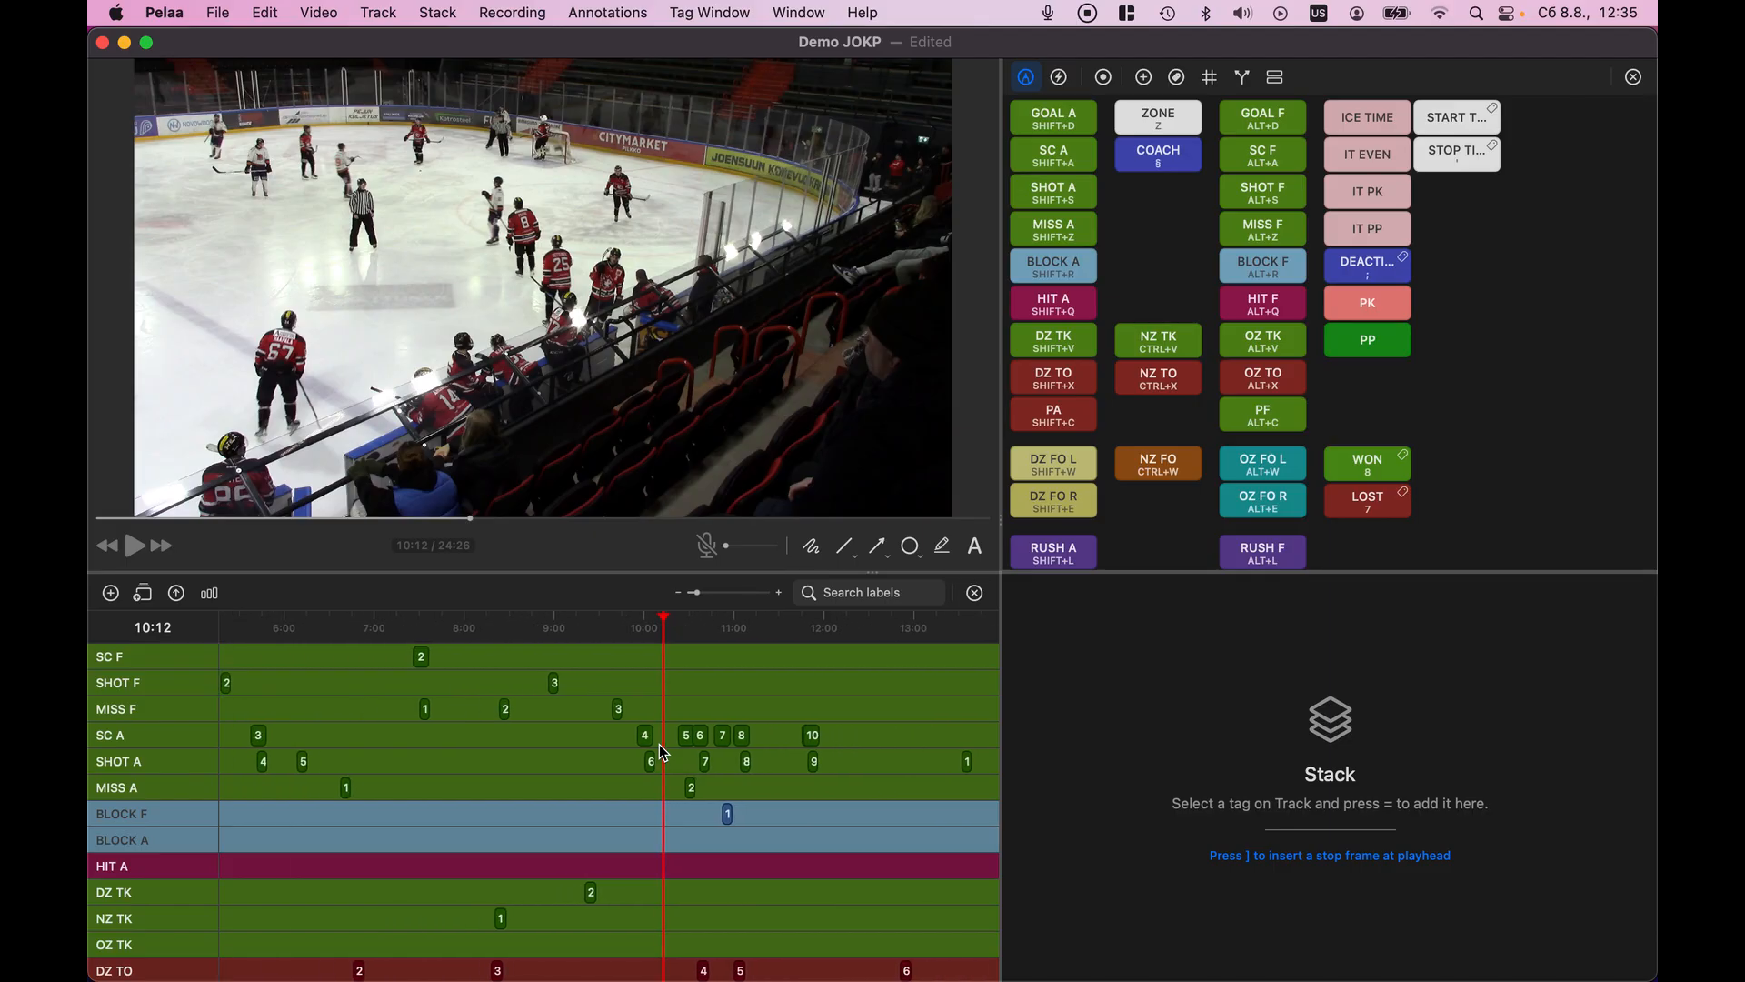
scroll(660, 745, "up", 3)
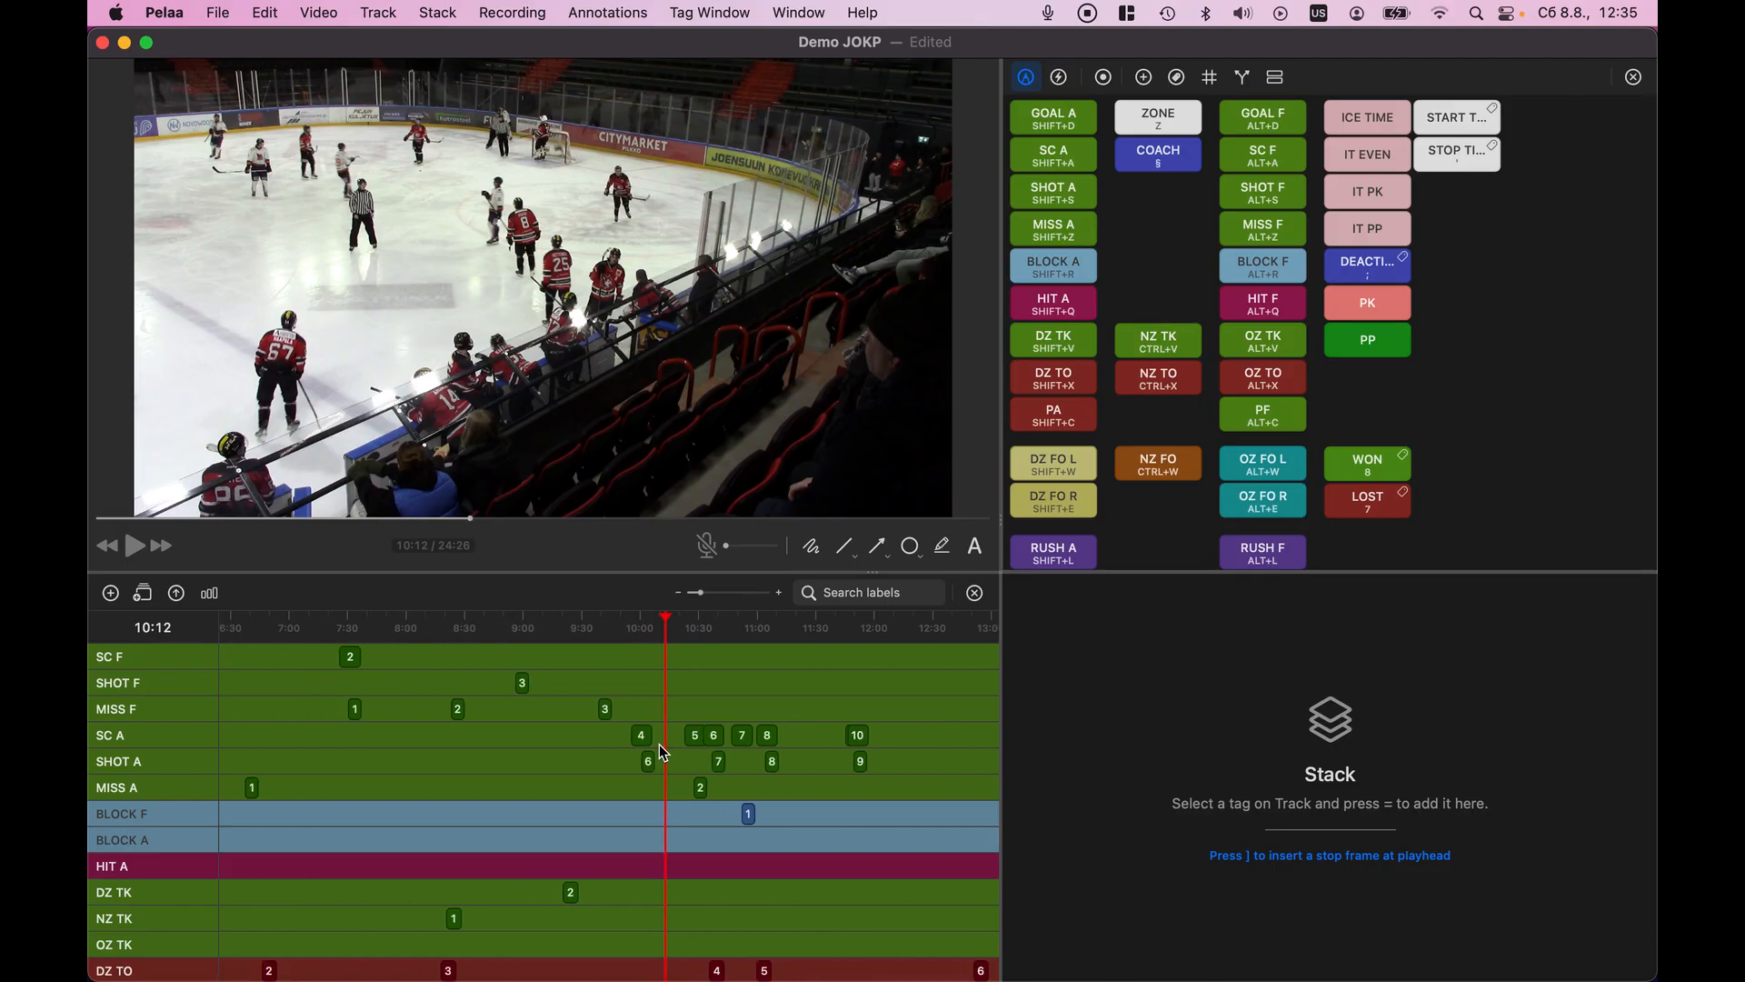
scroll(659, 746, "down", 6)
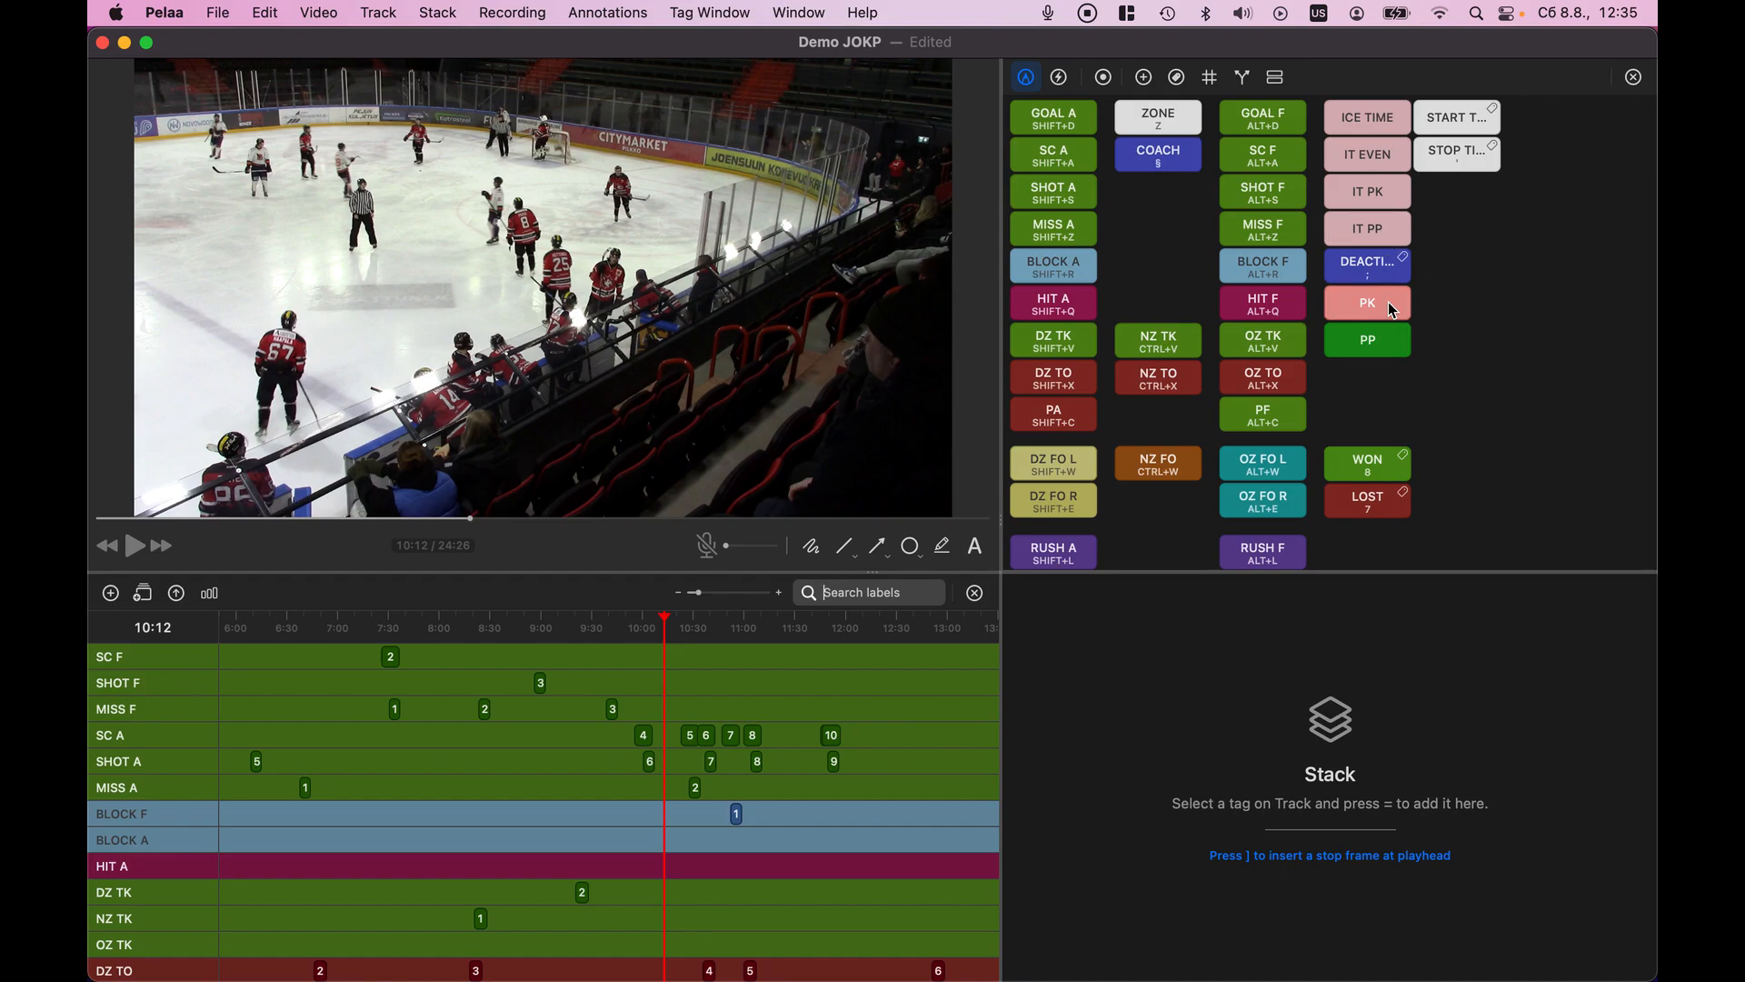
Search the timeline's labels for won
scroll(1355, 337, "down", 2)
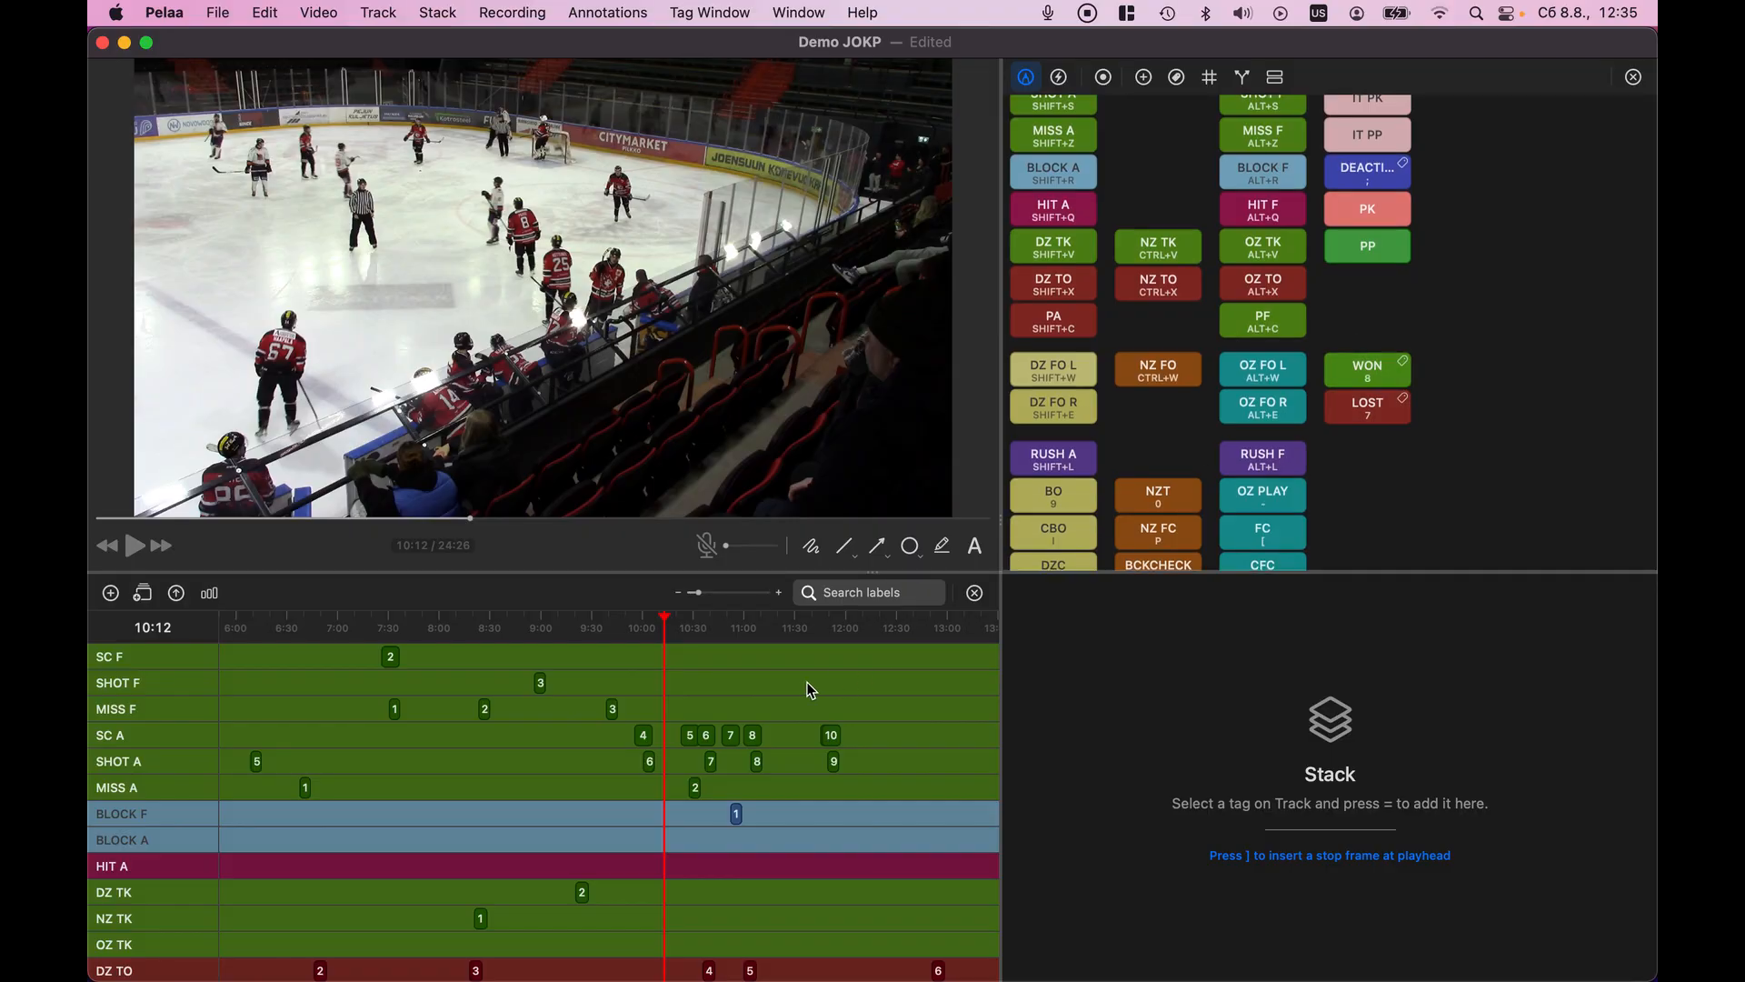
type("won")
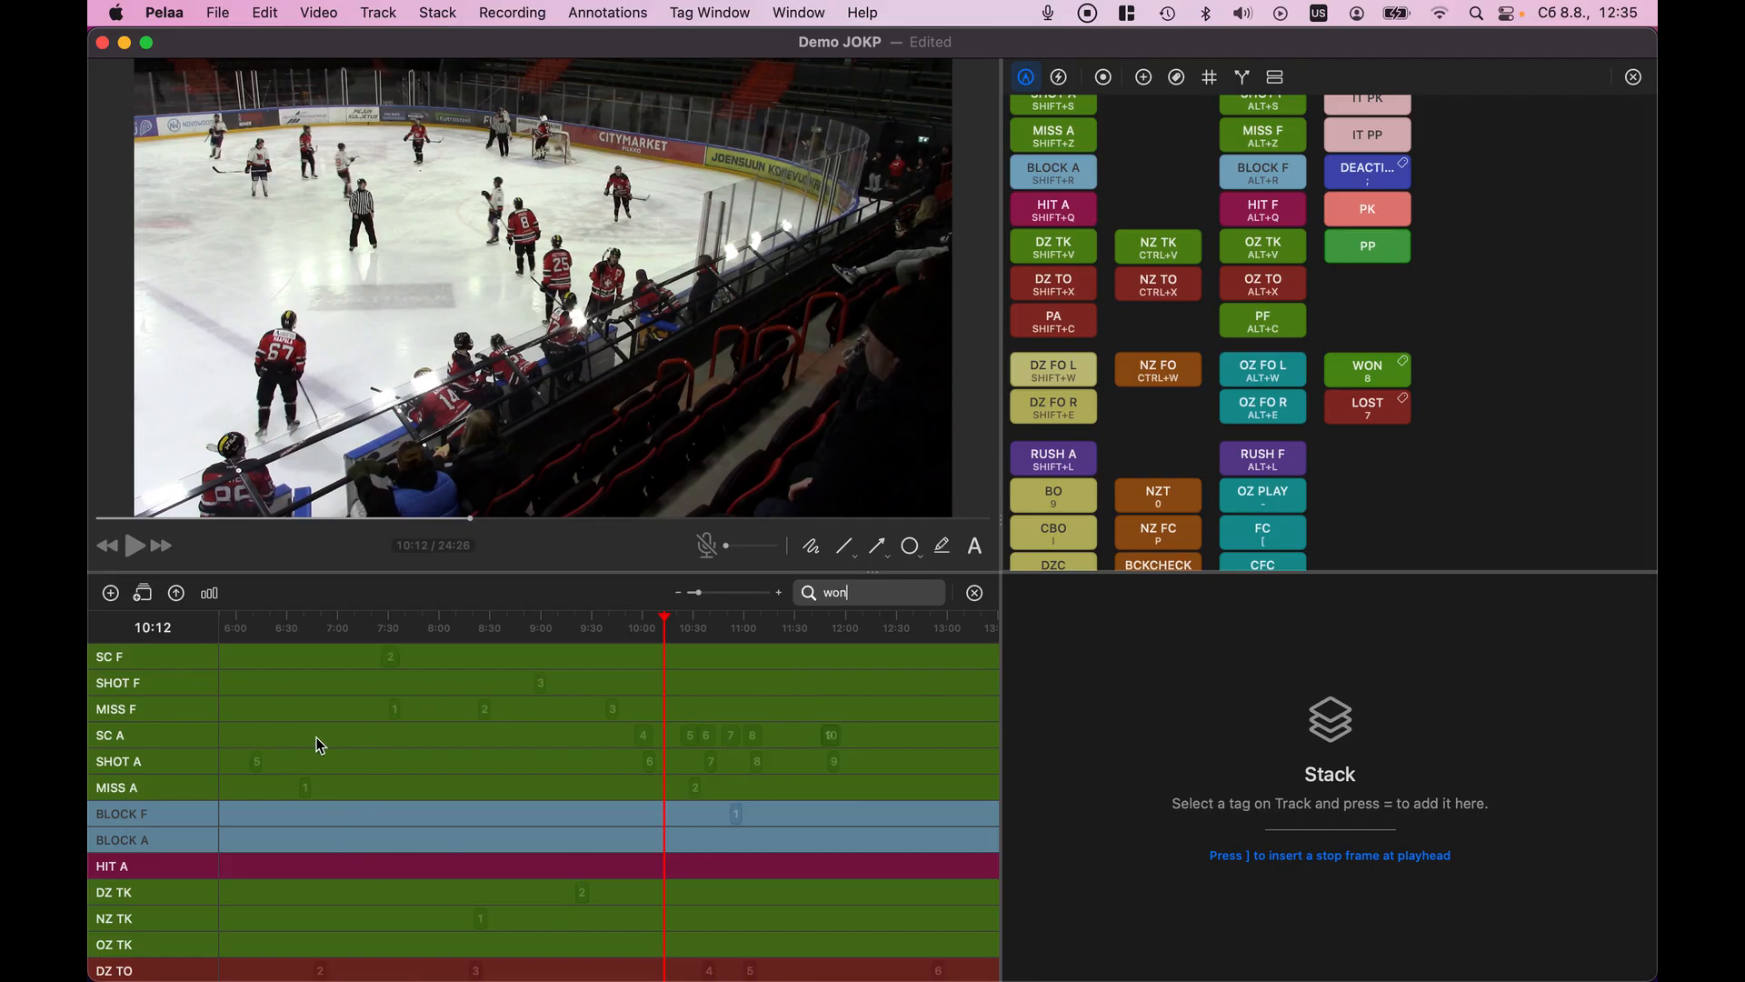
Enlarge the timeline area, find the highlighted OZ FO L tag 1, and jump the video to it
left_click_drag(1014, 577, 1089, 424)
scroll(705, 675, "down", 3)
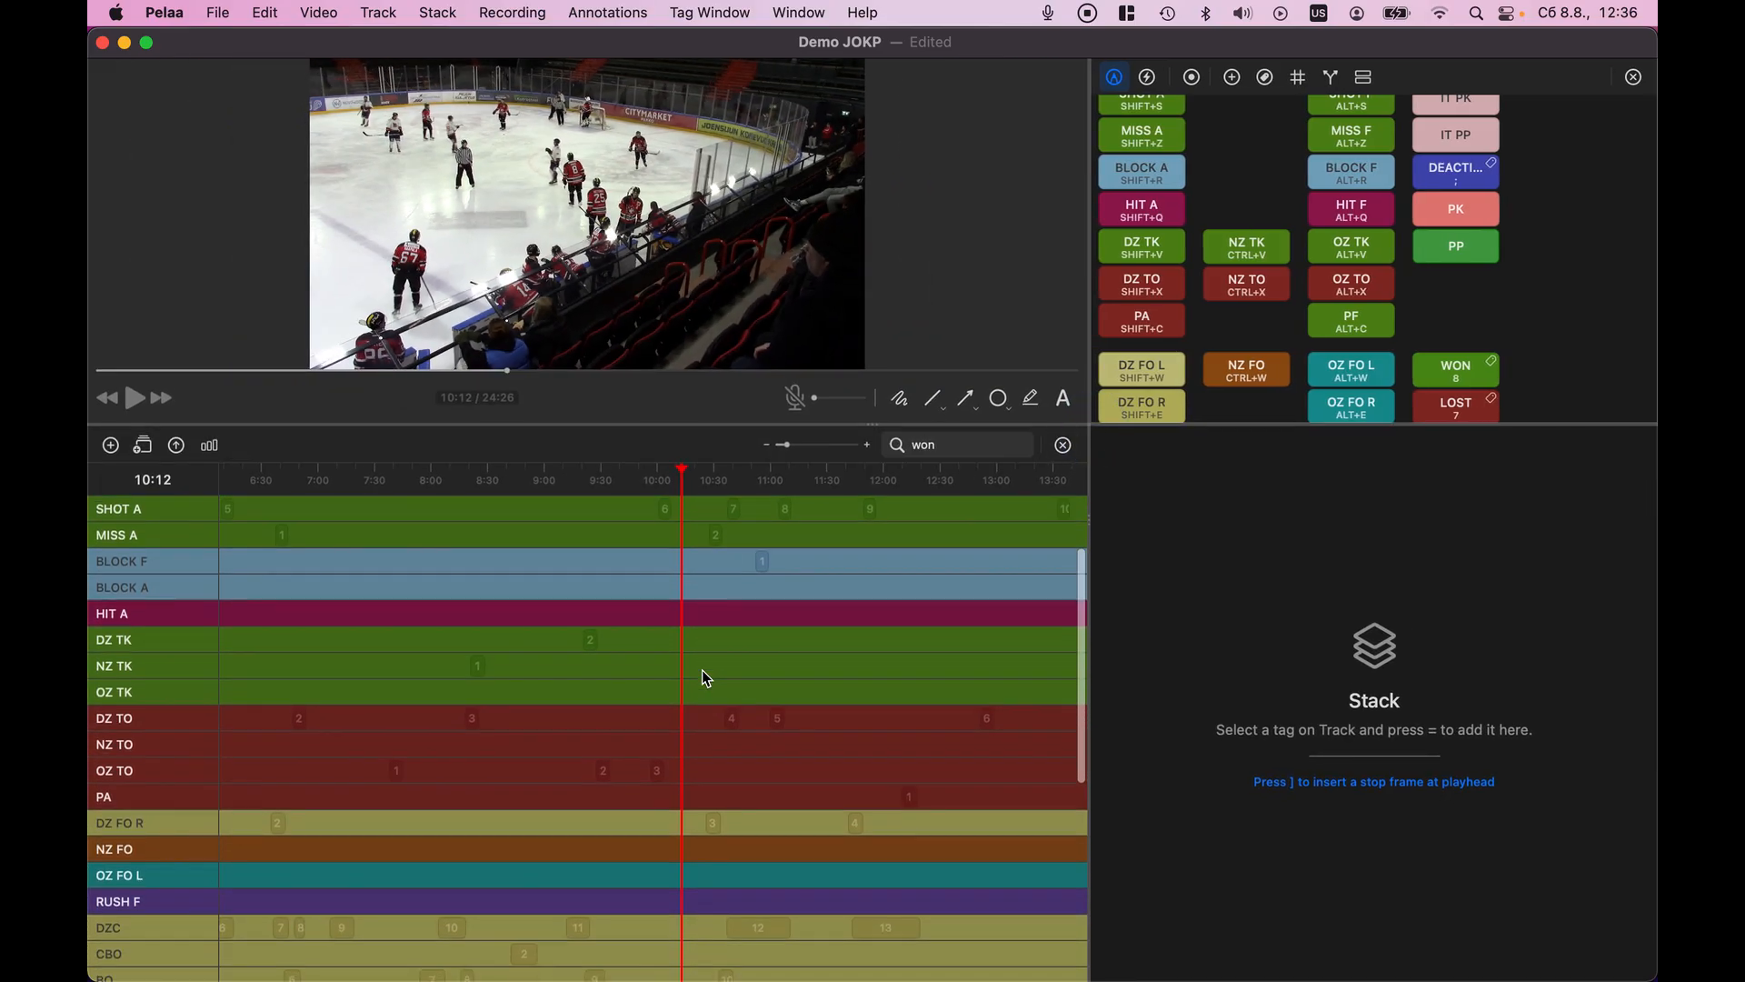
scroll(701, 669, "down", 5)
scroll(691, 732, "left", 3)
scroll(691, 733, "left", 8)
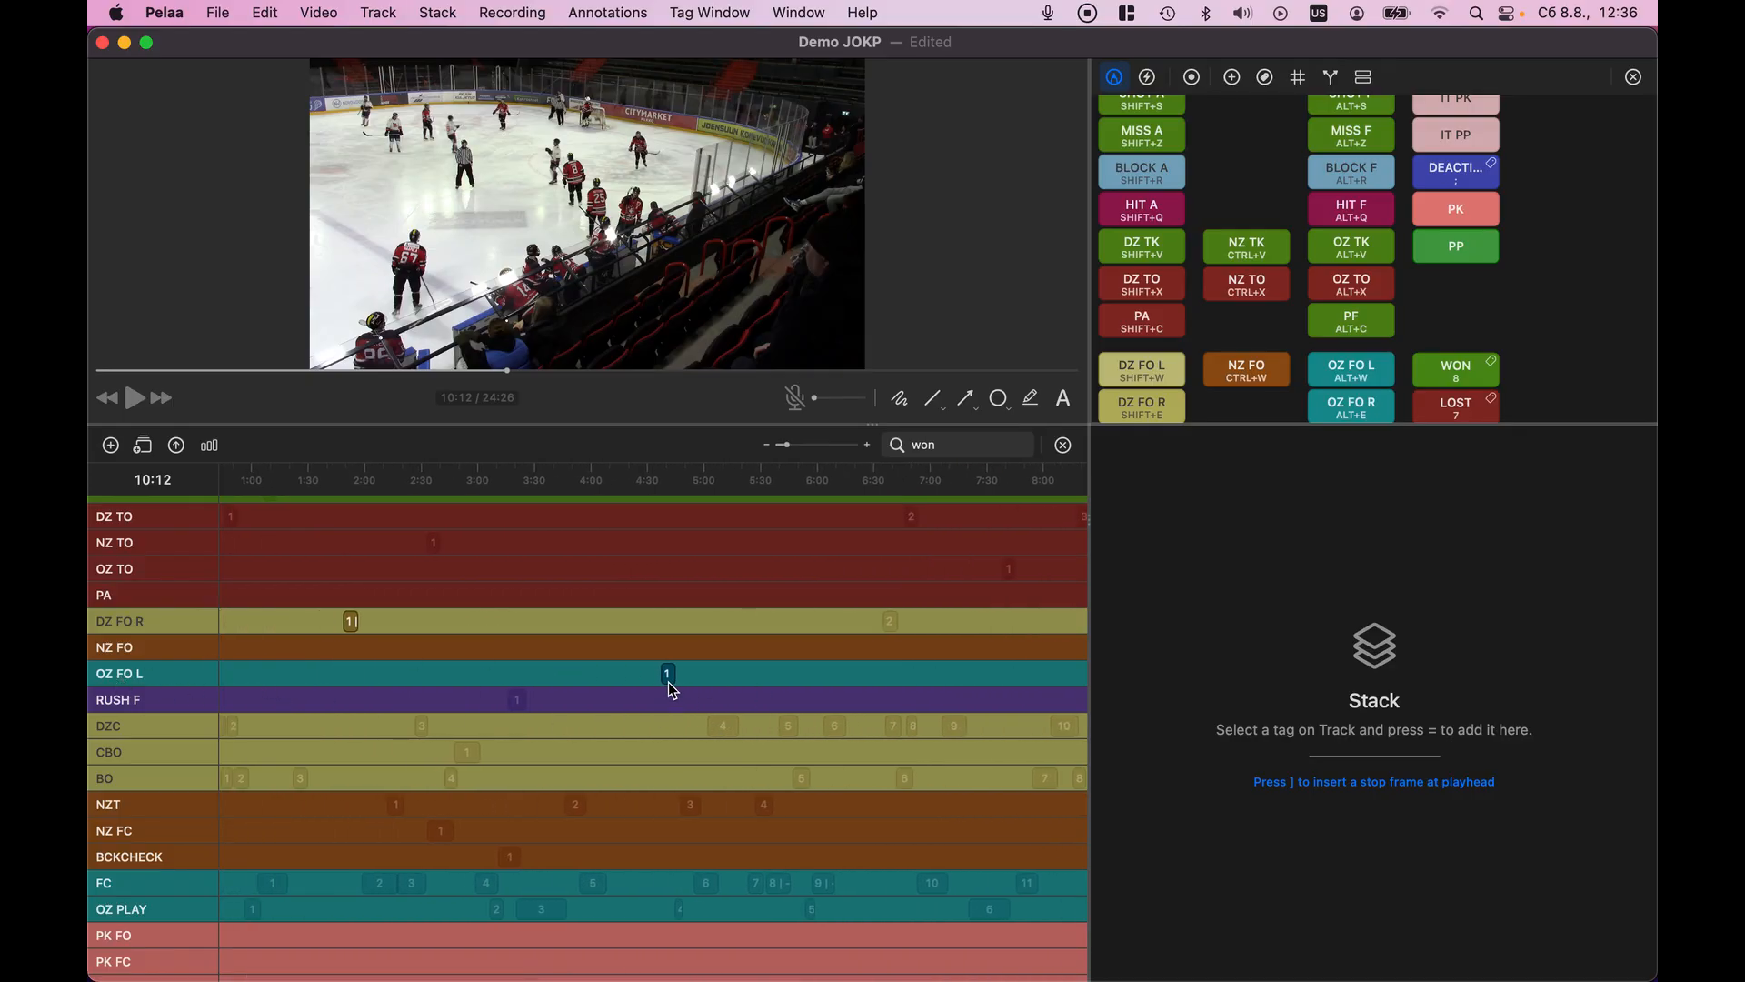
mouse_move(674, 691)
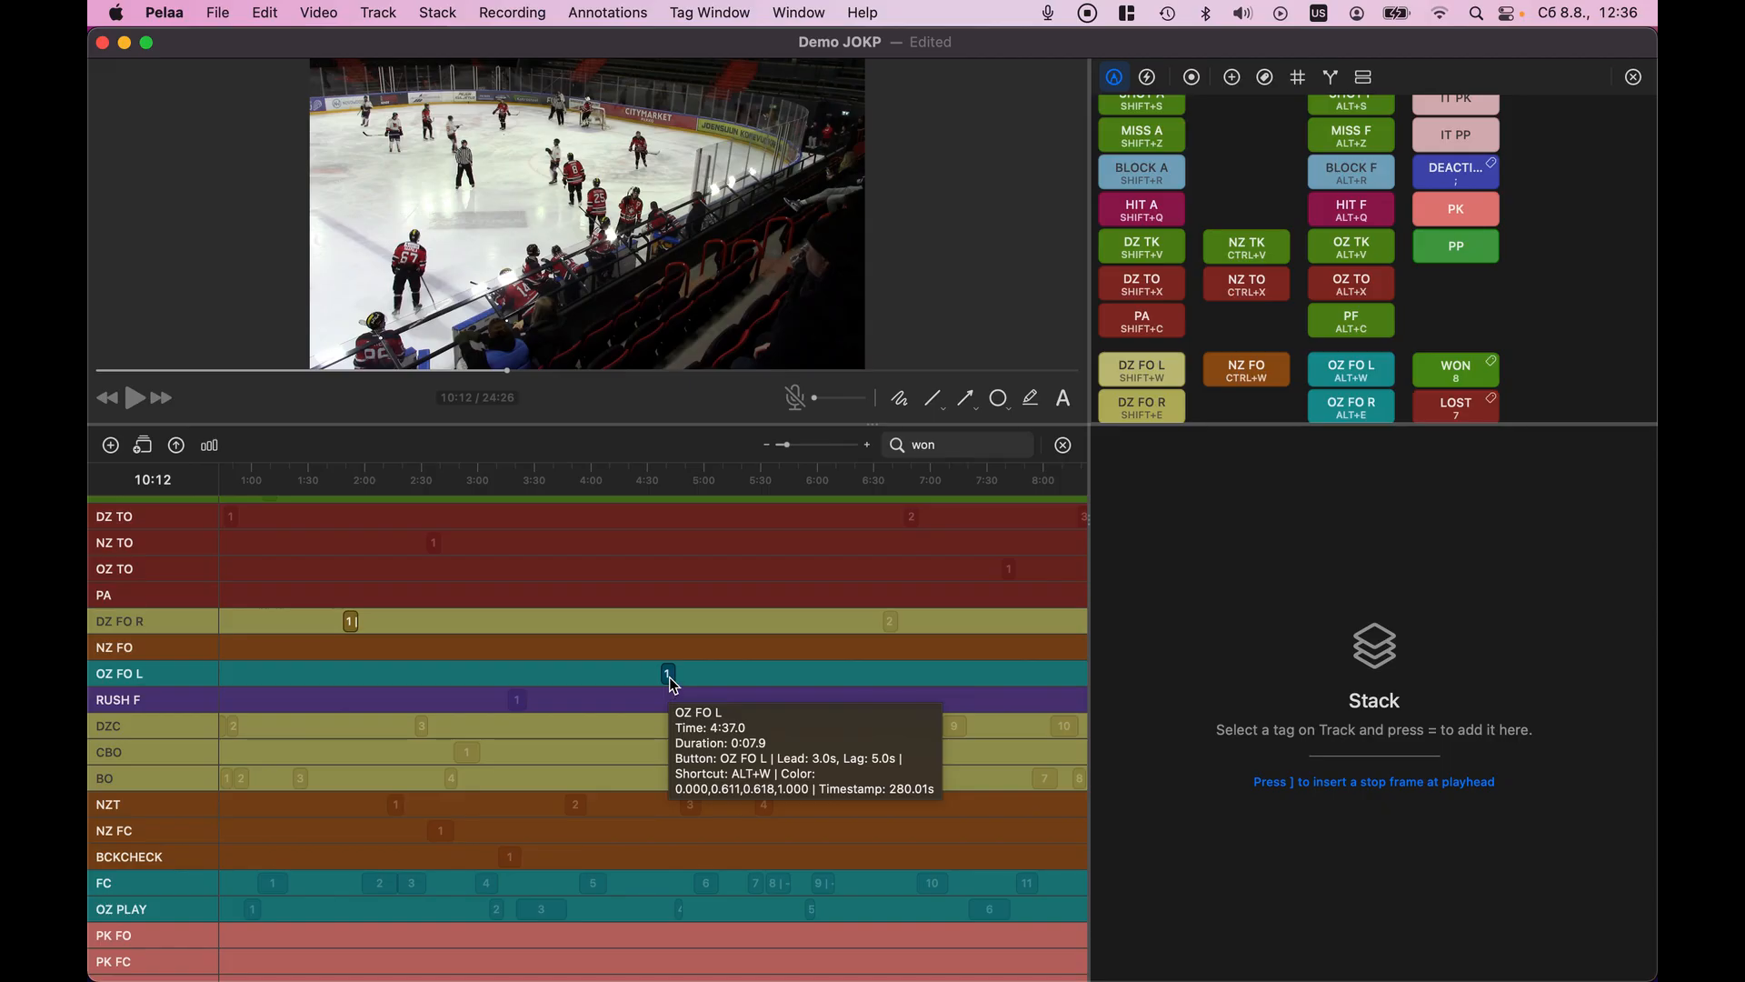
left_click(670, 675)
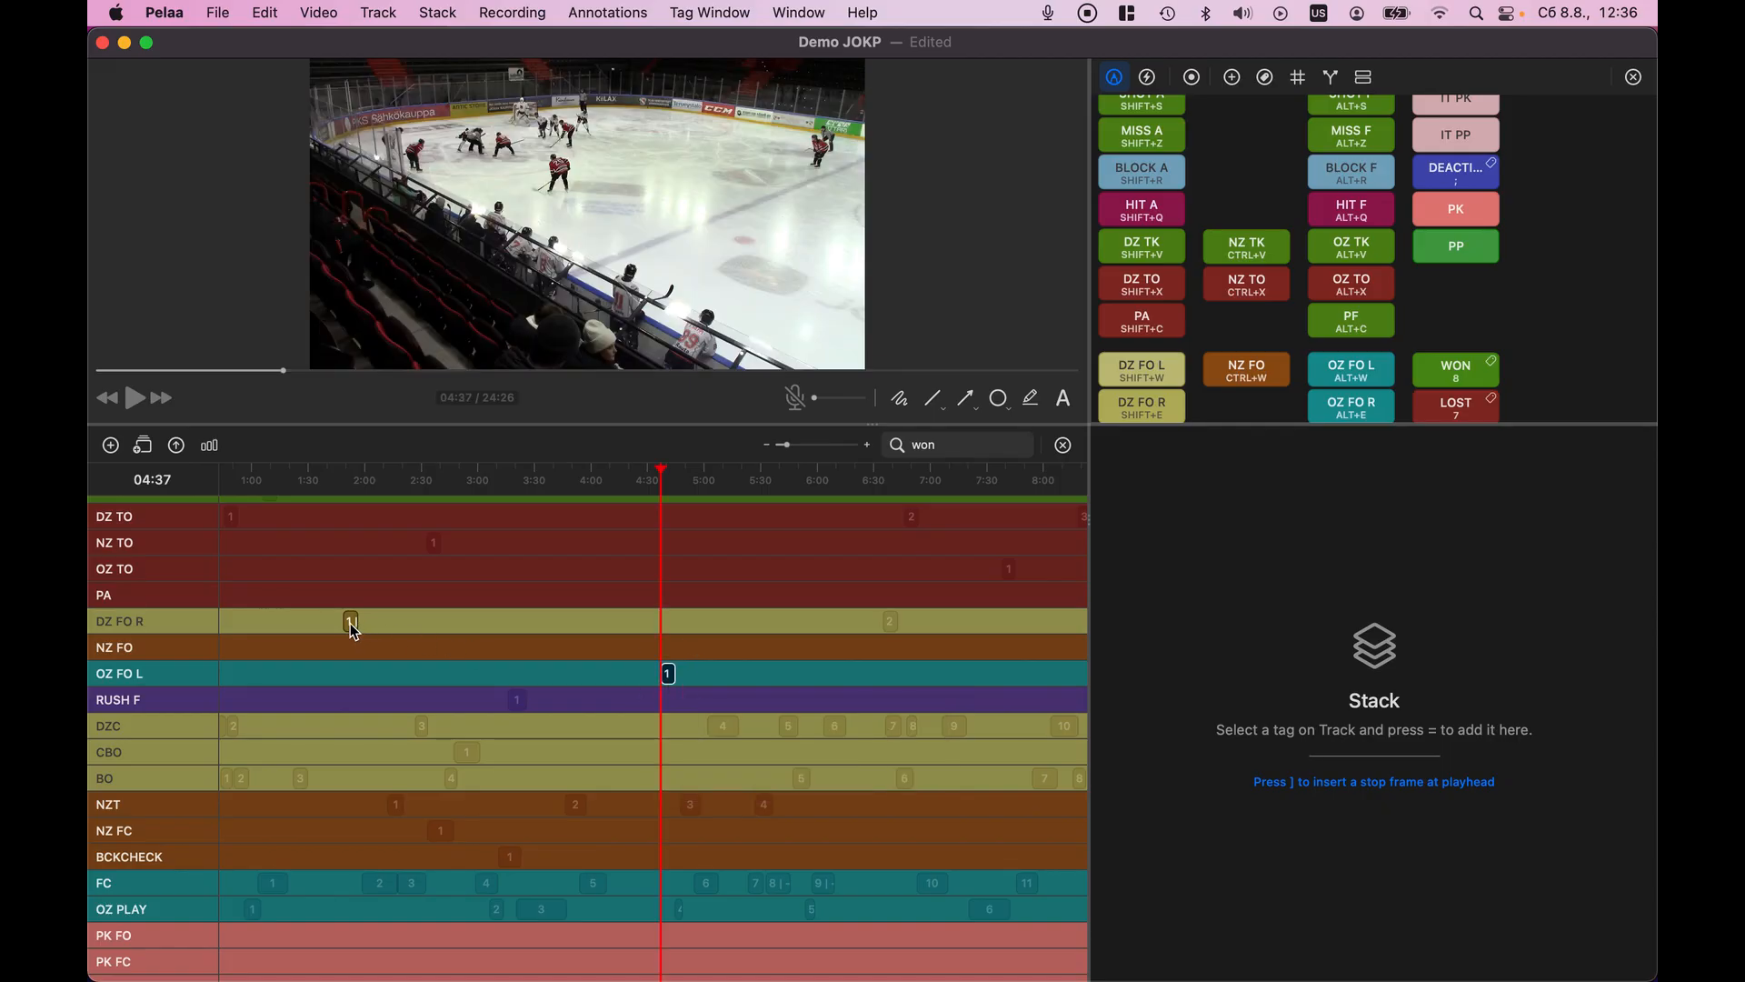
Zoom the timeline in on the OZ FO L tag to read its label and details, and zoom back out
scroll(673, 681, "up", 10)
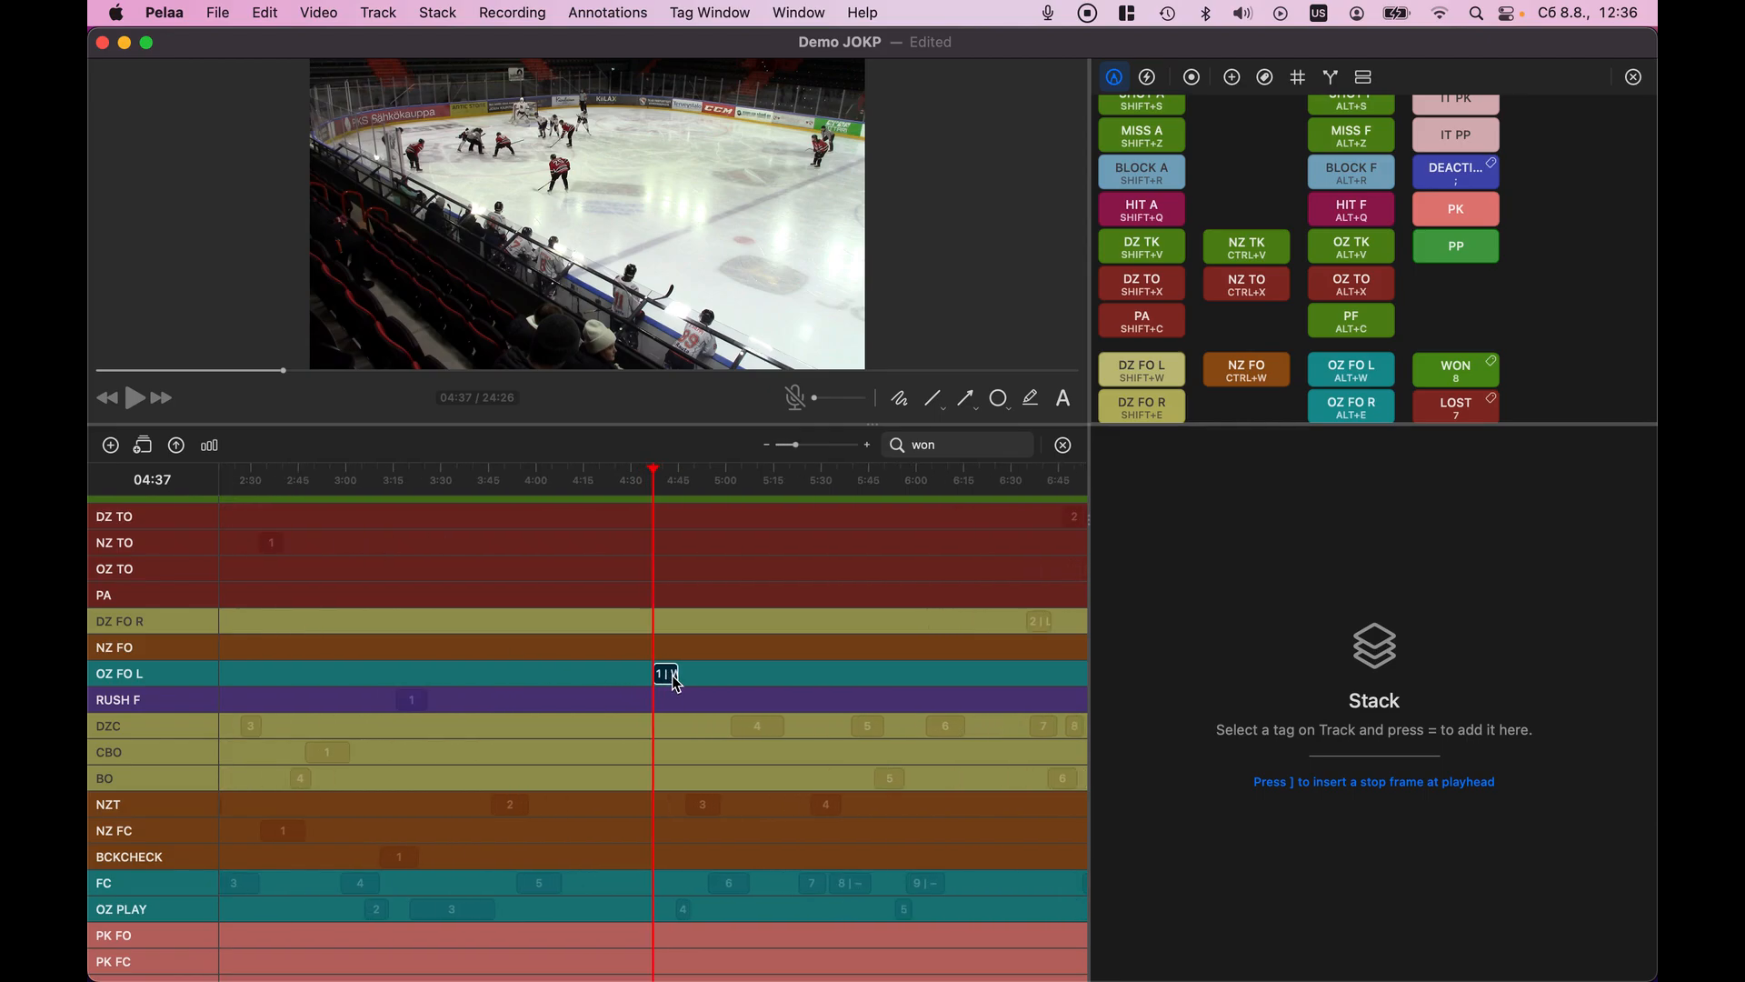
scroll(659, 653, "up", 2)
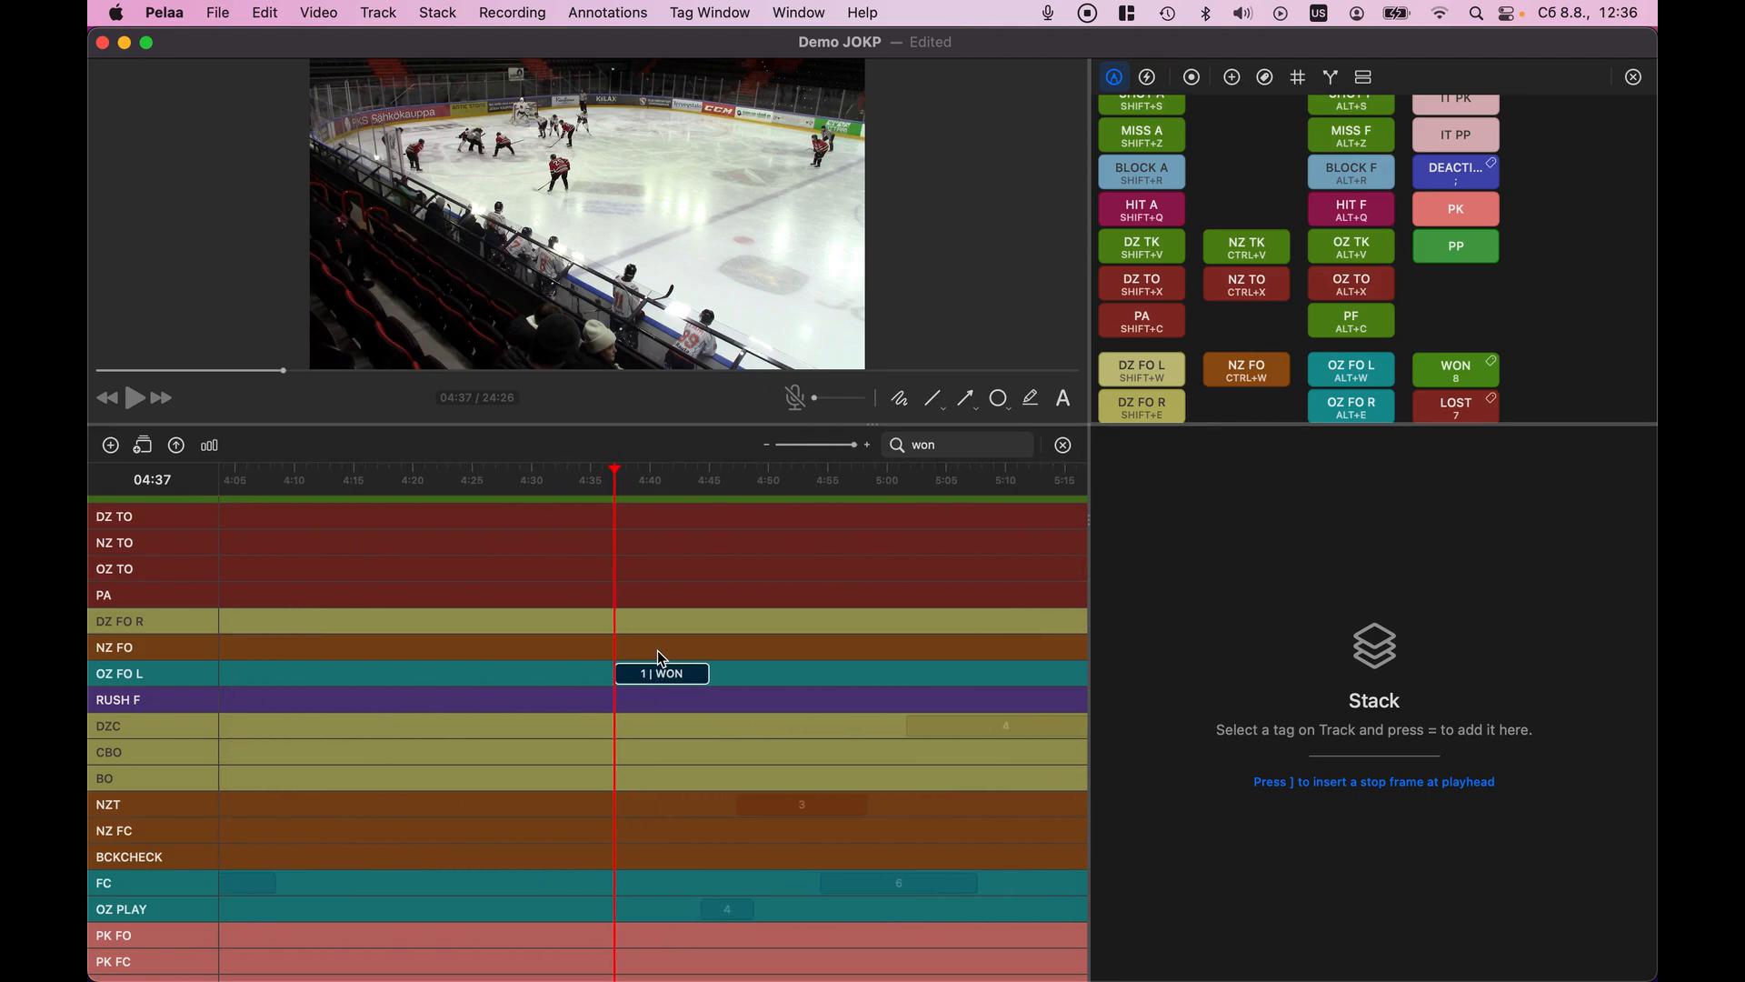
mouse_move(644, 679)
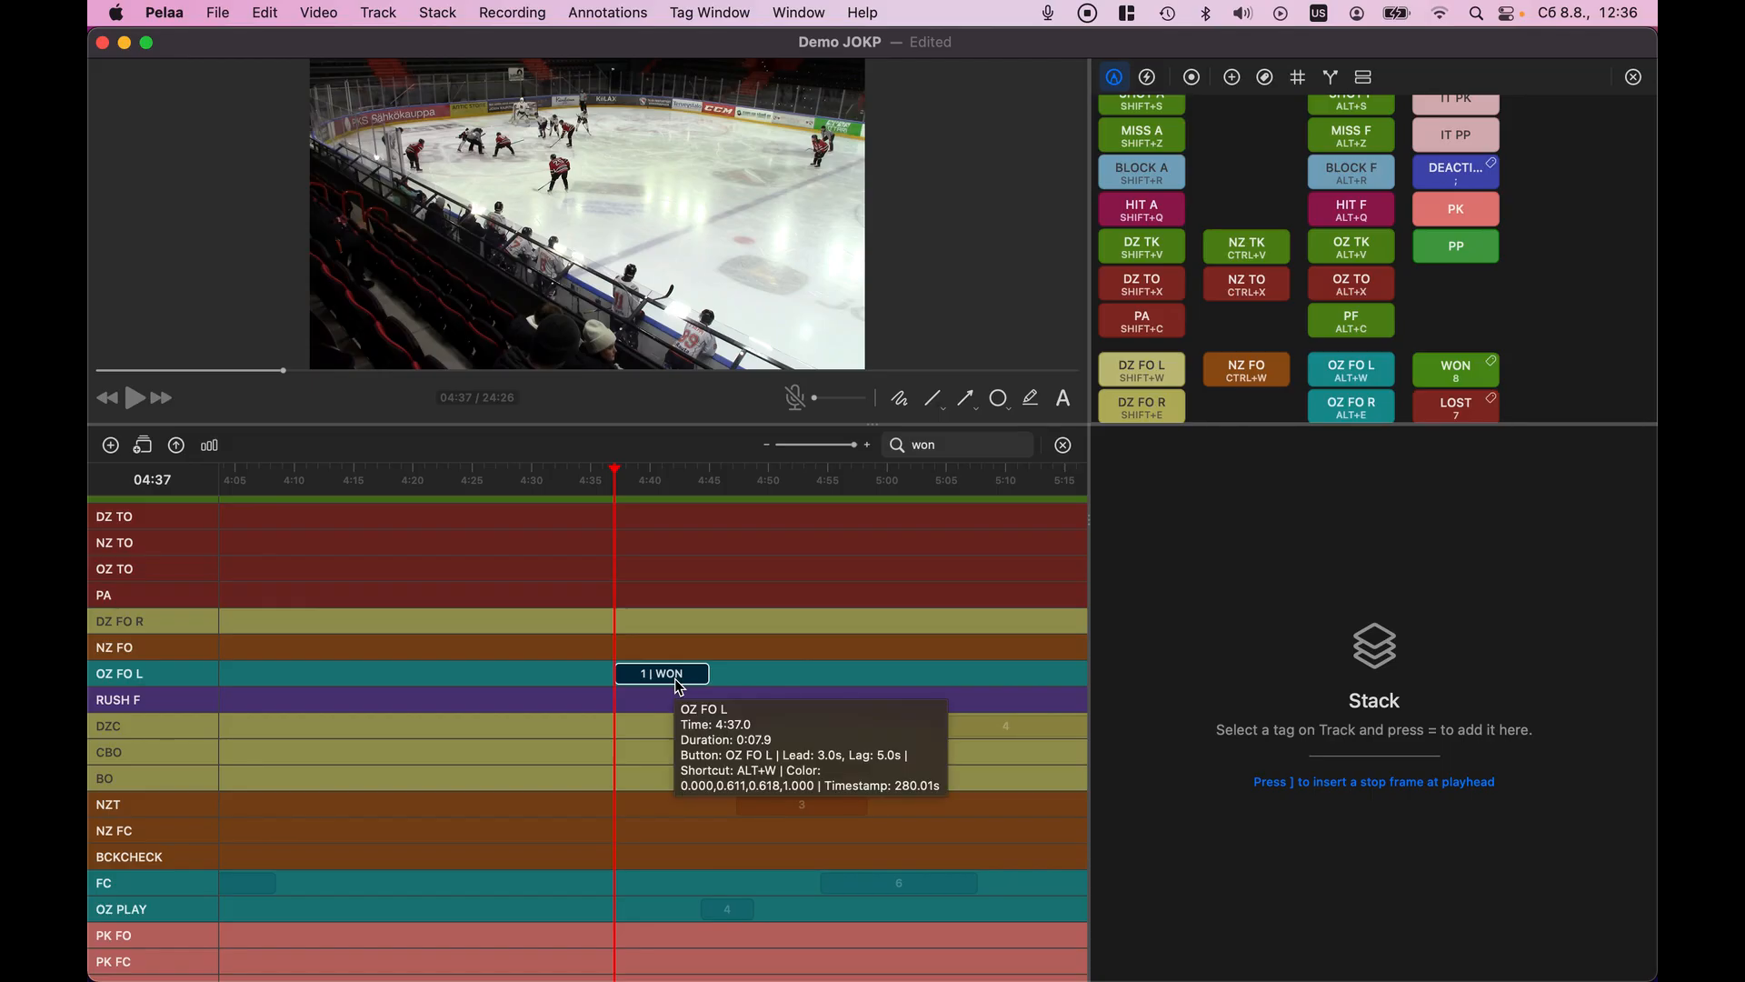
scroll(653, 784, "down", 5)
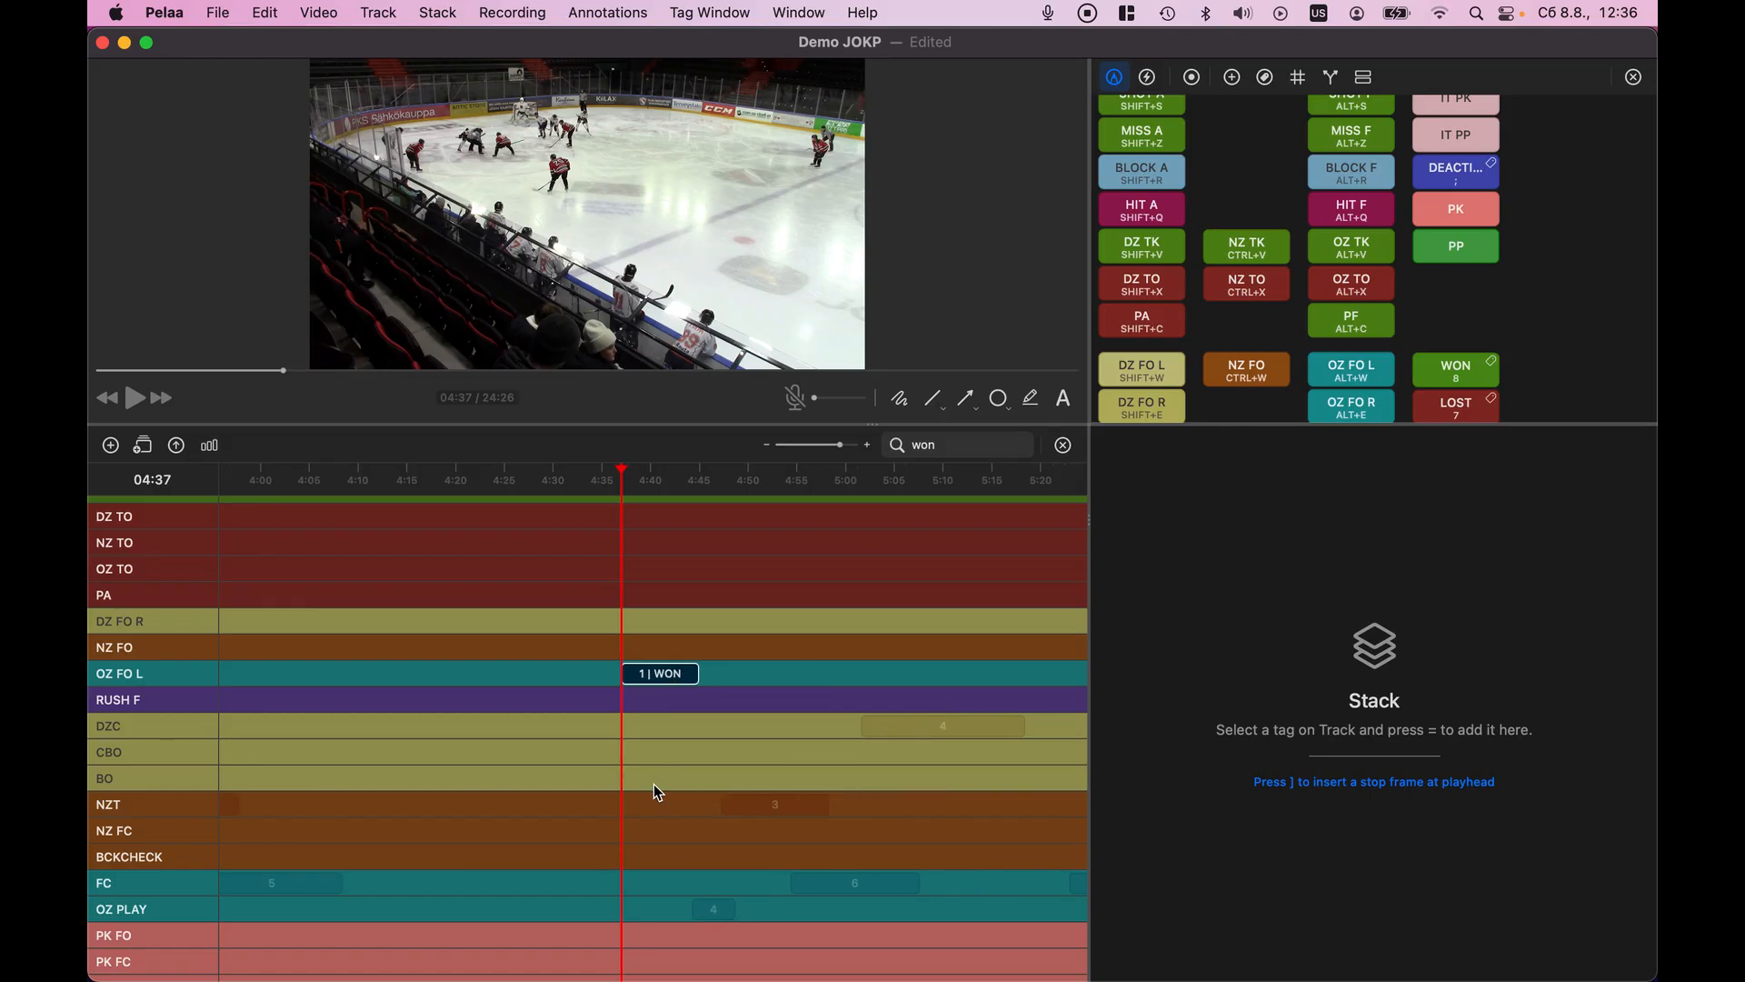
scroll(653, 784, "down", 5)
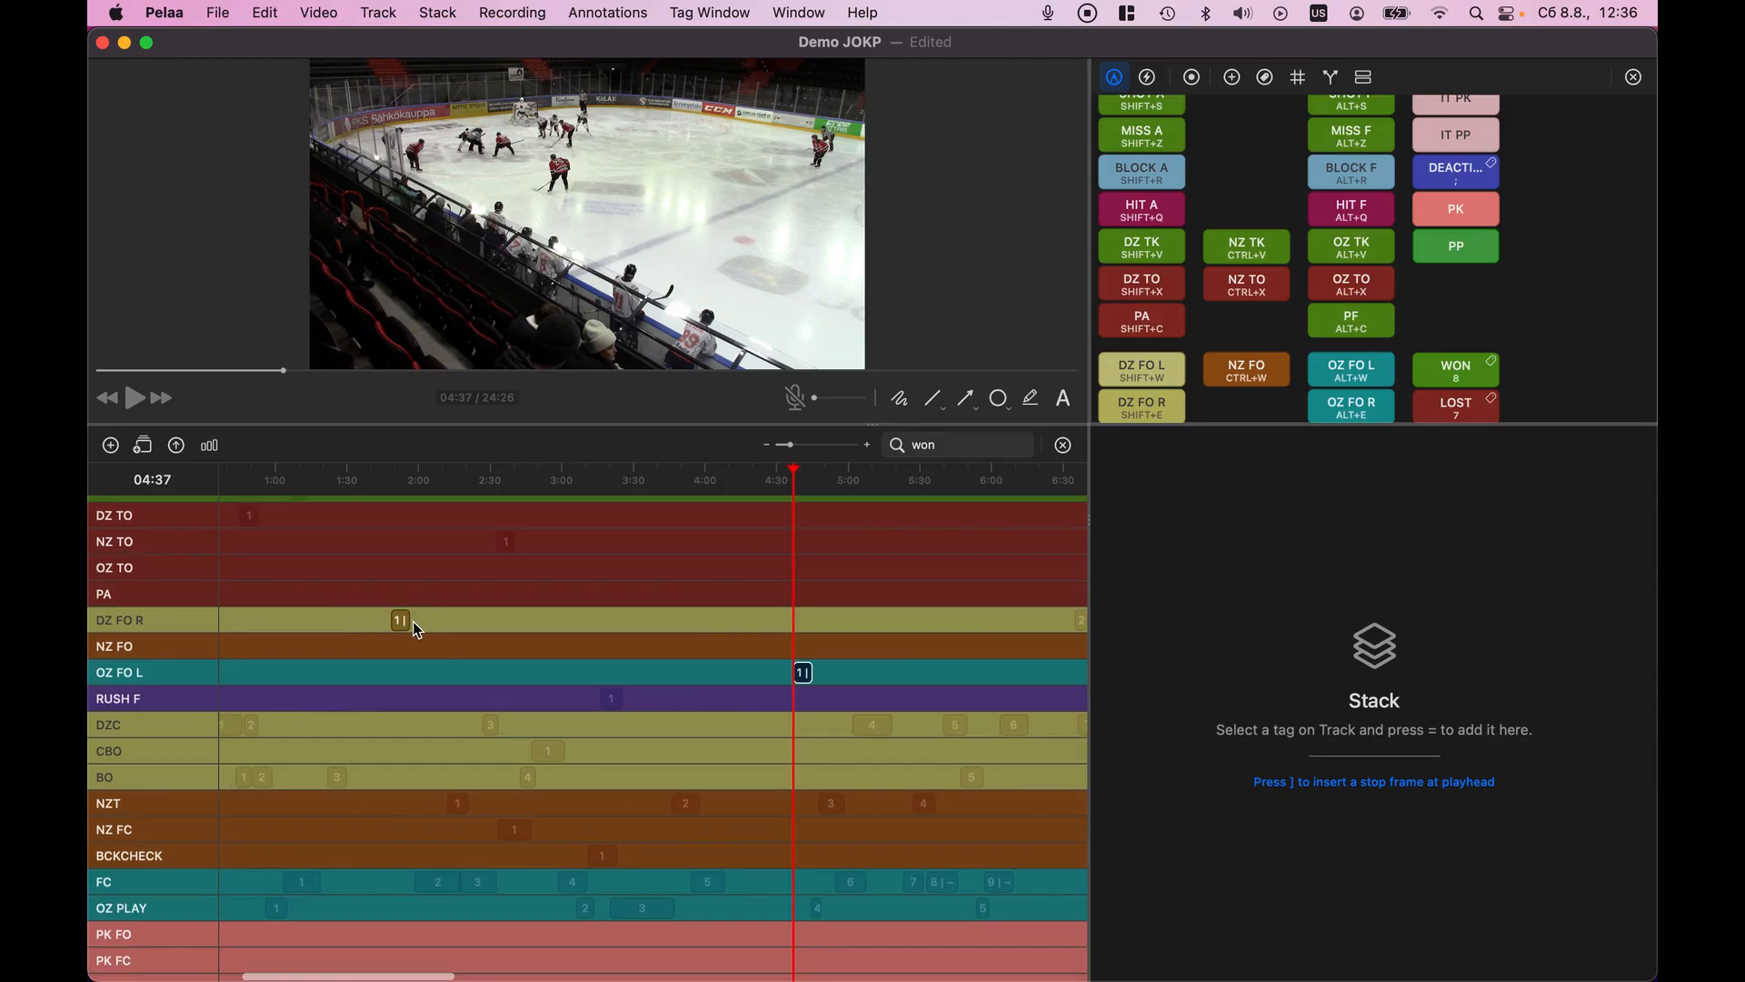
Jump to DZ FO R tag 1 and examine the remaining timeline for matching PK FO tags
left_click(401, 622)
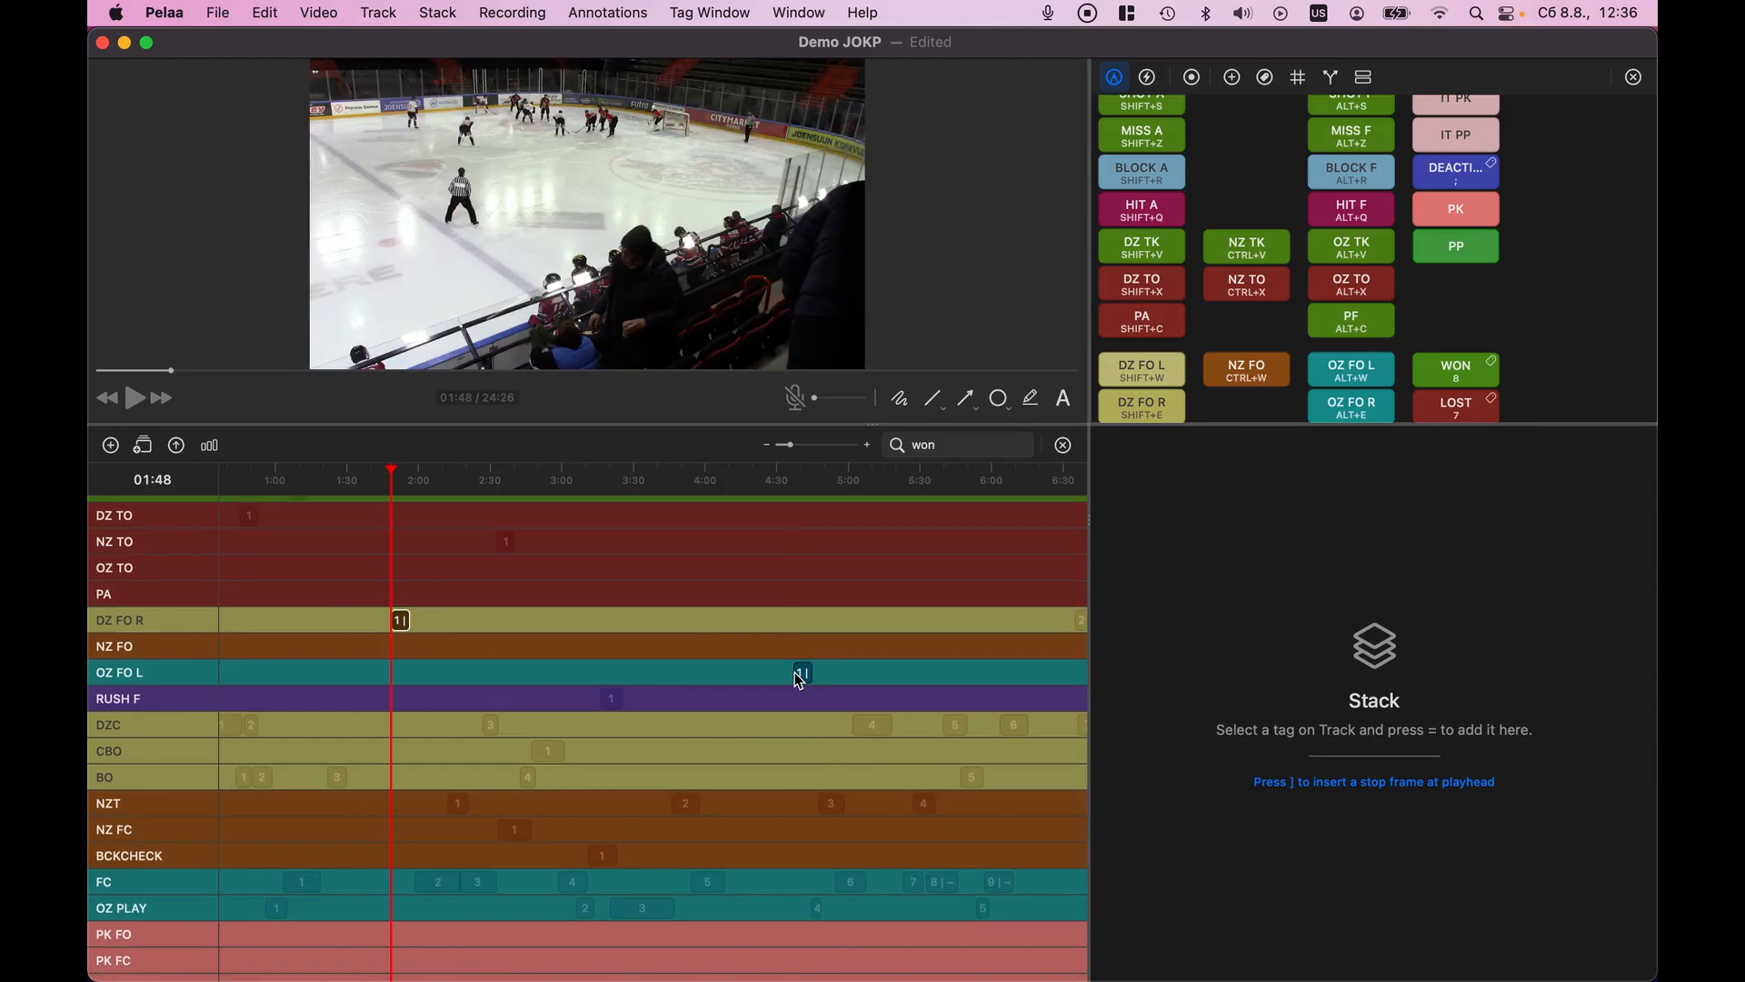
scroll(799, 677, "down", 5)
scroll(799, 677, "right", 5)
scroll(733, 829, "right", 15)
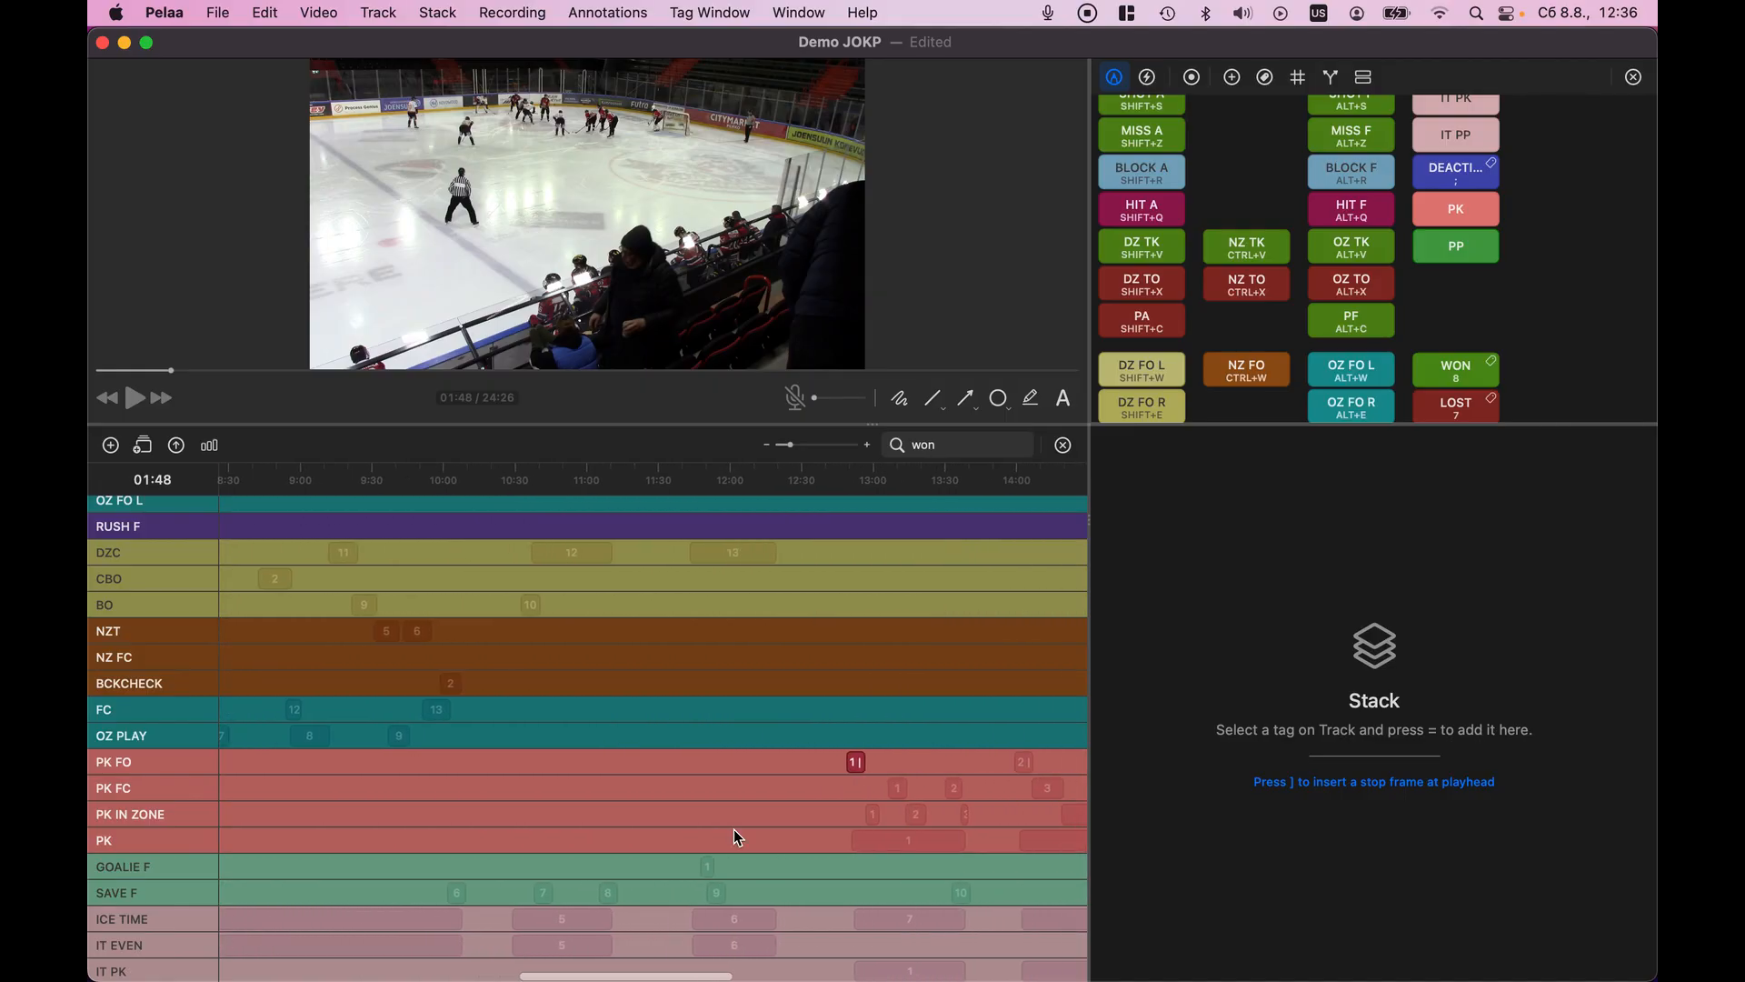
scroll(734, 829, "up", 1)
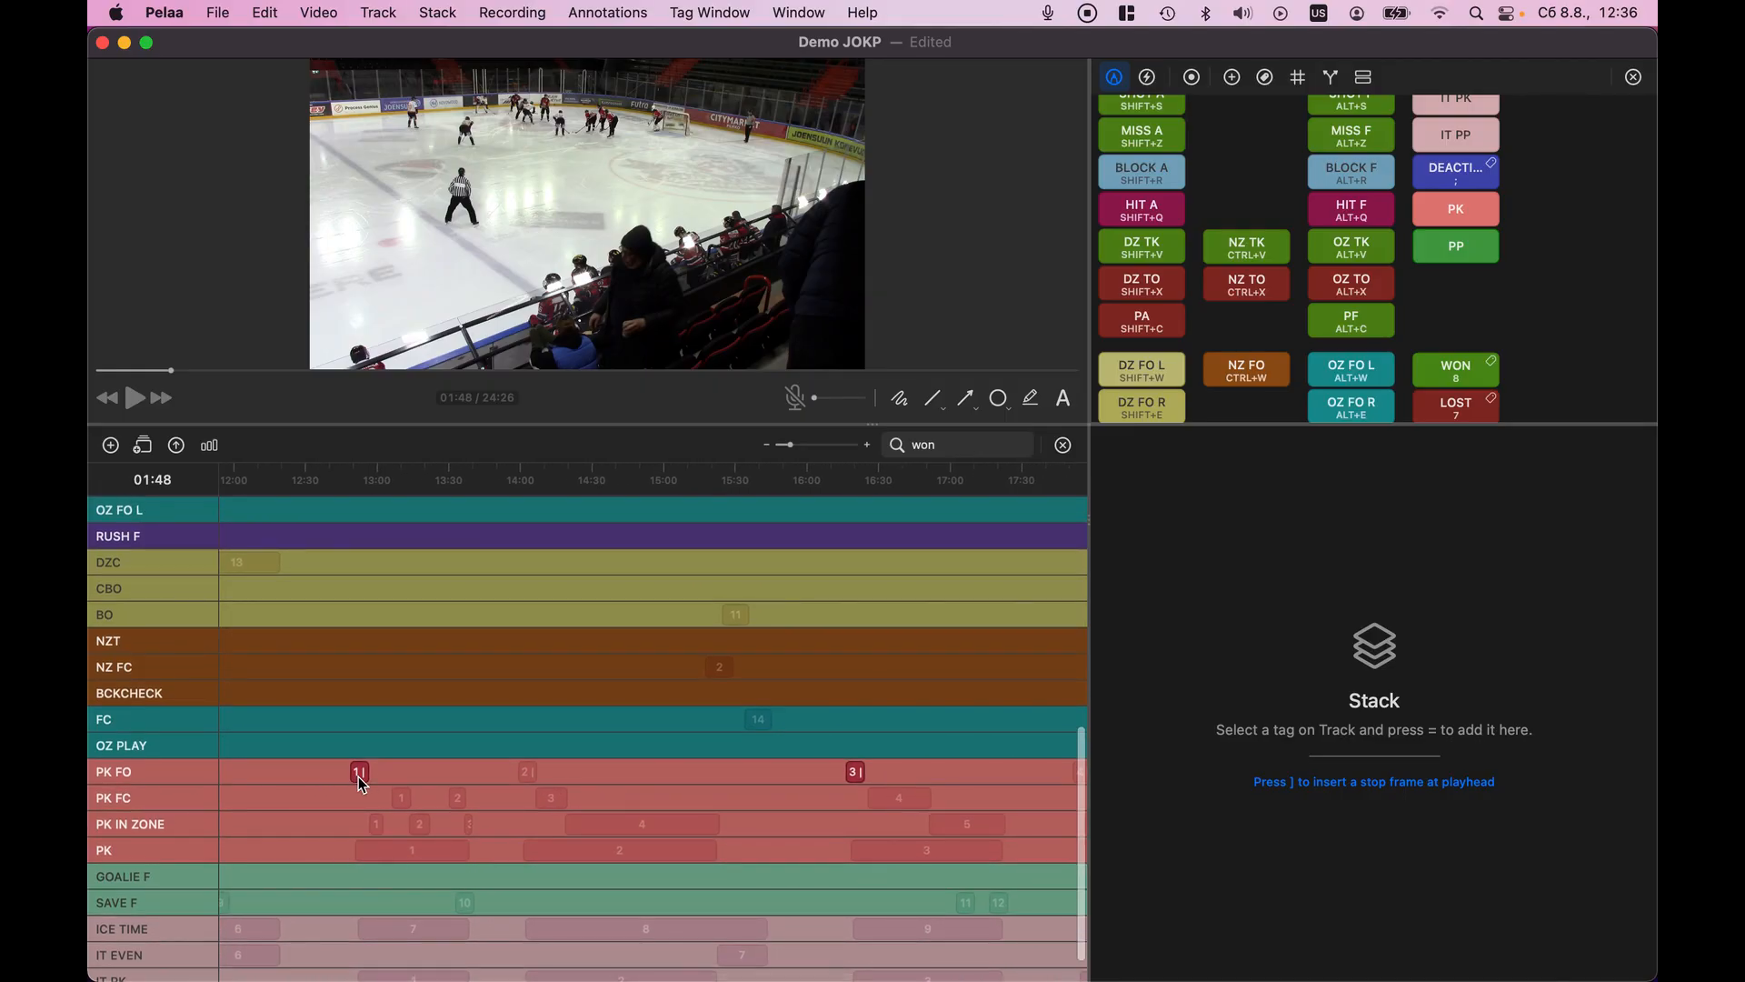
scroll(568, 722, "left", 9)
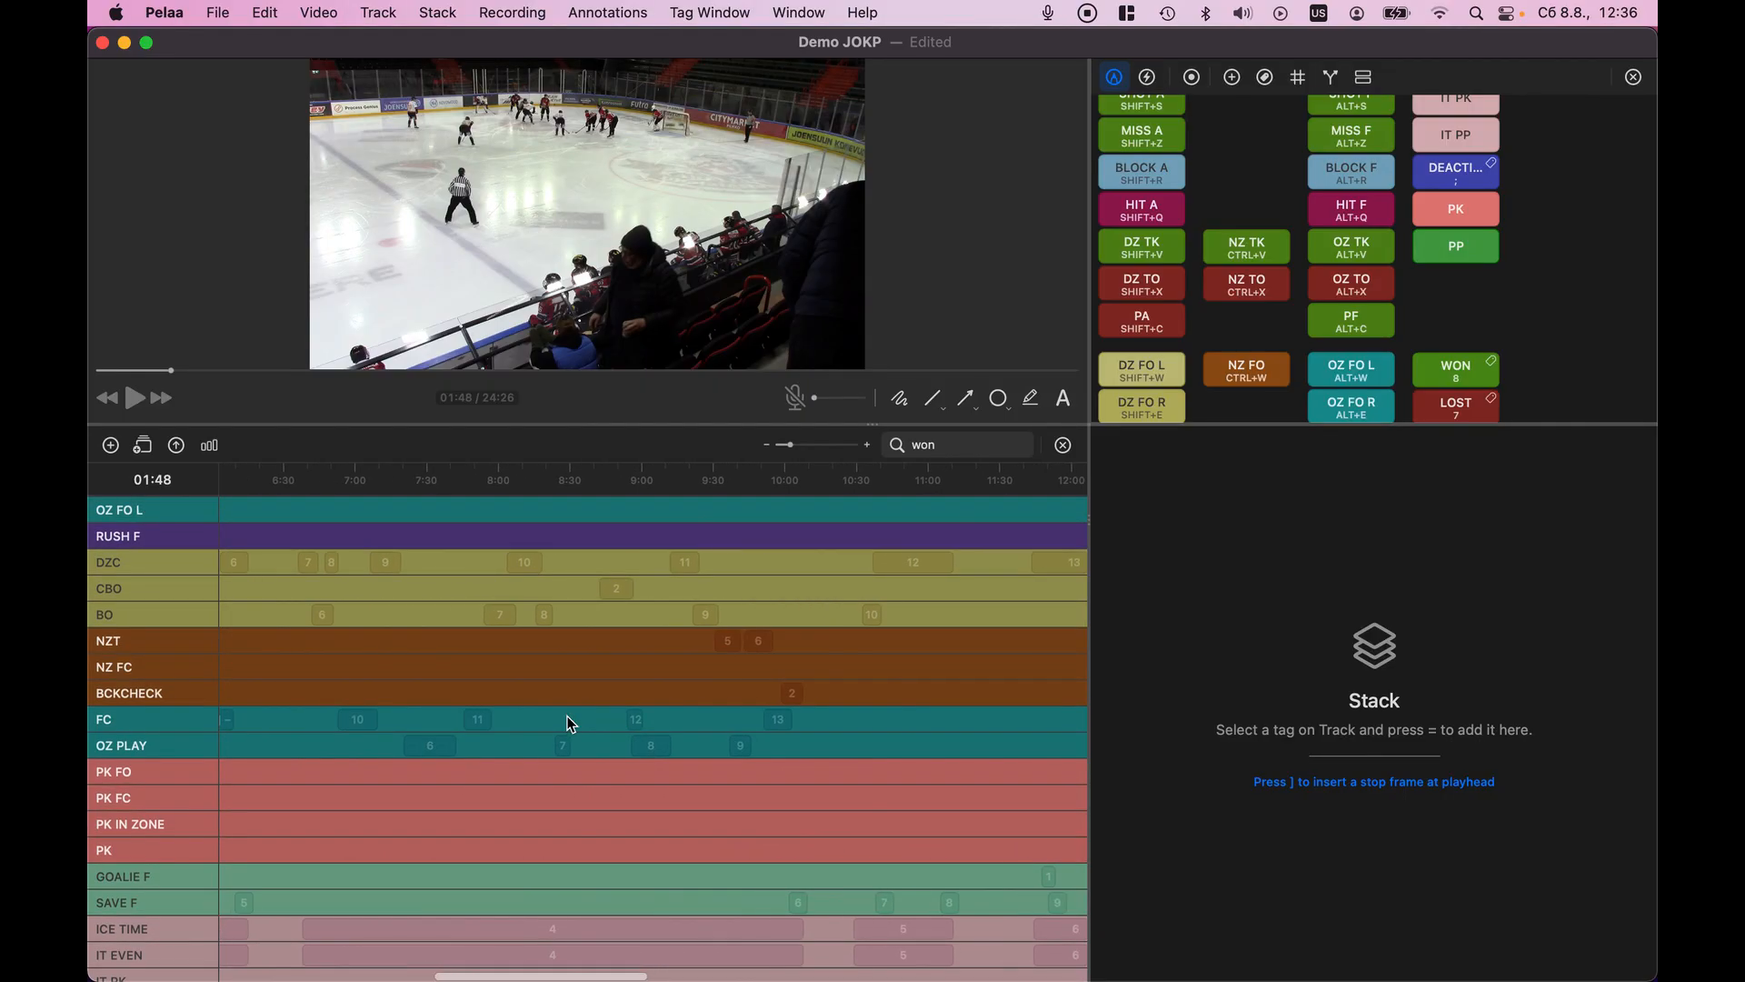
Clear the timeline's label search and return to the tags around the playhead
double_click(945, 444)
key("BackSpace")
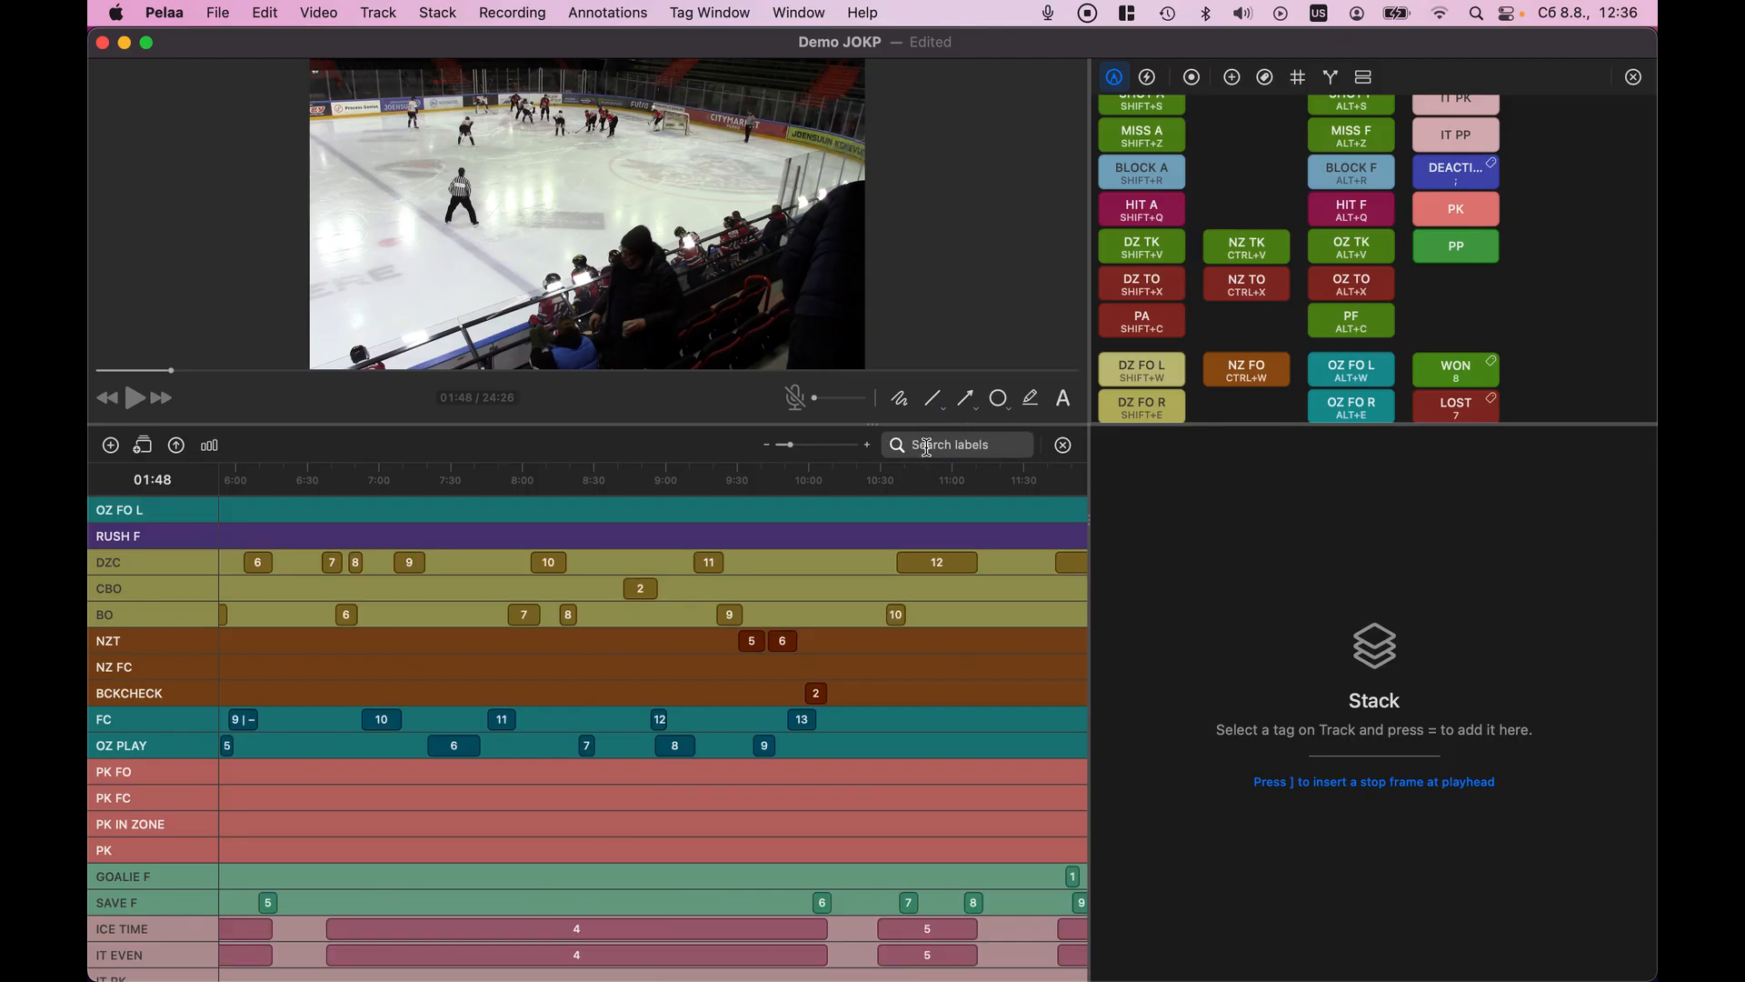
scroll(649, 798, "left", 5)
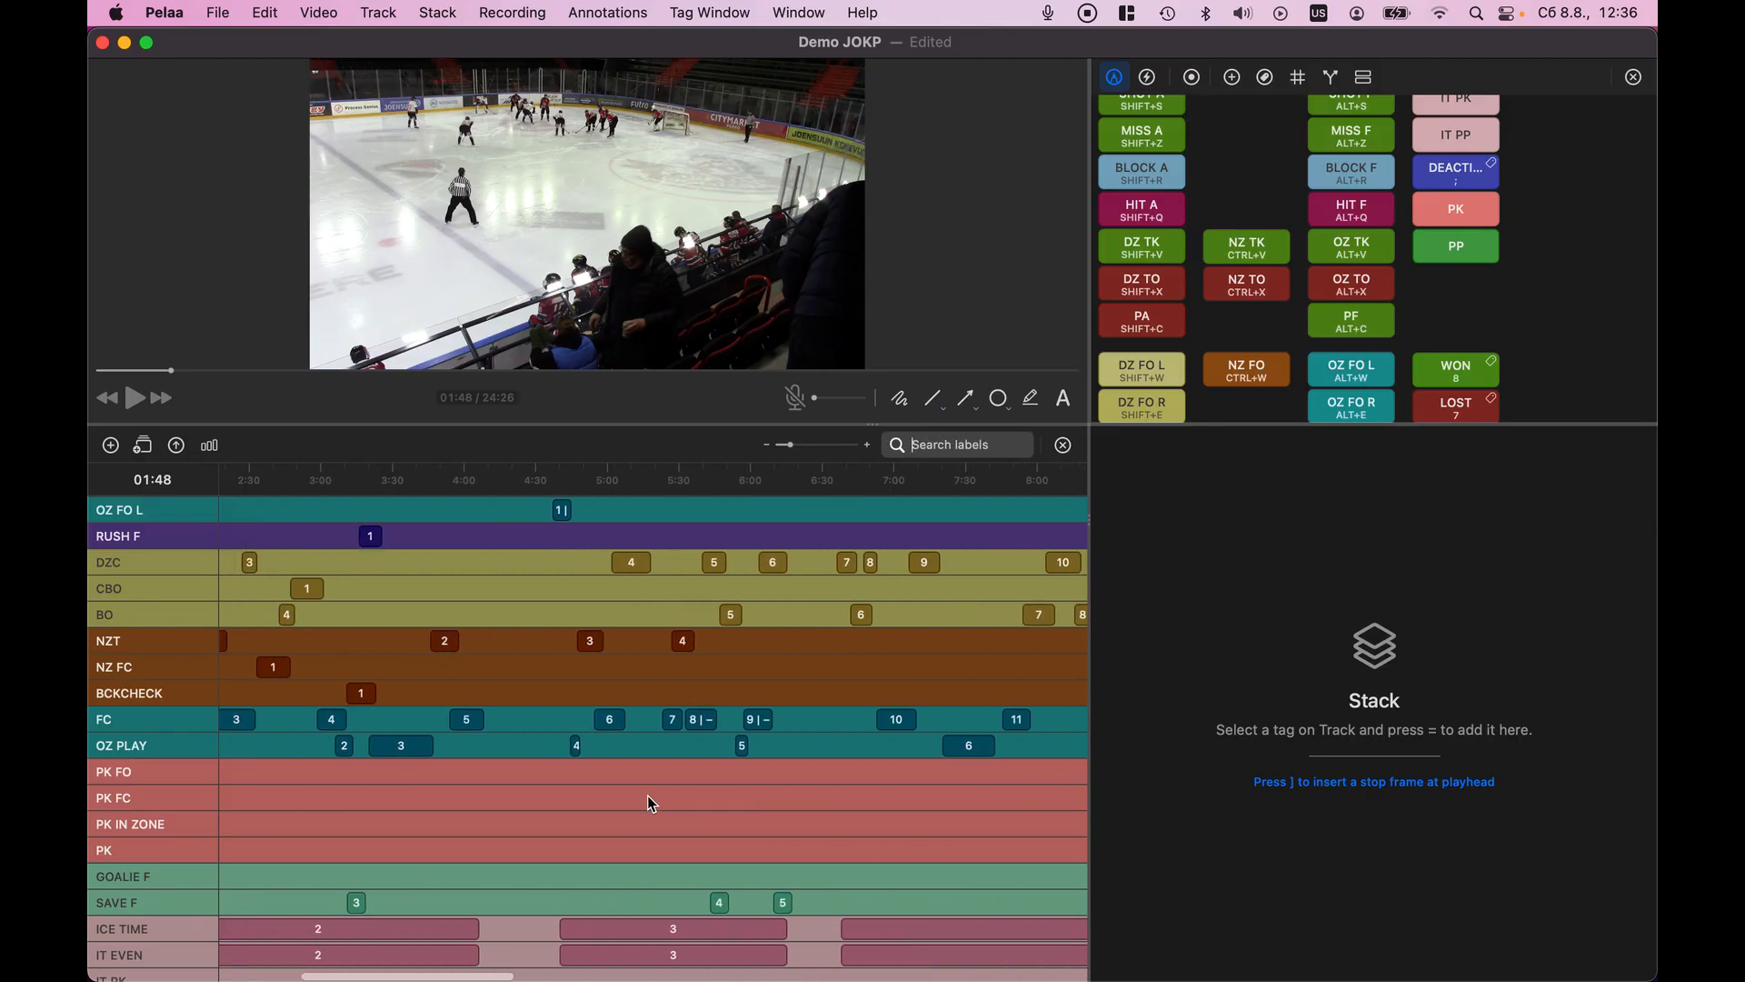
scroll(649, 799, "up", 4)
scroll(648, 797, "up", 1)
scroll(648, 798, "down", 2)
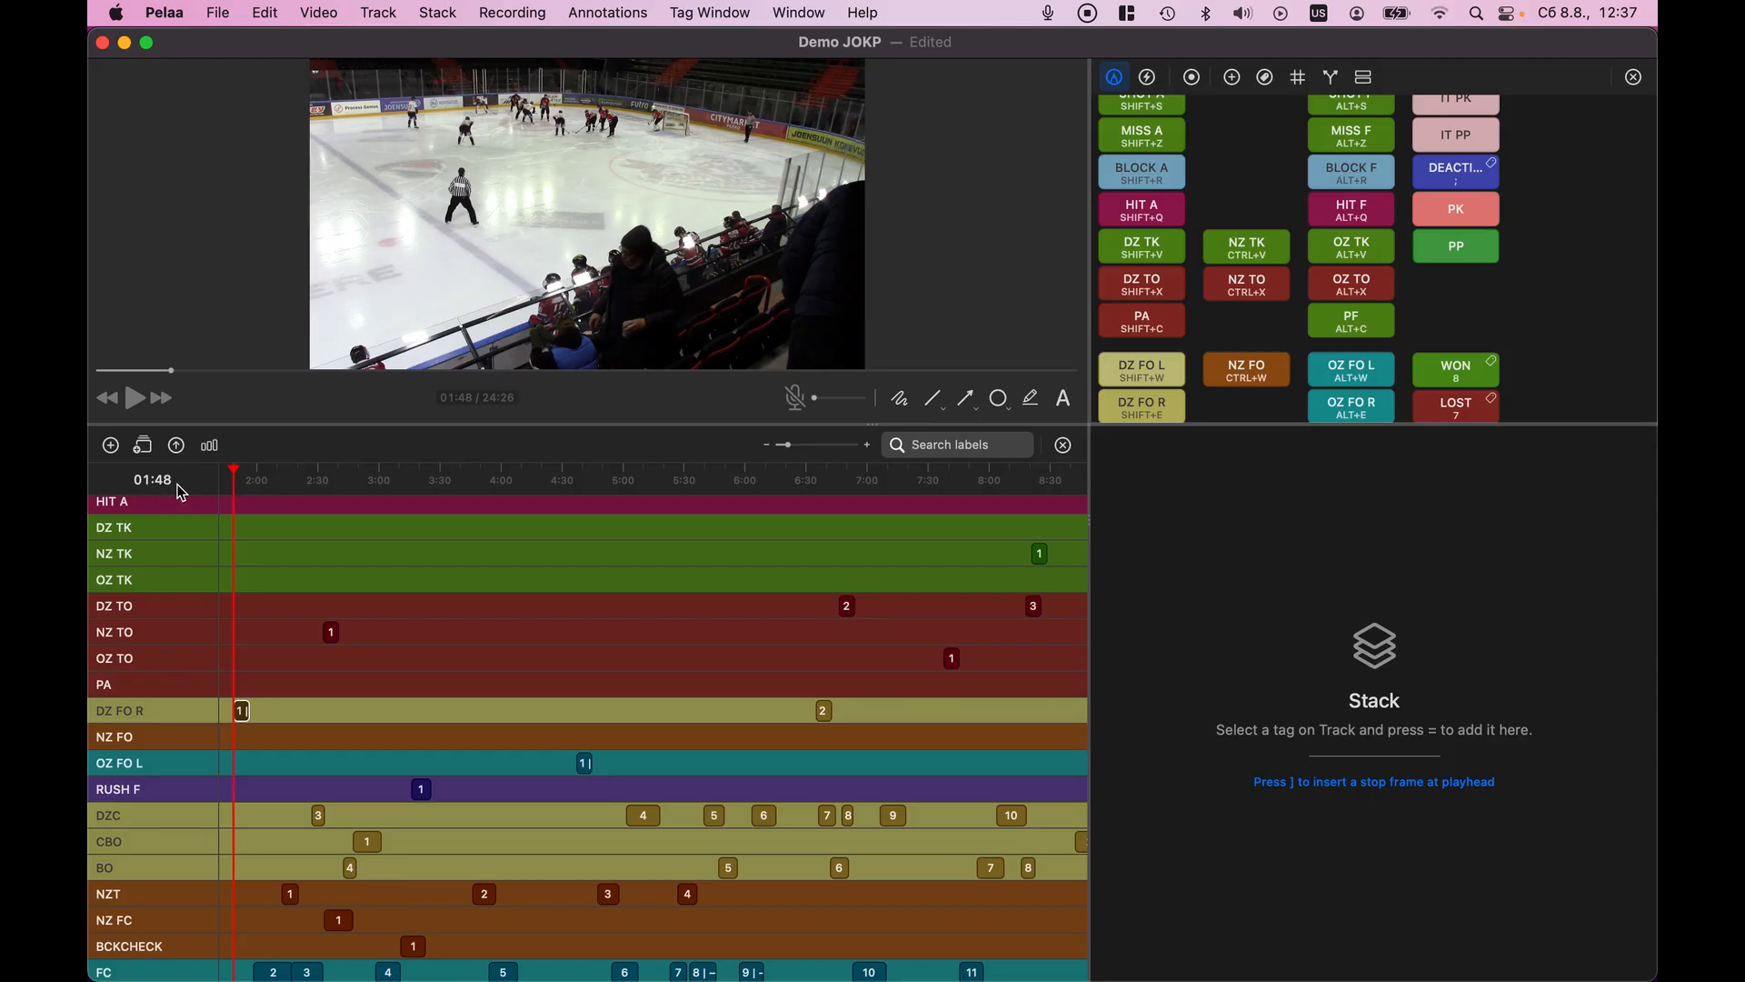
Move the playhead to about 3:19 and on through the OZ FO L and DZC tags to about 6:44
left_click(418, 478)
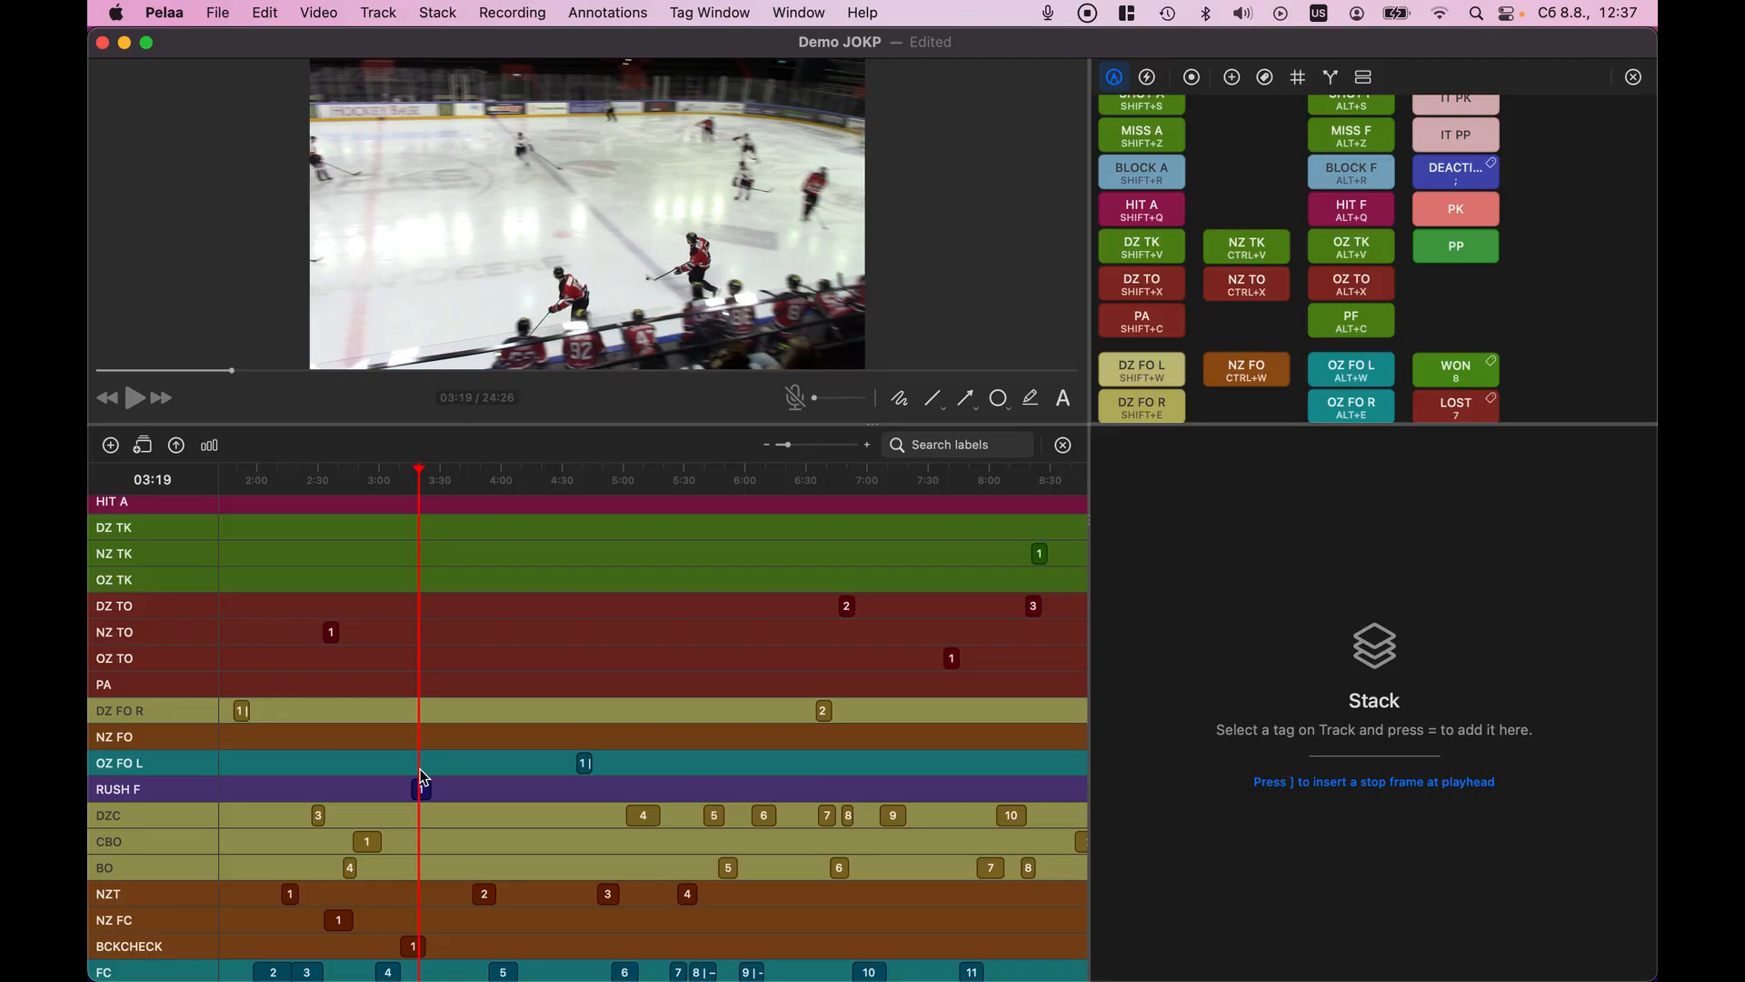
left_click(585, 763)
left_click(897, 818)
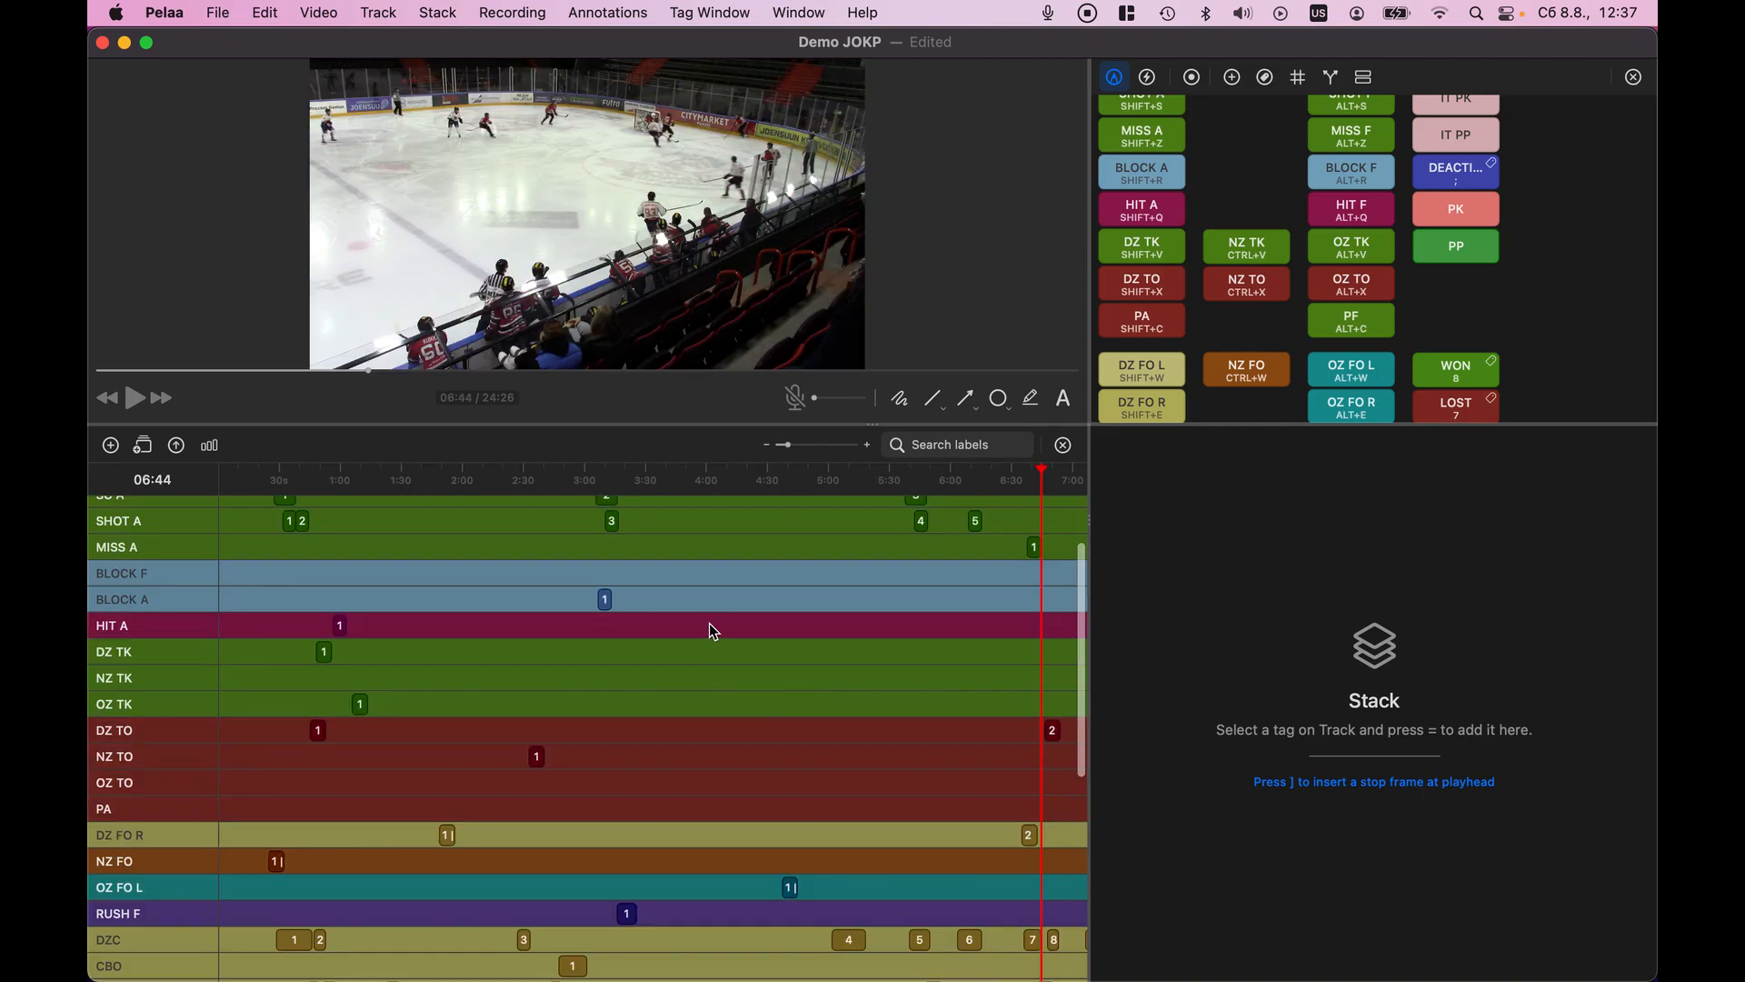
Try adding the SC A tag 2 to the stack, and delete its row from the stack again
scroll(709, 624, "up", 3)
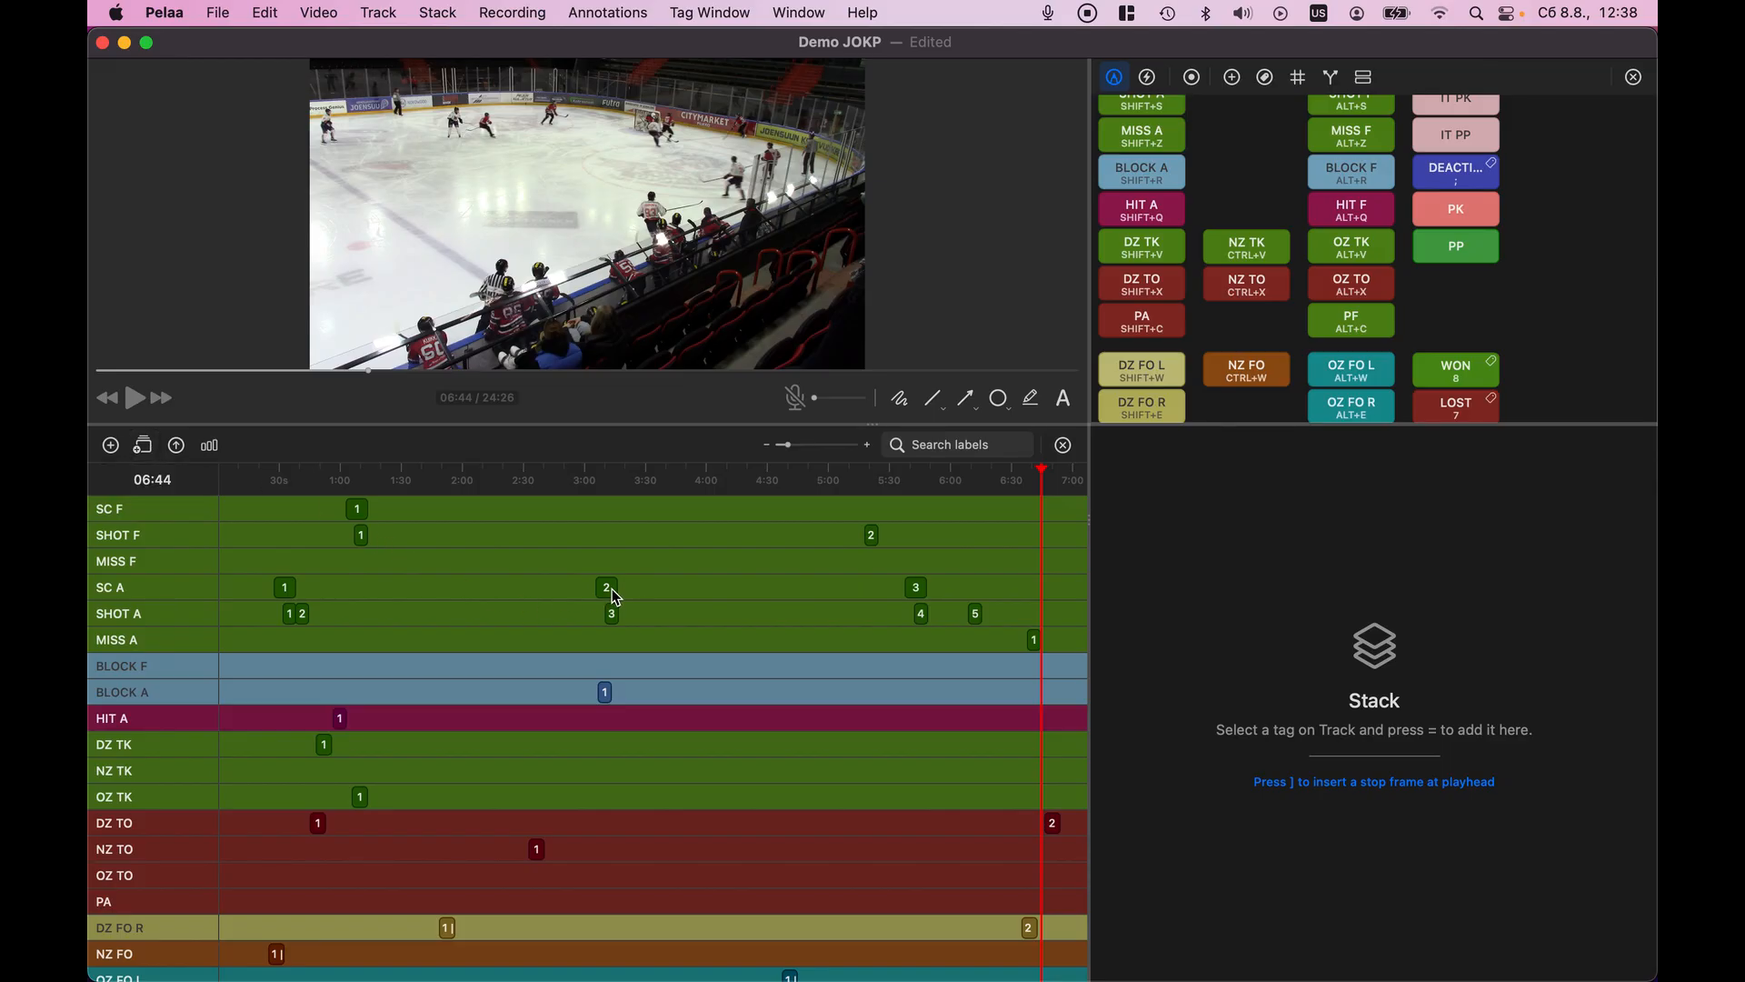
left_click(611, 591)
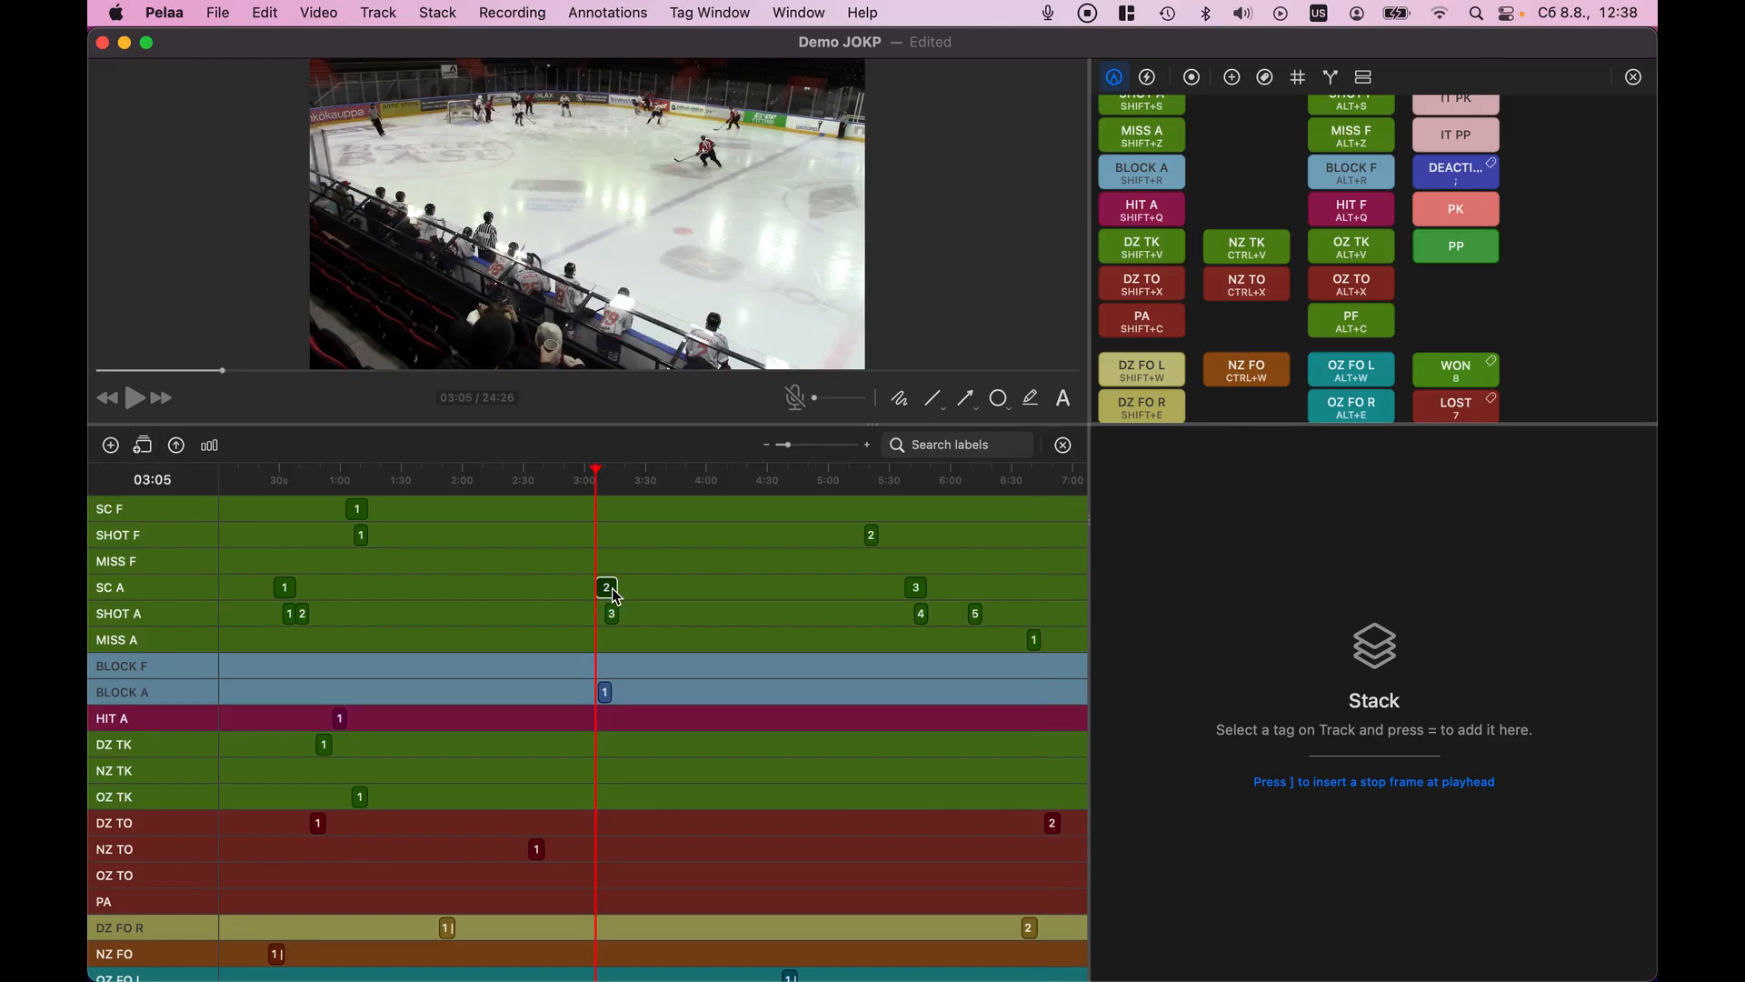
key("super")
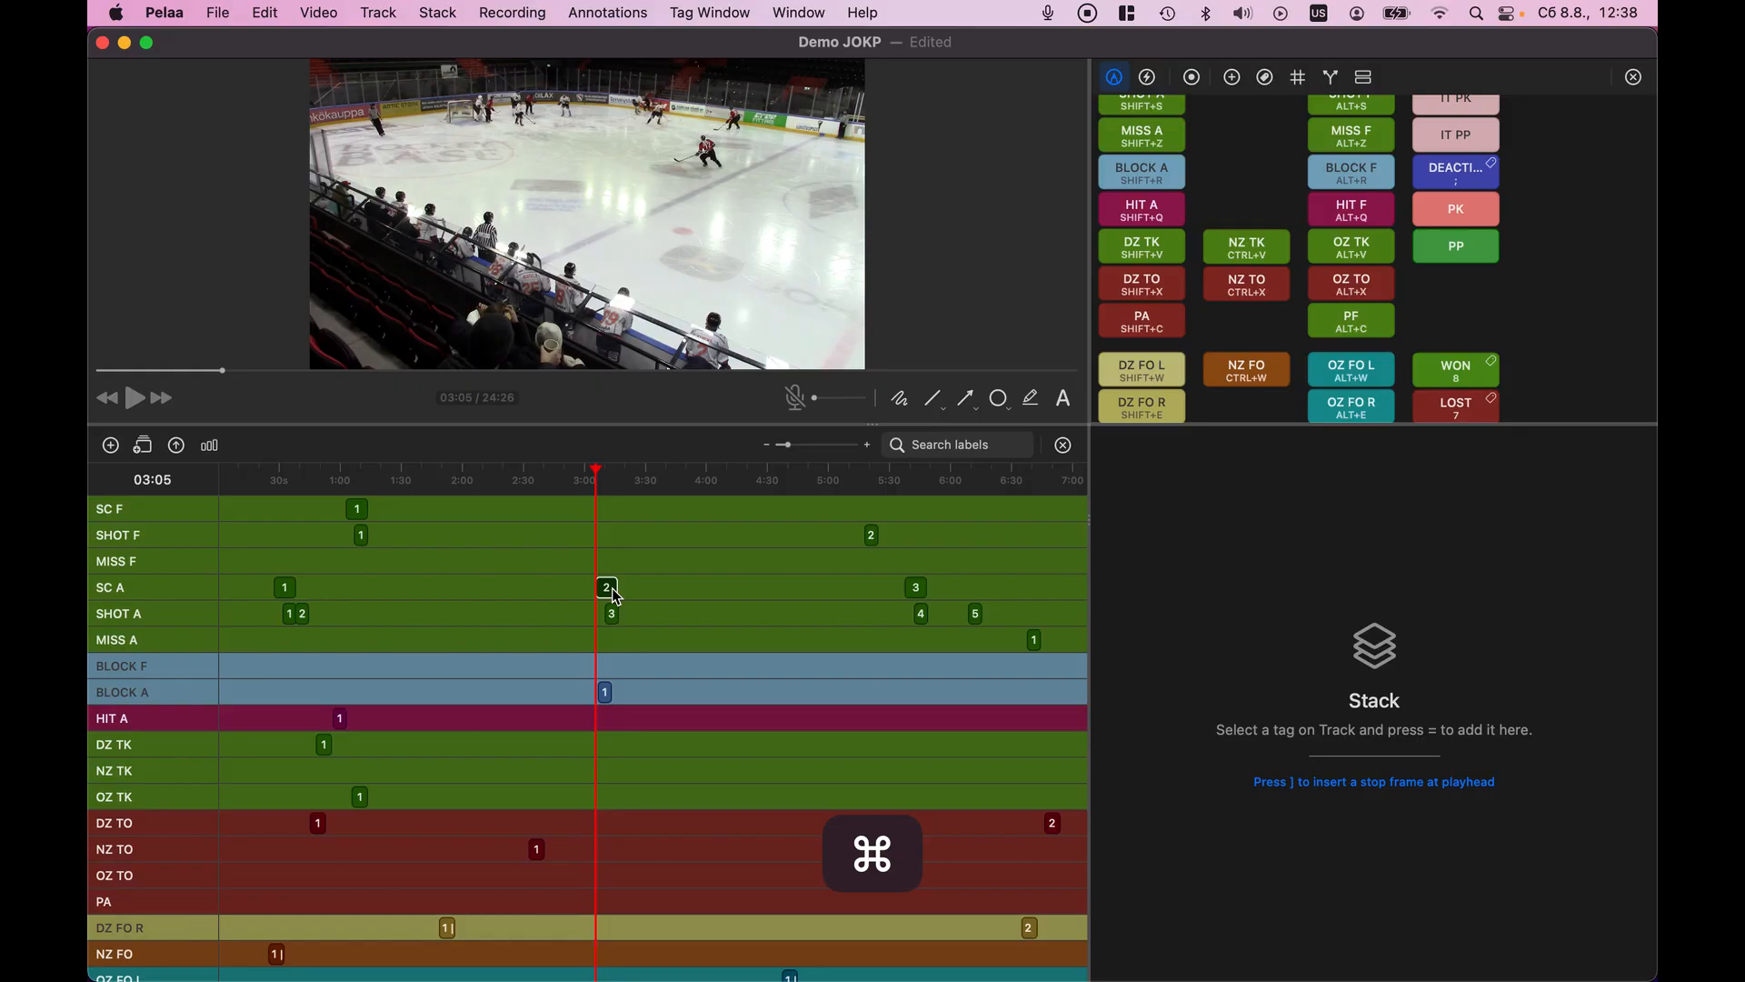
left_click_drag(616, 596, 1216, 614)
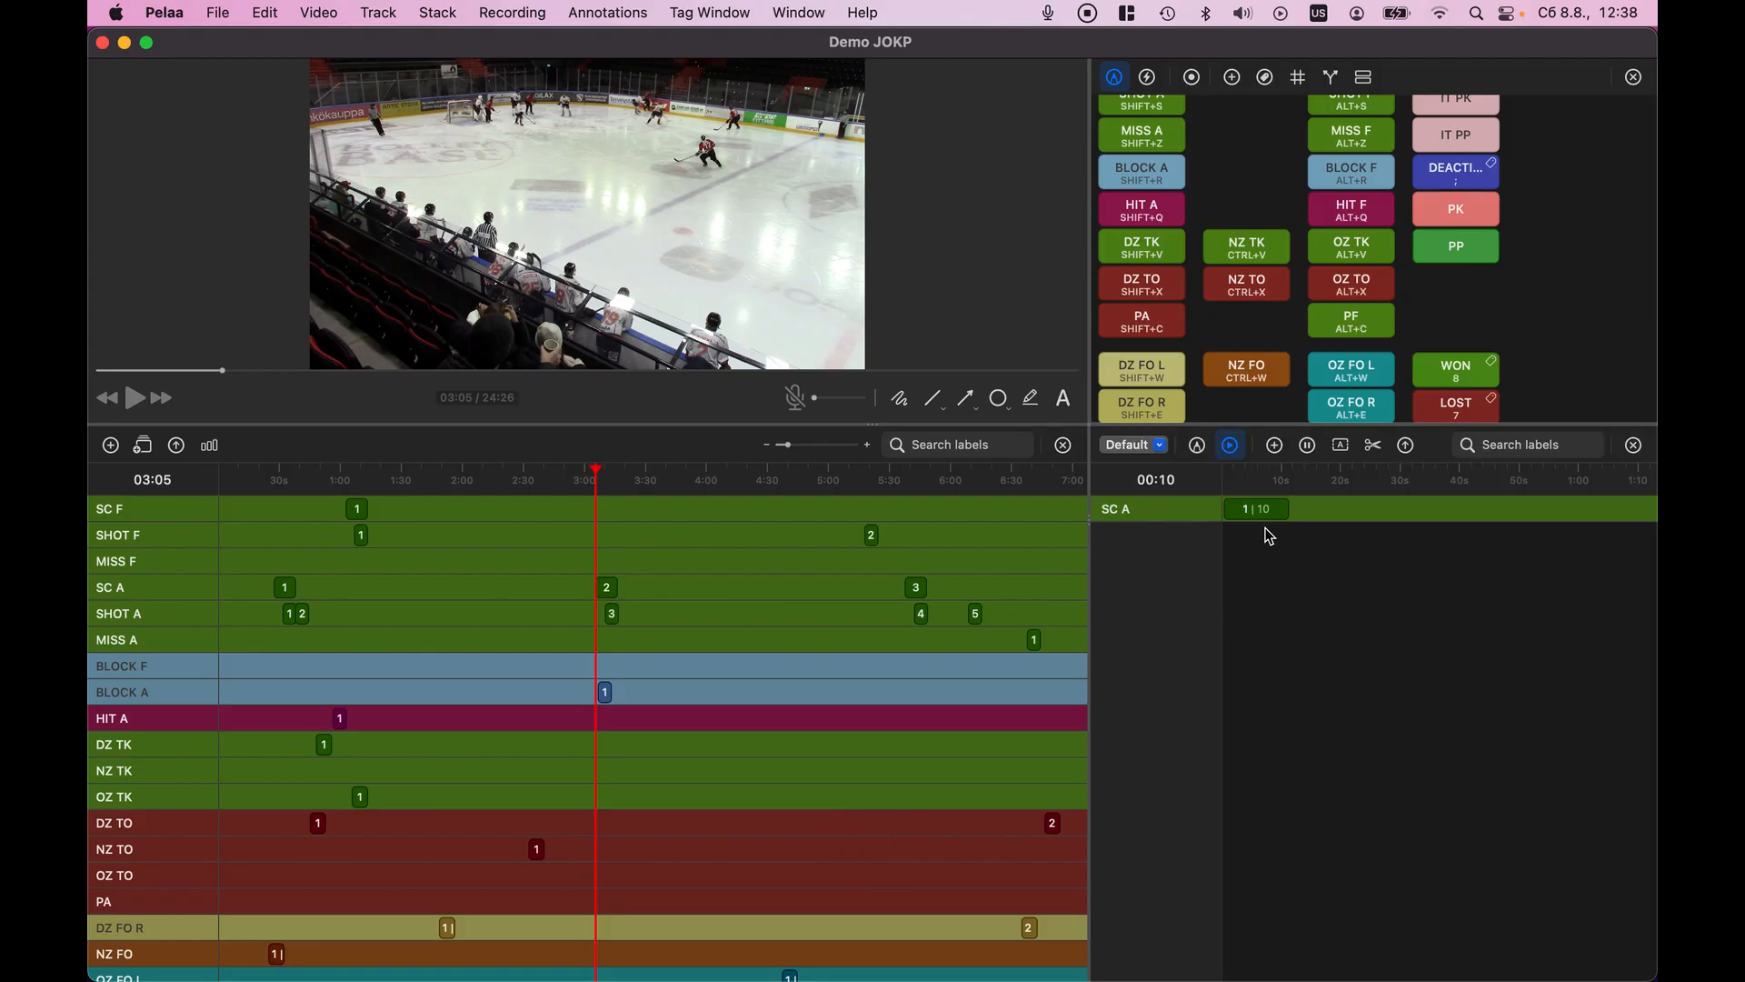
left_click(1149, 510)
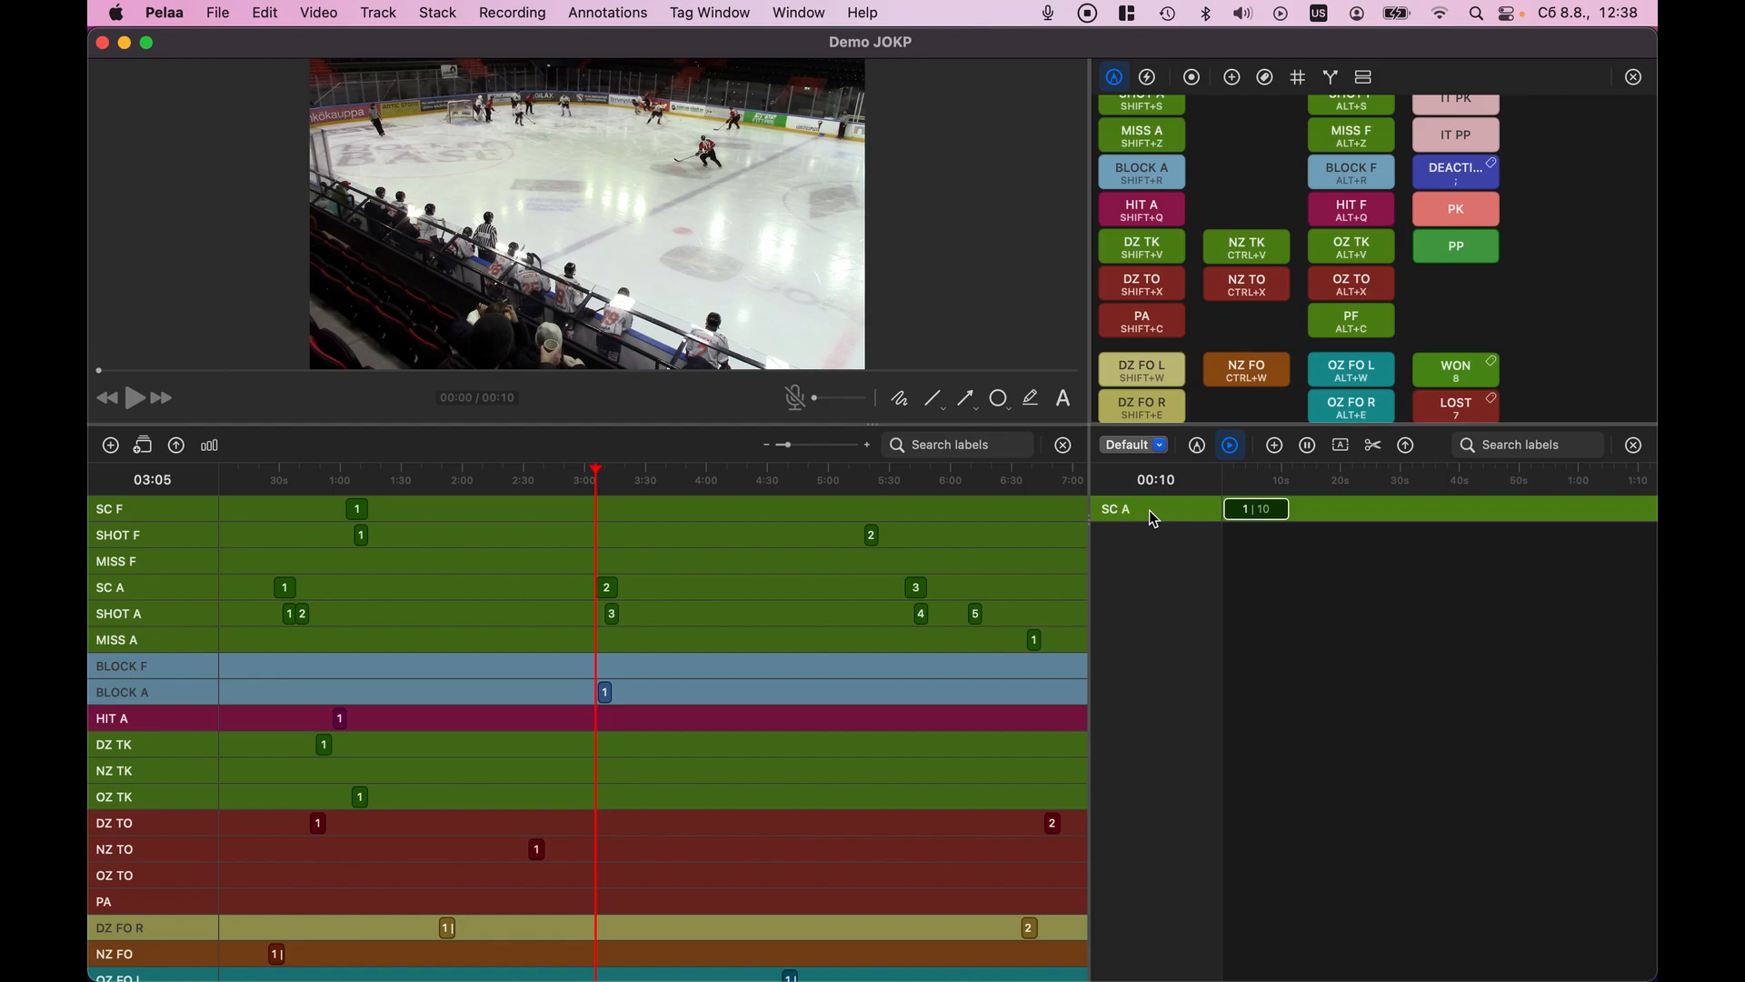
key("BackSpace")
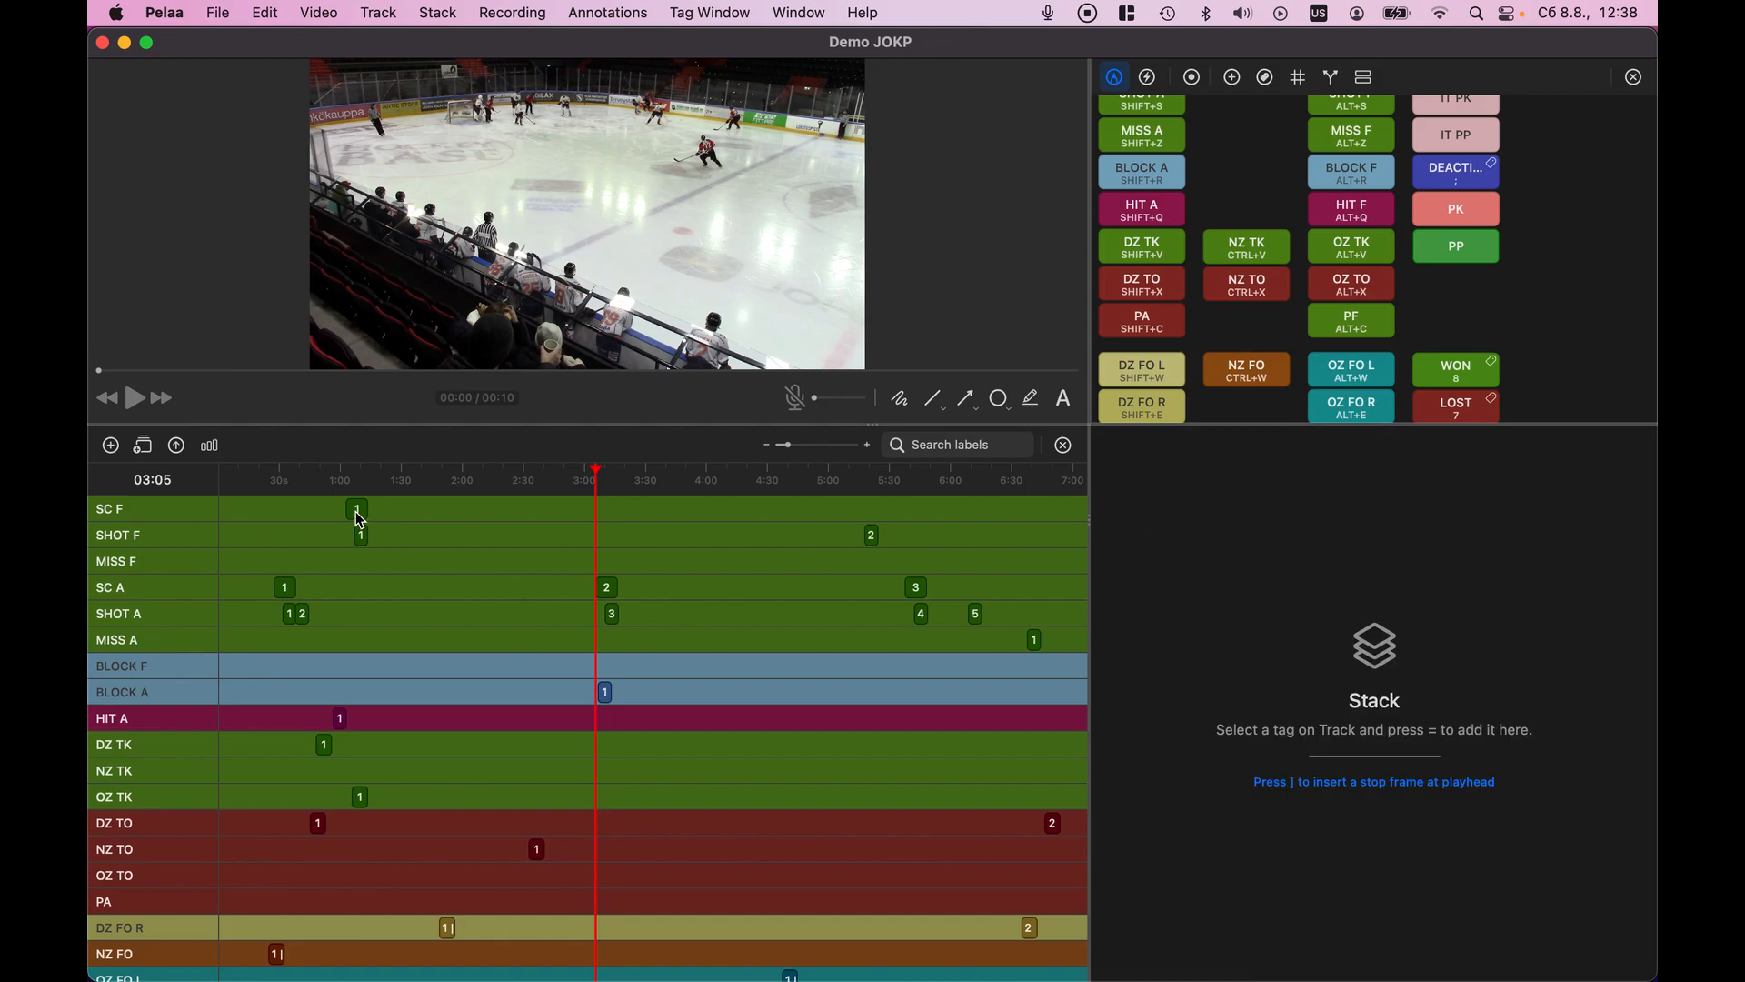
Check the details of SC F tag 1, jump the video to it, and enlarge the video area
mouse_move(361, 520)
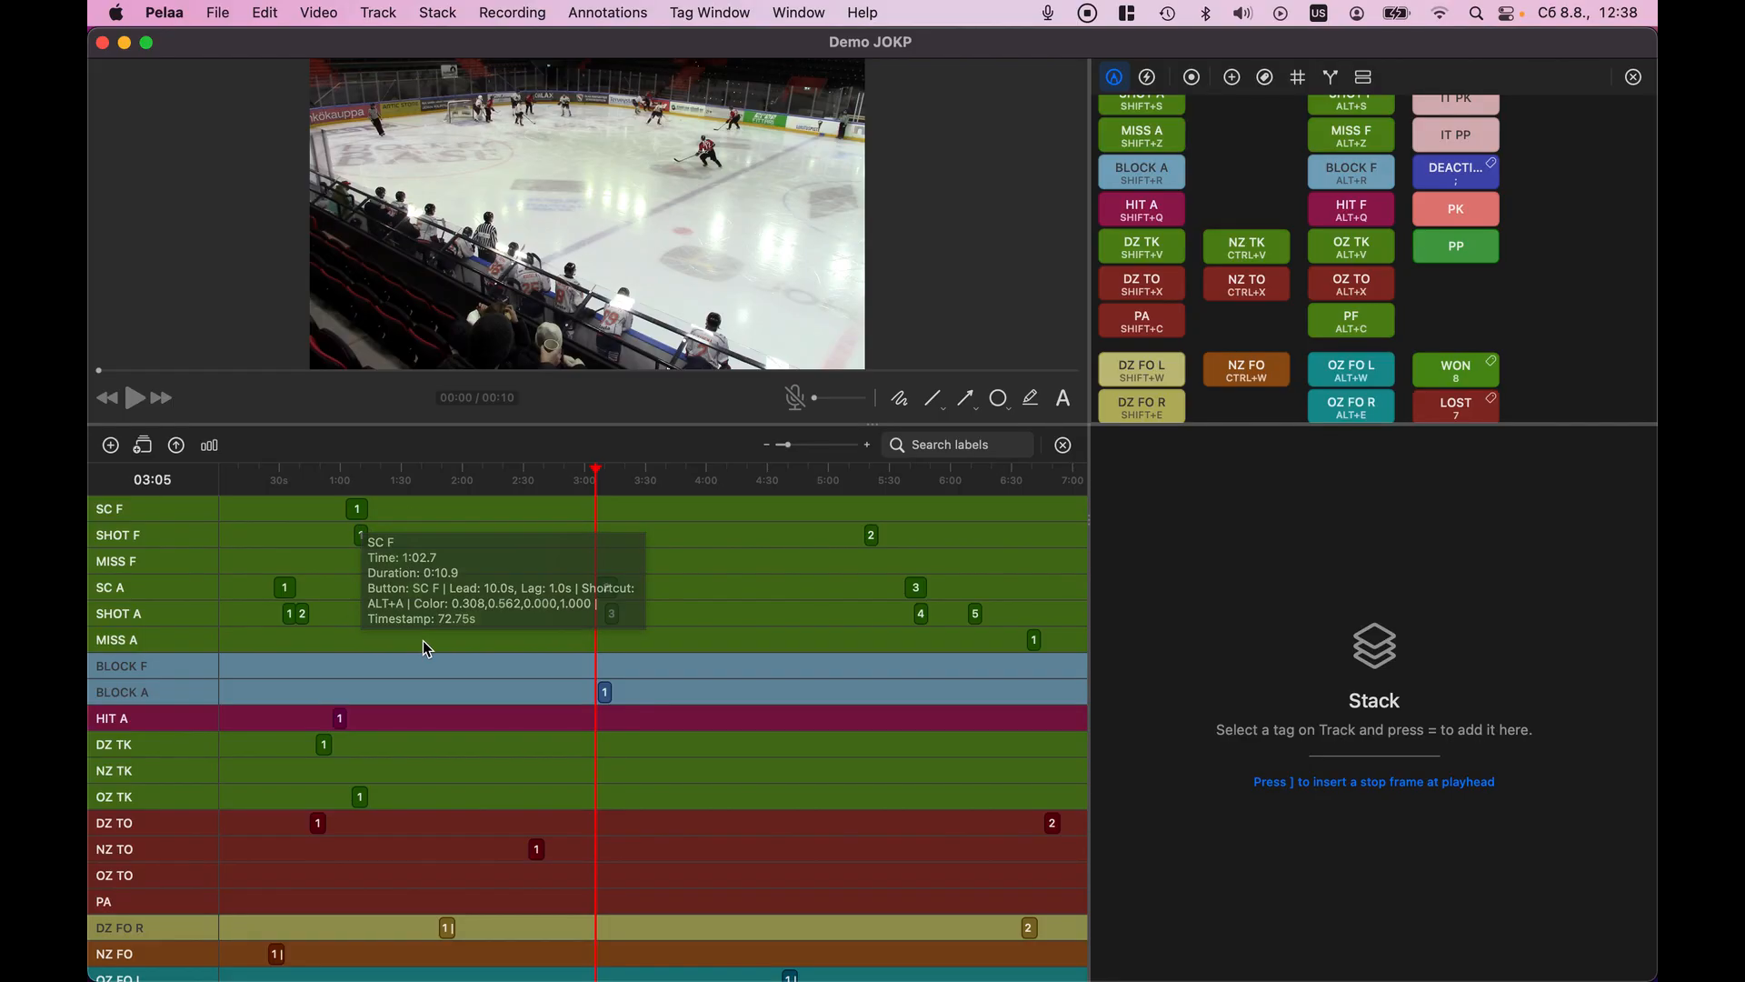
left_click(362, 511)
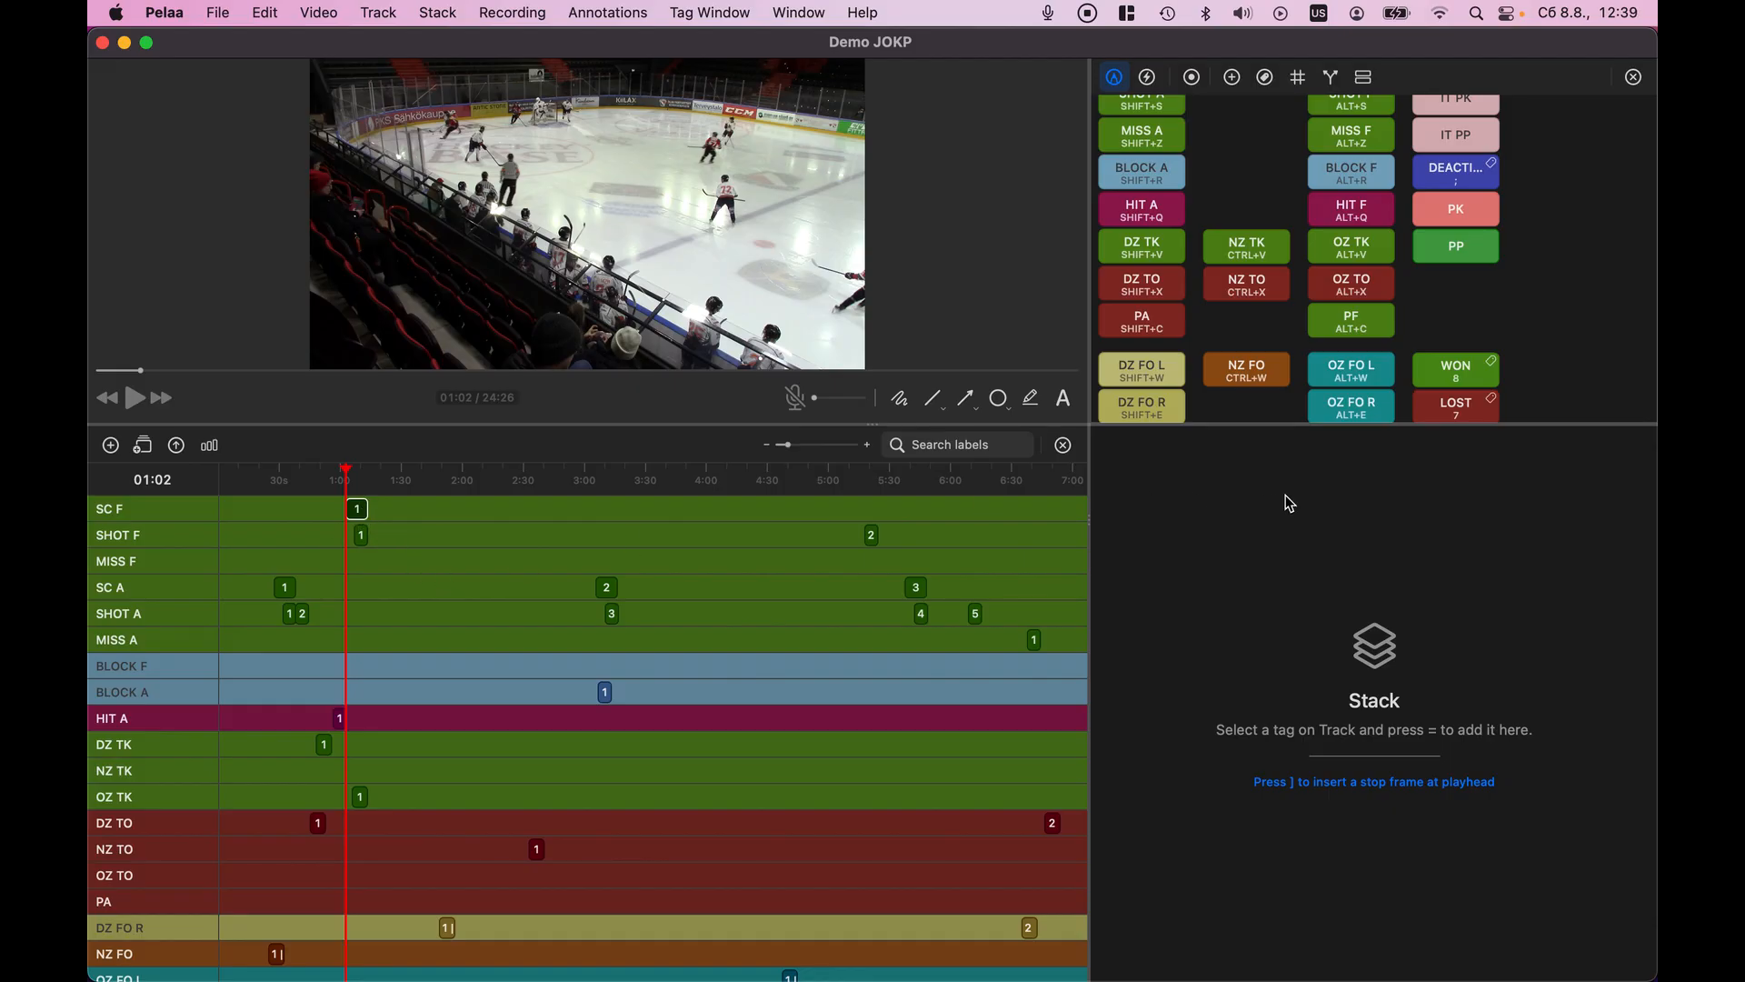
left_click_drag(1091, 425, 1147, 602)
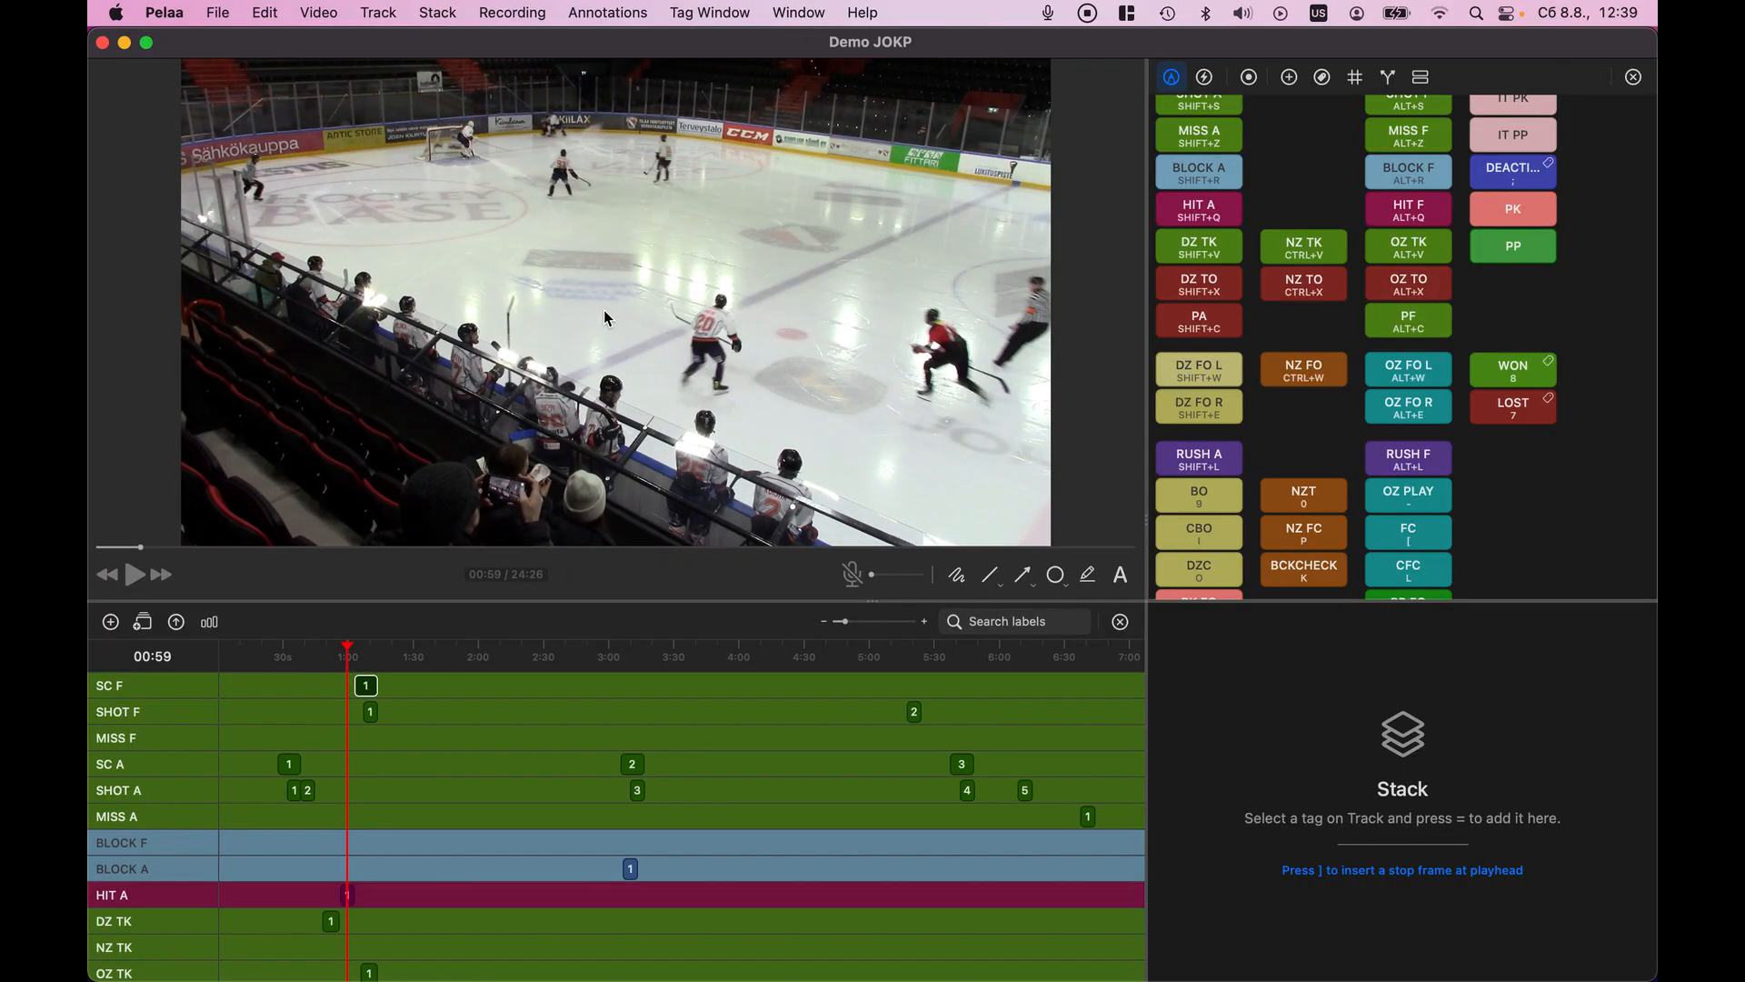
Scrub the video back and forth between about 0:59 and 1:09 to examine the play around SC F tag 1
scroll(606, 318, "left", 6)
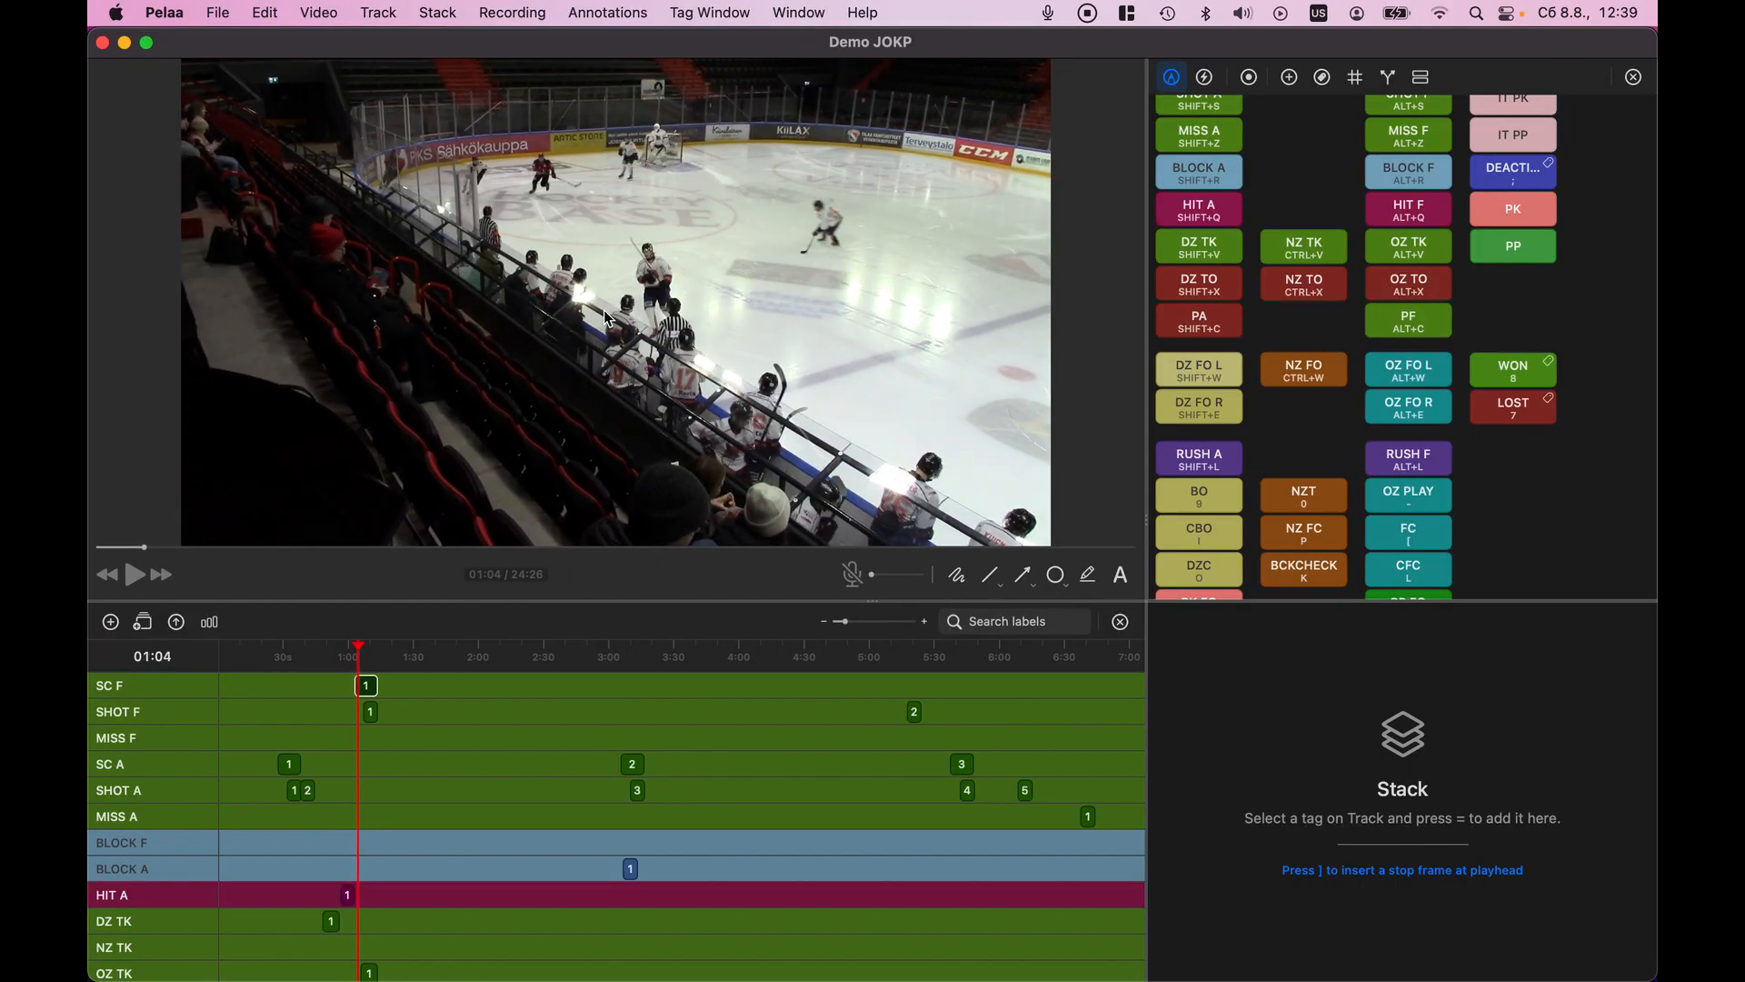
scroll(606, 319, "right", 2)
scroll(606, 318, "right", 2)
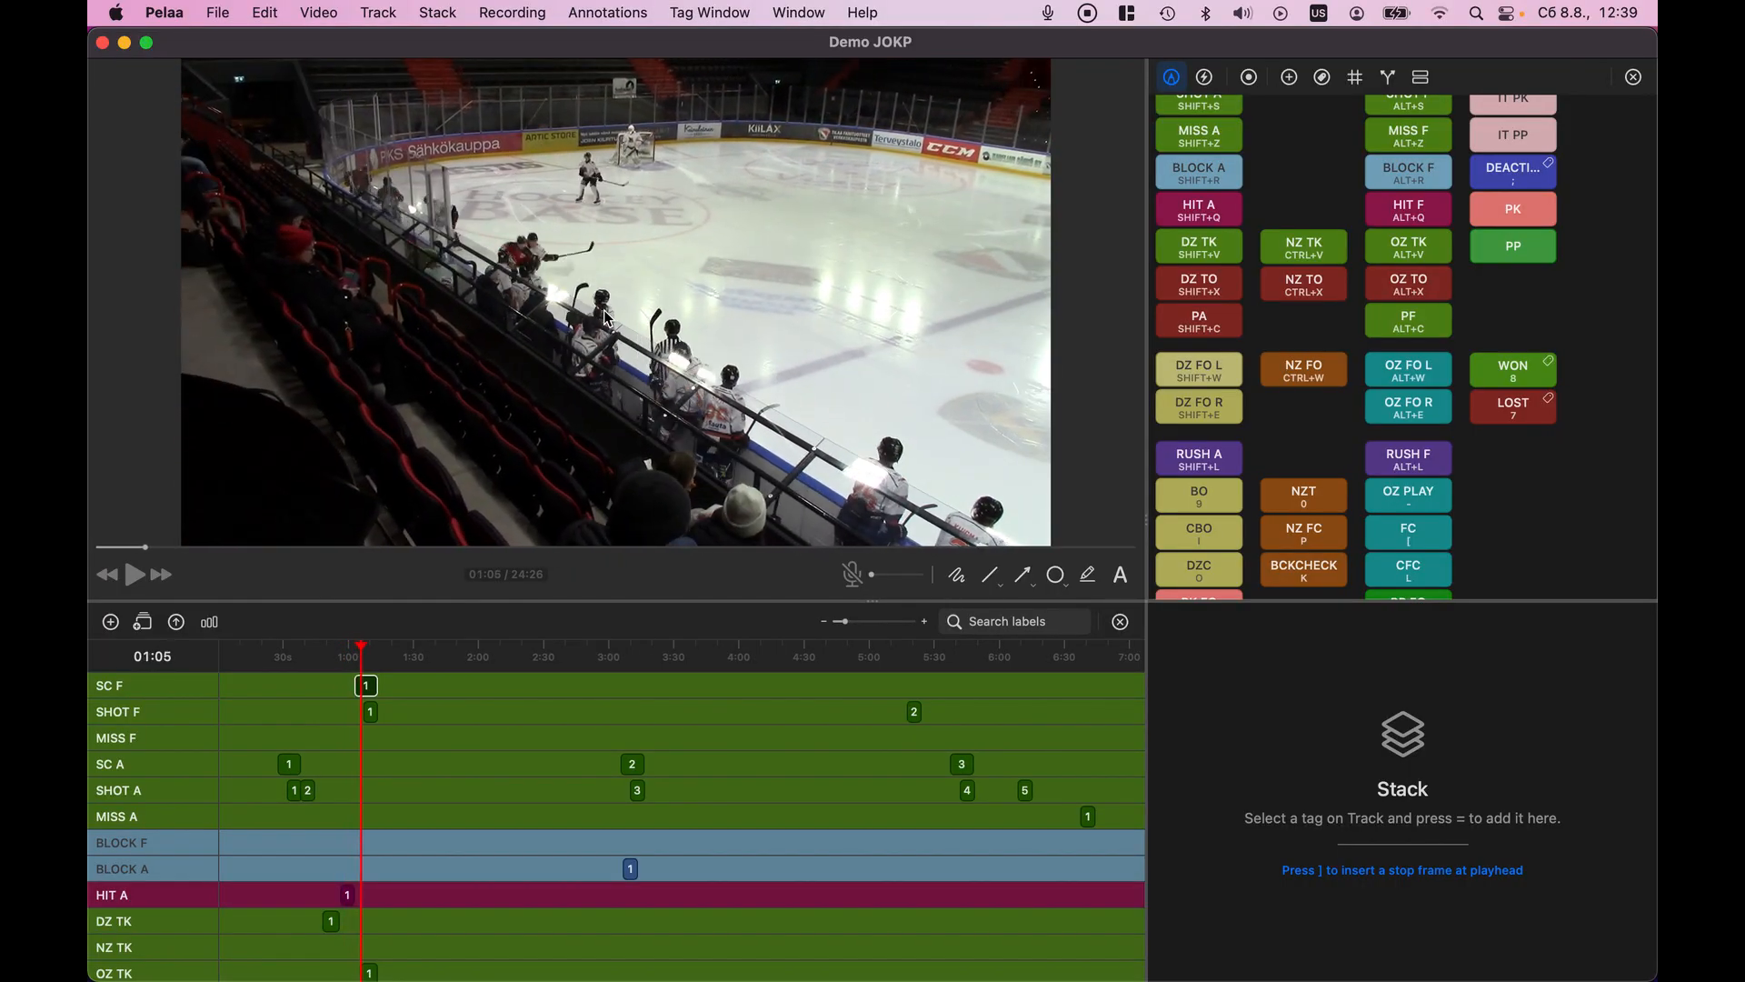
scroll(606, 318, "right", 2)
scroll(607, 318, "left", 3)
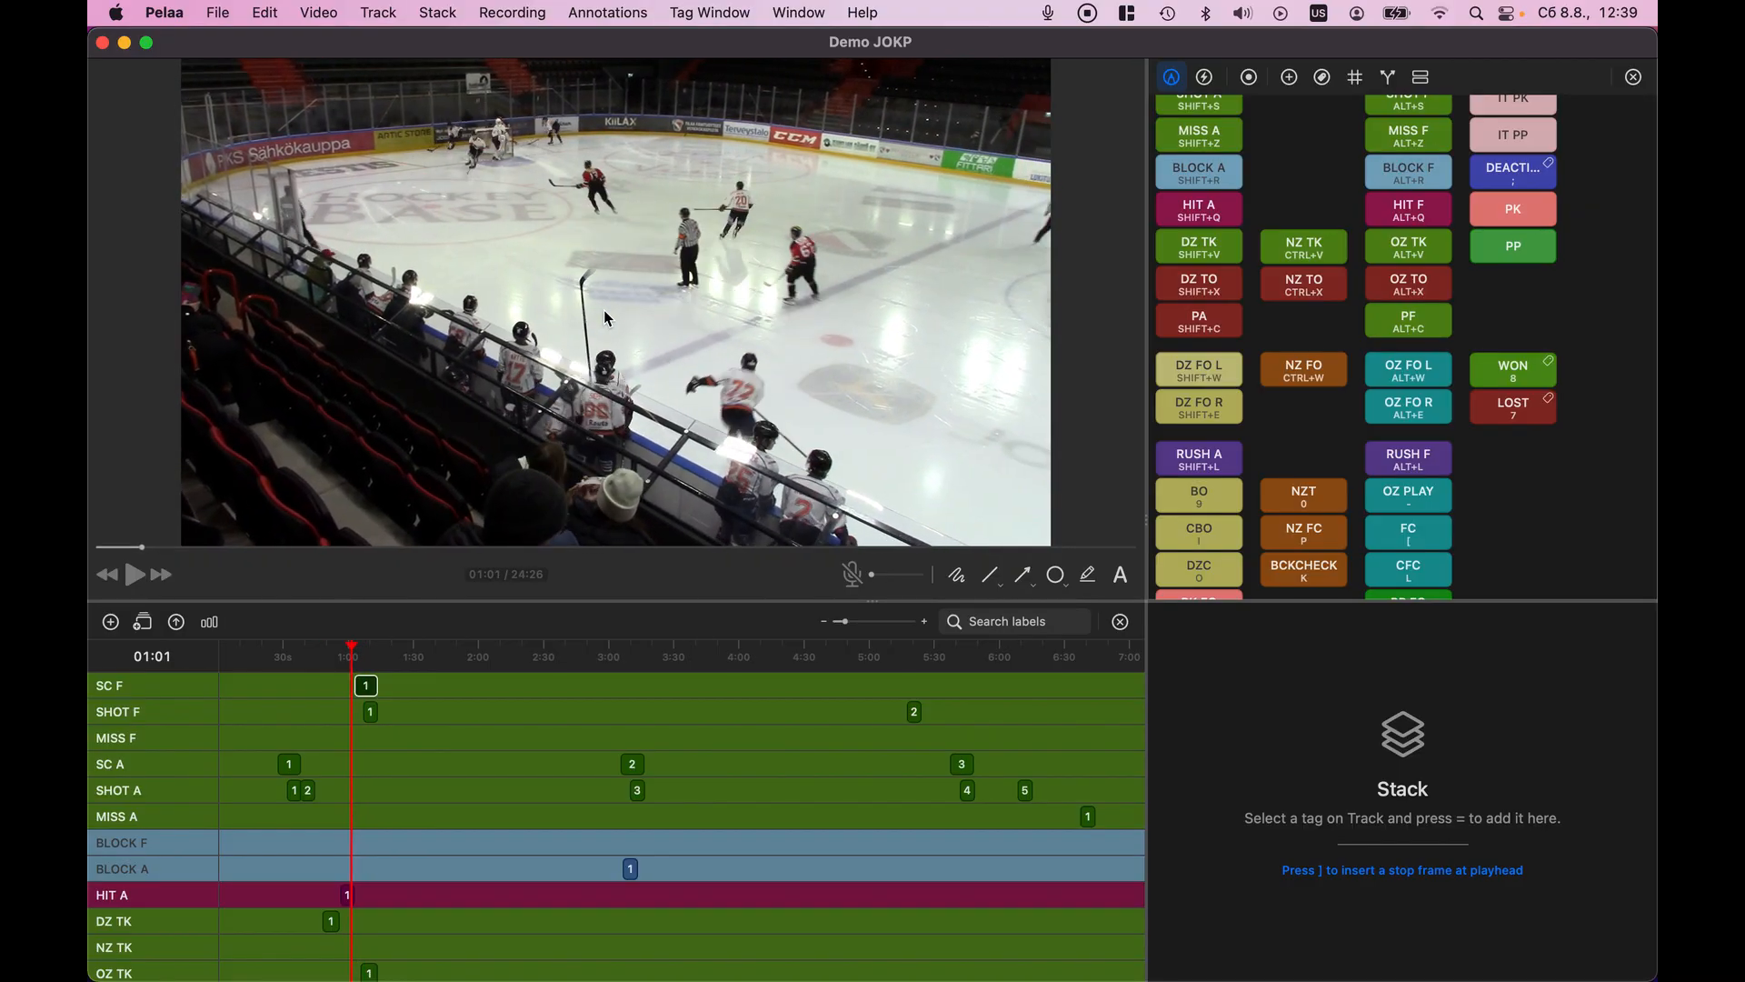
scroll(608, 318, "right", 10)
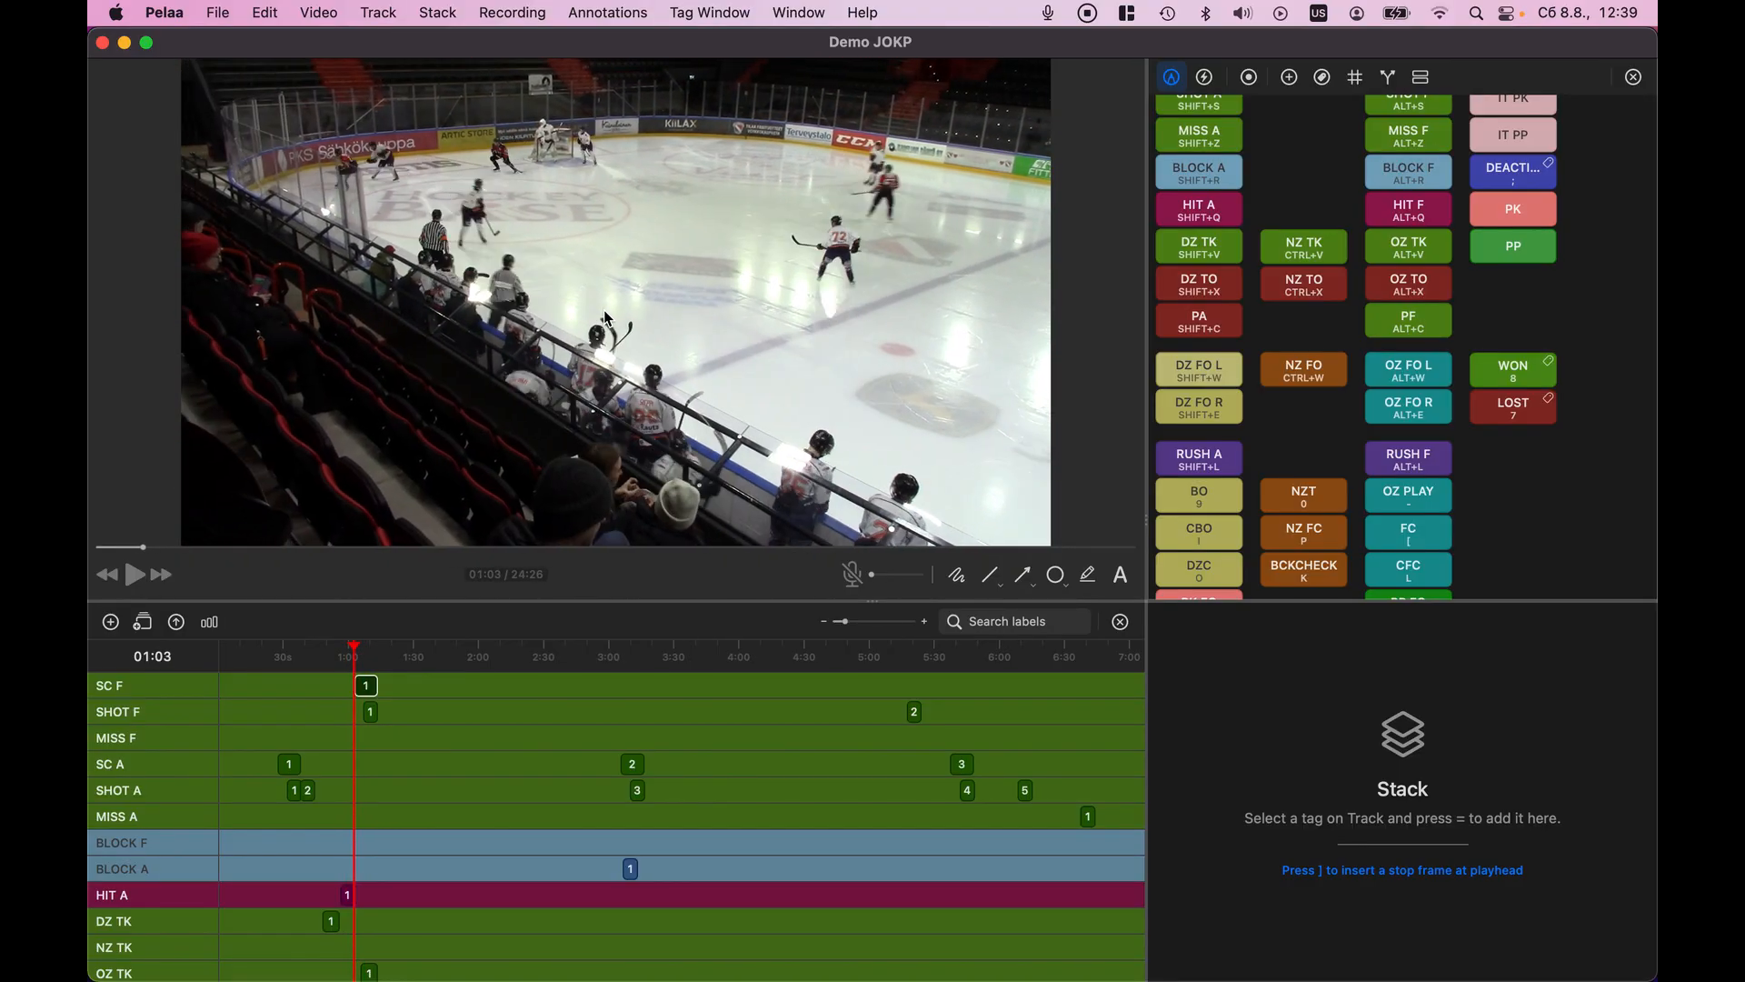
scroll(608, 318, "right", 4)
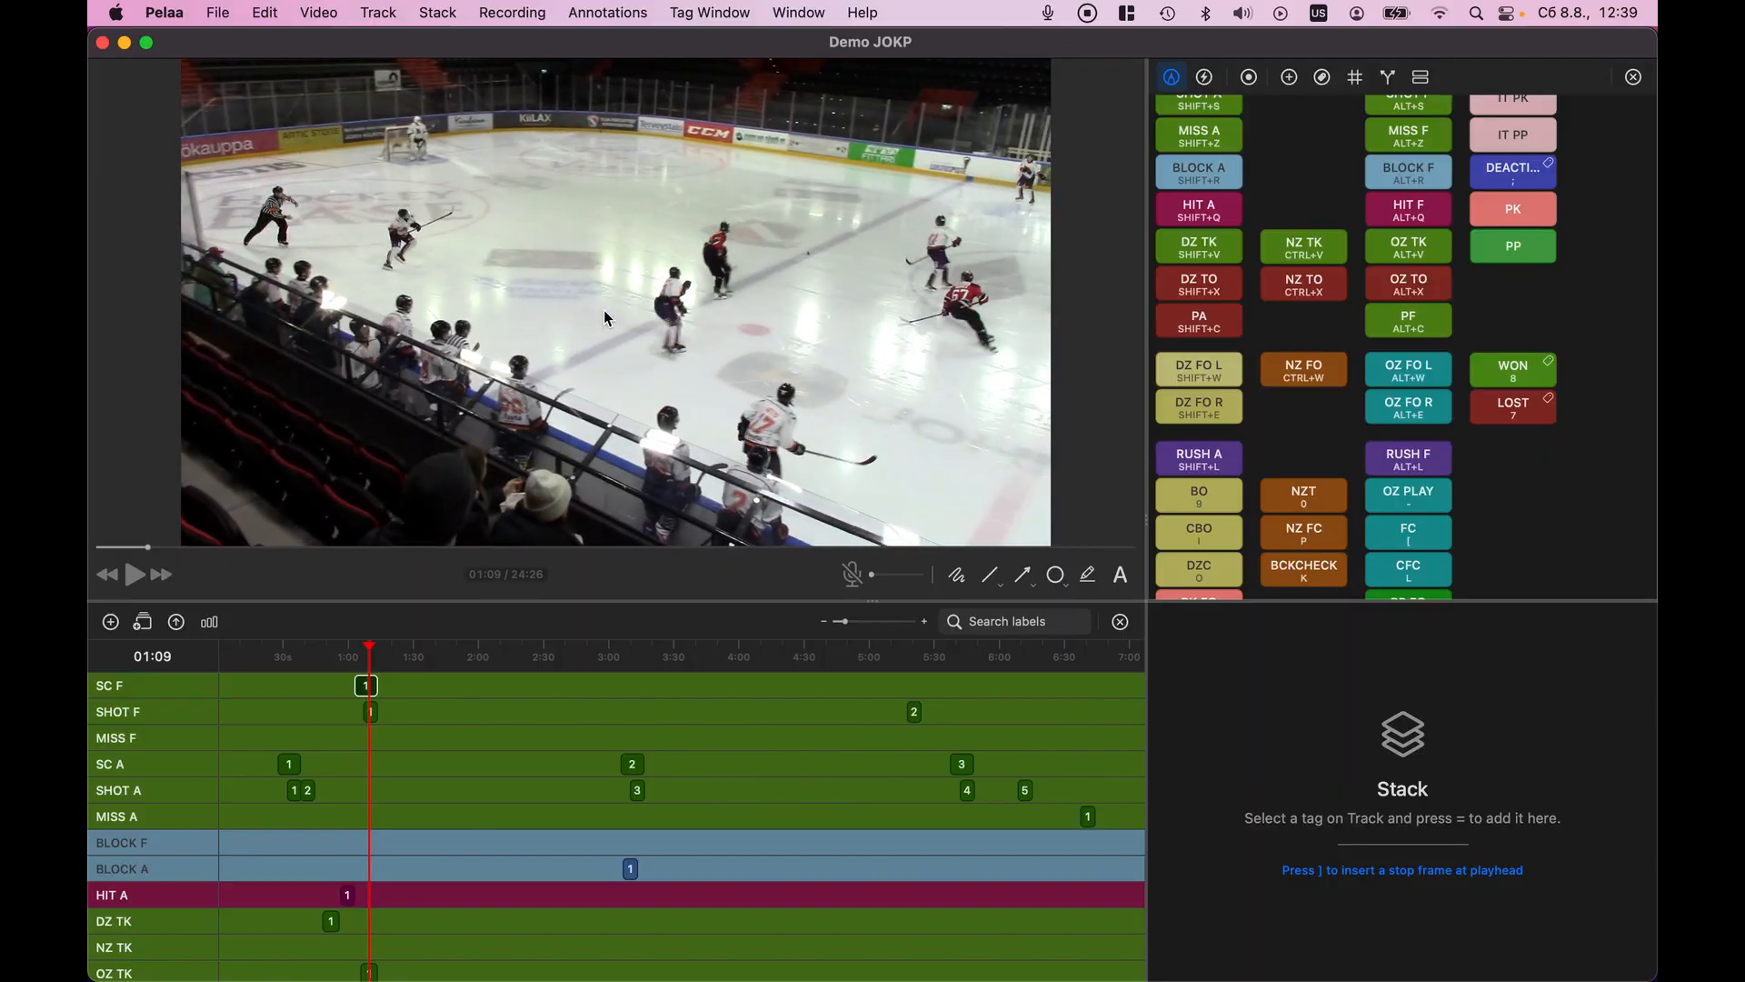
scroll(608, 318, "left", 5)
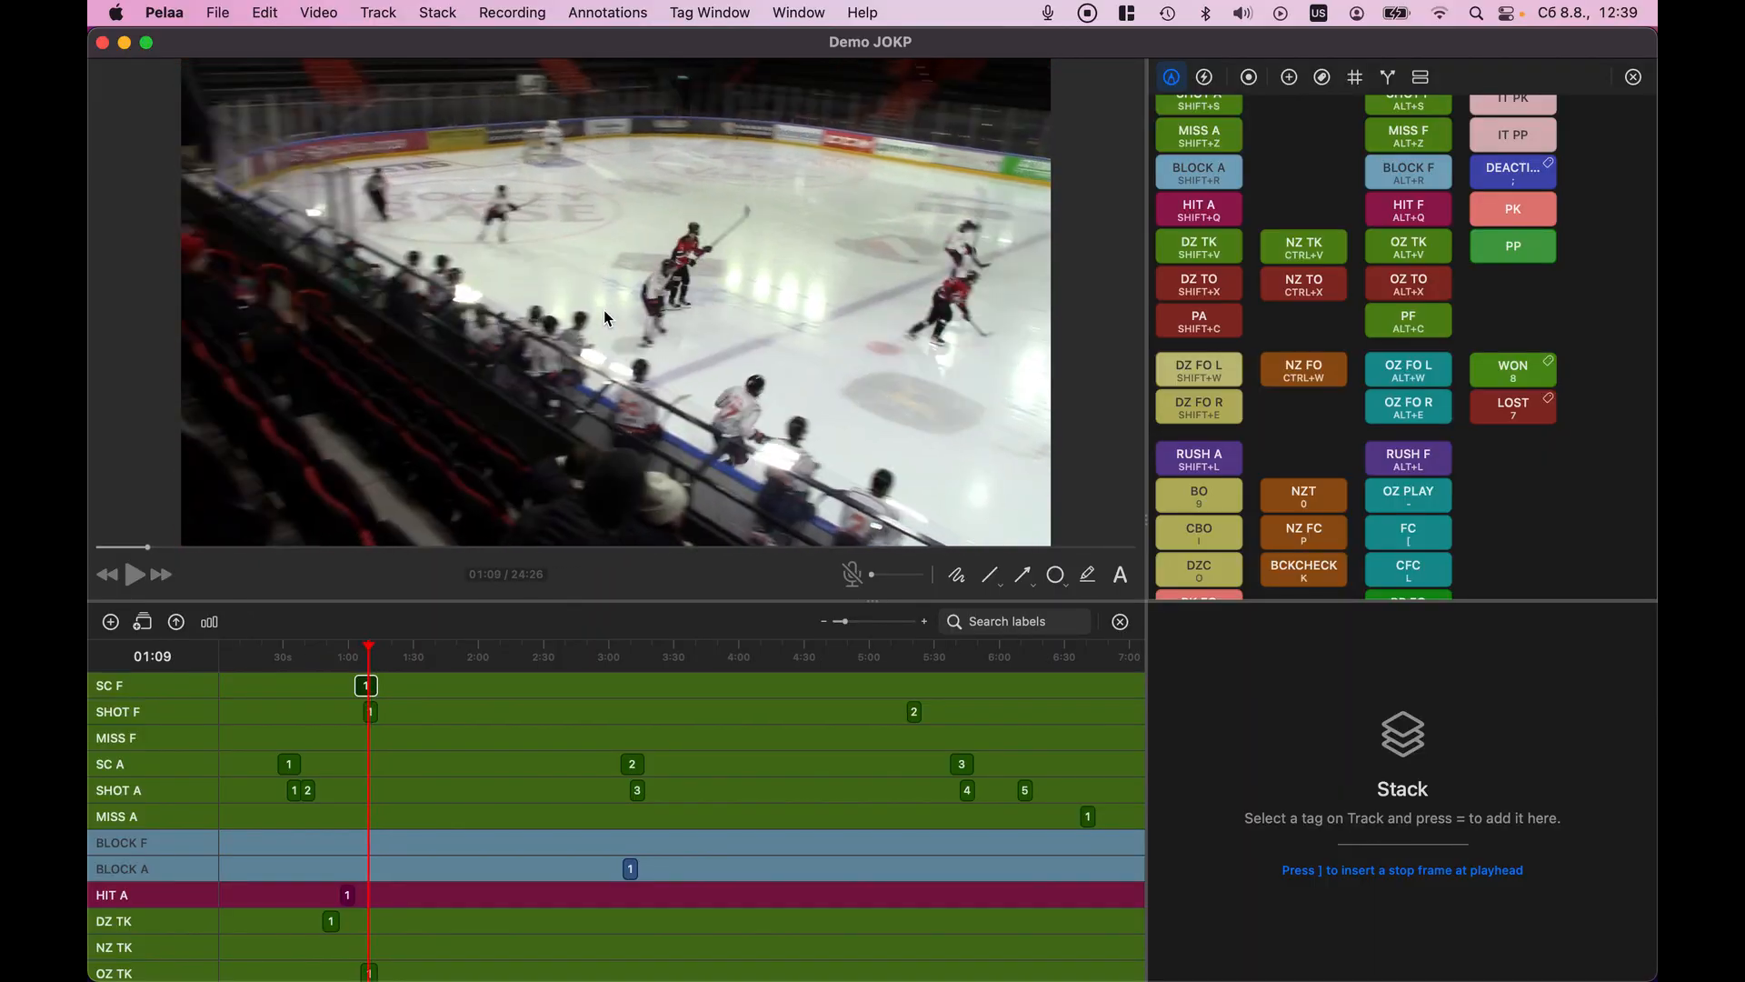
scroll(608, 318, "right", 1)
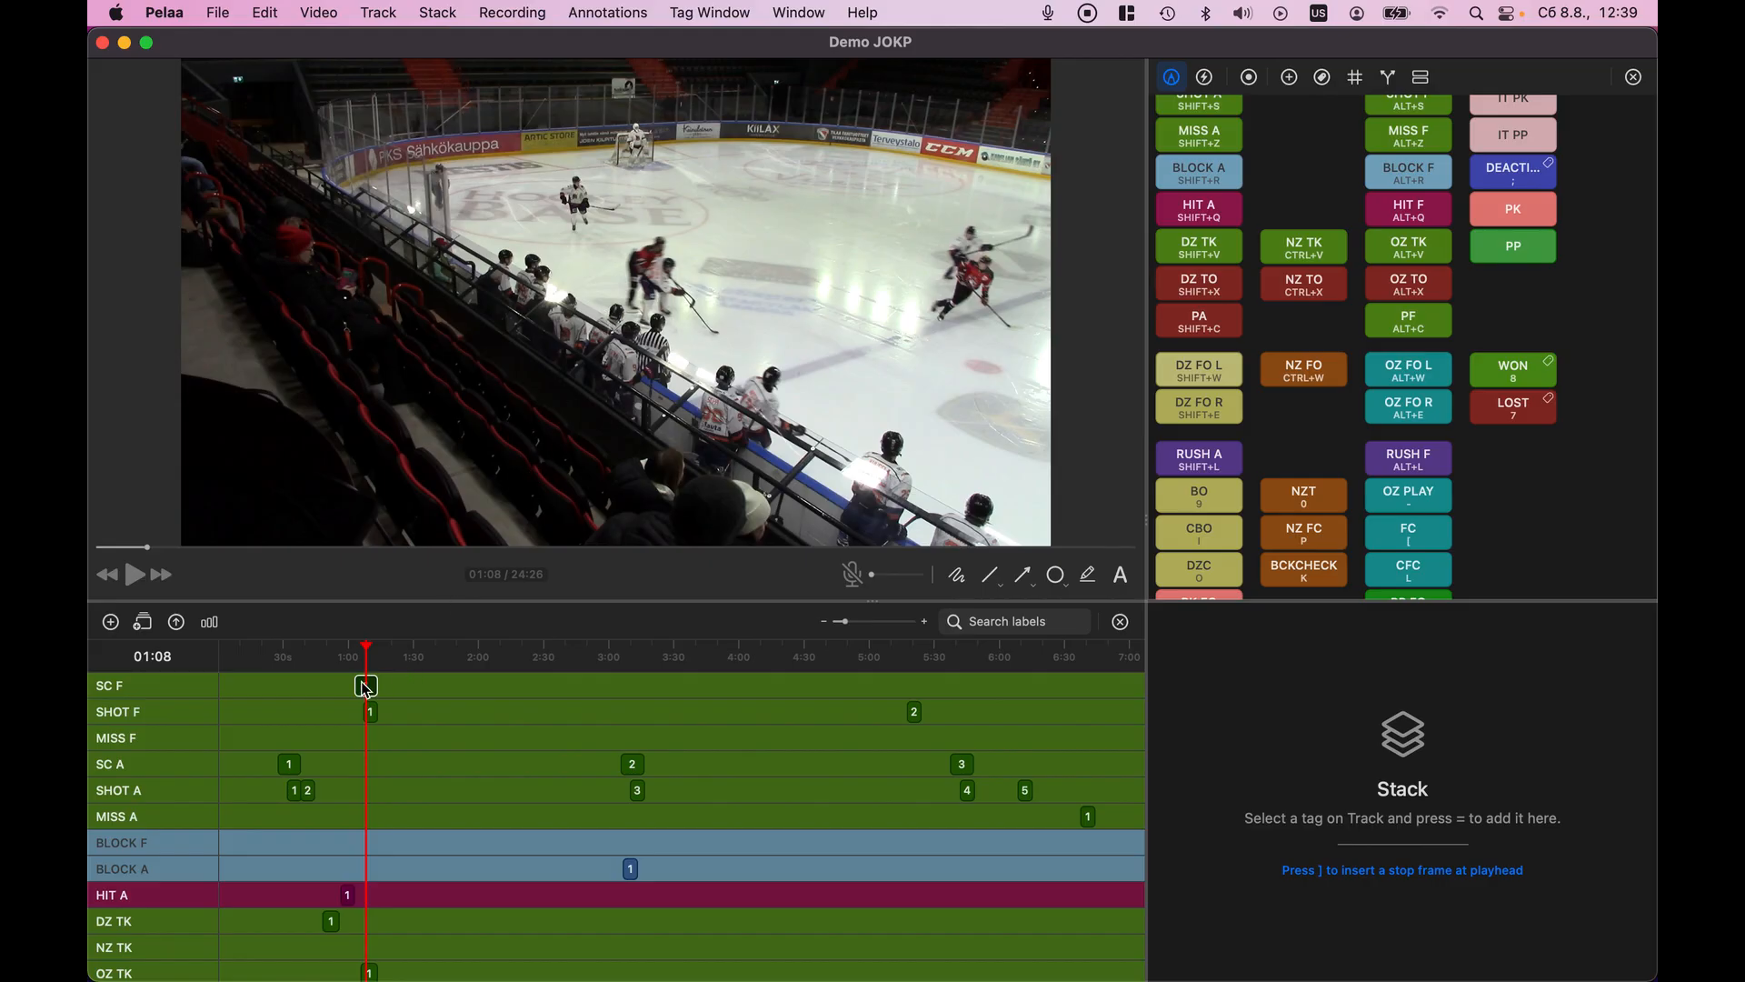
scroll(607, 338, "left", 1)
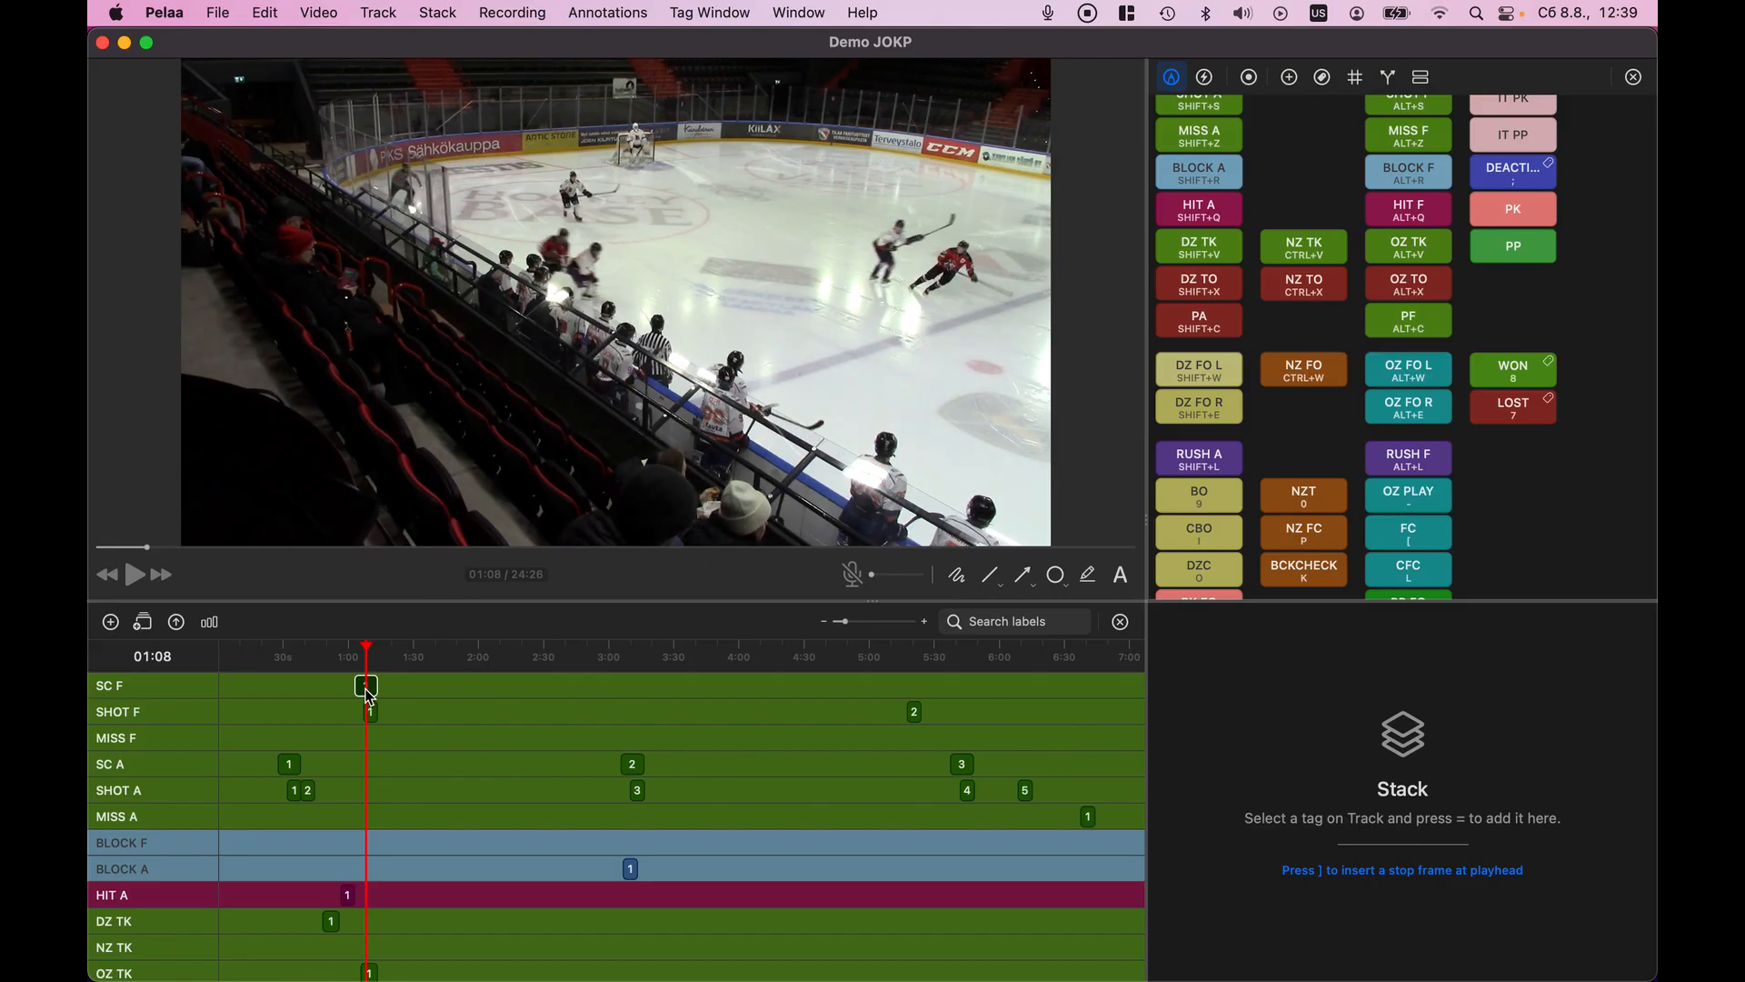
Scrub the video to 1:07 and set the start of SC F tag 1 to the playhead
scroll(584, 297, "right", 1)
scroll(584, 297, "left", 2)
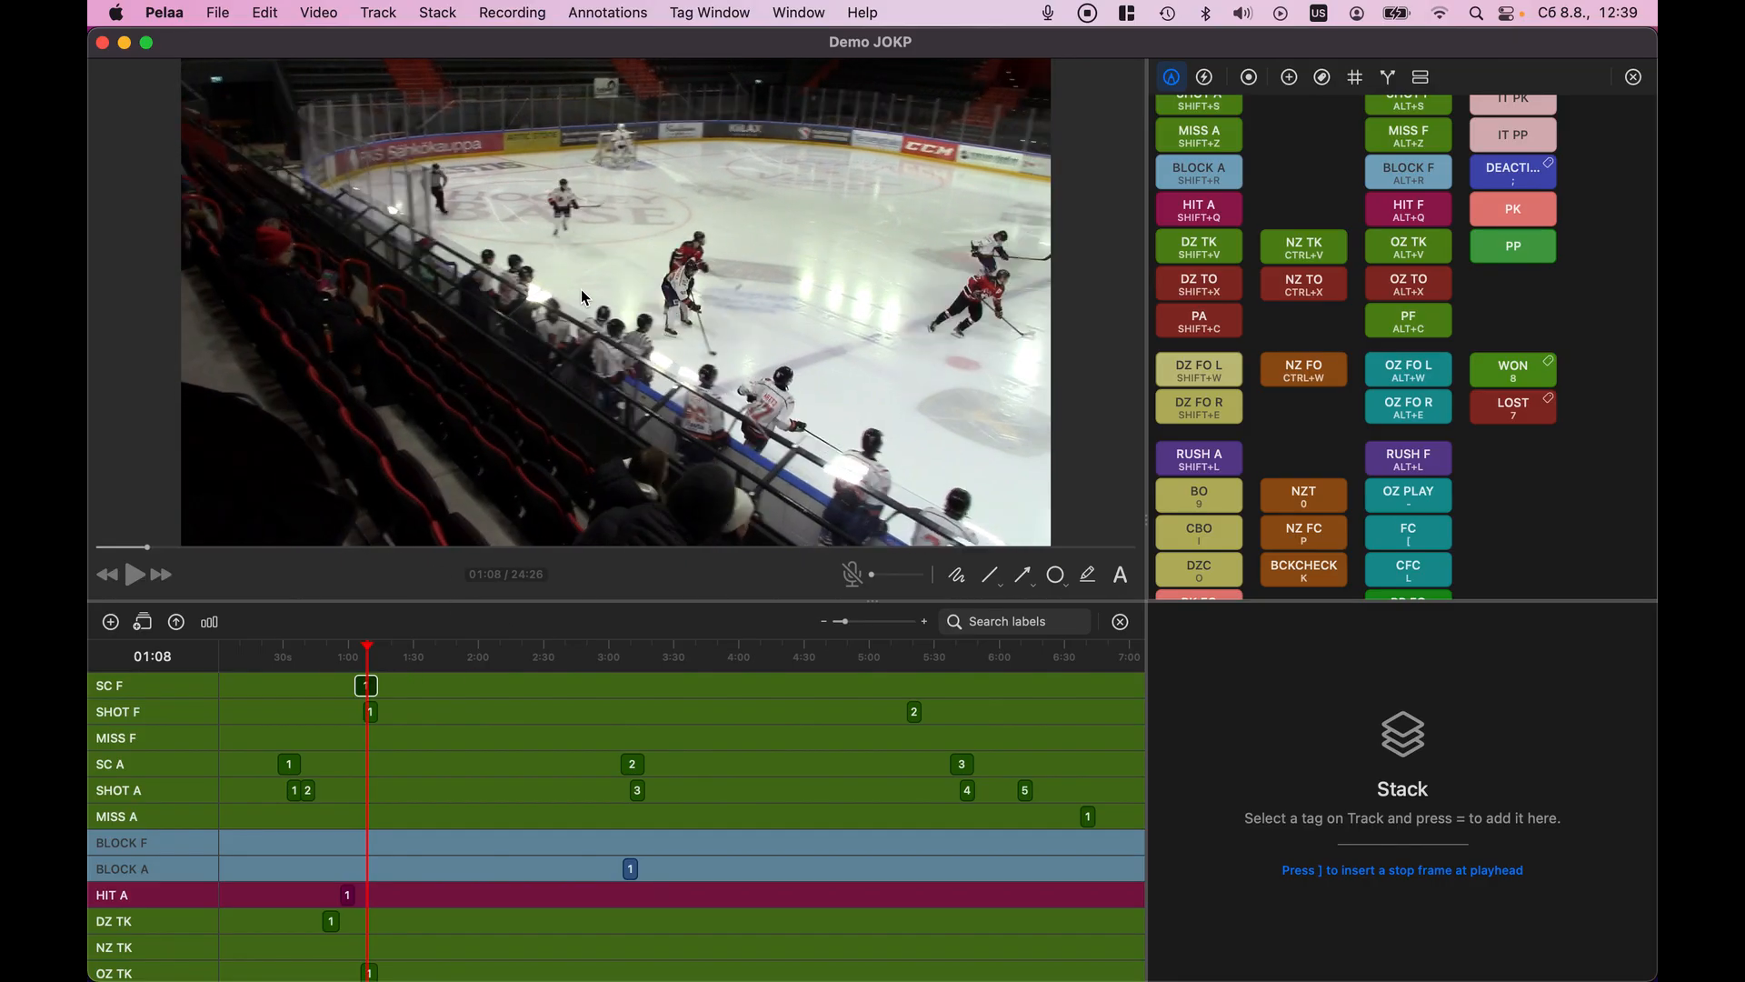
scroll(581, 298, "left", 1)
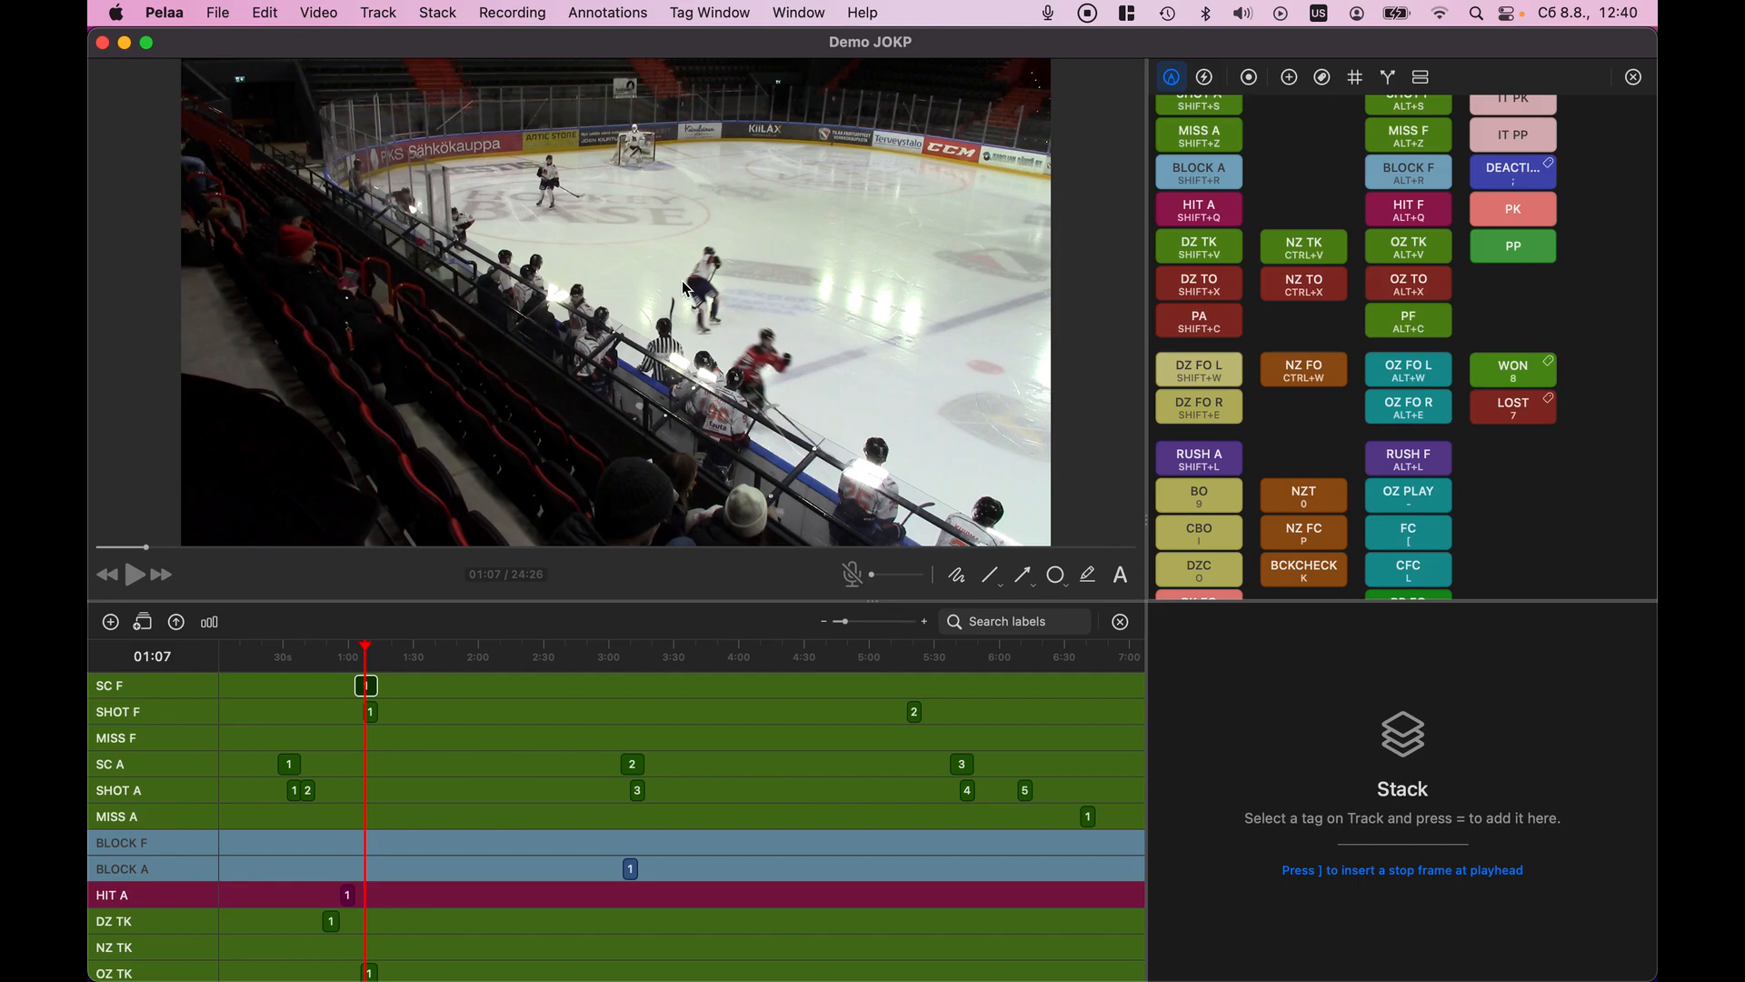
key("super")
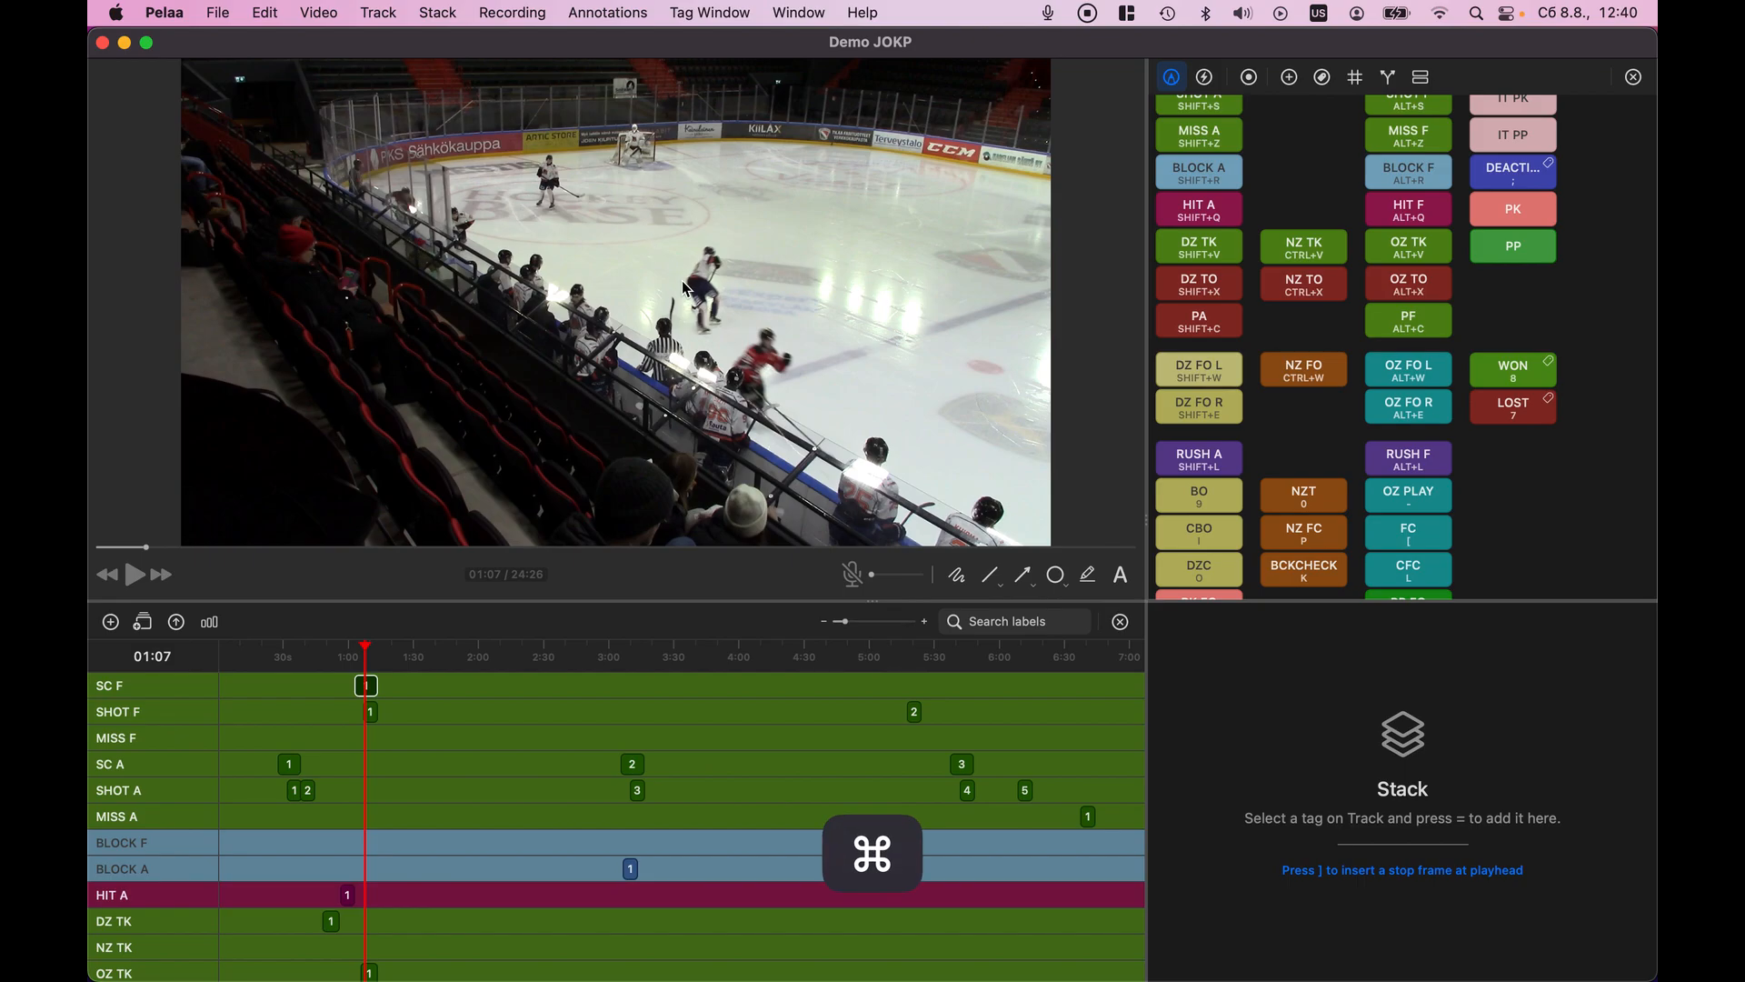
key("super+i")
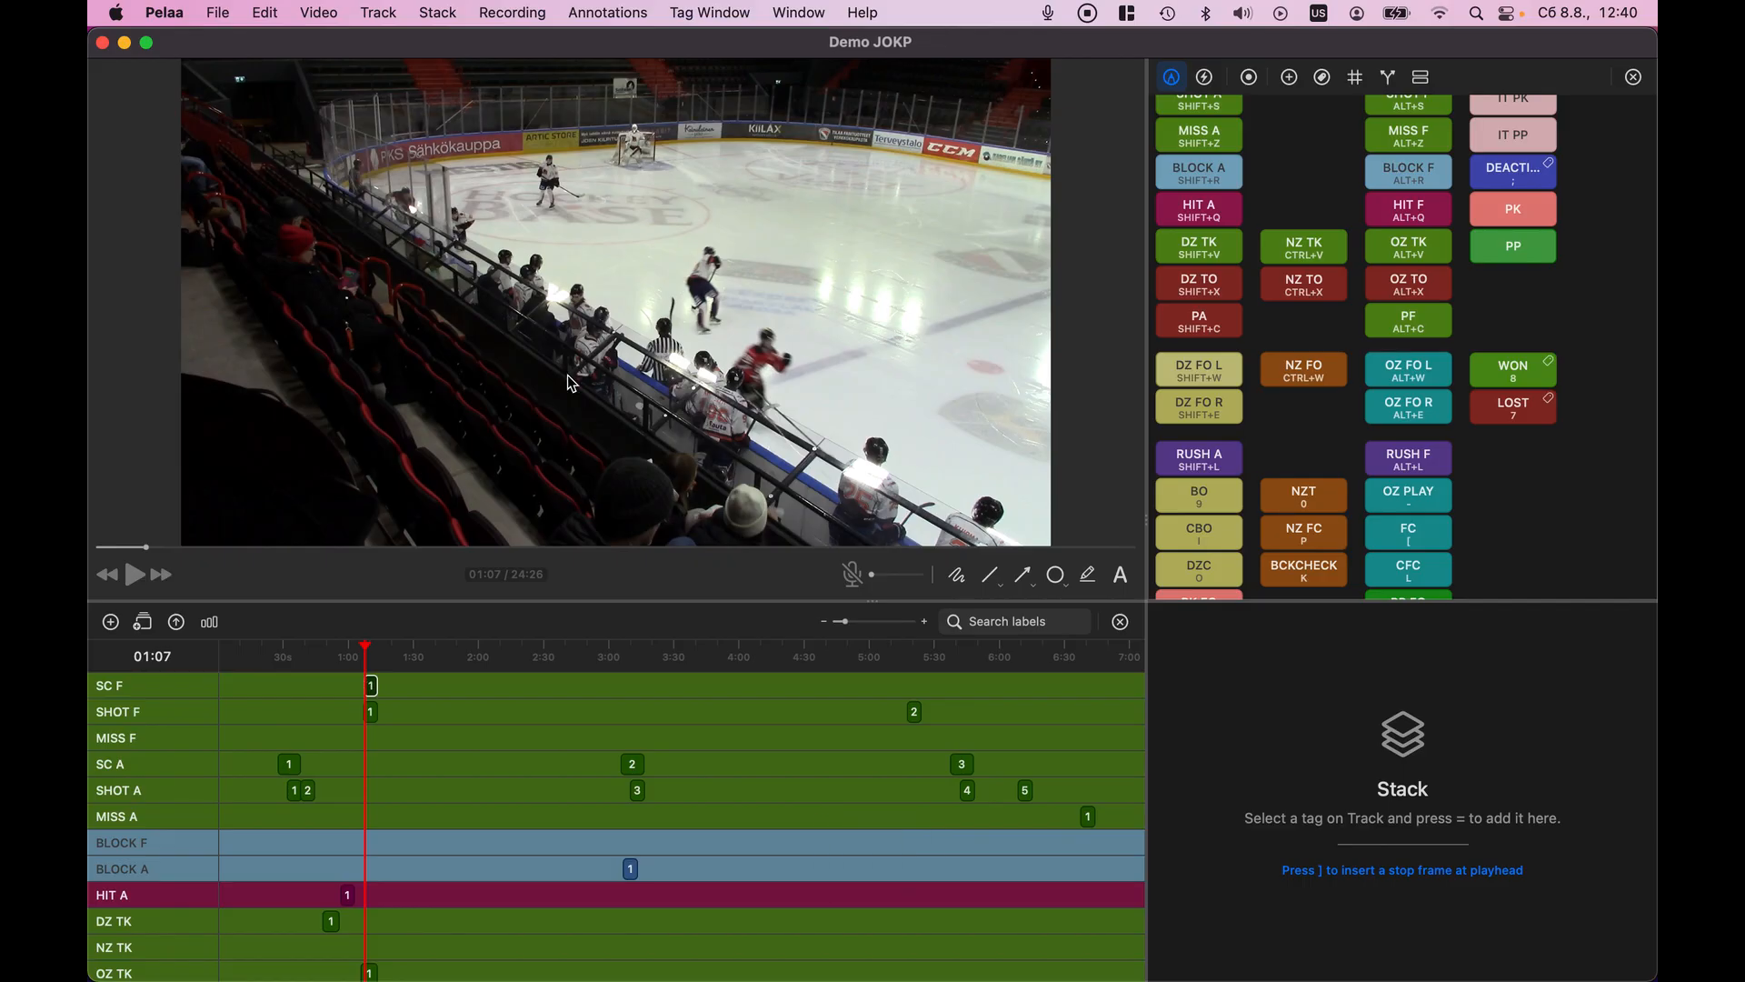
Scrub the video forward to 1:20 and set the end of SC F tag 1 to the playhead
left_click(371, 688)
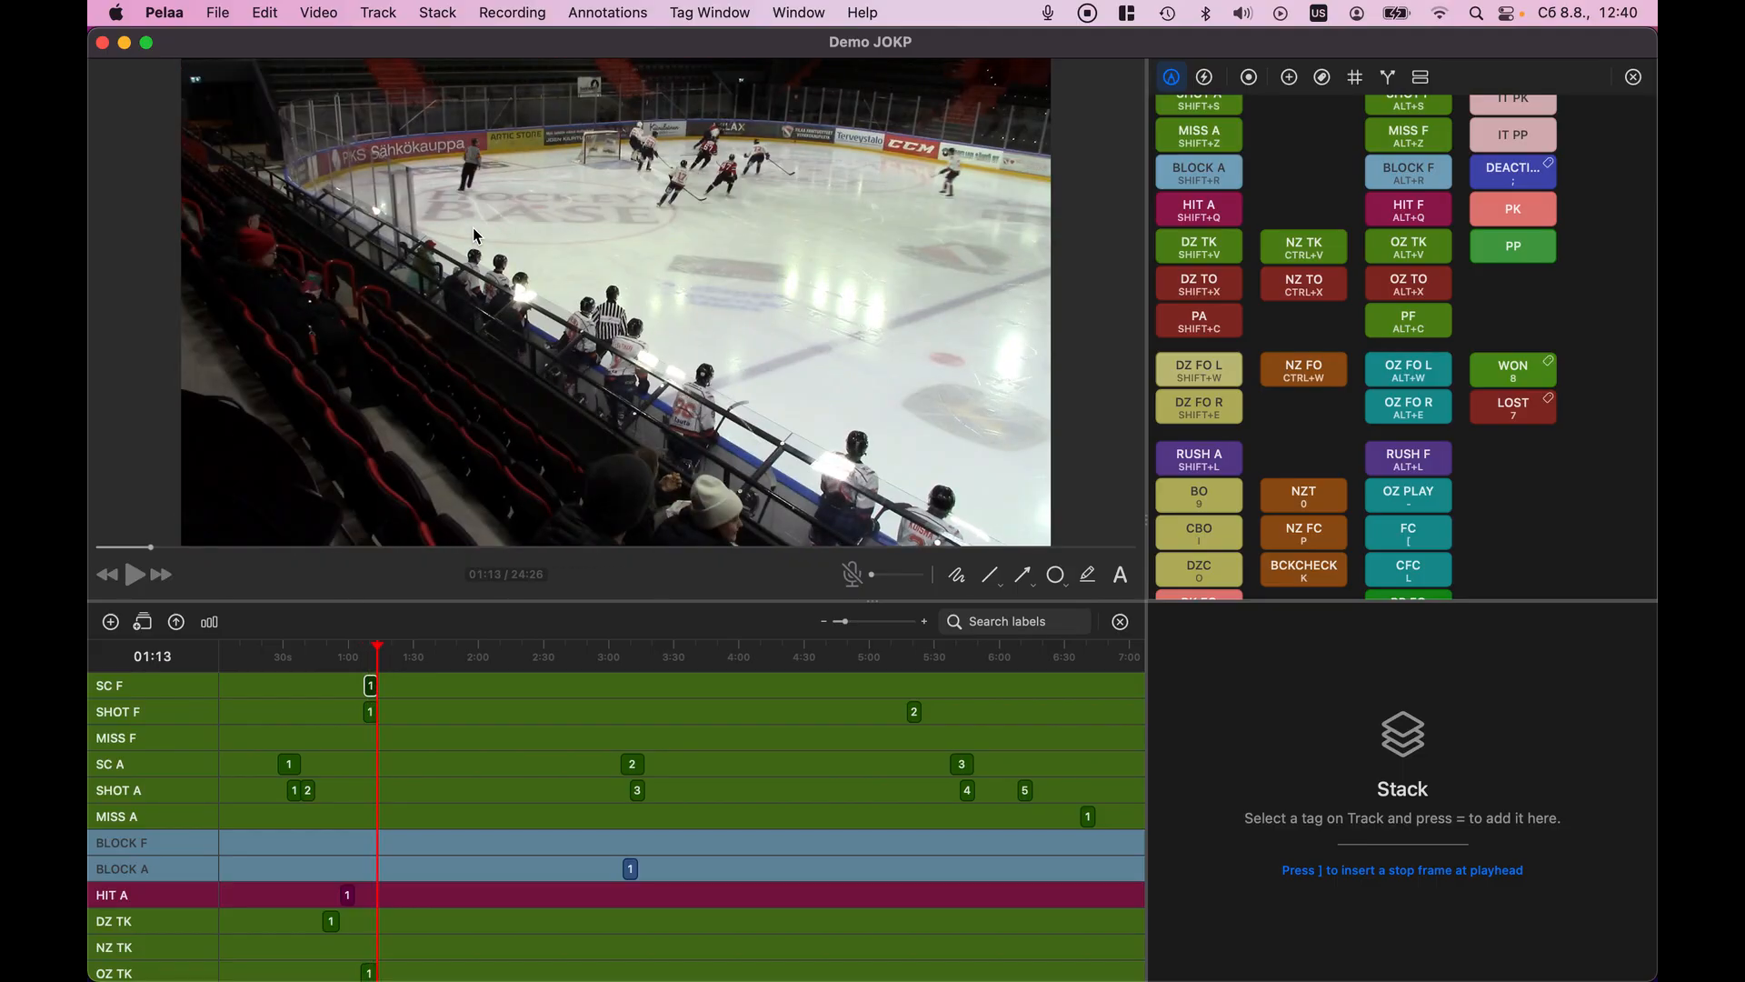
scroll(473, 228, "left", 5)
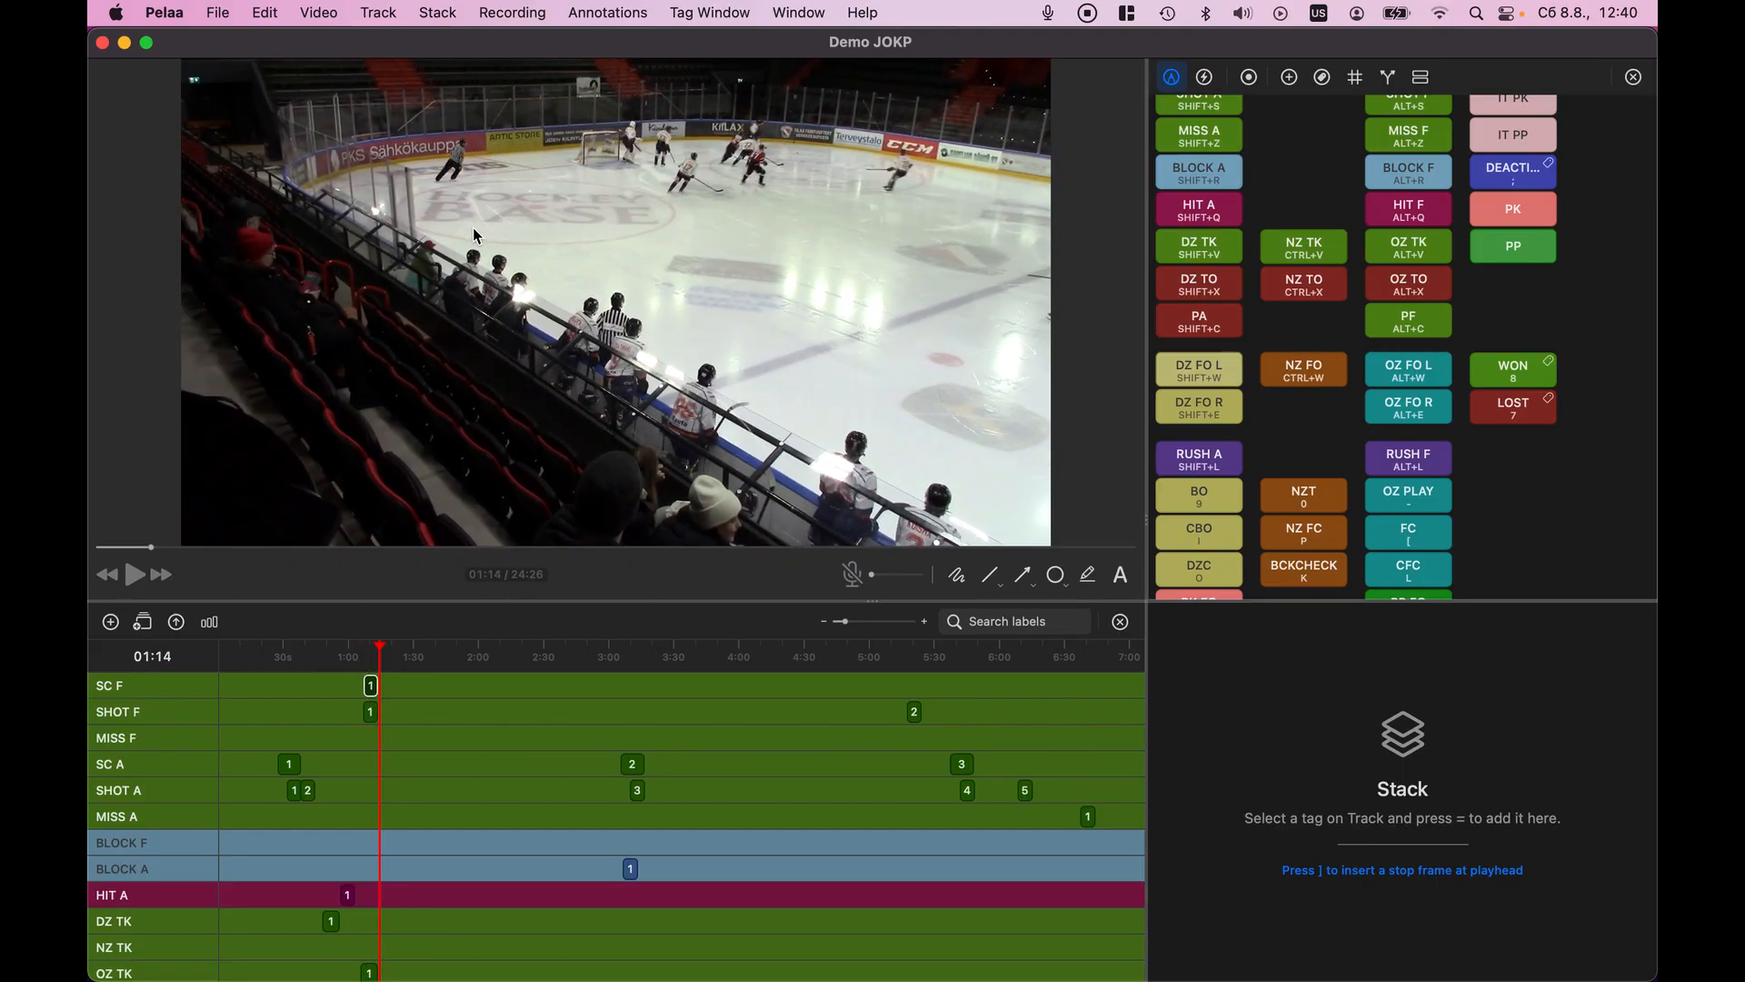
scroll(472, 227, "right", 3)
scroll(473, 227, "right", 5)
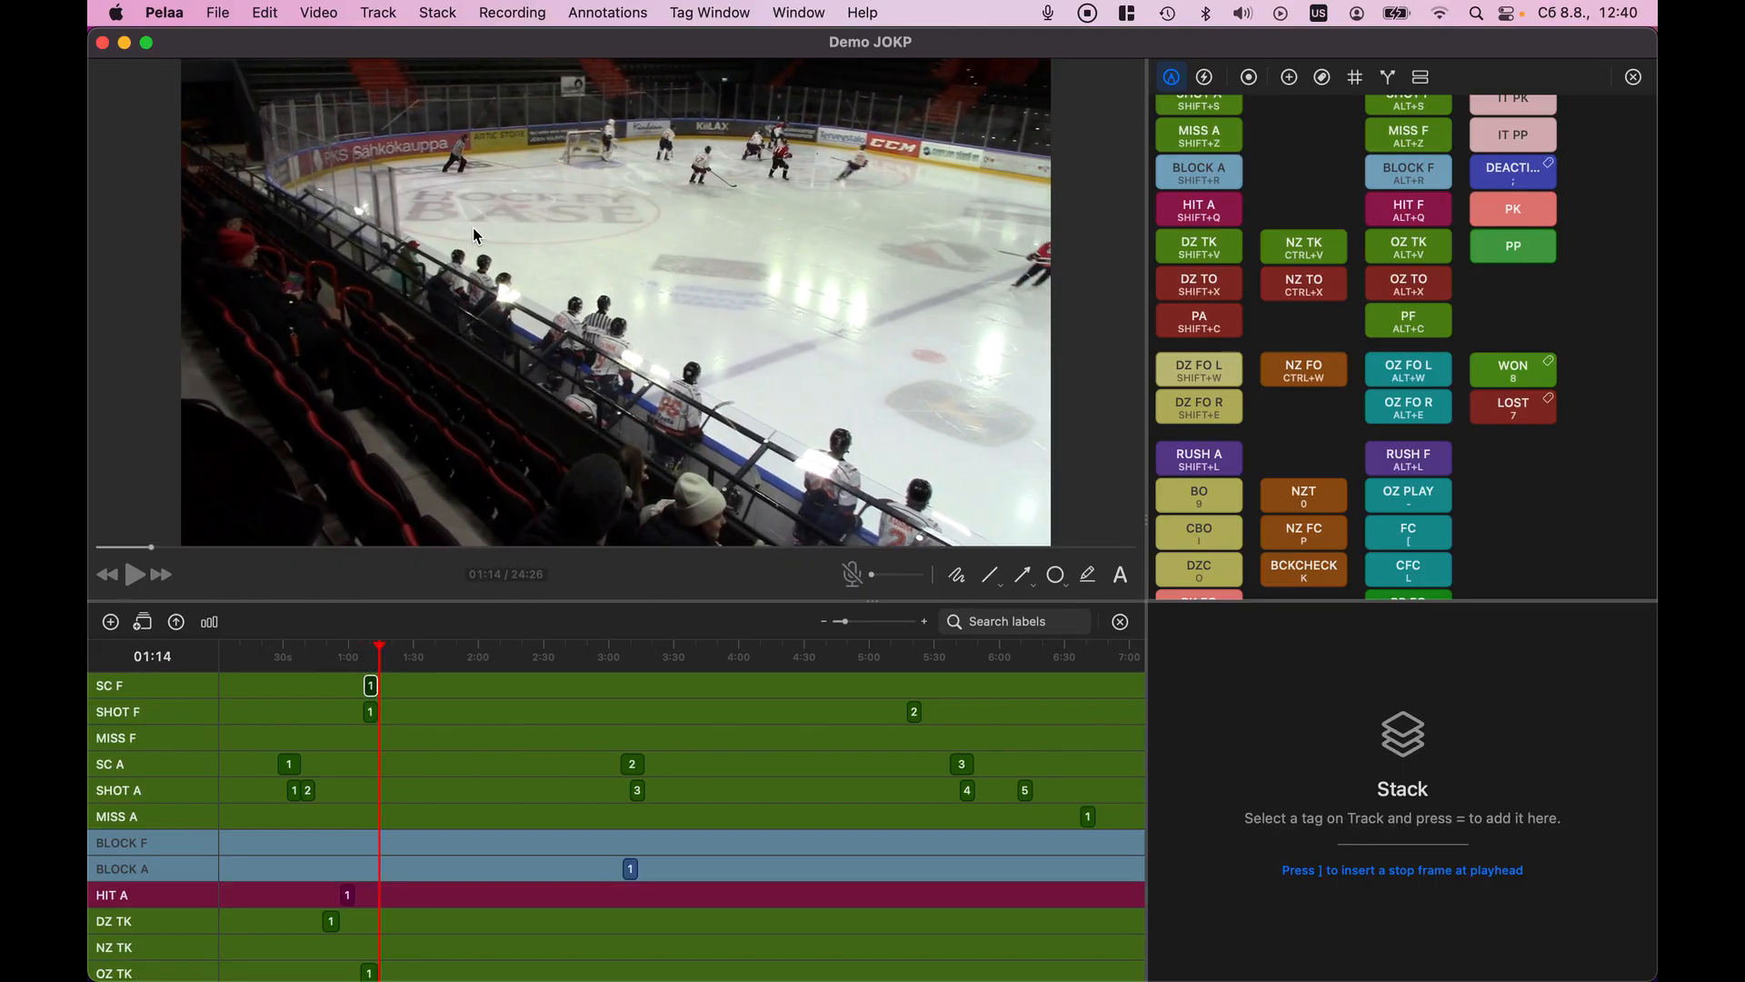
scroll(472, 227, "right", 8)
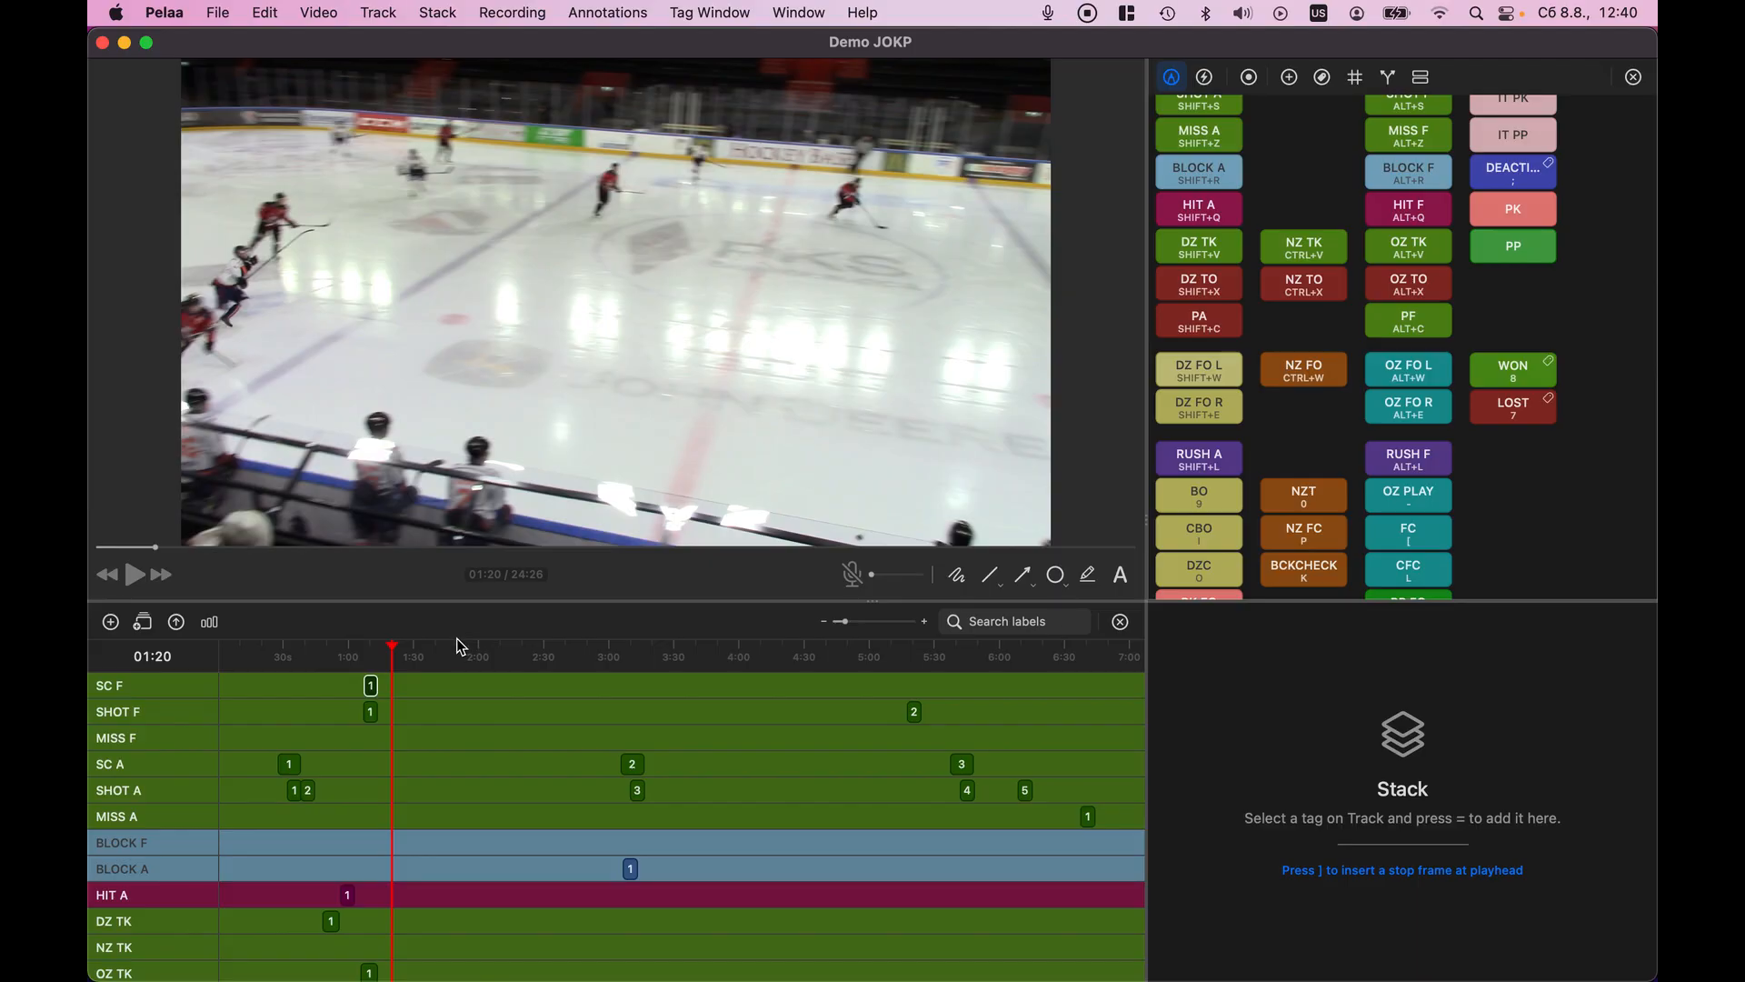
mouse_move(377, 698)
key("super")
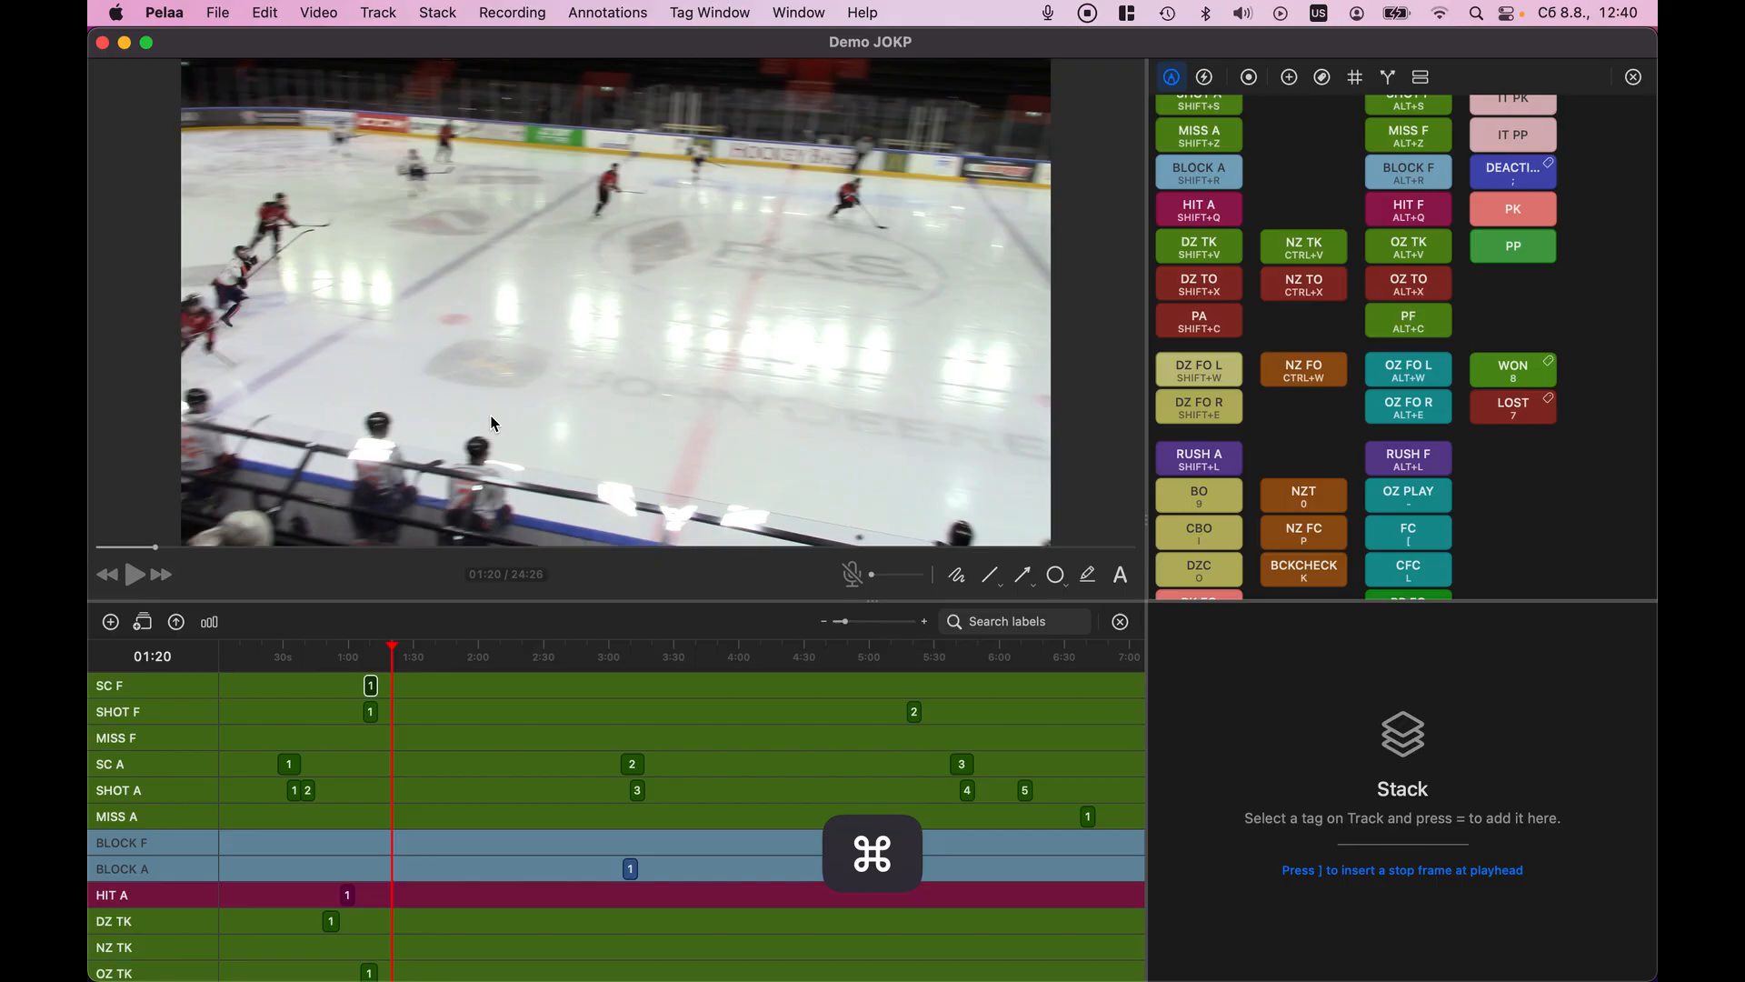
key("super+o")
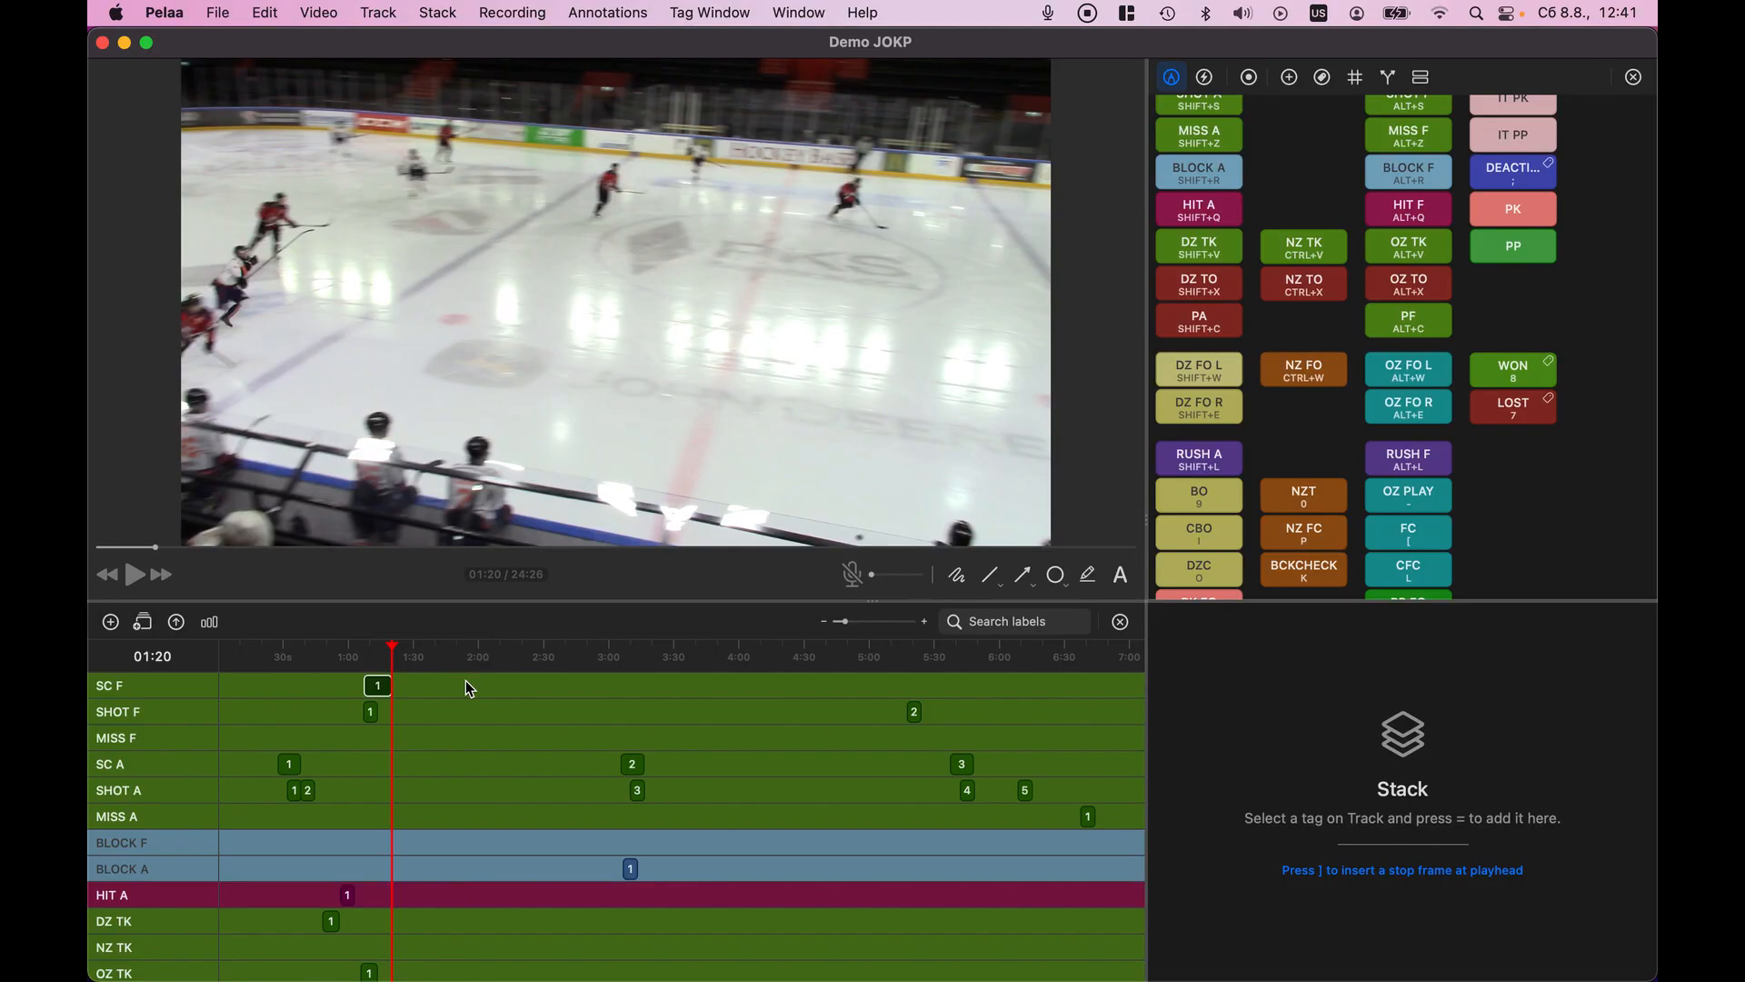
Extend the start of SC F tag 1 backward in repeated 5-second steps until it begins at 0:22
left_click(380, 689)
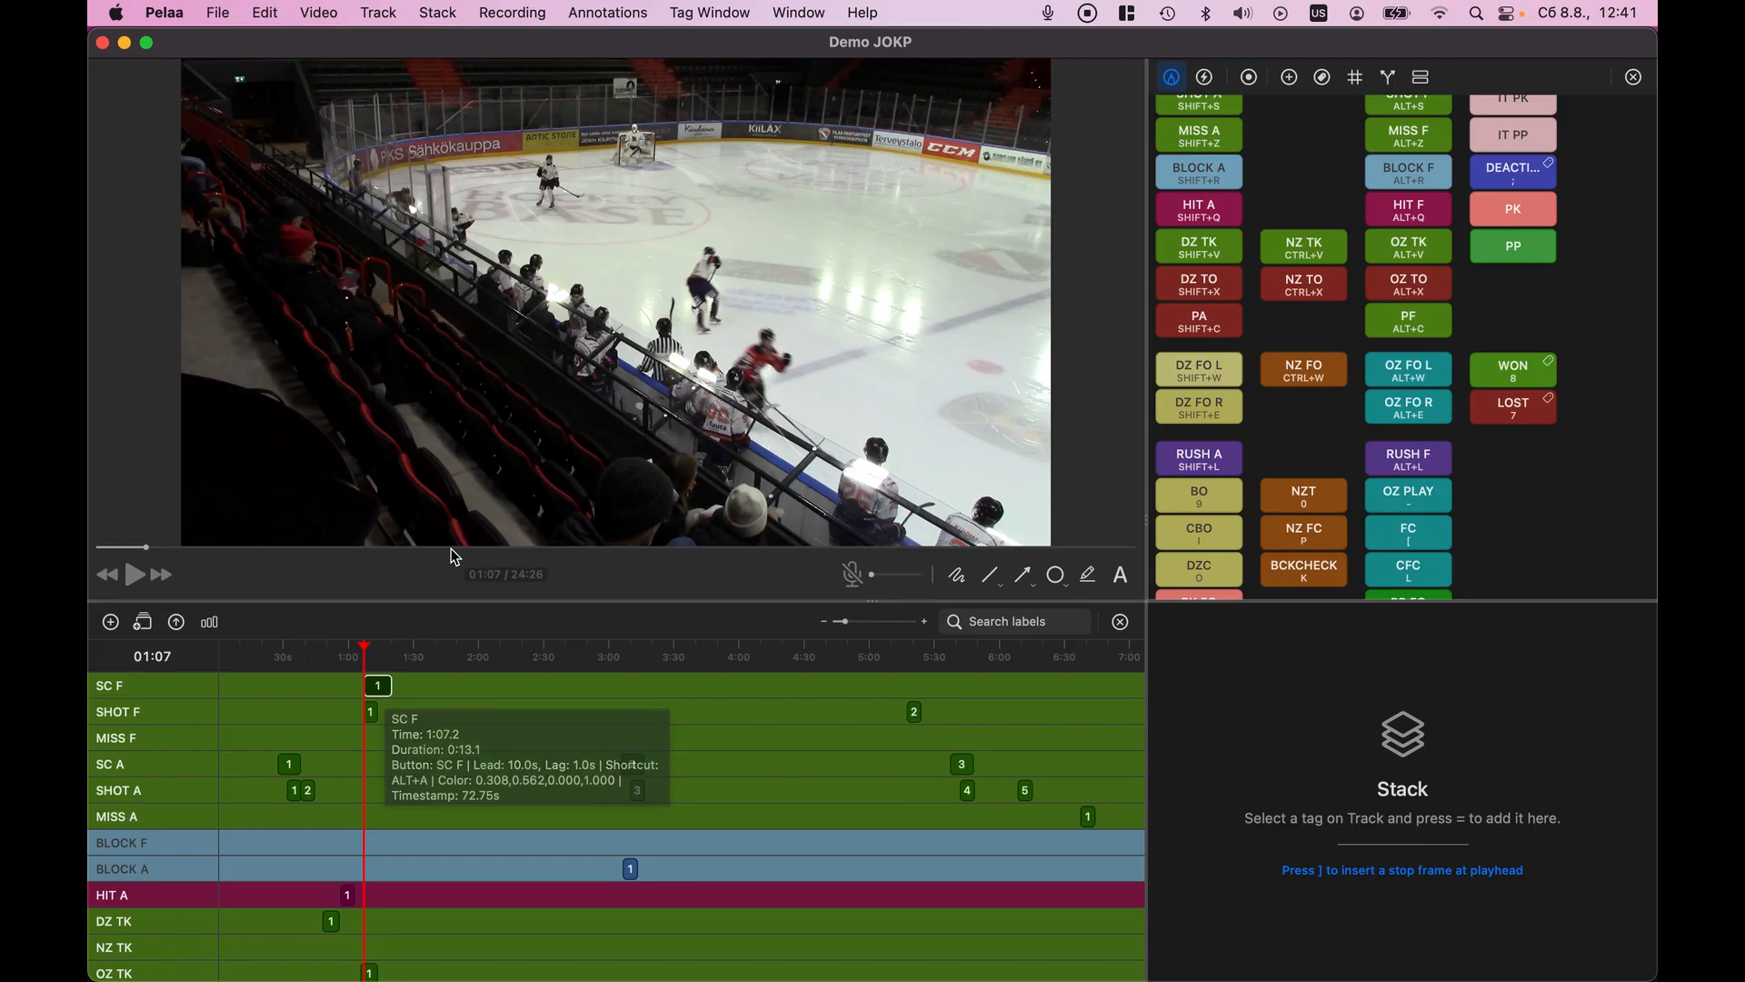
key("shift+super")
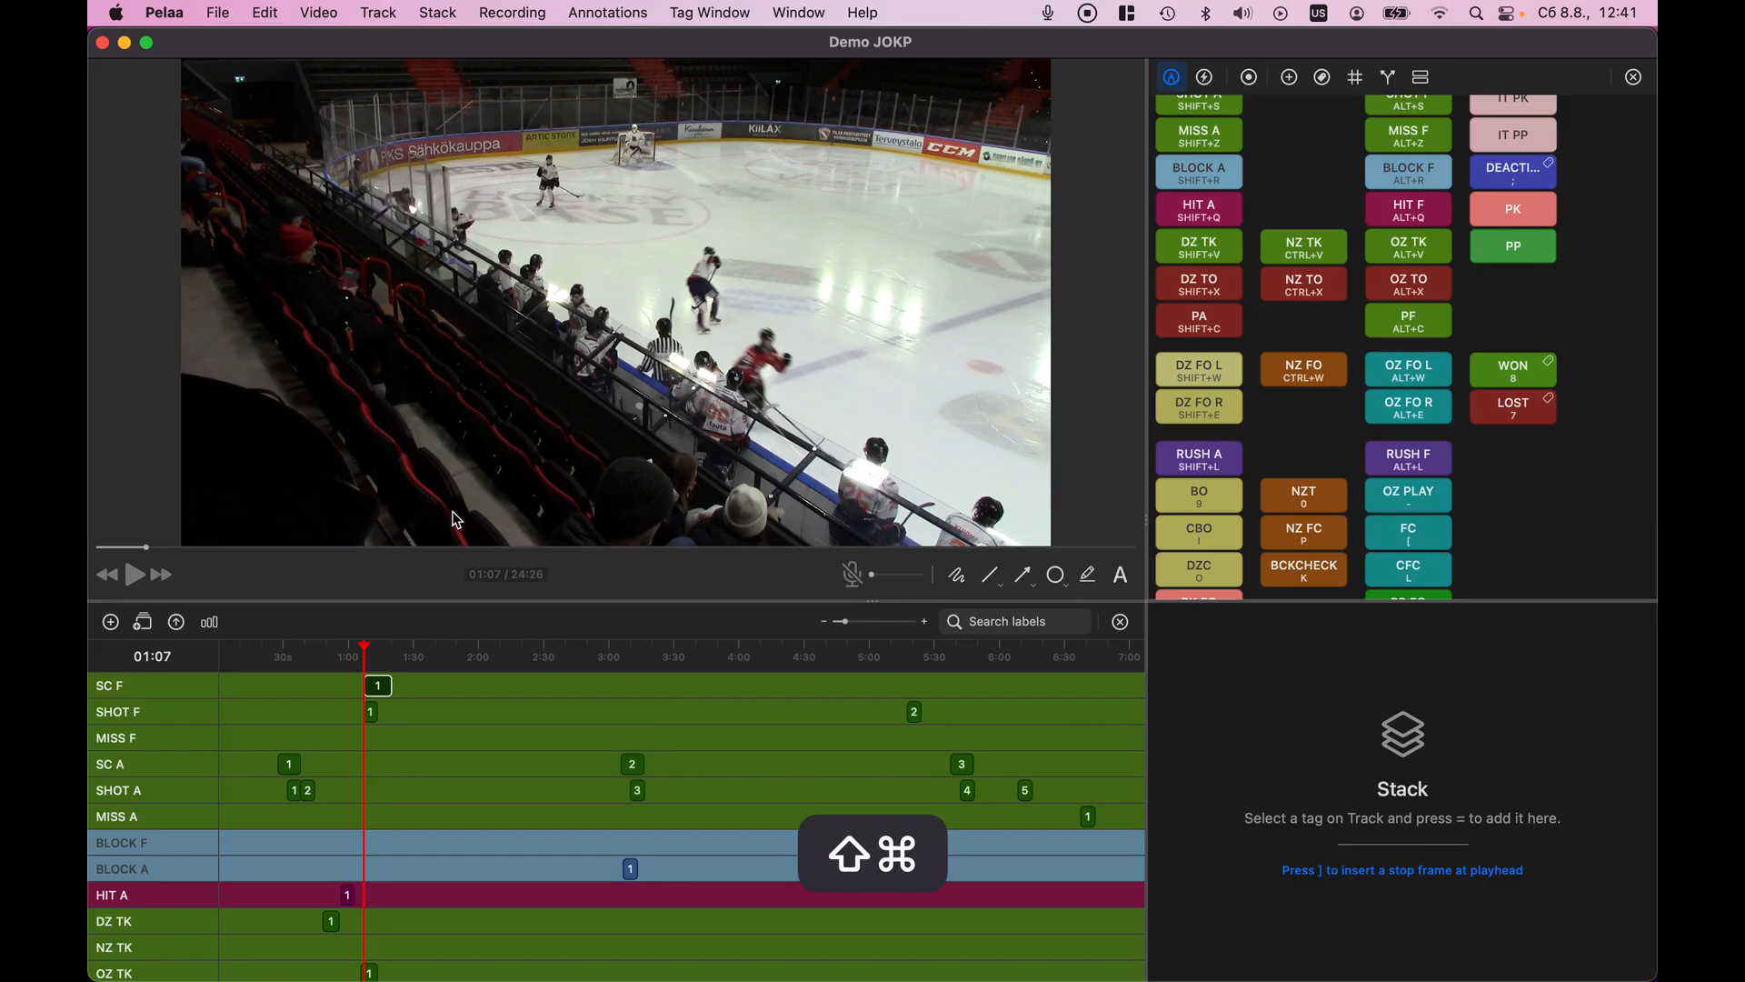
key("shift+super+i")
key("shift+super+i")
key("shift+super+i")
key("shift+super+i")
key("shift+super+i")
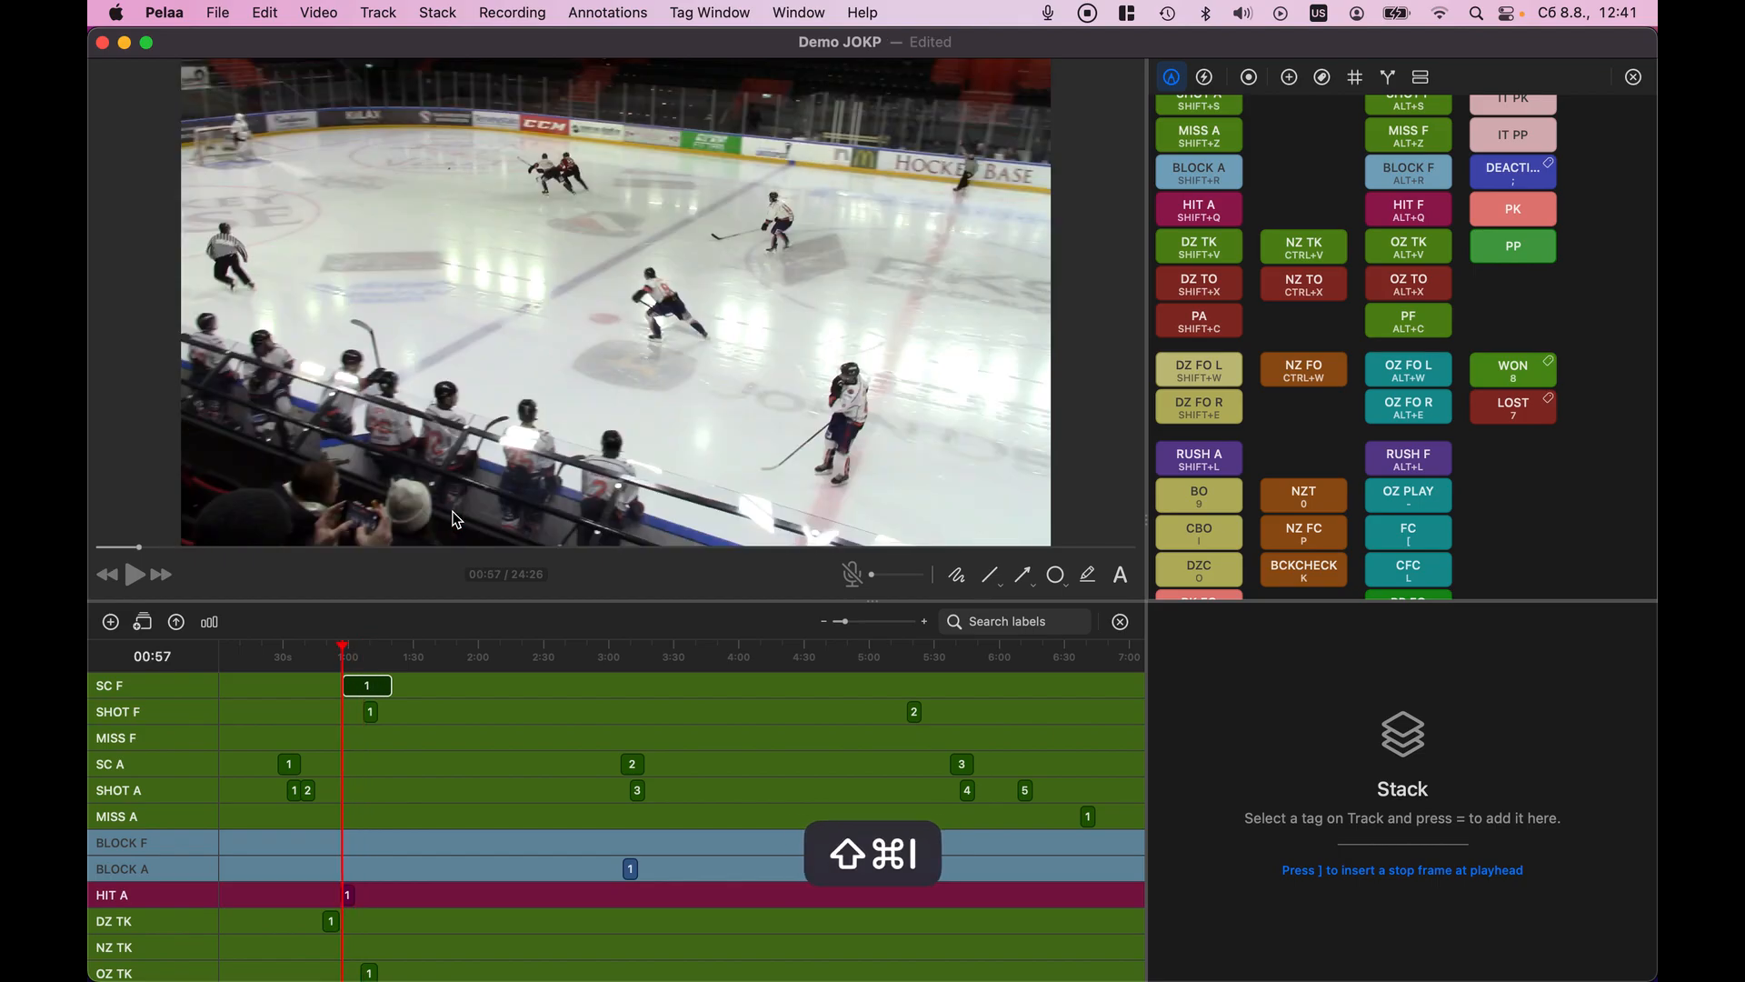
key("shift+super+i")
key("shift+super+i")
key("shift+super+i")
key("shift+super+i")
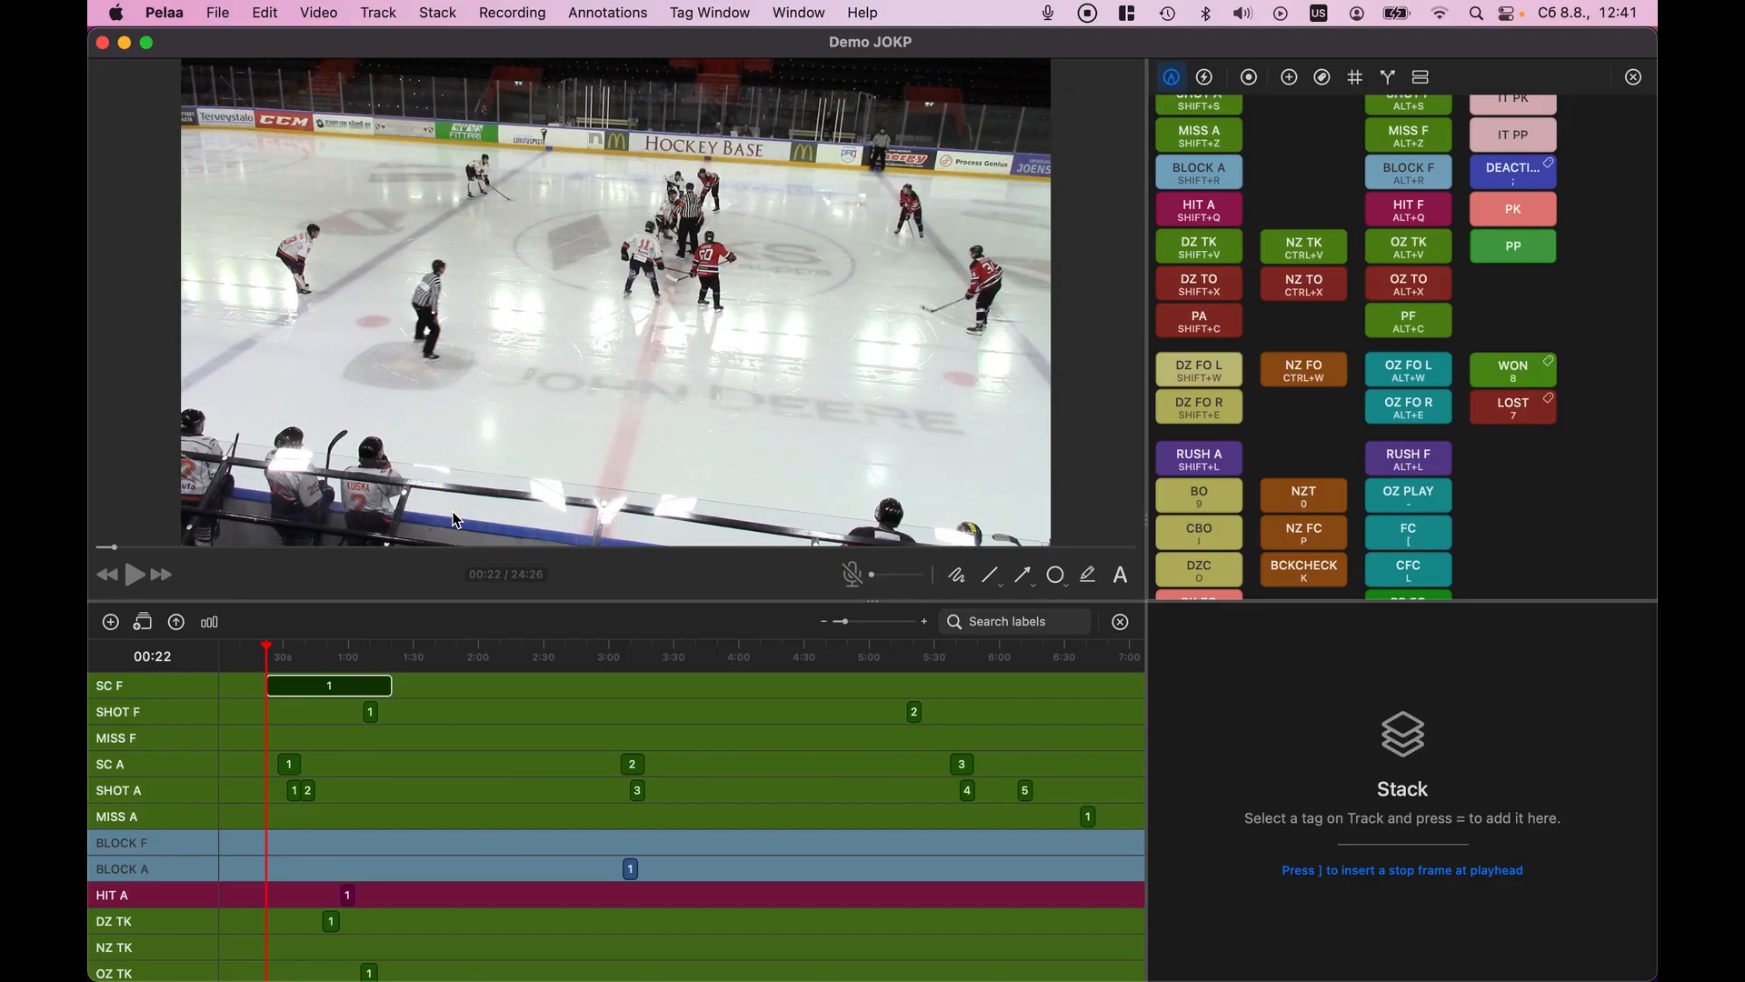
Extend the end of SC F tag 1 forward in repeated 5-second steps until it ends at 1:50
key("shift+super+o")
key("shift+super+o")
key("shift+super+o")
key("shift+super+o")
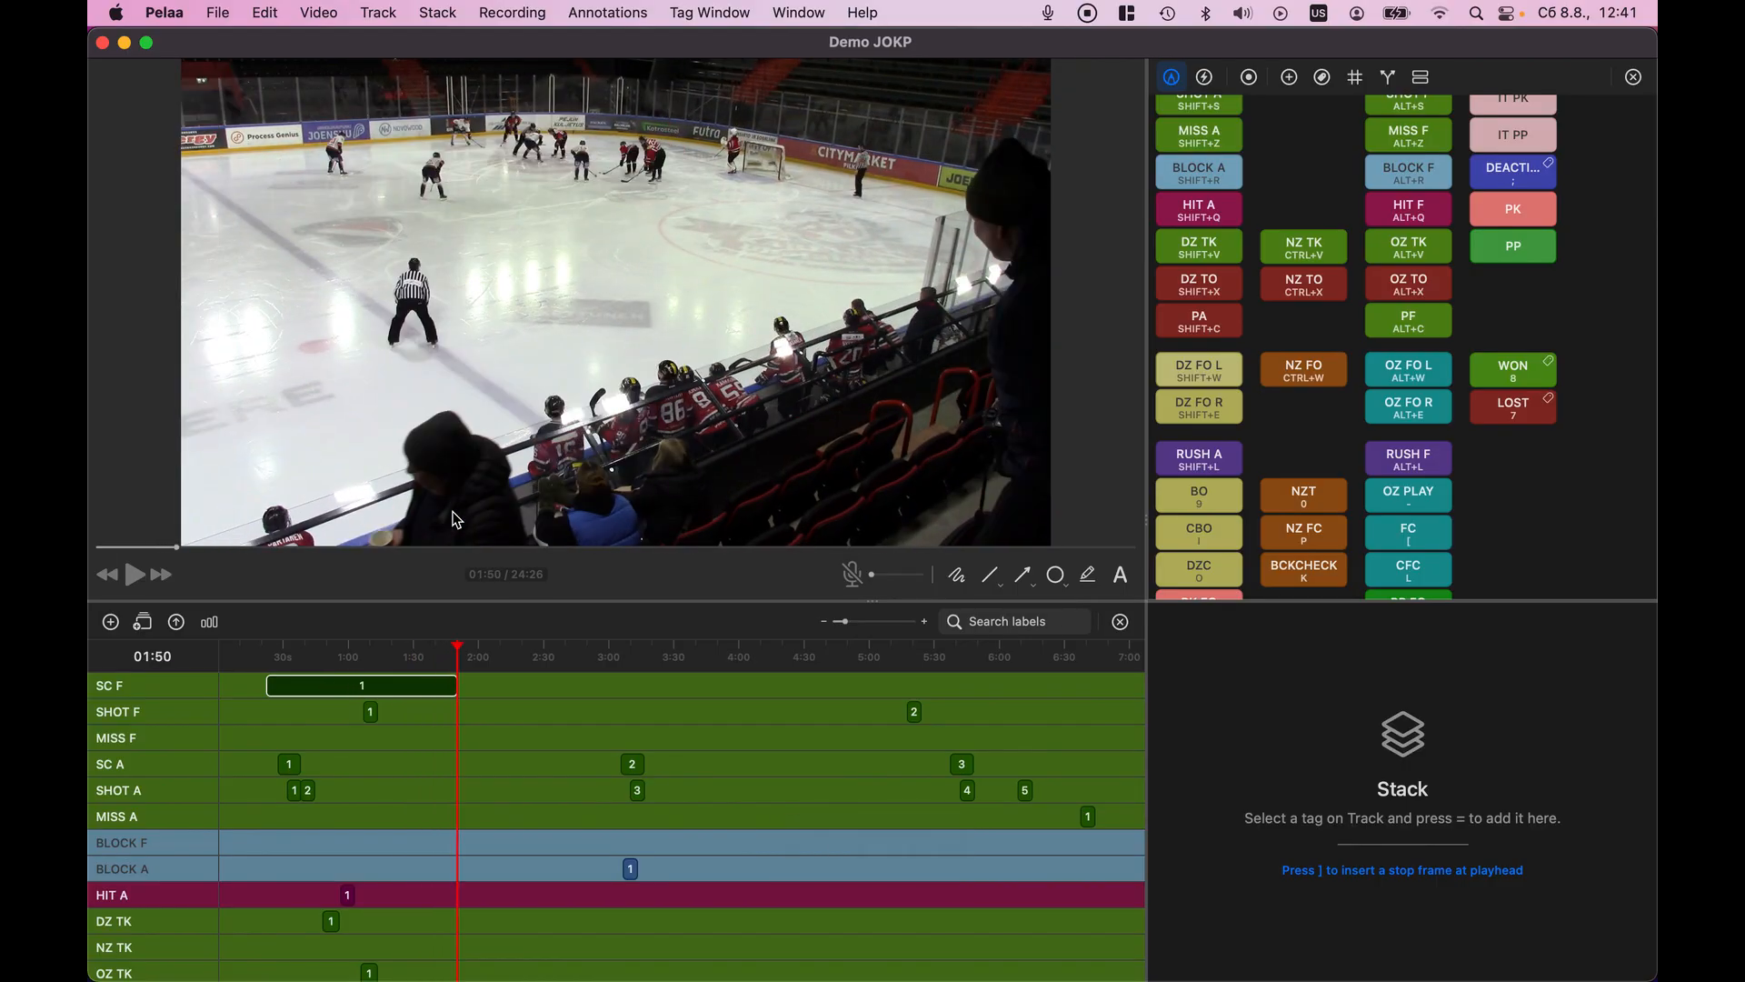
Trim SC F tag 1 to the playhead, with its end at about 1:15 and its start at about 1:02
left_click(428, 659)
scroll(532, 389, "left", 10)
scroll(533, 389, "right", 7)
scroll(533, 389, "left", 5)
scroll(536, 397, "left", 2)
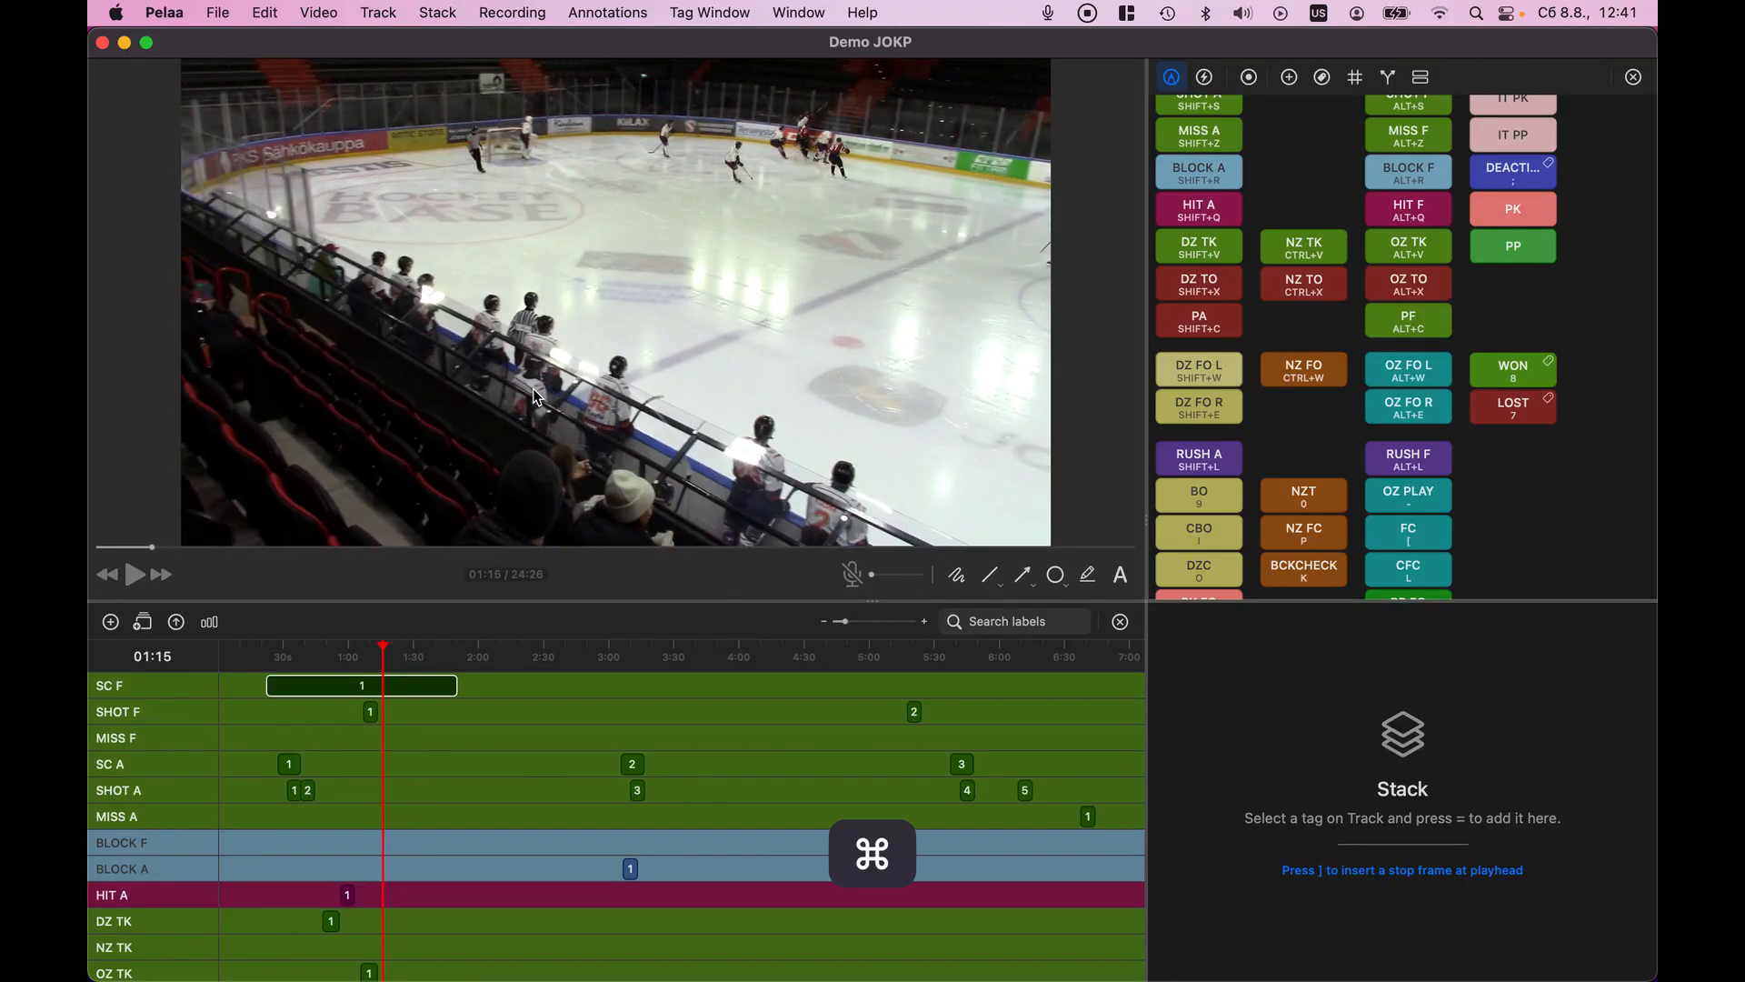
key("super+o")
scroll(537, 398, "left", 6)
key("super+i")
Review the commands for trimming, extending and stepping between tags, and move the playhead to 1:39
left_click(390, 16)
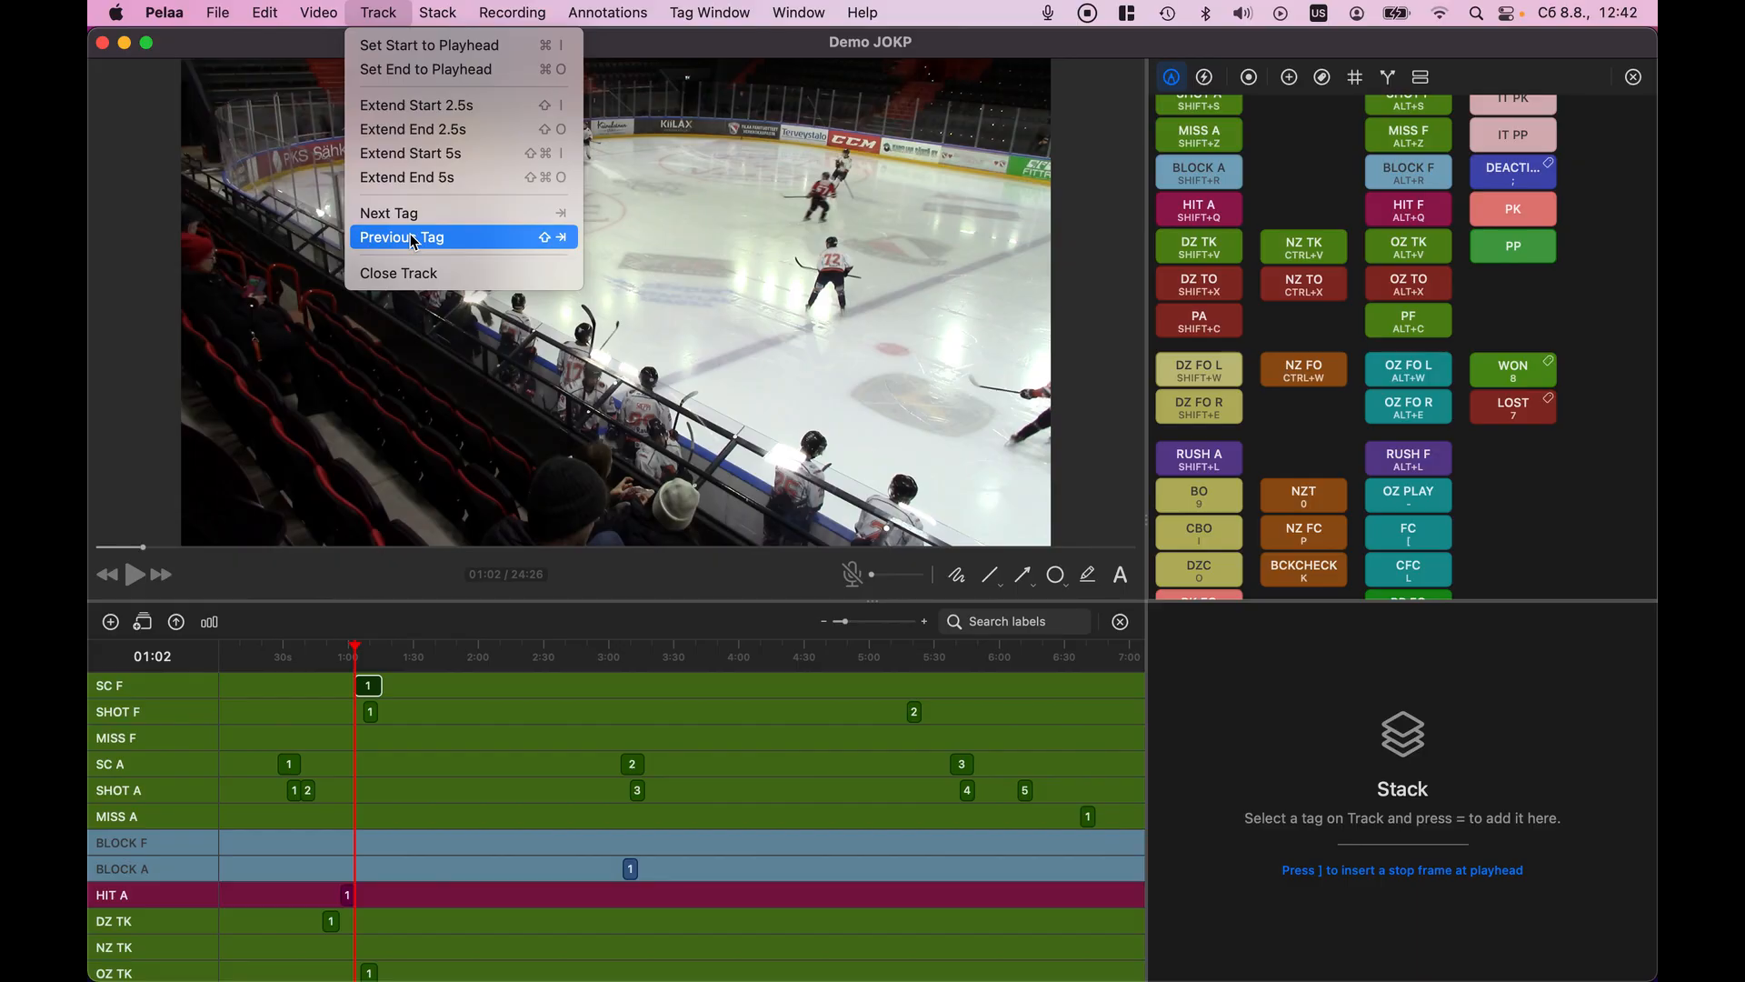
left_click(437, 704)
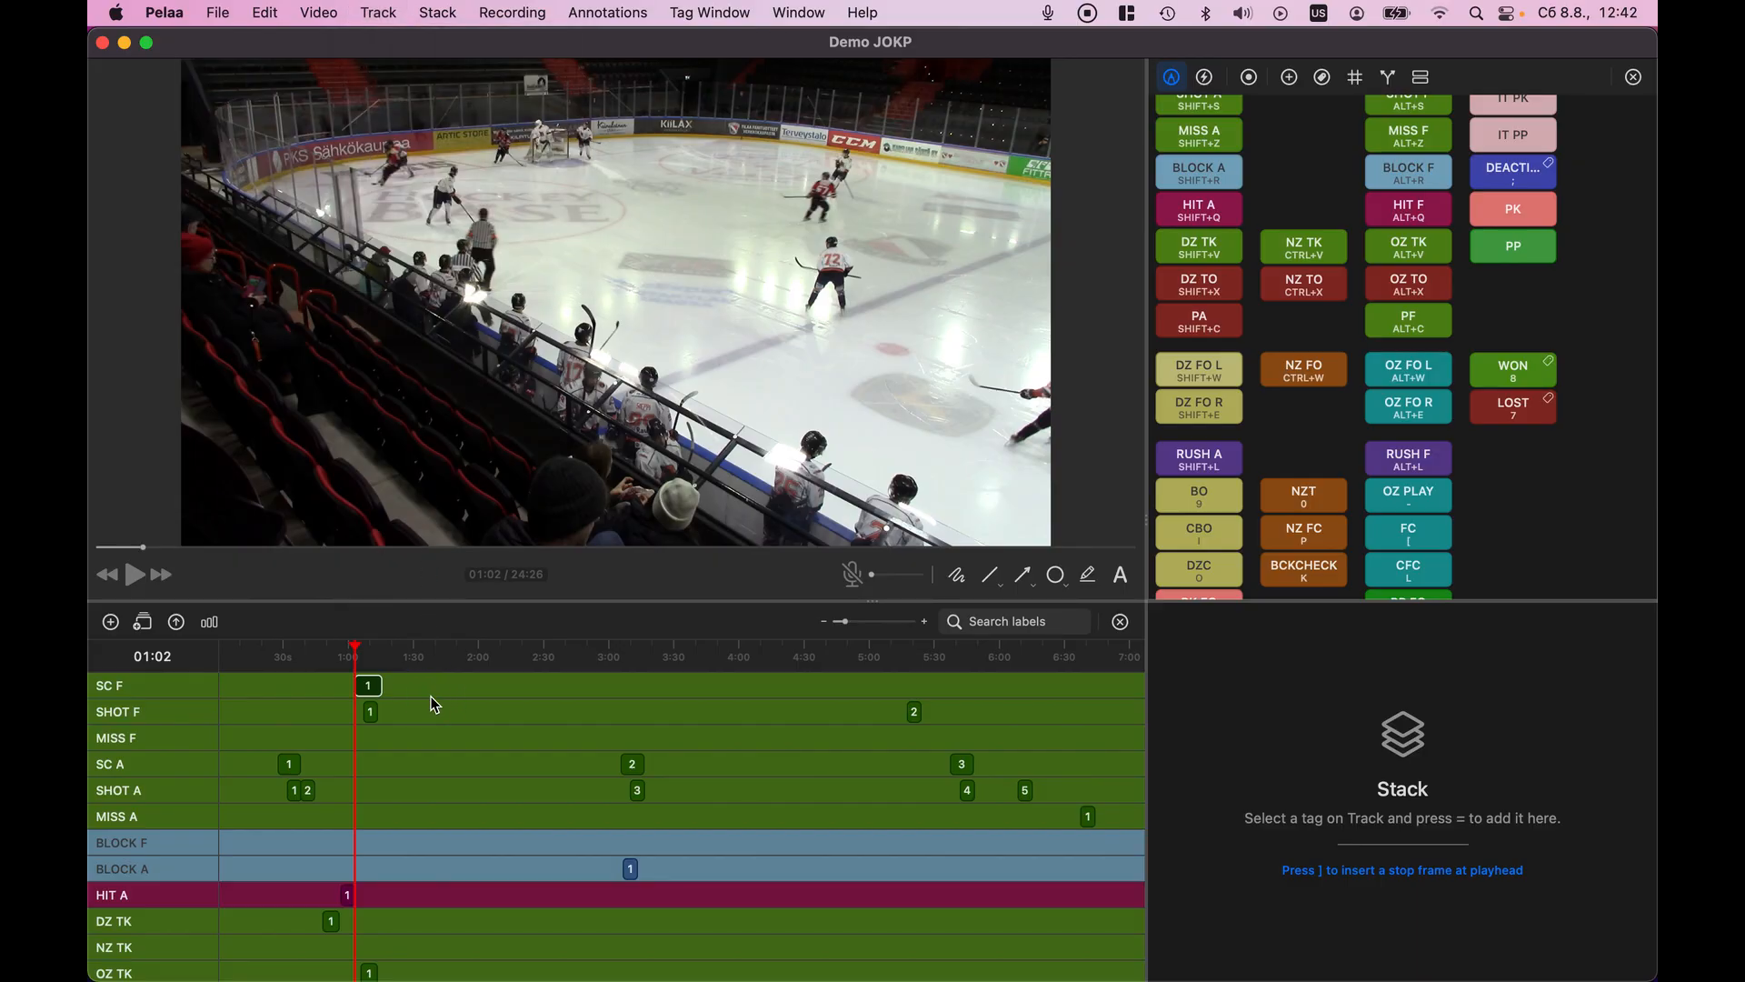
left_click(437, 700)
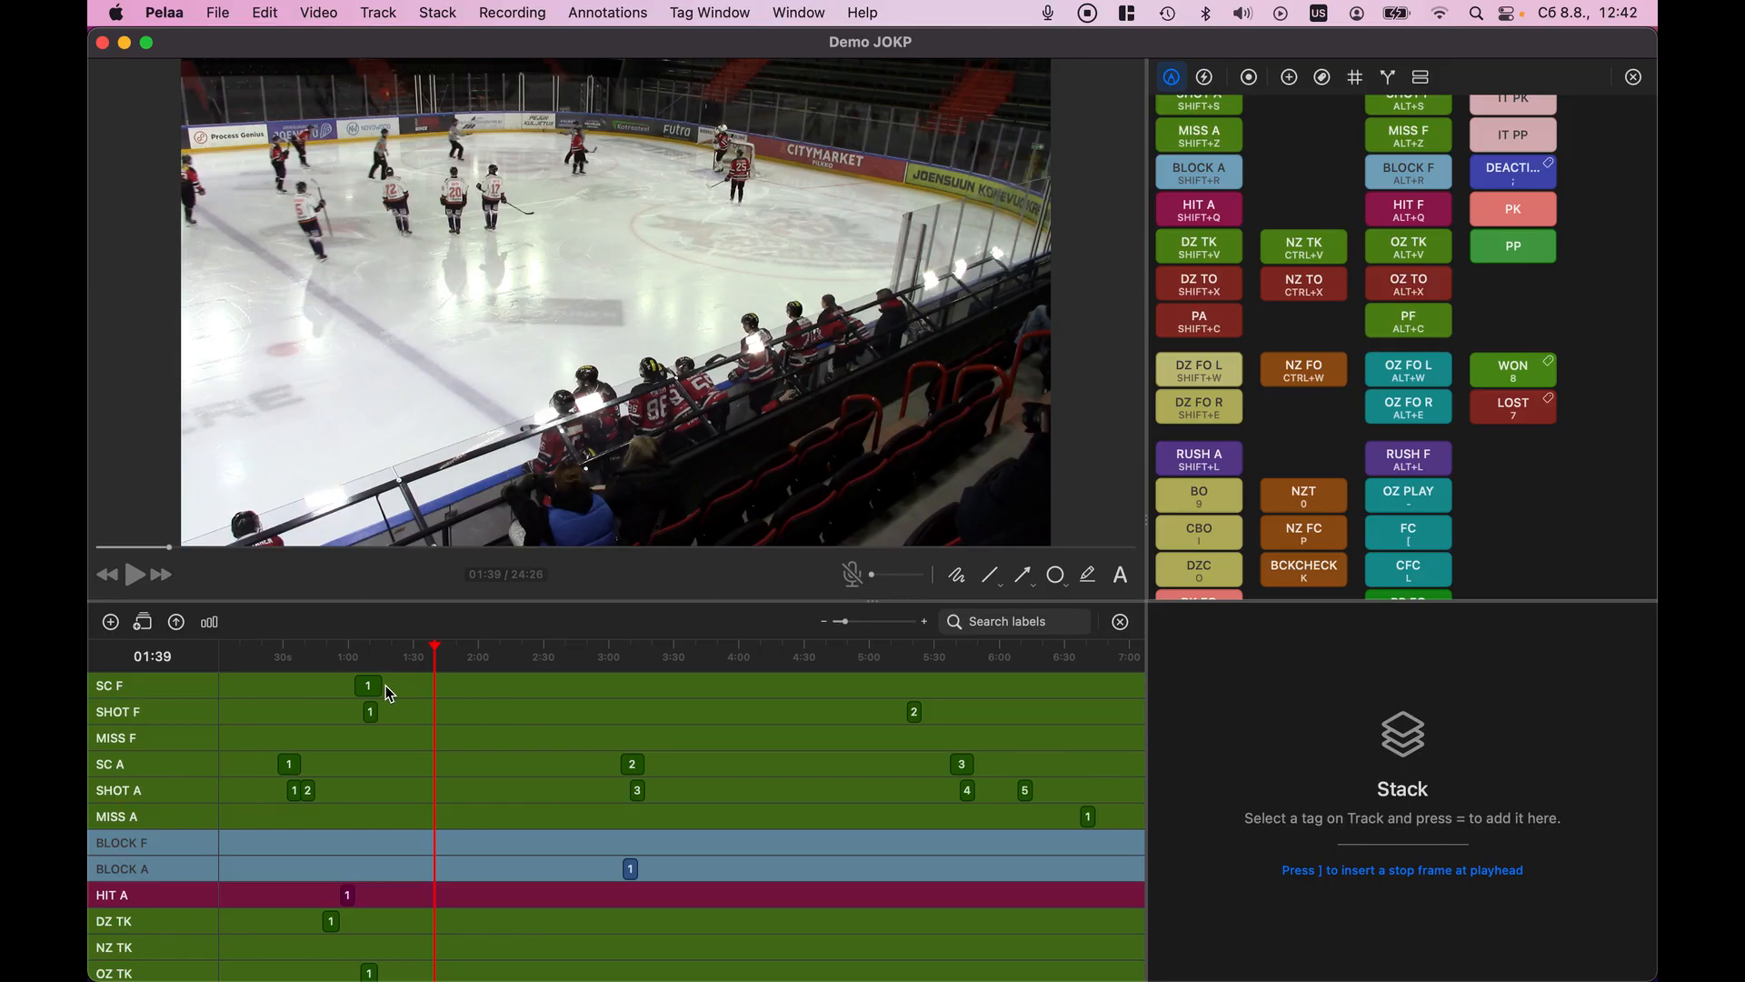
Extend SC F tag 1 slightly by its edges on the timeline, with its end at about 1:16, and save the project
mouse_move(383, 688)
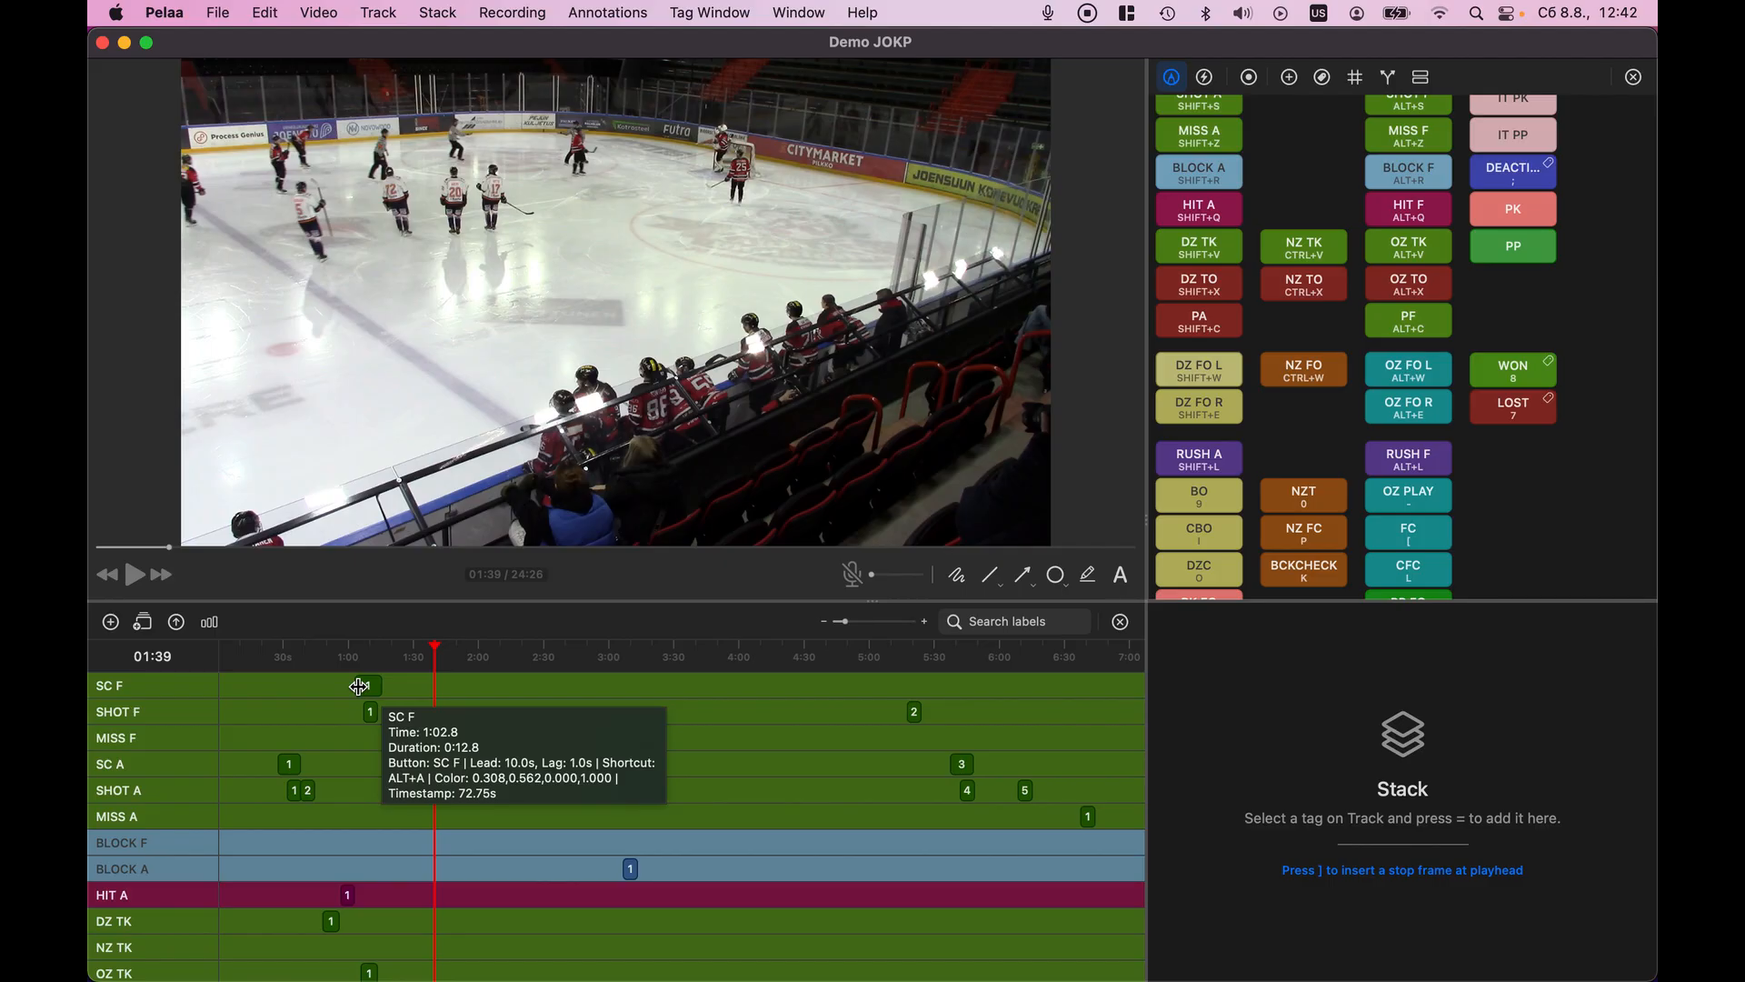
left_click(360, 686)
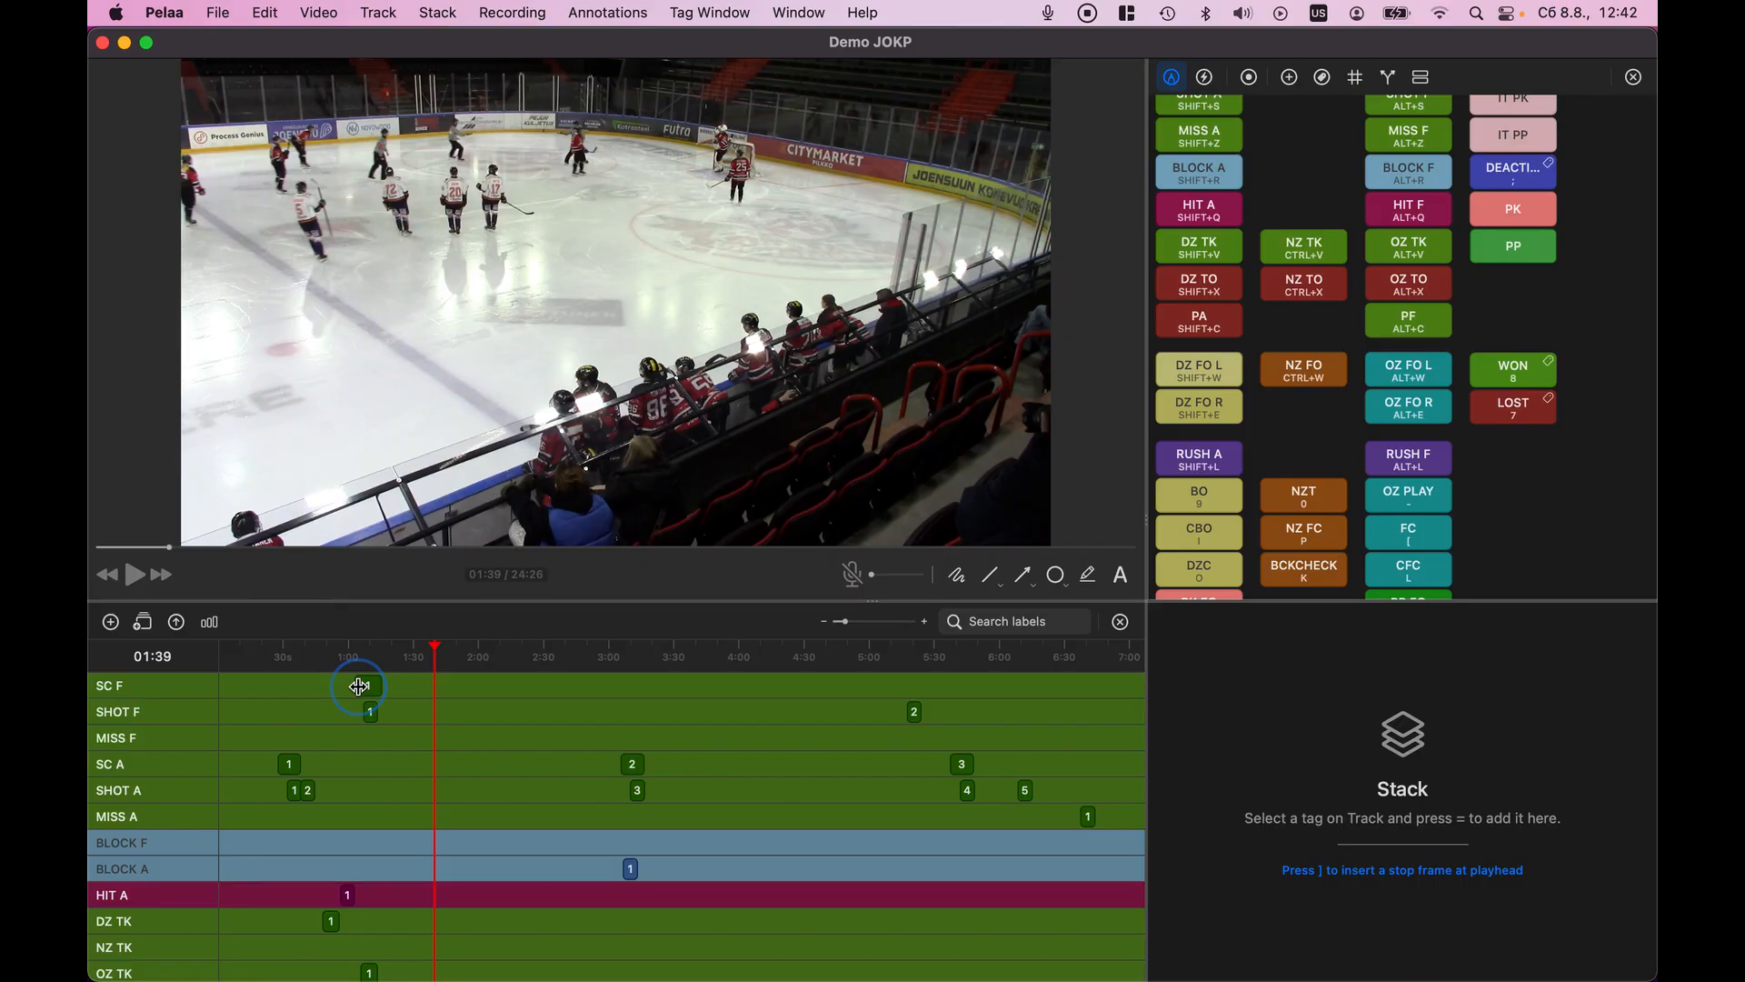
mouse_move(360, 686)
left_mouse_down()
mouse_move(334, 687)
mouse_move(419, 686)
mouse_move(383, 699)
left_mouse_up()
key("super+s")
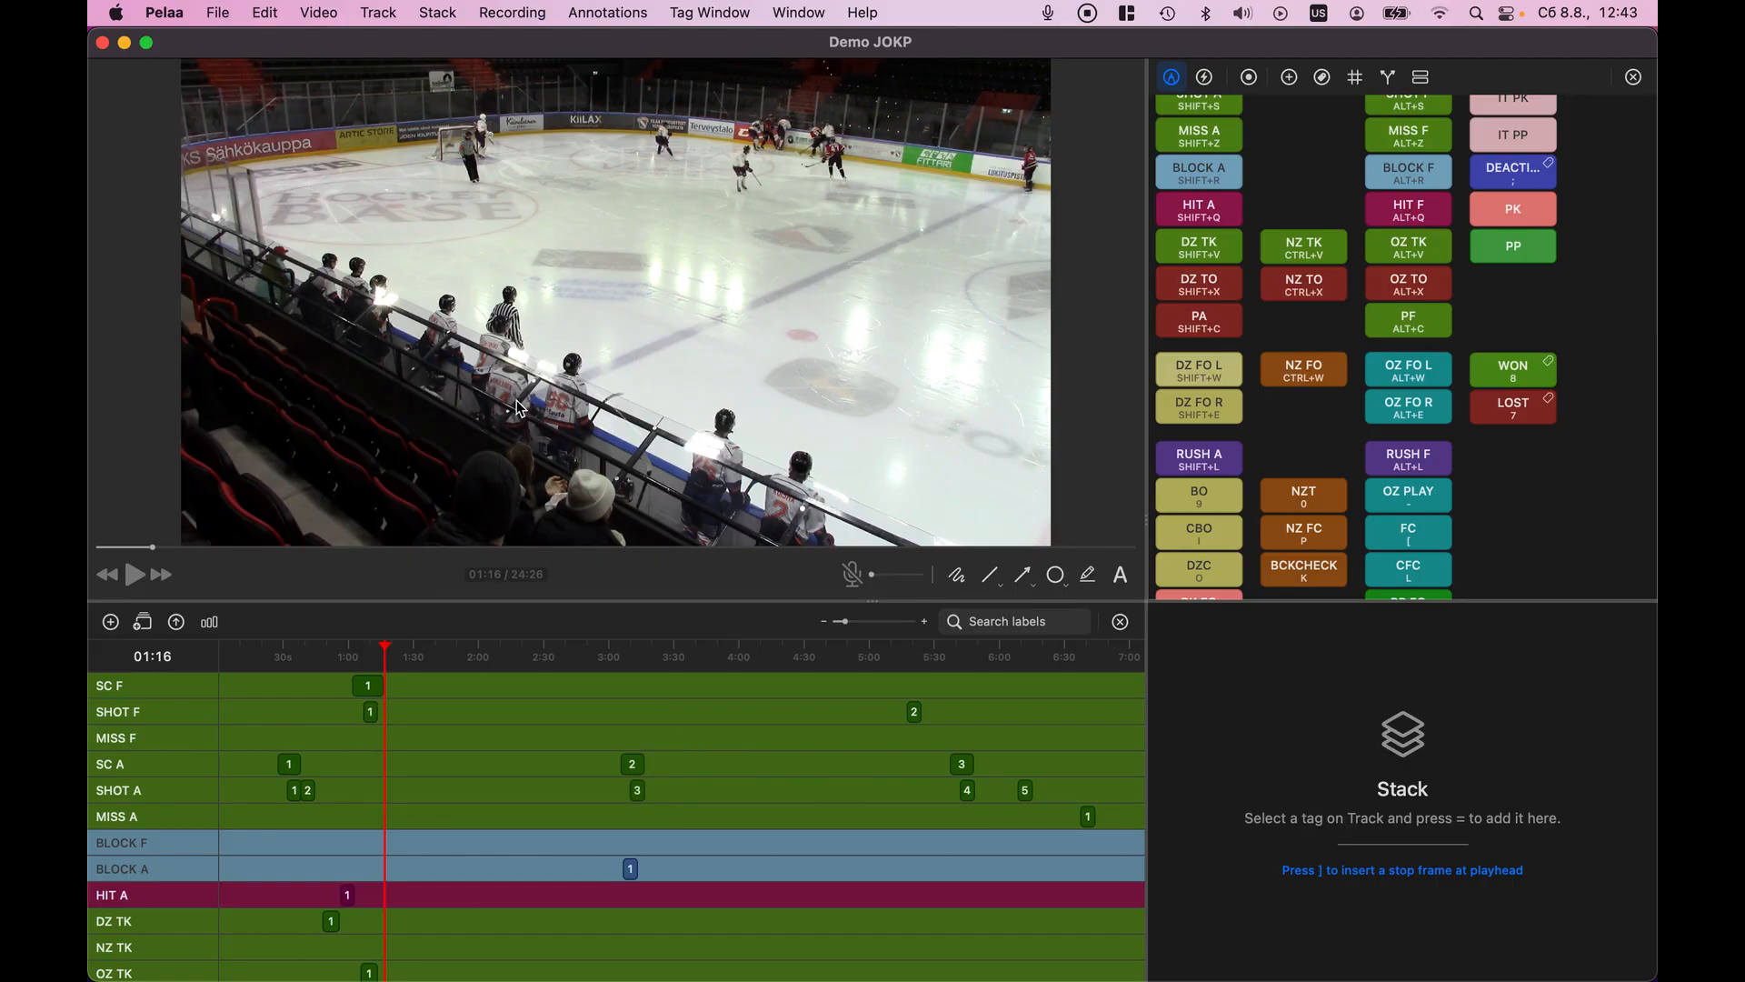
Select SHOT F tags 1, 2 and 3 together on the timeline, and clear the selection by moving the playhead to 3:27
left_click(389, 15)
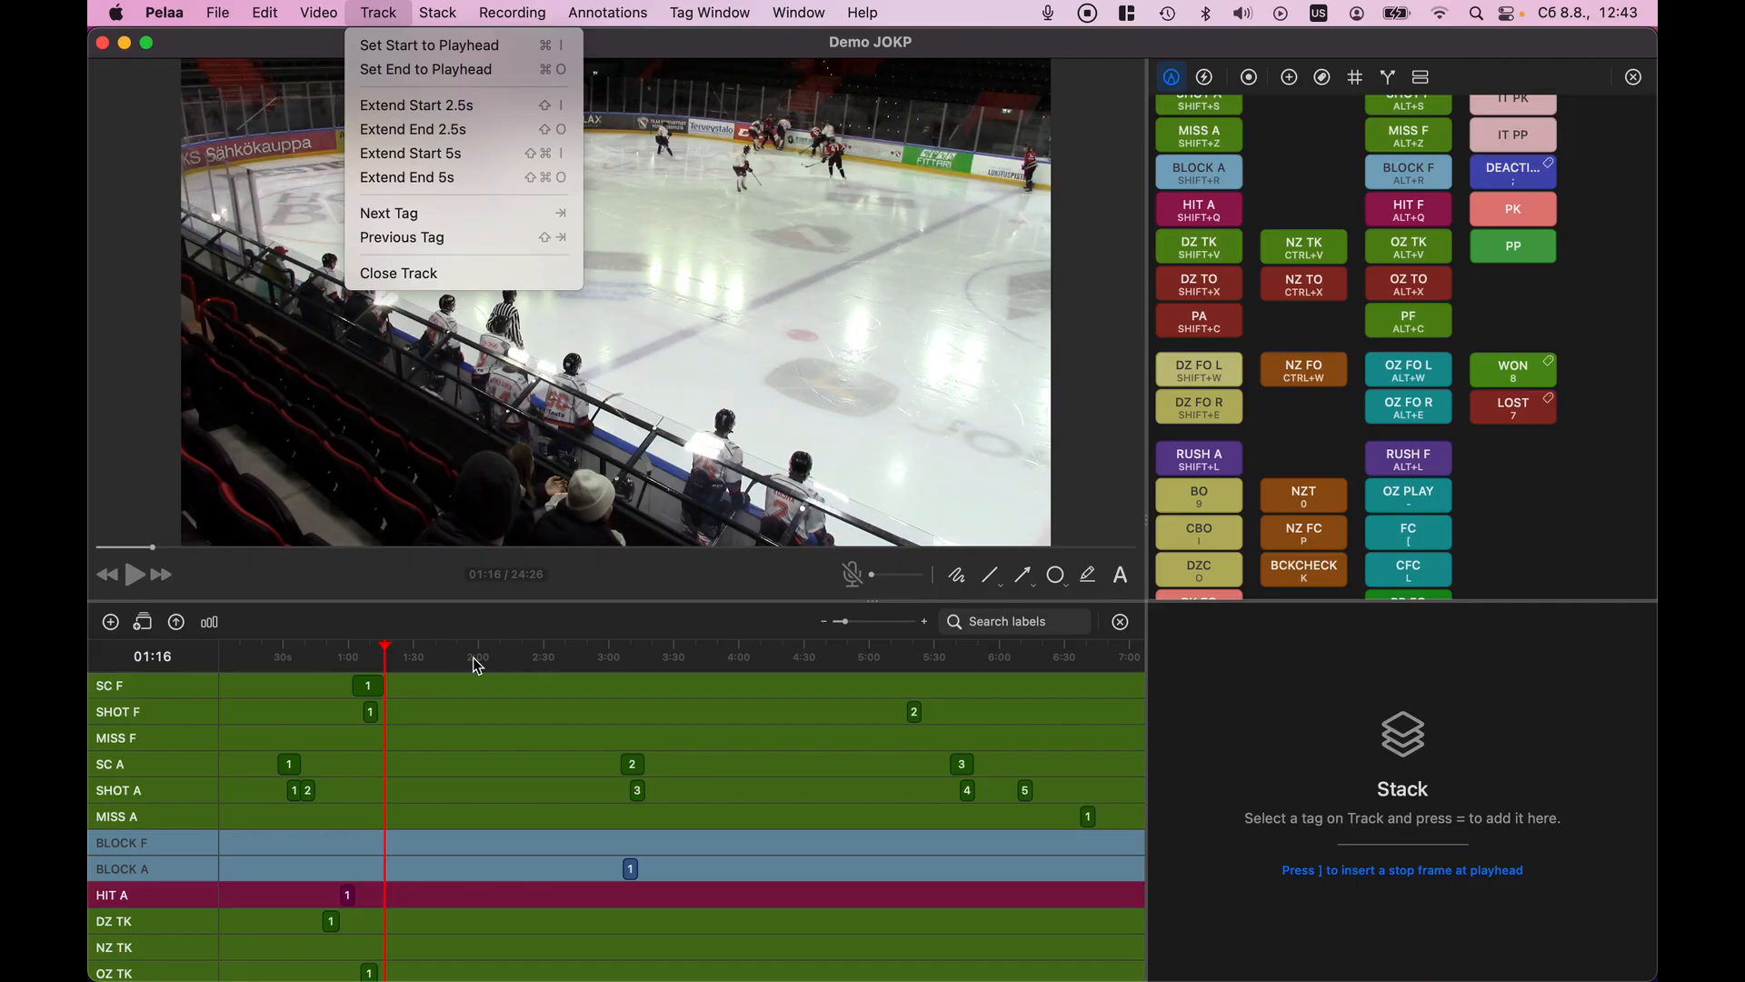
left_click(507, 721)
scroll(495, 824, "down", 4)
scroll(494, 823, "down", 1)
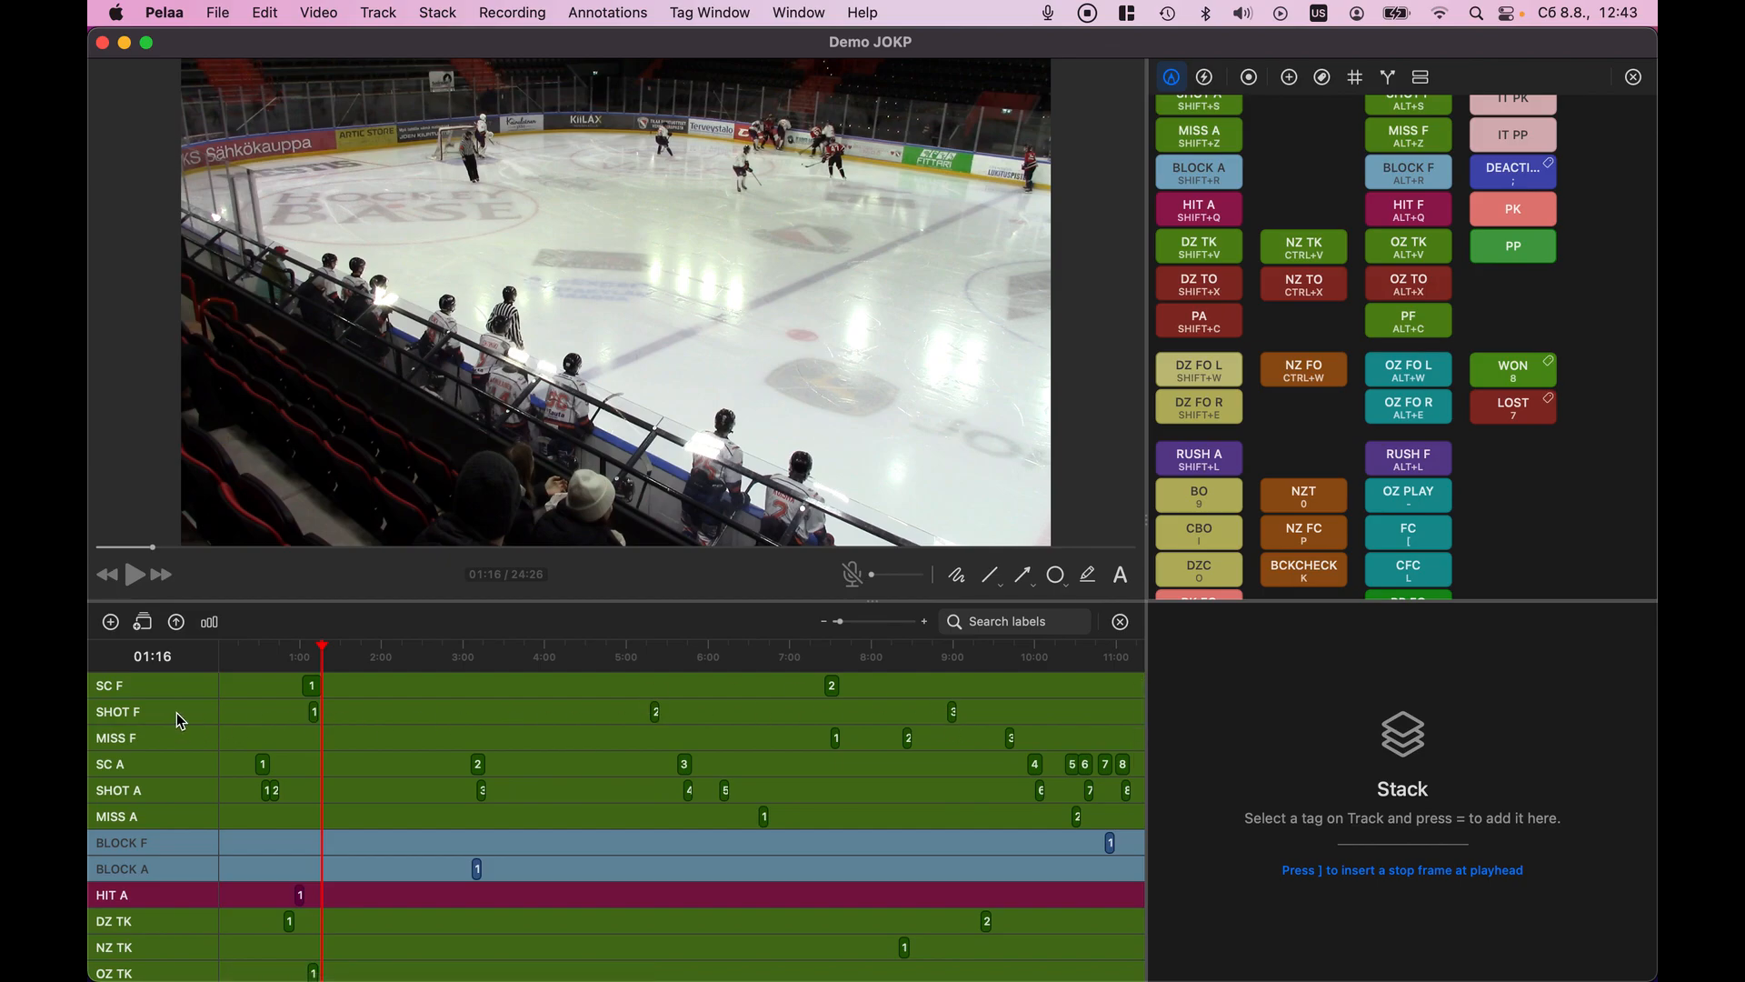
key("super")
left_click(316, 717, "super")
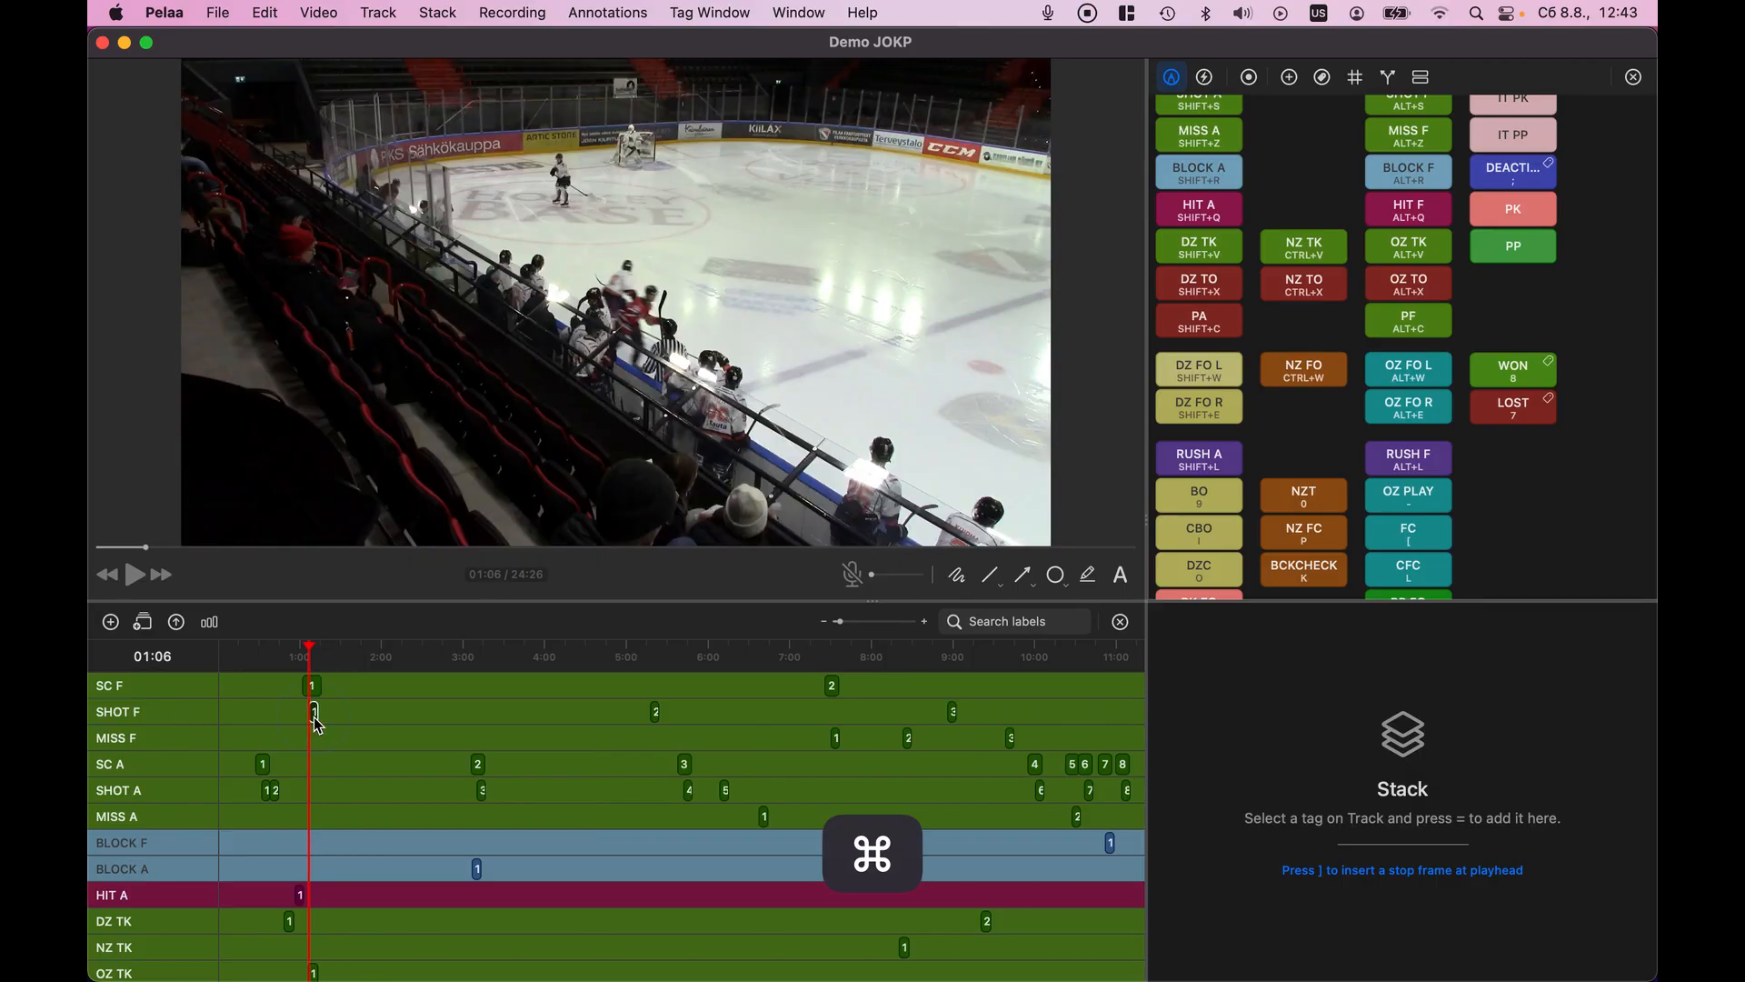
left_click(655, 717, "super")
left_click(954, 714, "super")
left_click(501, 732)
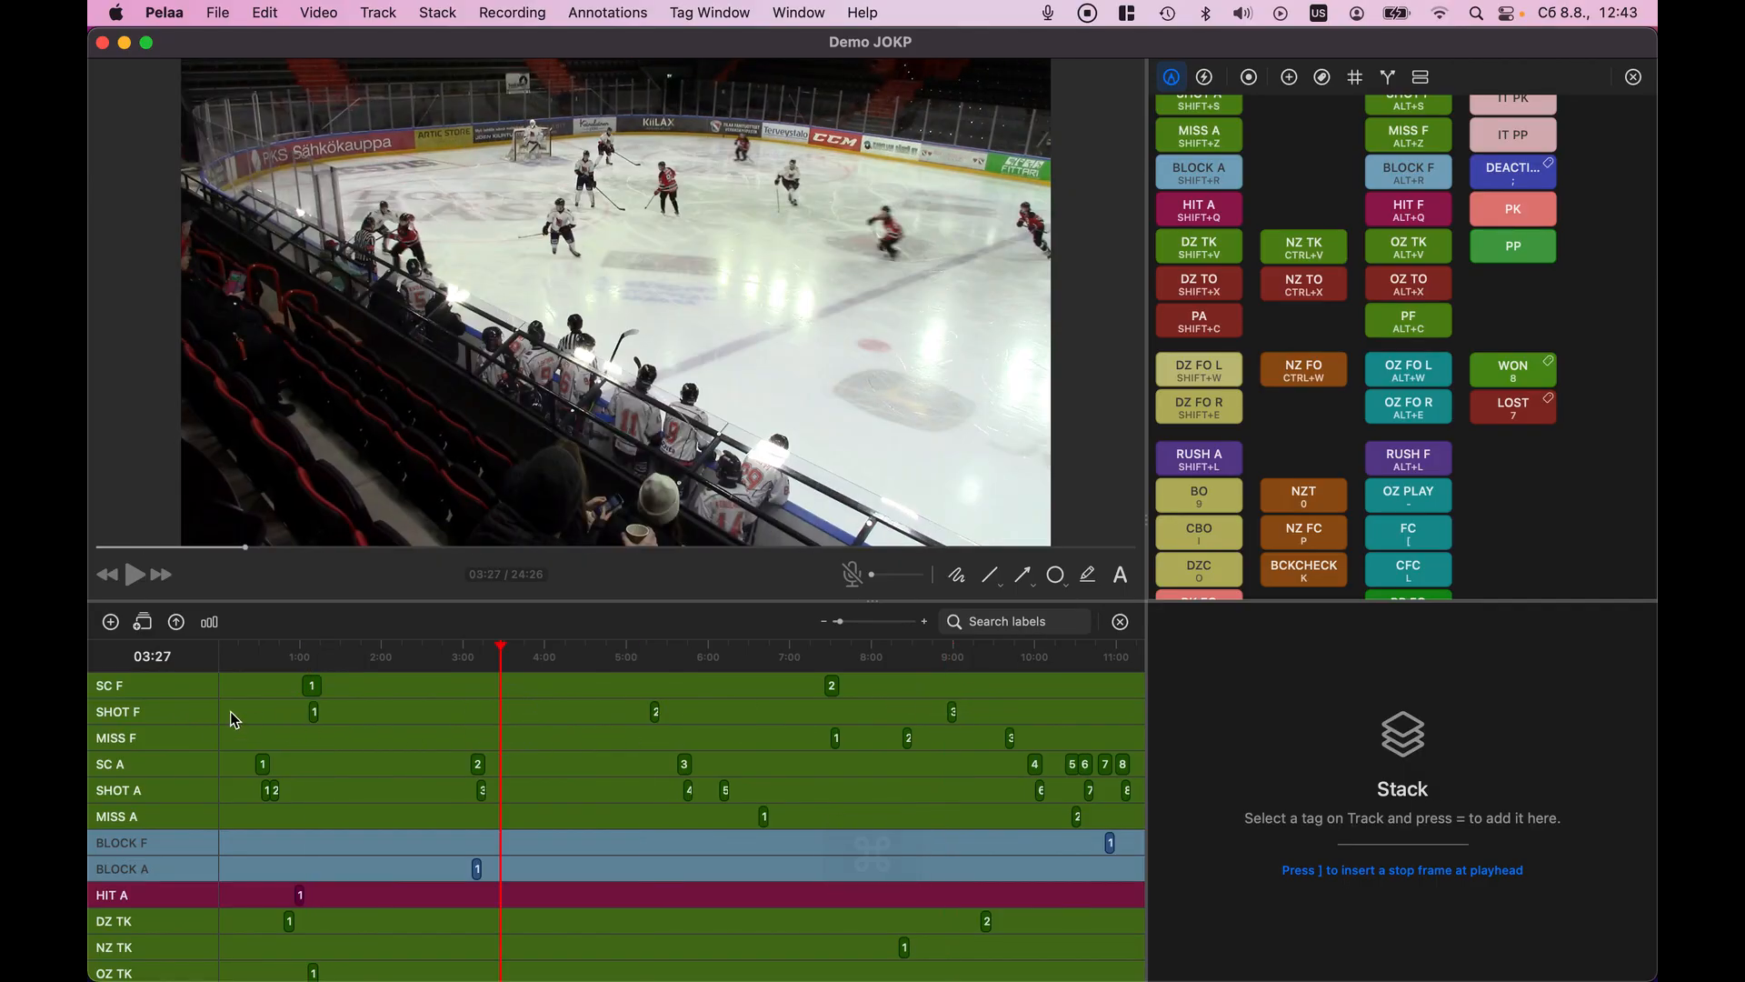
Select all tags of a whole row at once for SHOT F, SC A and MISS A in turn, ending with SHOT F
left_click(143, 718)
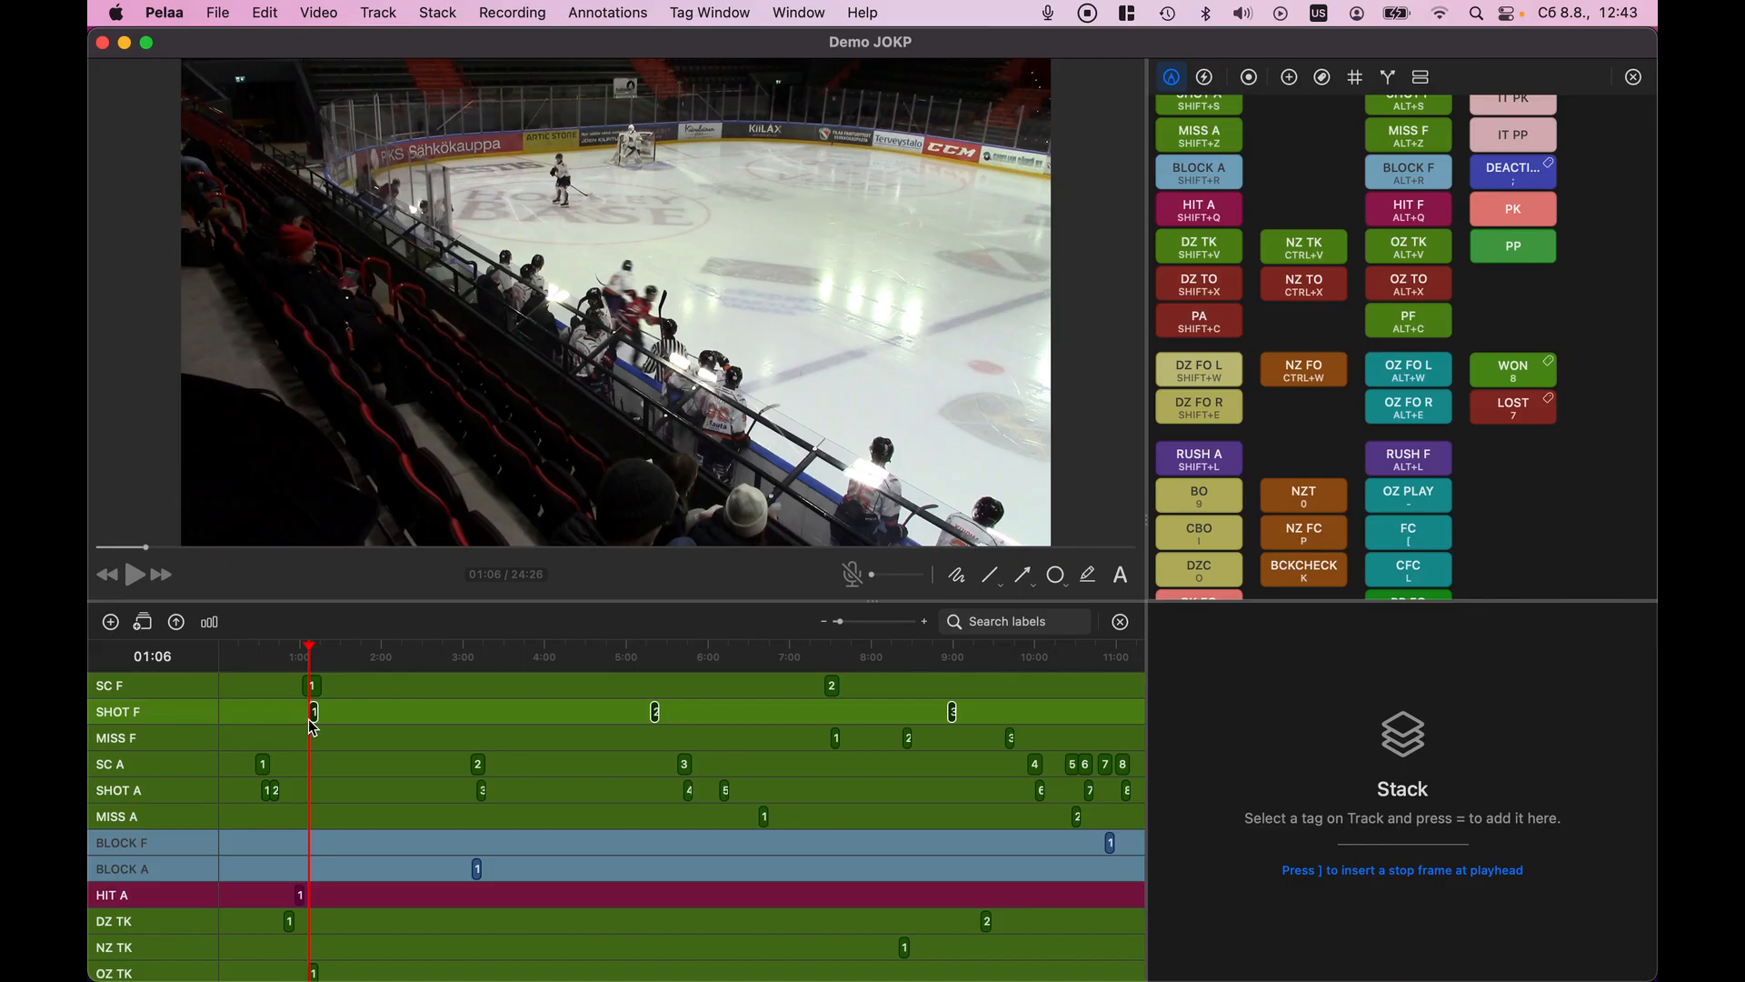
mouse_move(316, 727)
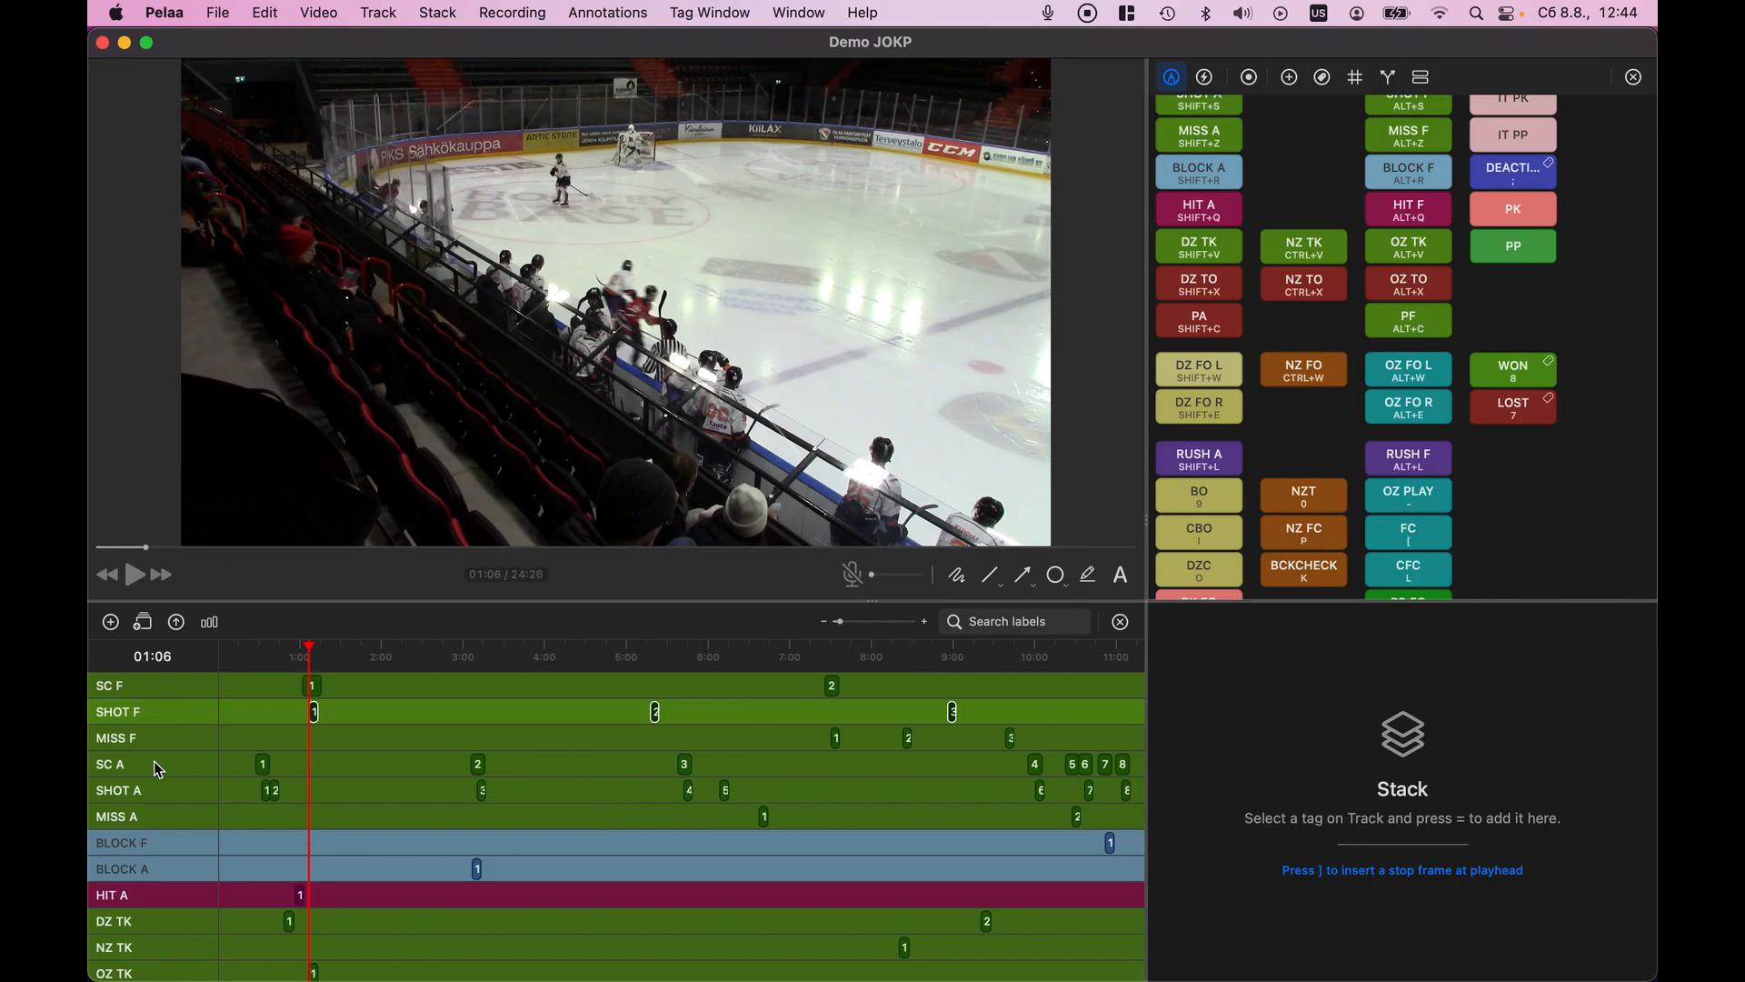
left_click(156, 765)
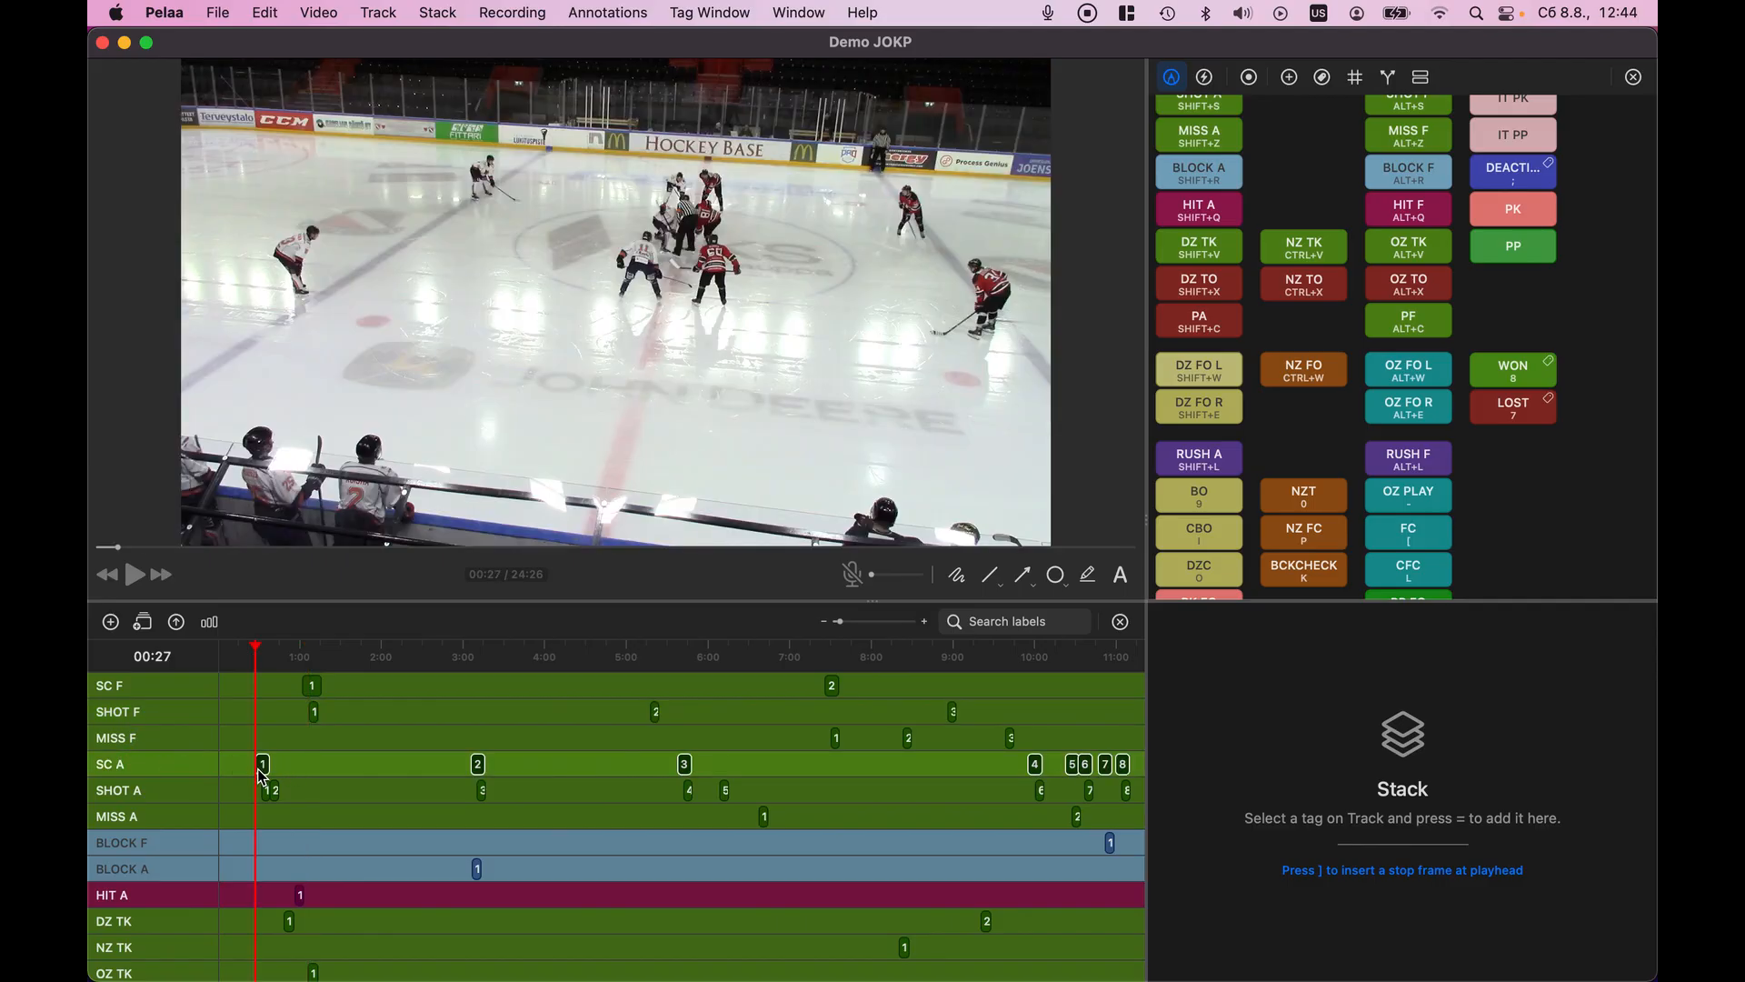
mouse_move(263, 779)
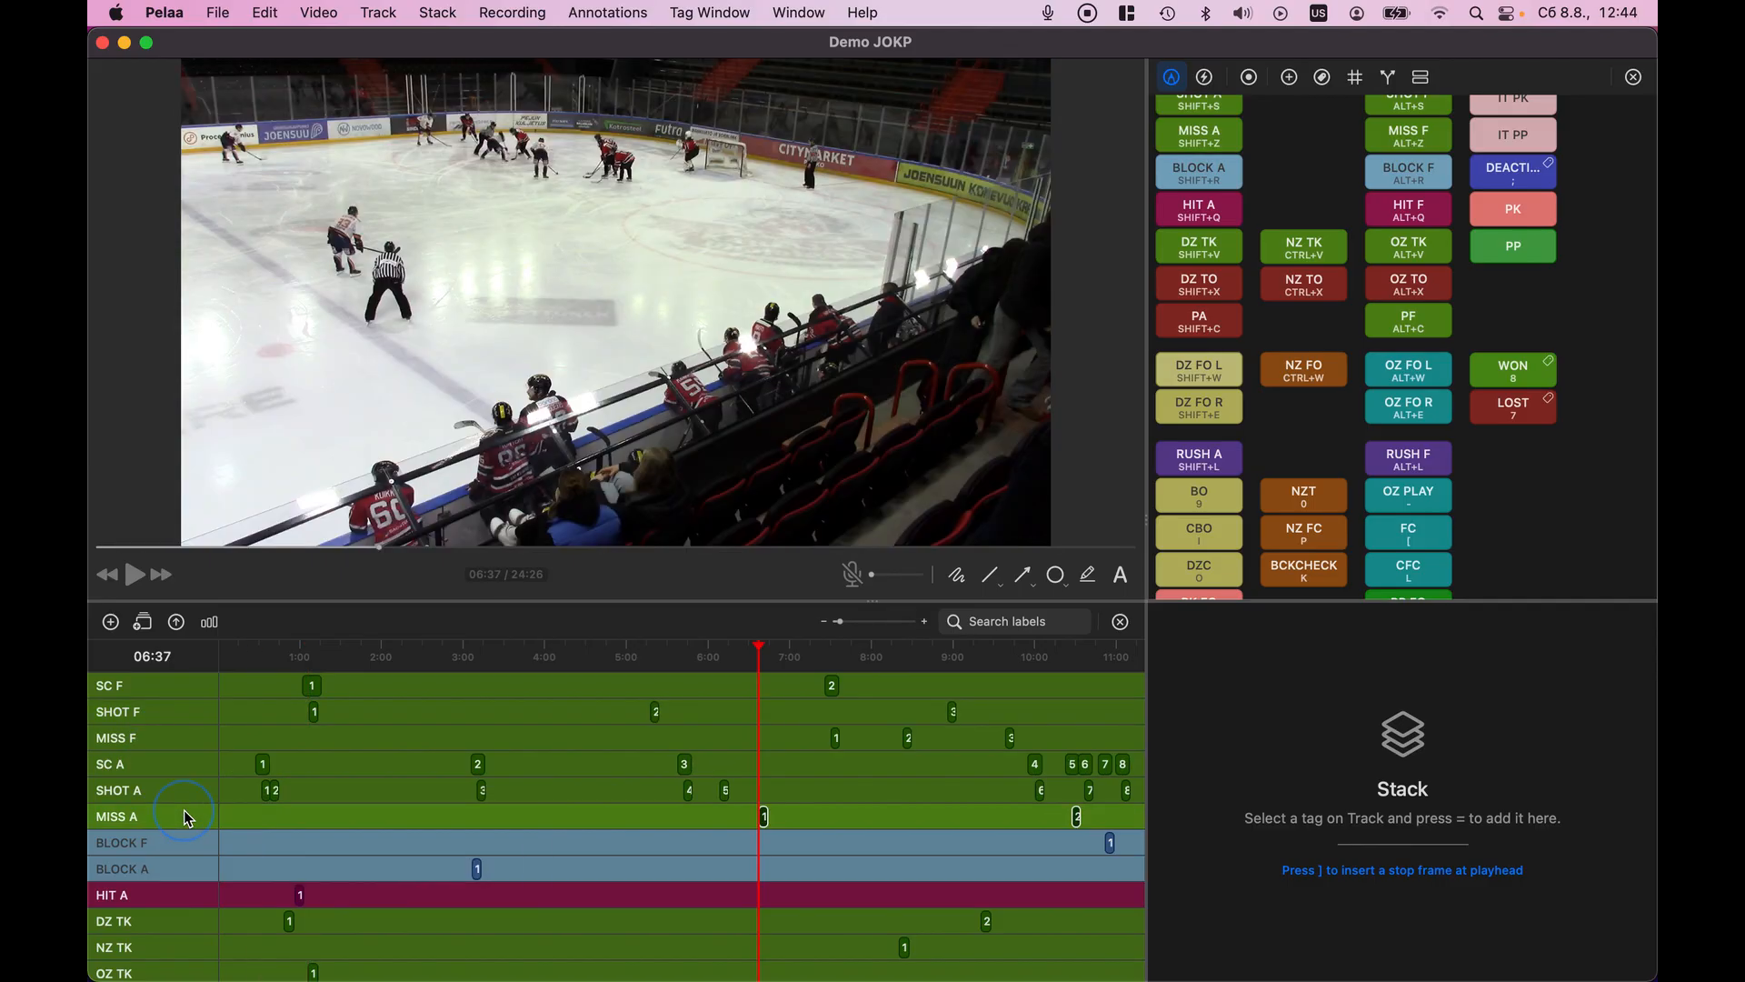
left_click(189, 817)
left_click(194, 717)
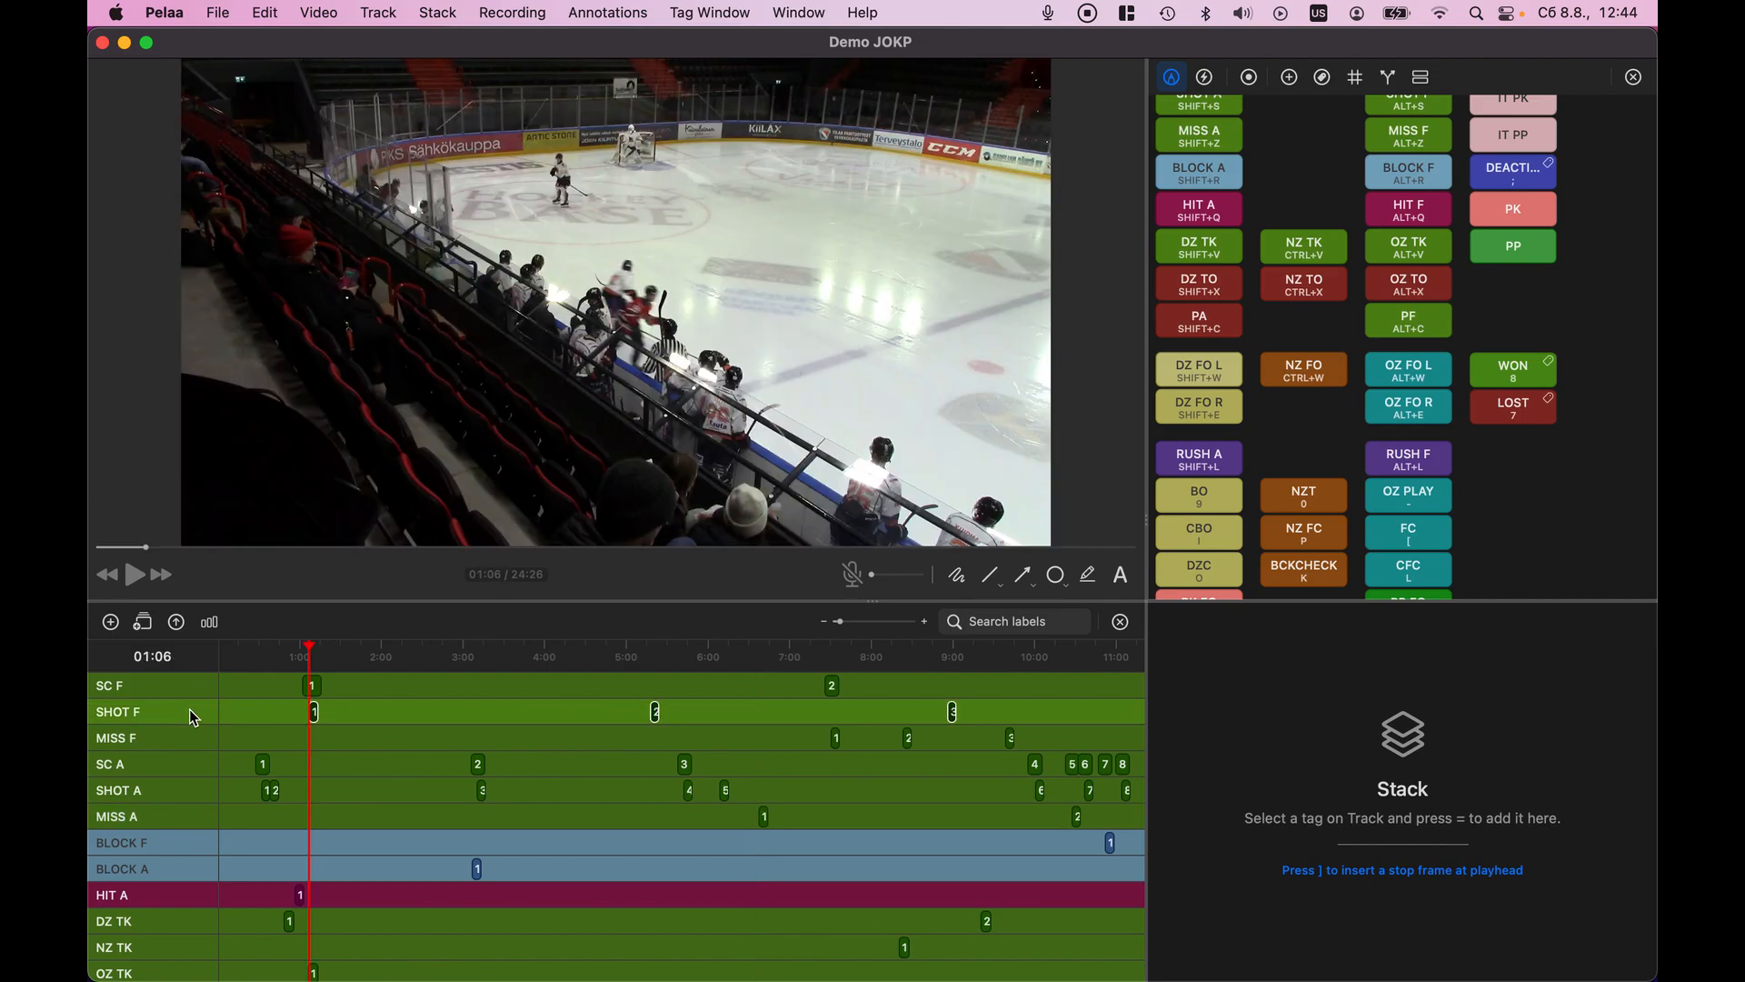
View the SHOT F tag 1 clip up to 1:12, step forward to tags 2 and 3, and return to tag 2
key("space")
key("space")
key("Right")
key("Right")
key("Right")
key("Right")
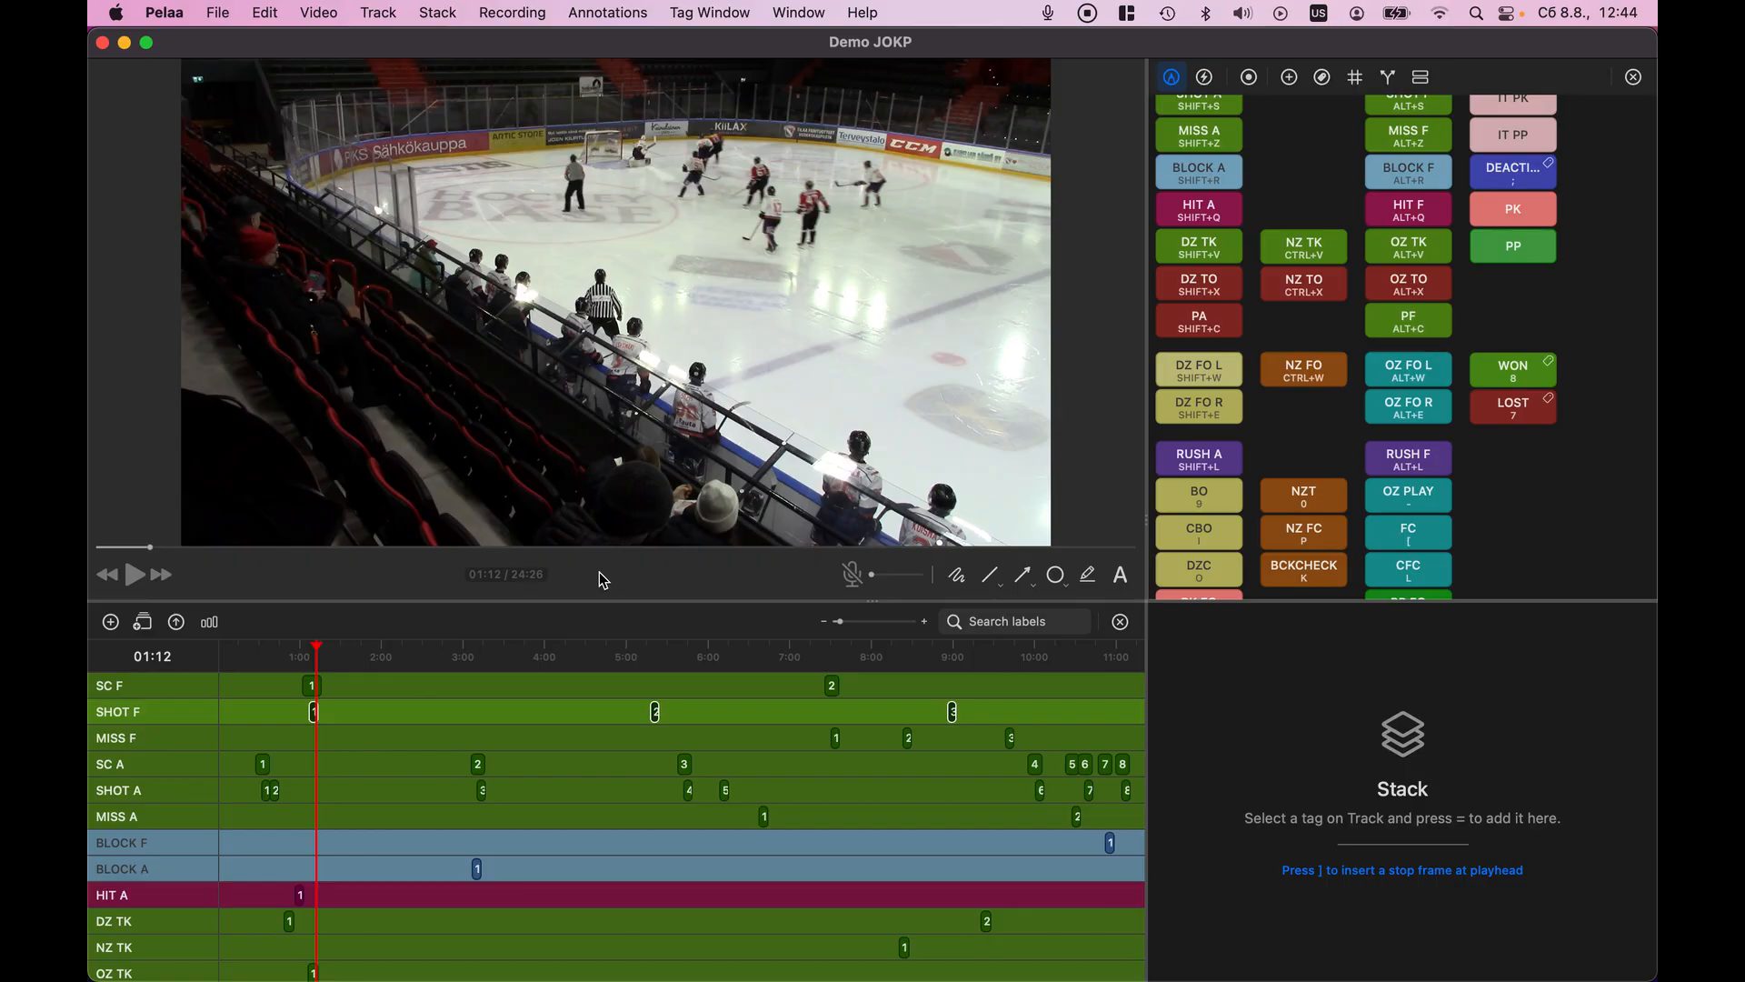
key("Tab")
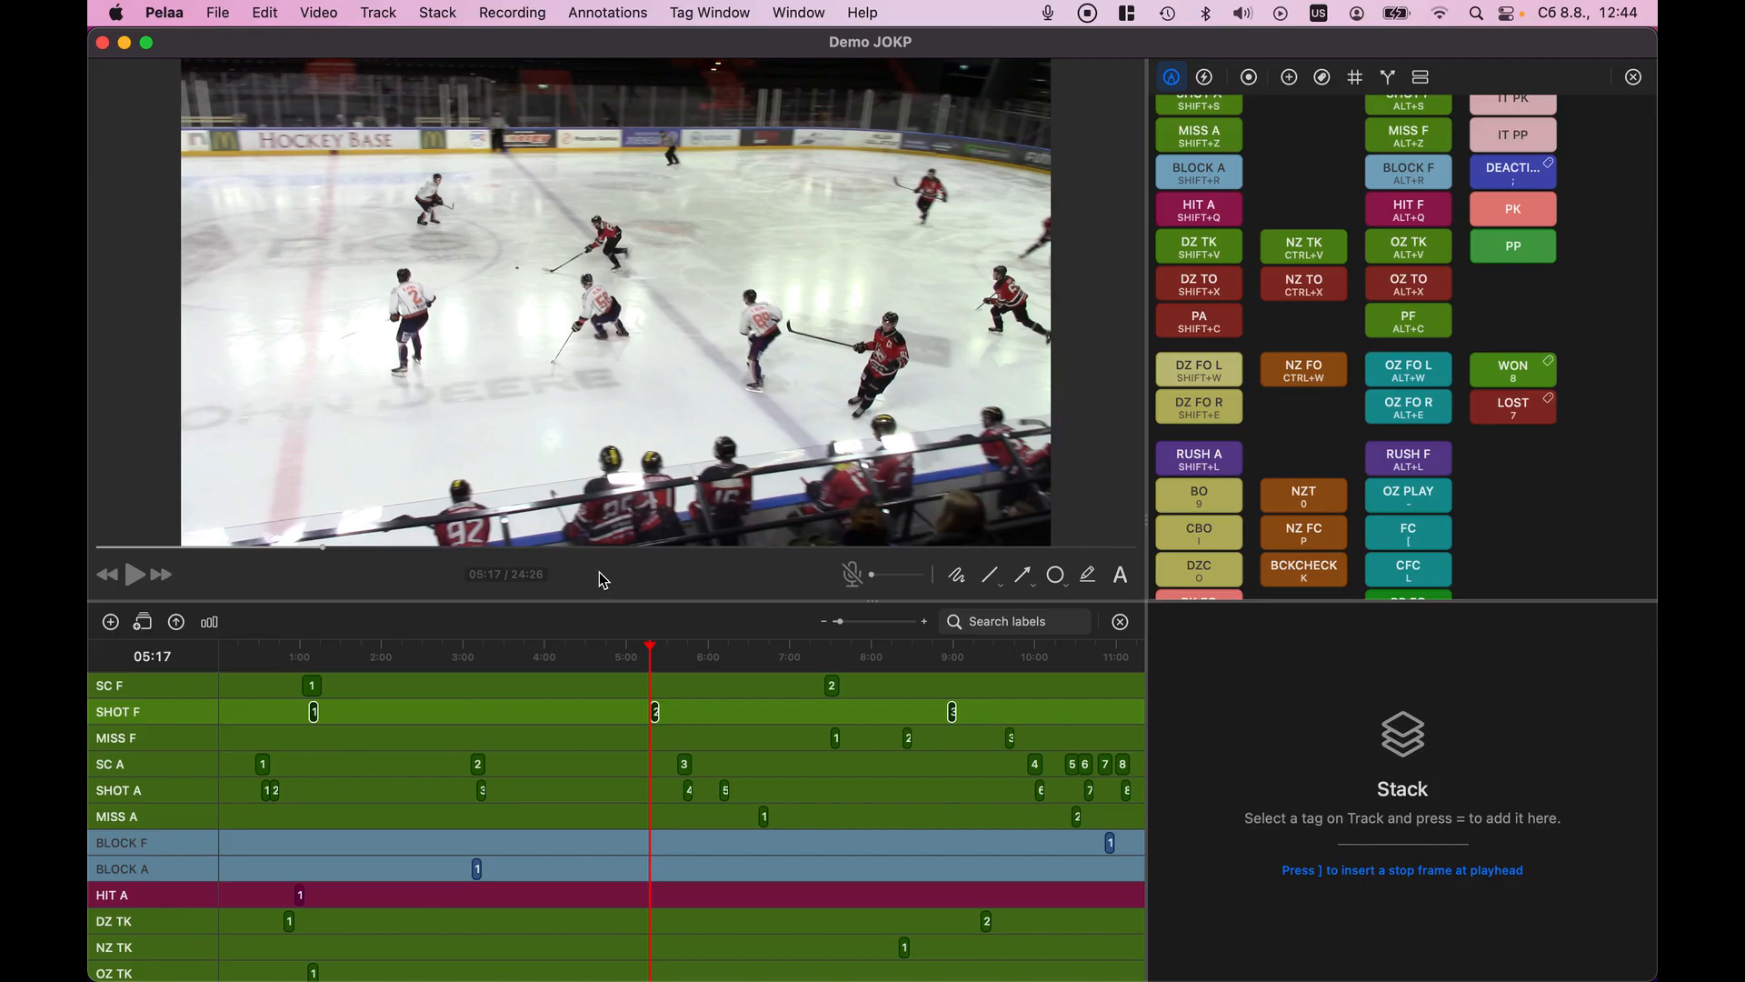
key("Tab")
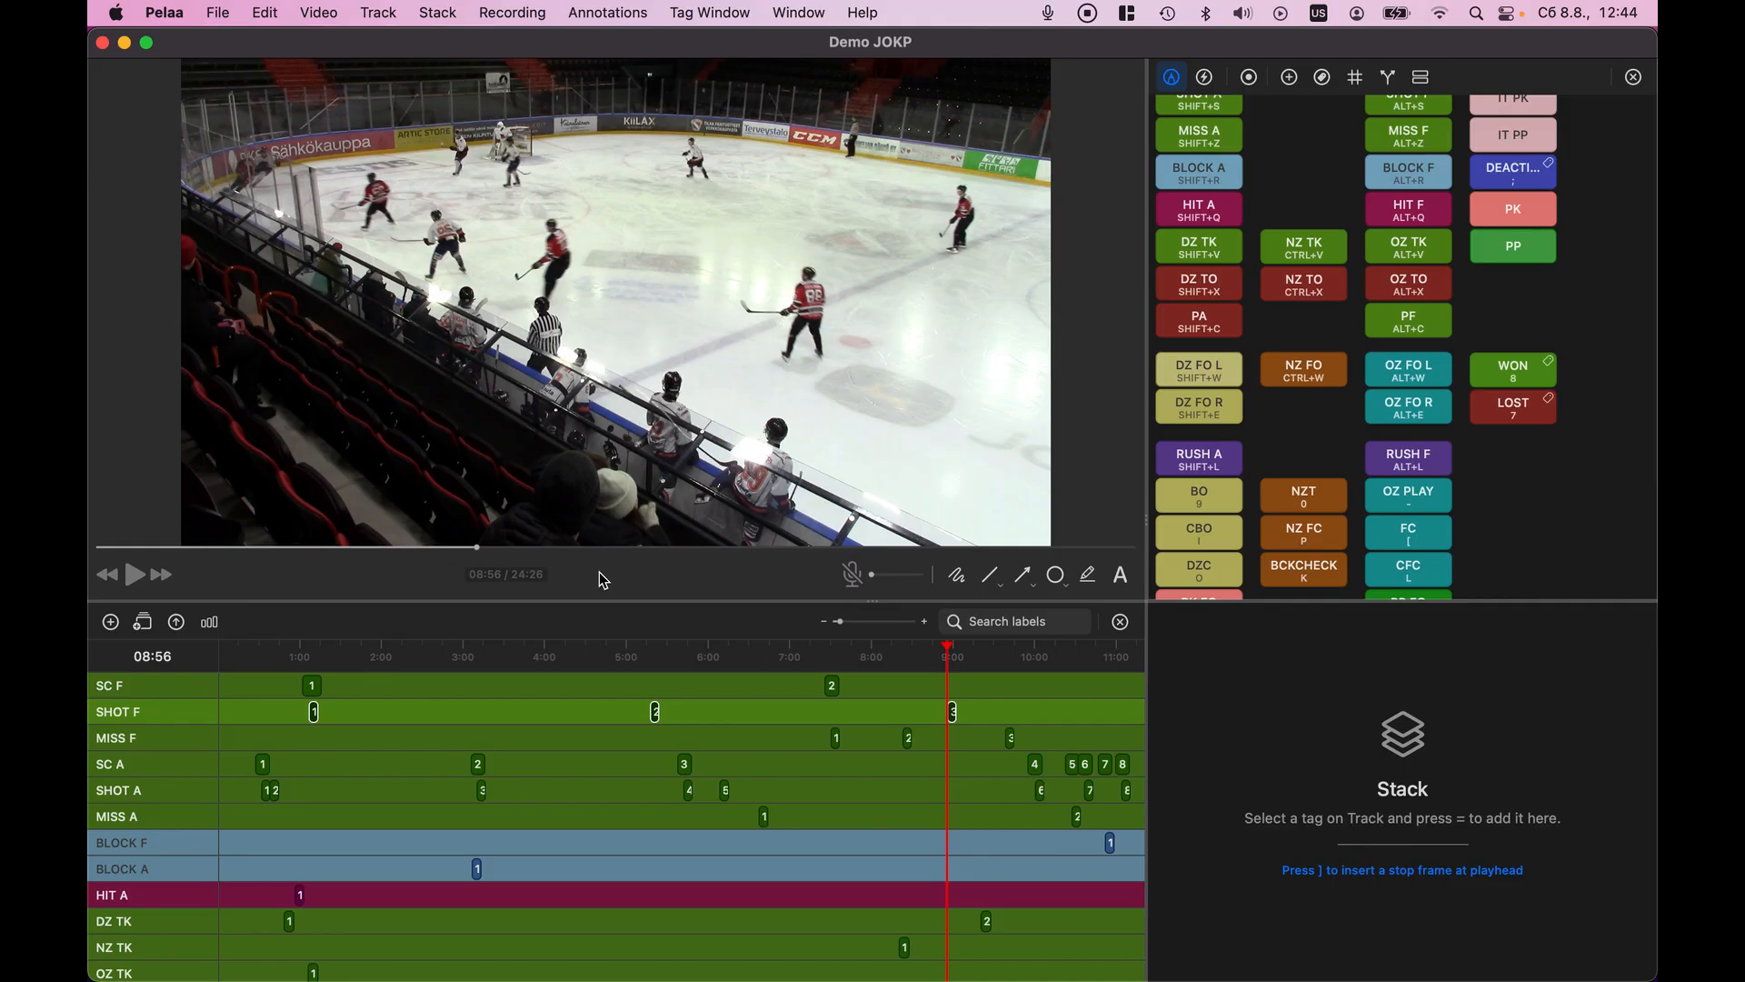
key("shift+Tab")
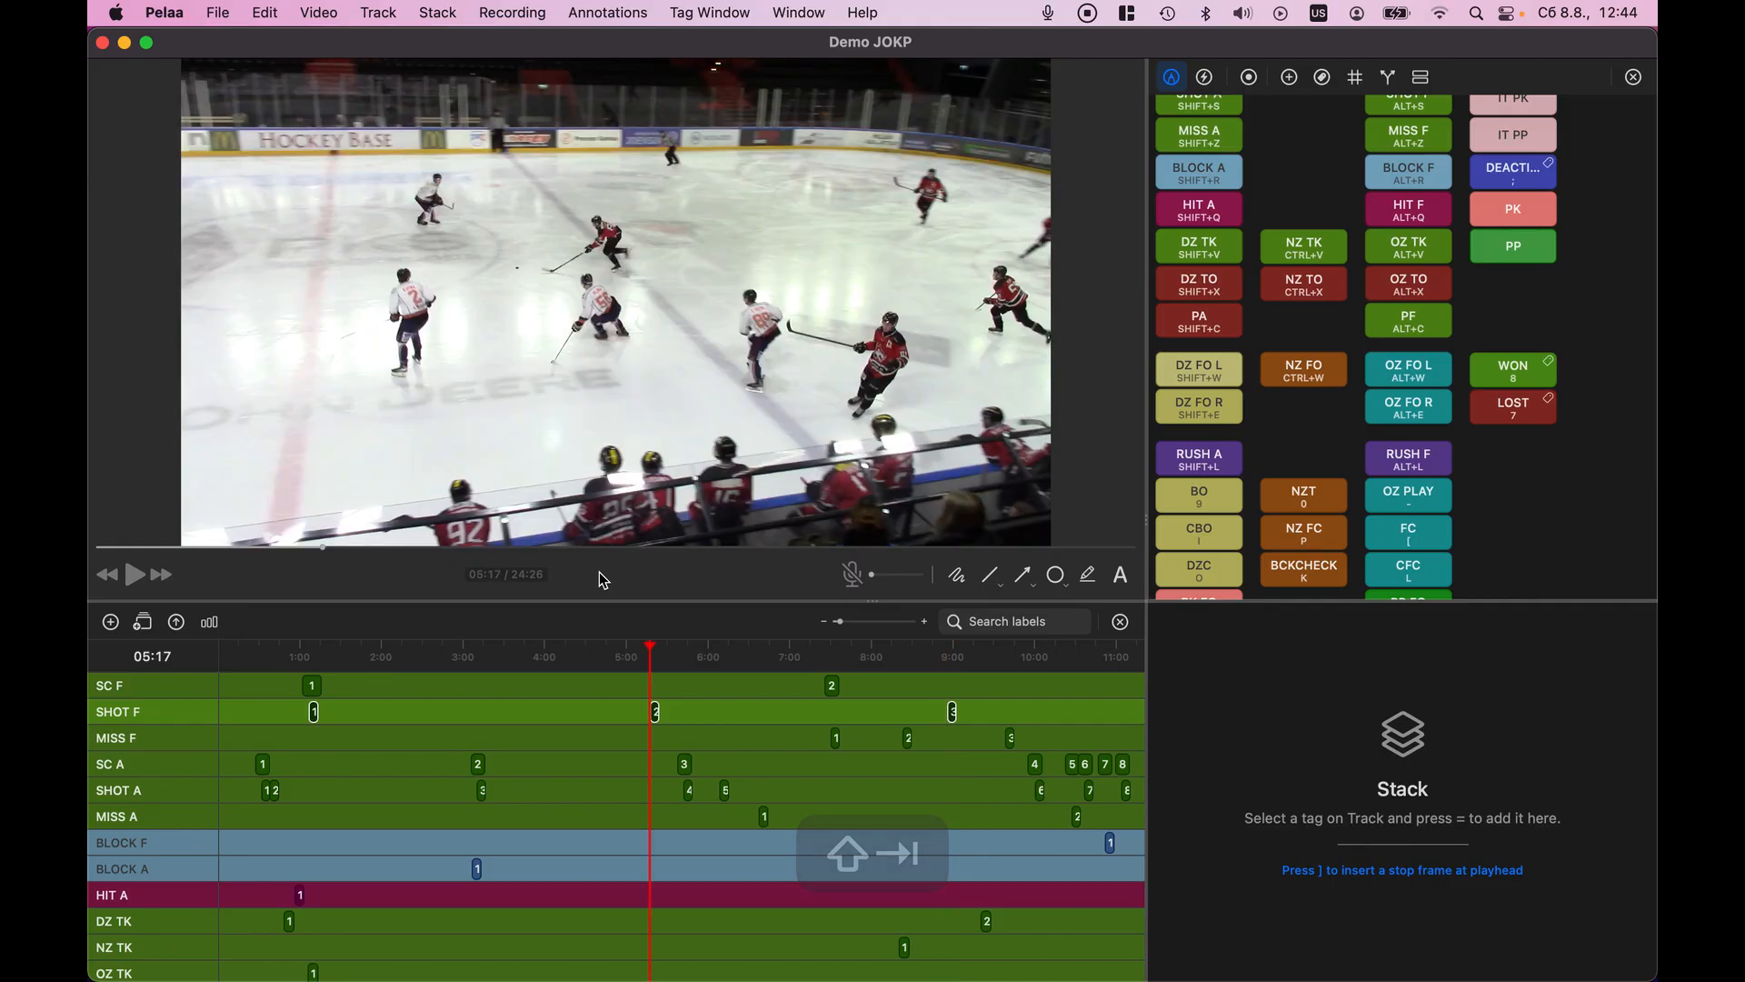
Step back to SHOT F tag 1 and move through the row's selected tags in both directions, ending on the last one at 21:40
key("shift+Tab")
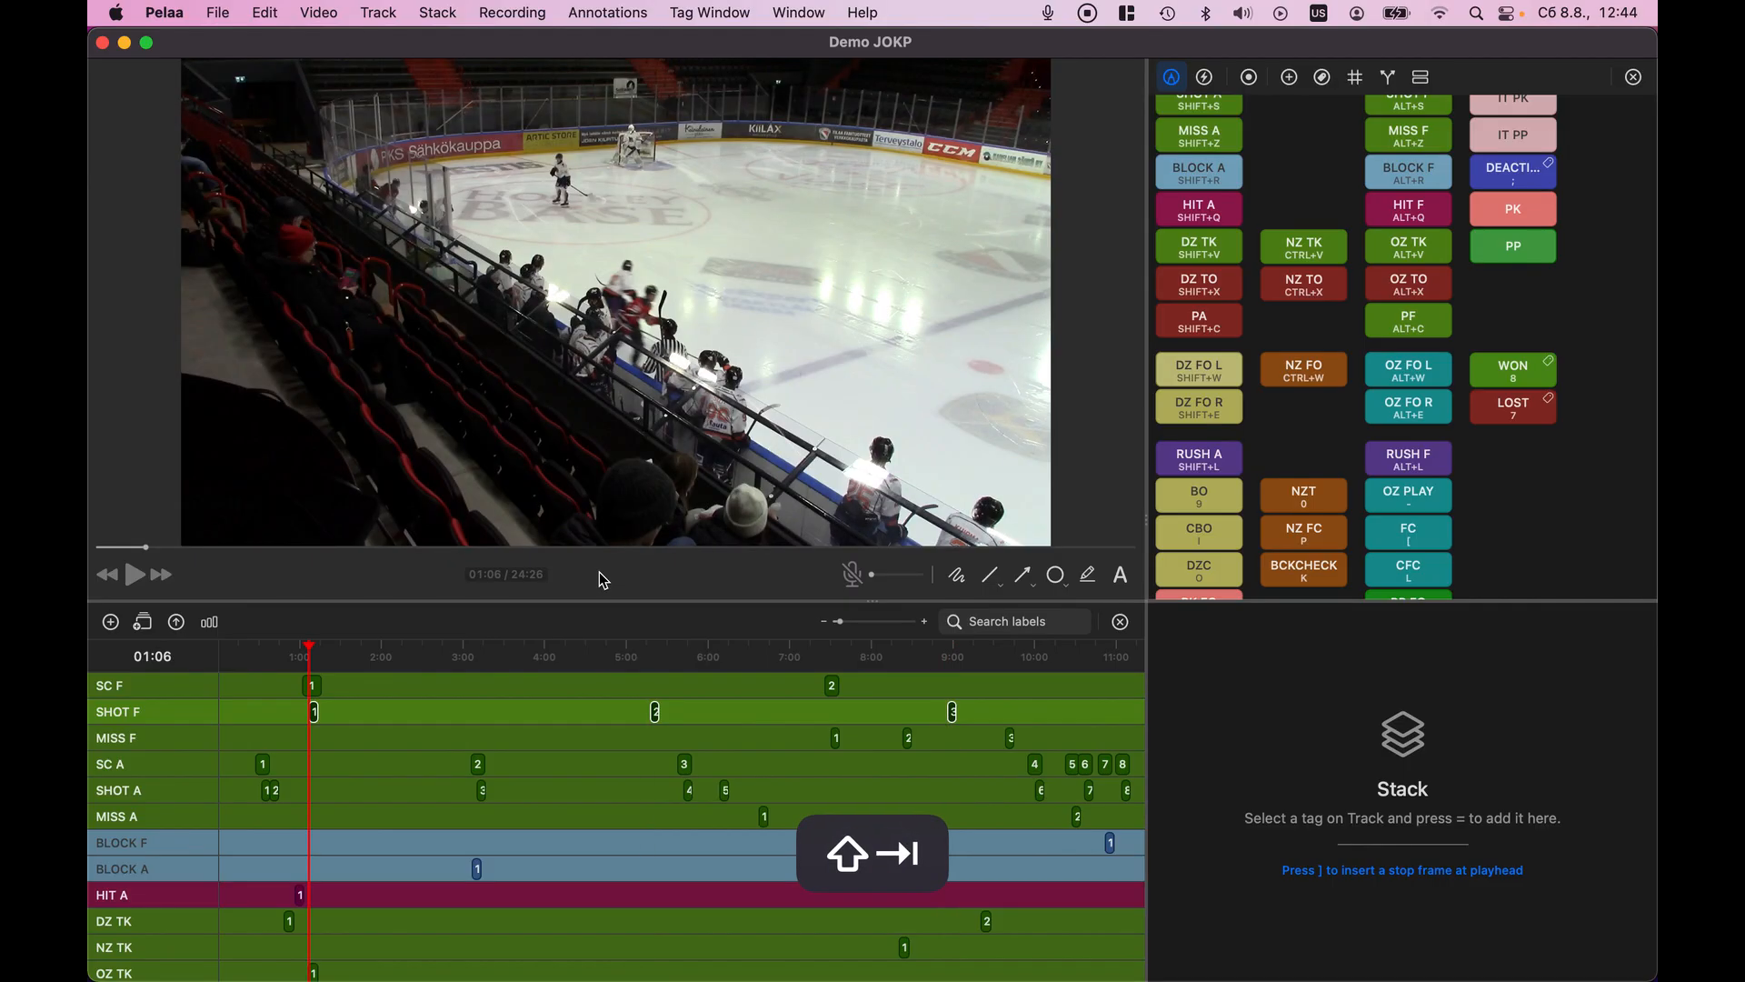
key("shift+Tab")
scroll(858, 818, "down", 5)
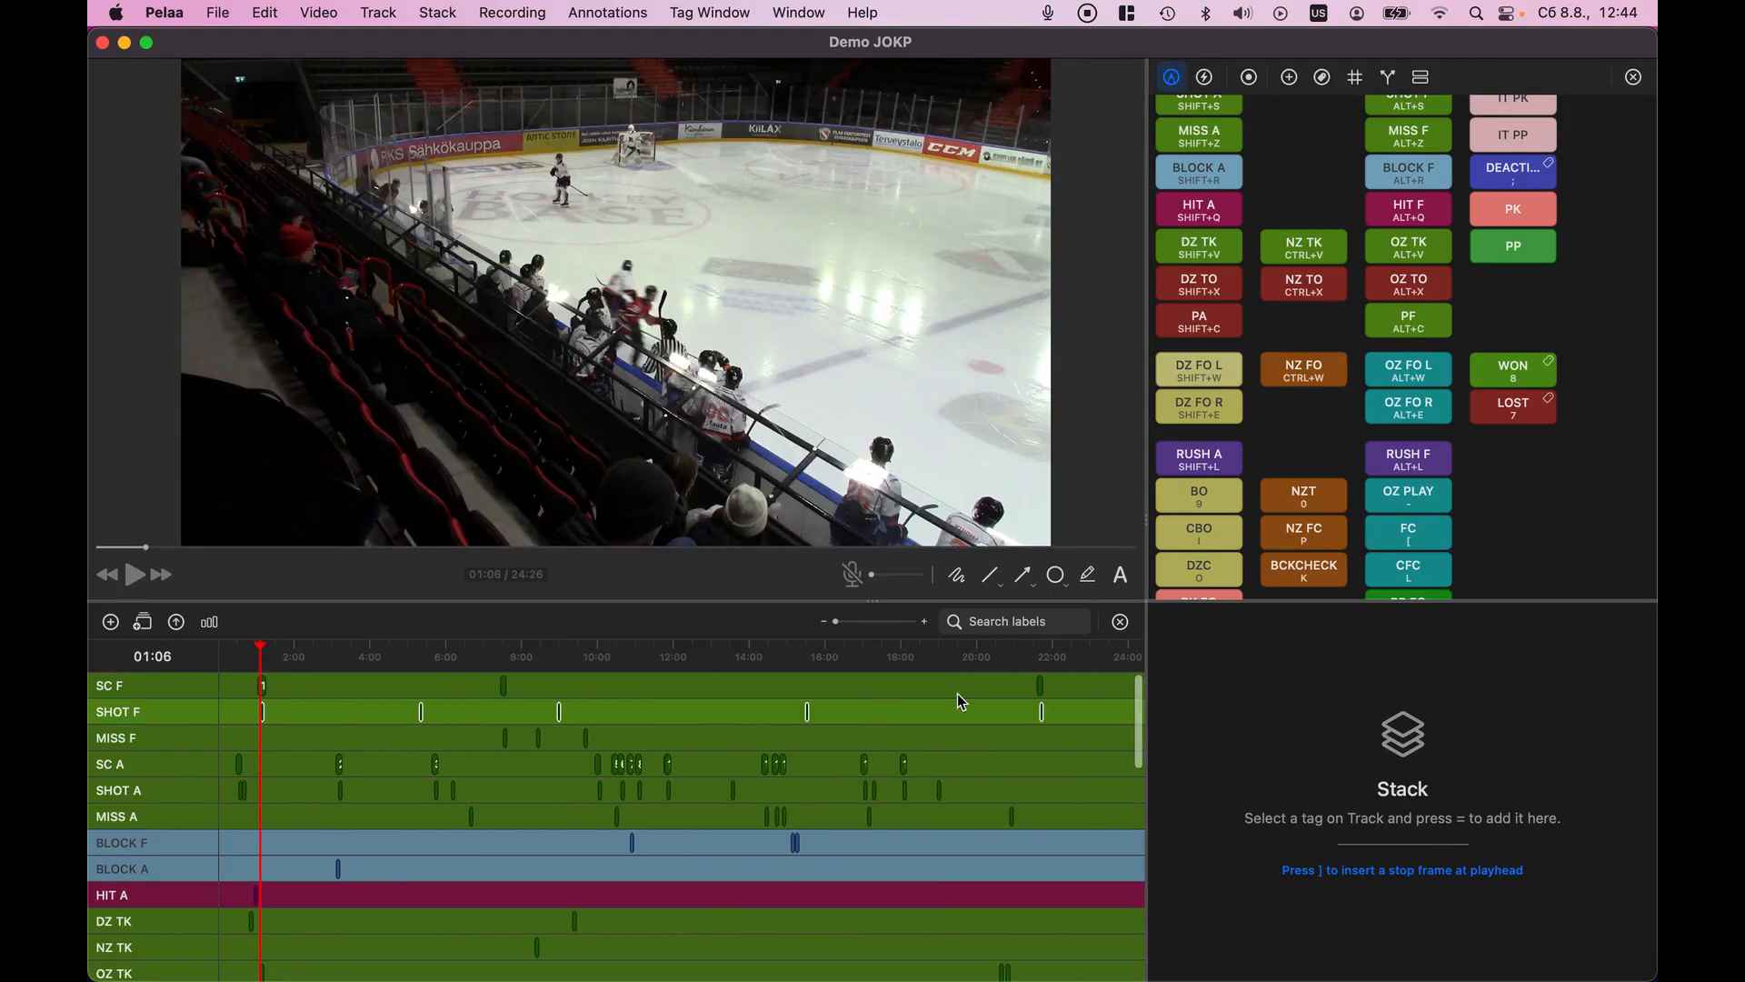
key("shift+Tab")
key("shift+Tab")
key("shift+Tab")
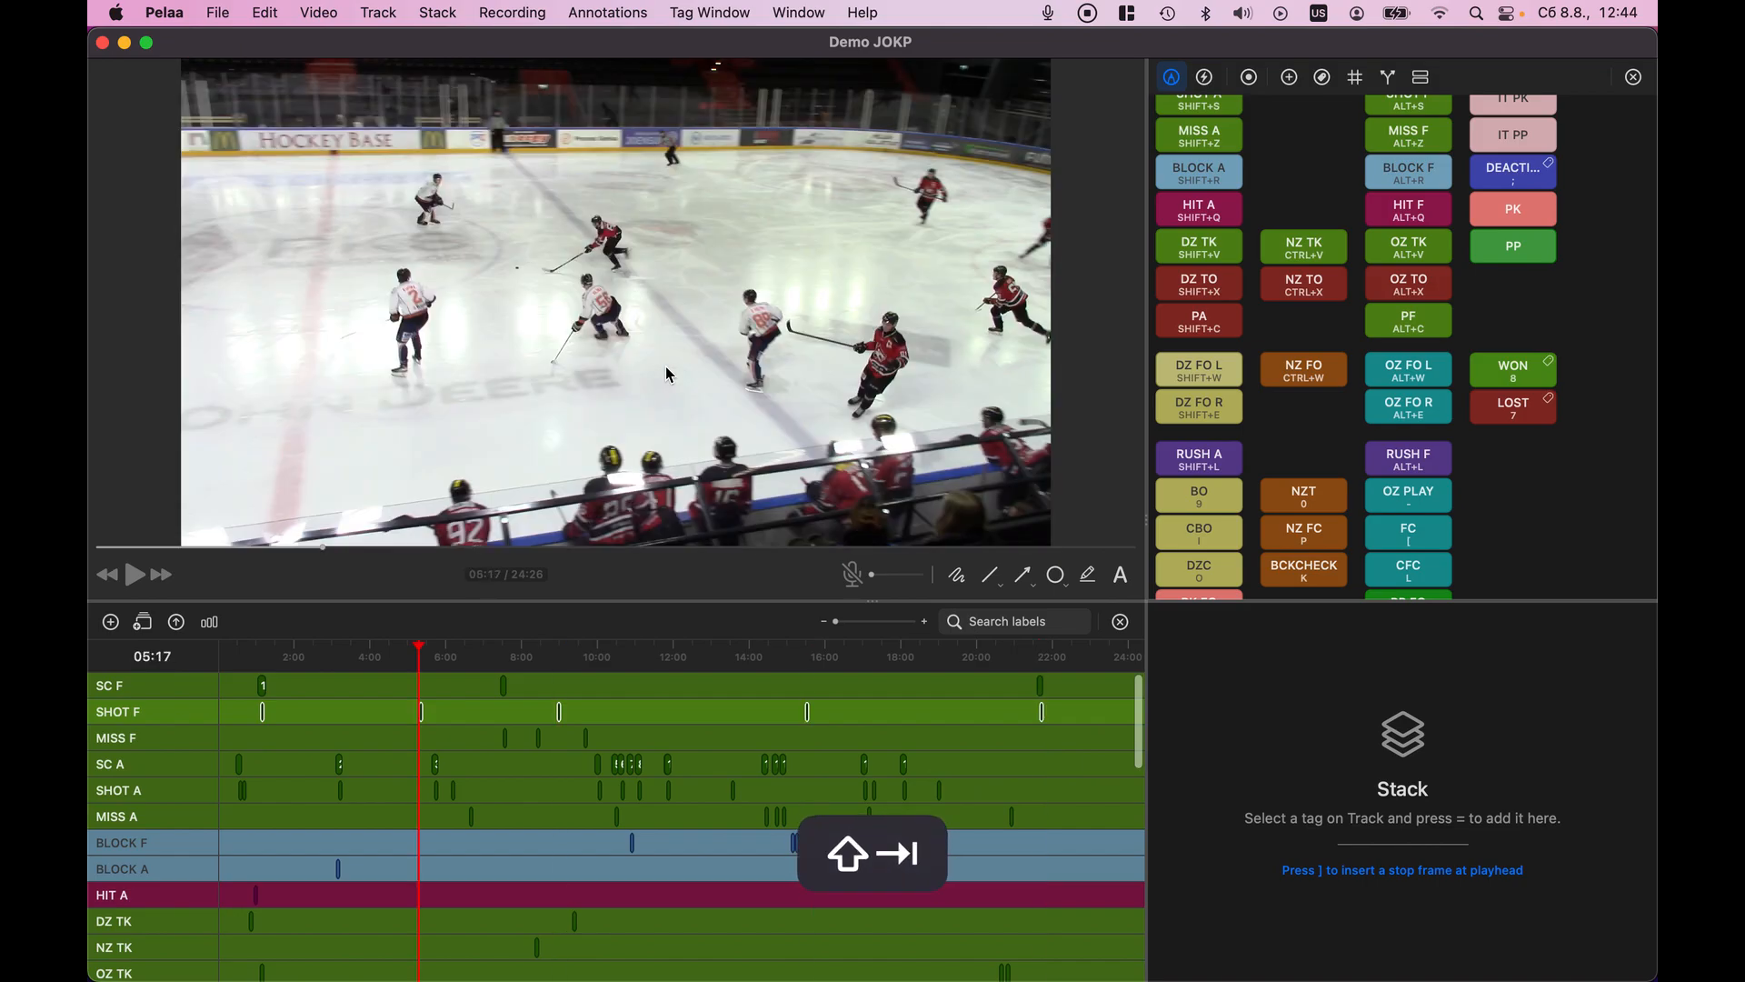
key("Tab")
key("Tab")
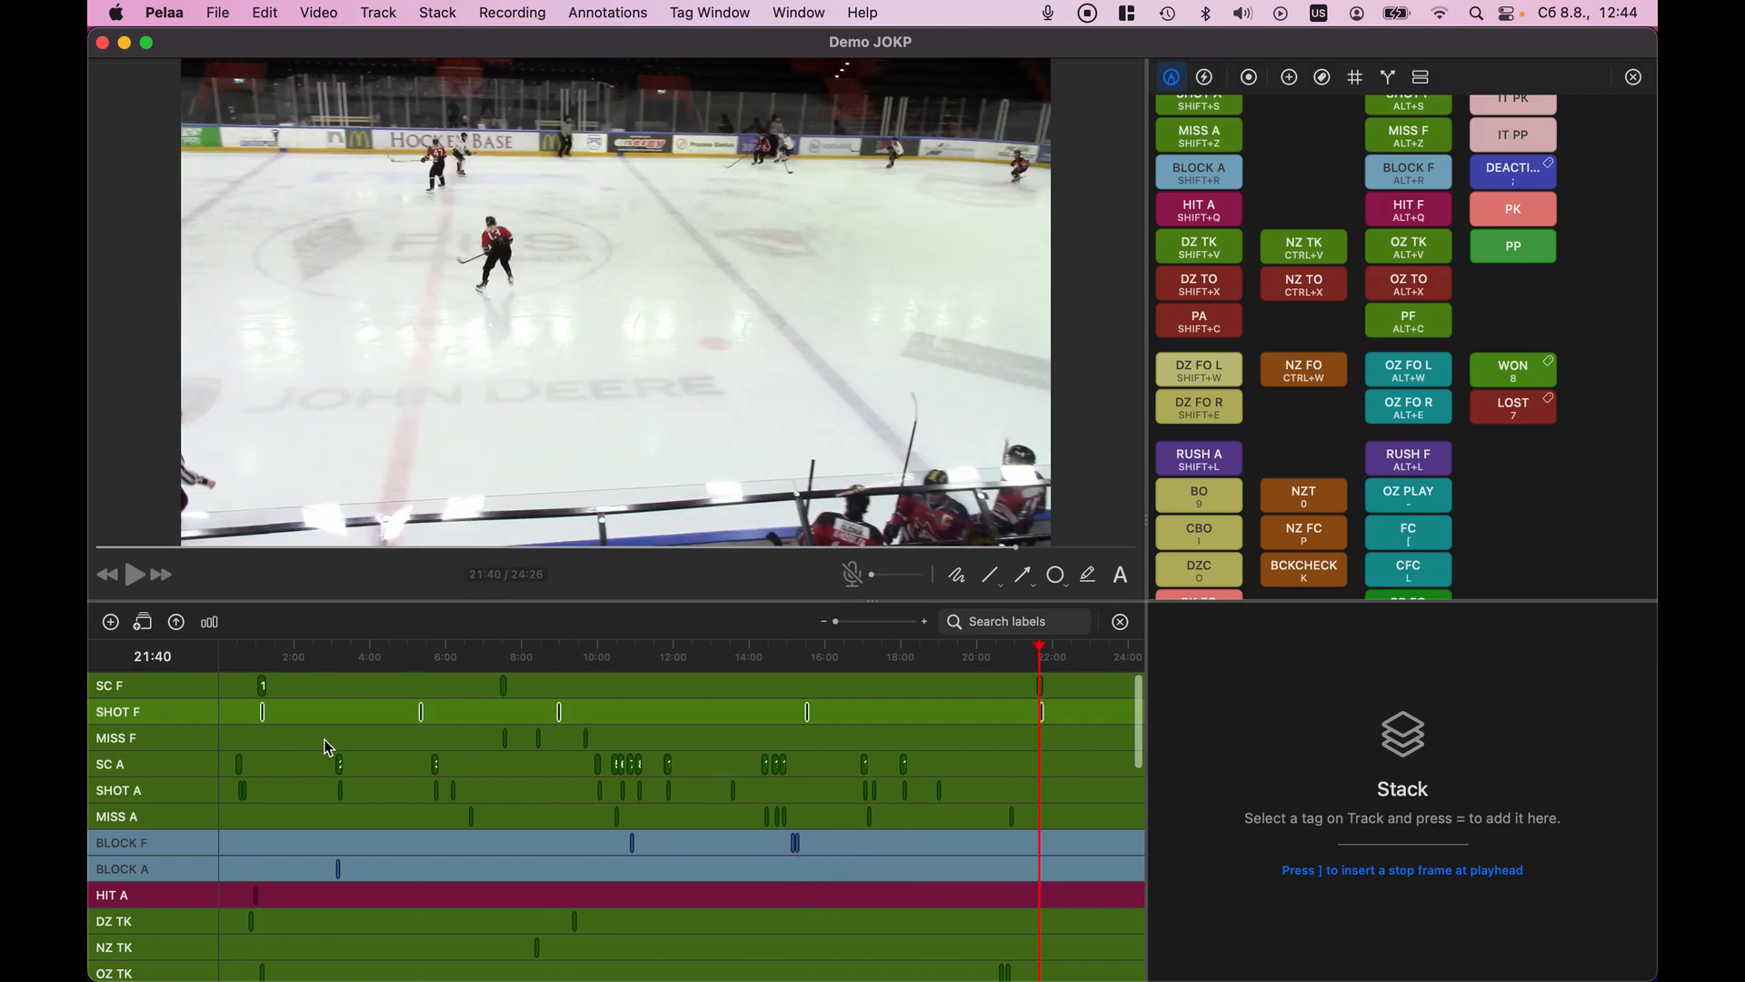
Select the earliest SHOT F, SC A and SHOT A tags together across their rows and step through them to 3:09
left_click_drag(247, 717, 381, 817)
left_click(238, 712)
left_click_drag(231, 710, 348, 817)
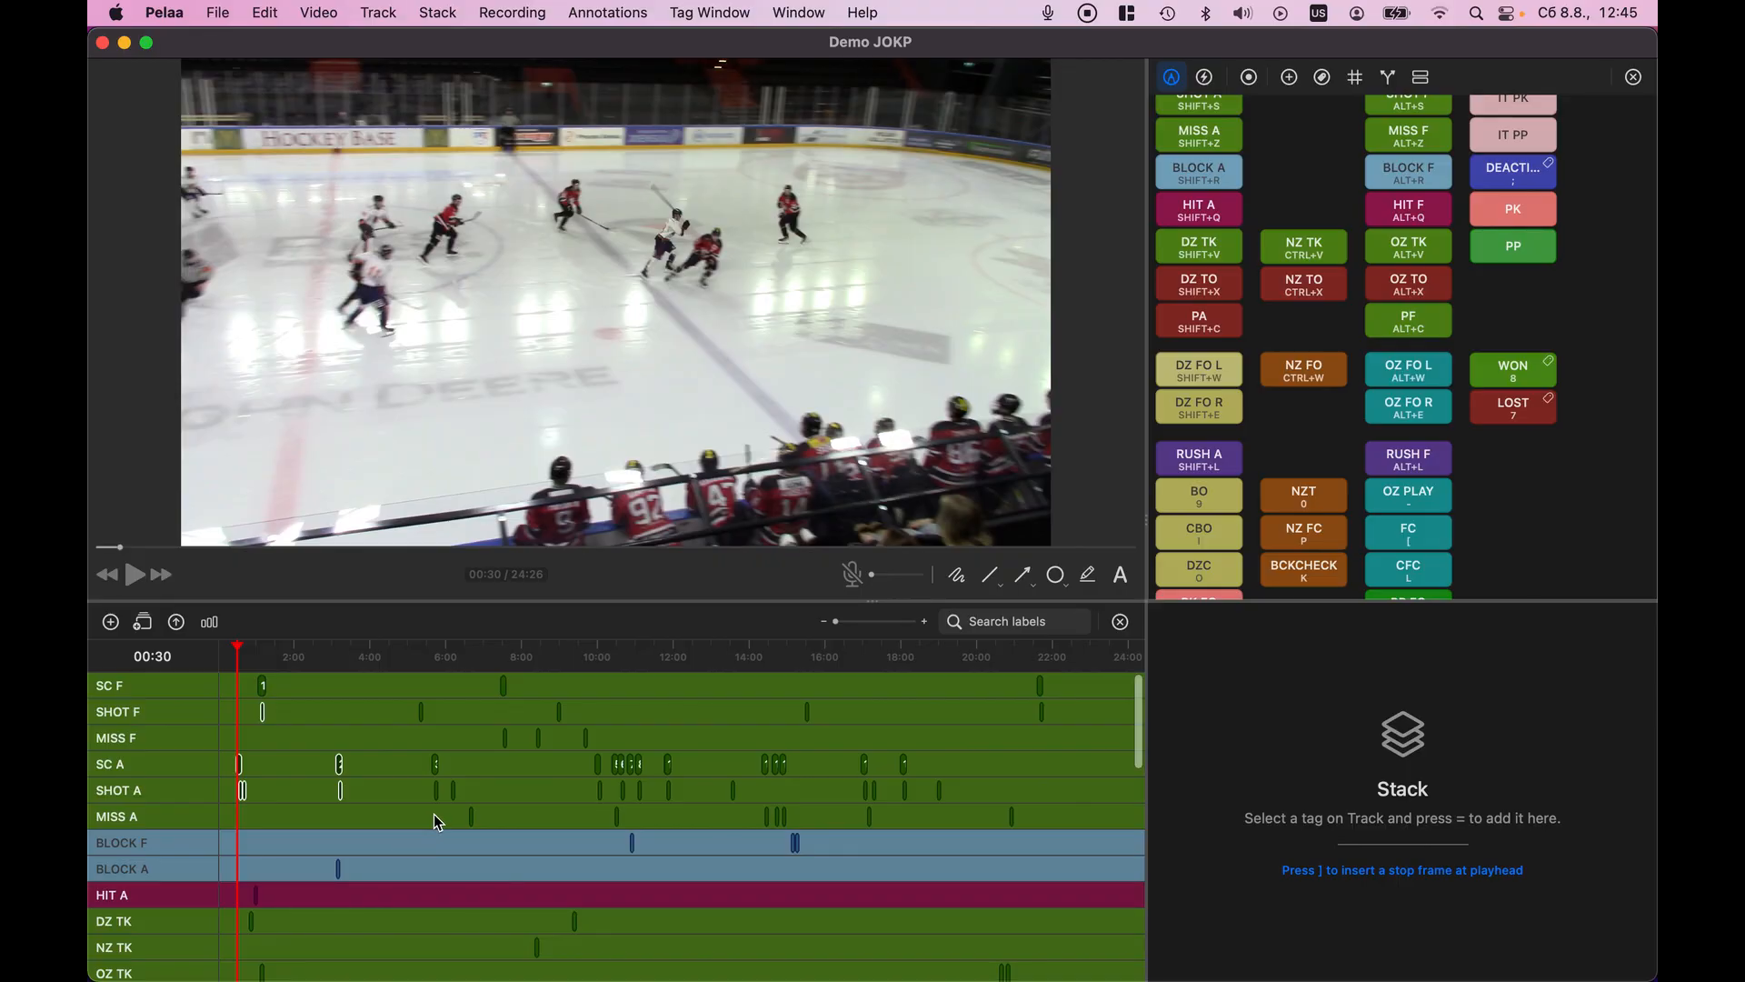
key("Tab")
key("Tab")
key("Tab")
key("Tab")
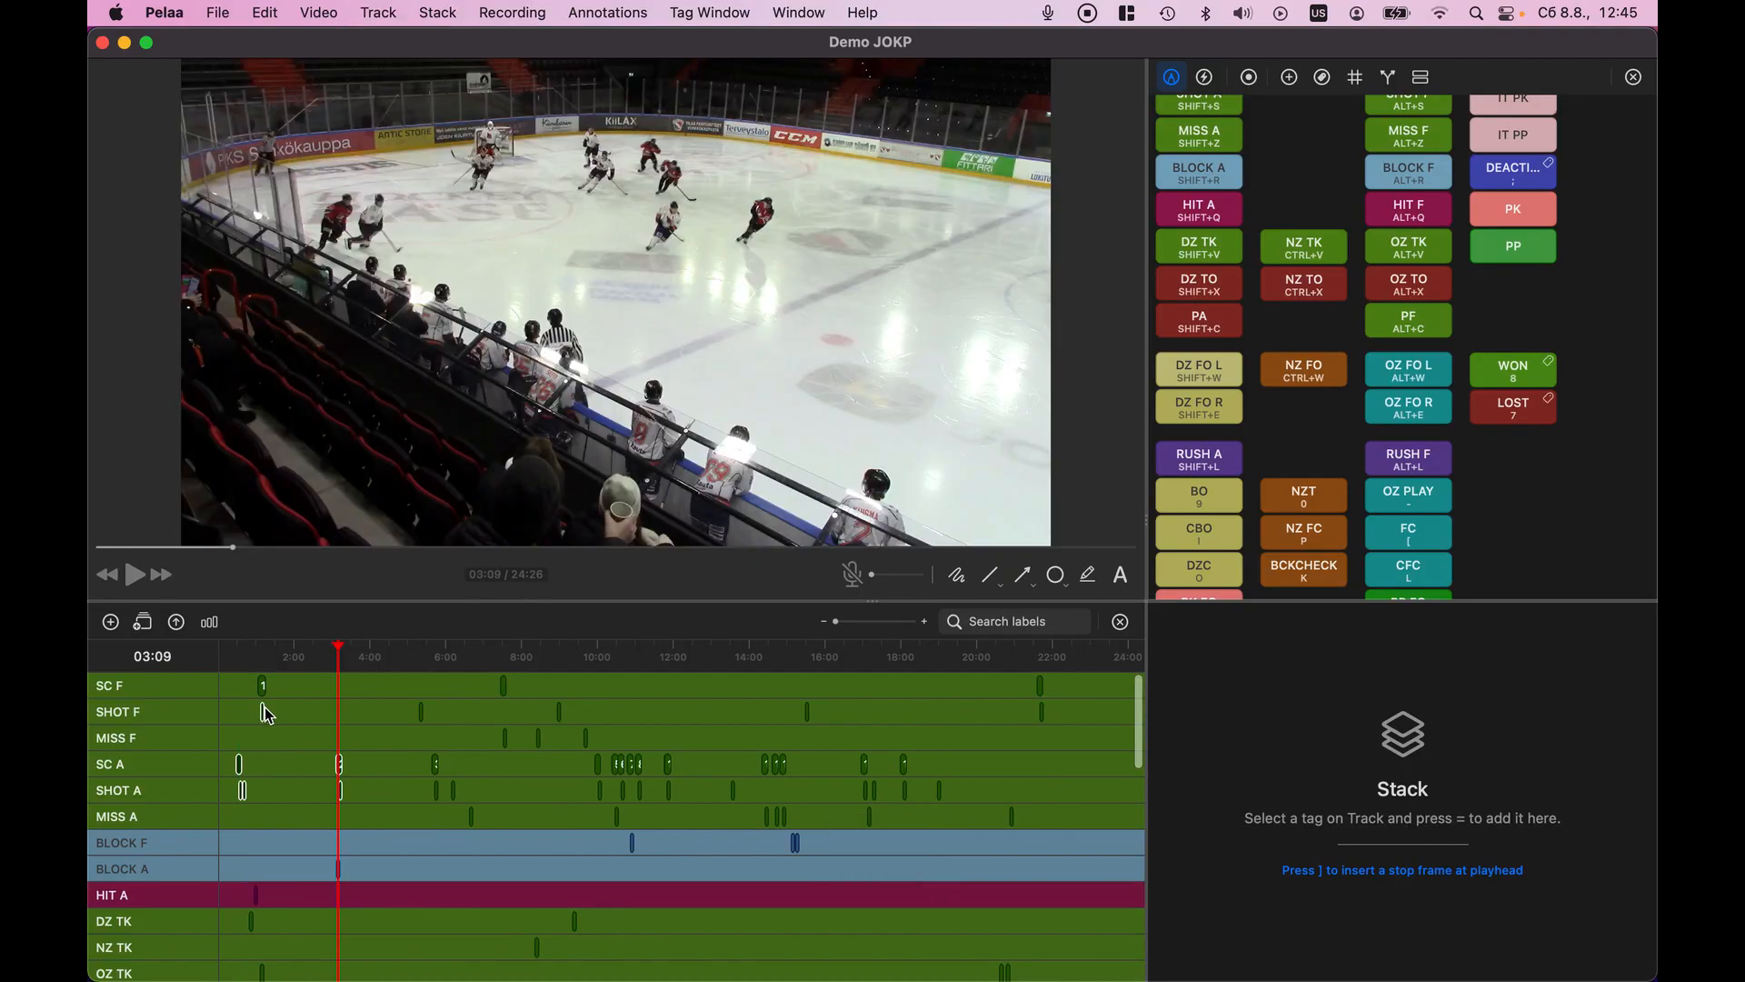
Return to the first SHOT F tag at 1:06 and step forward through the tags selected across rows
left_click(264, 711)
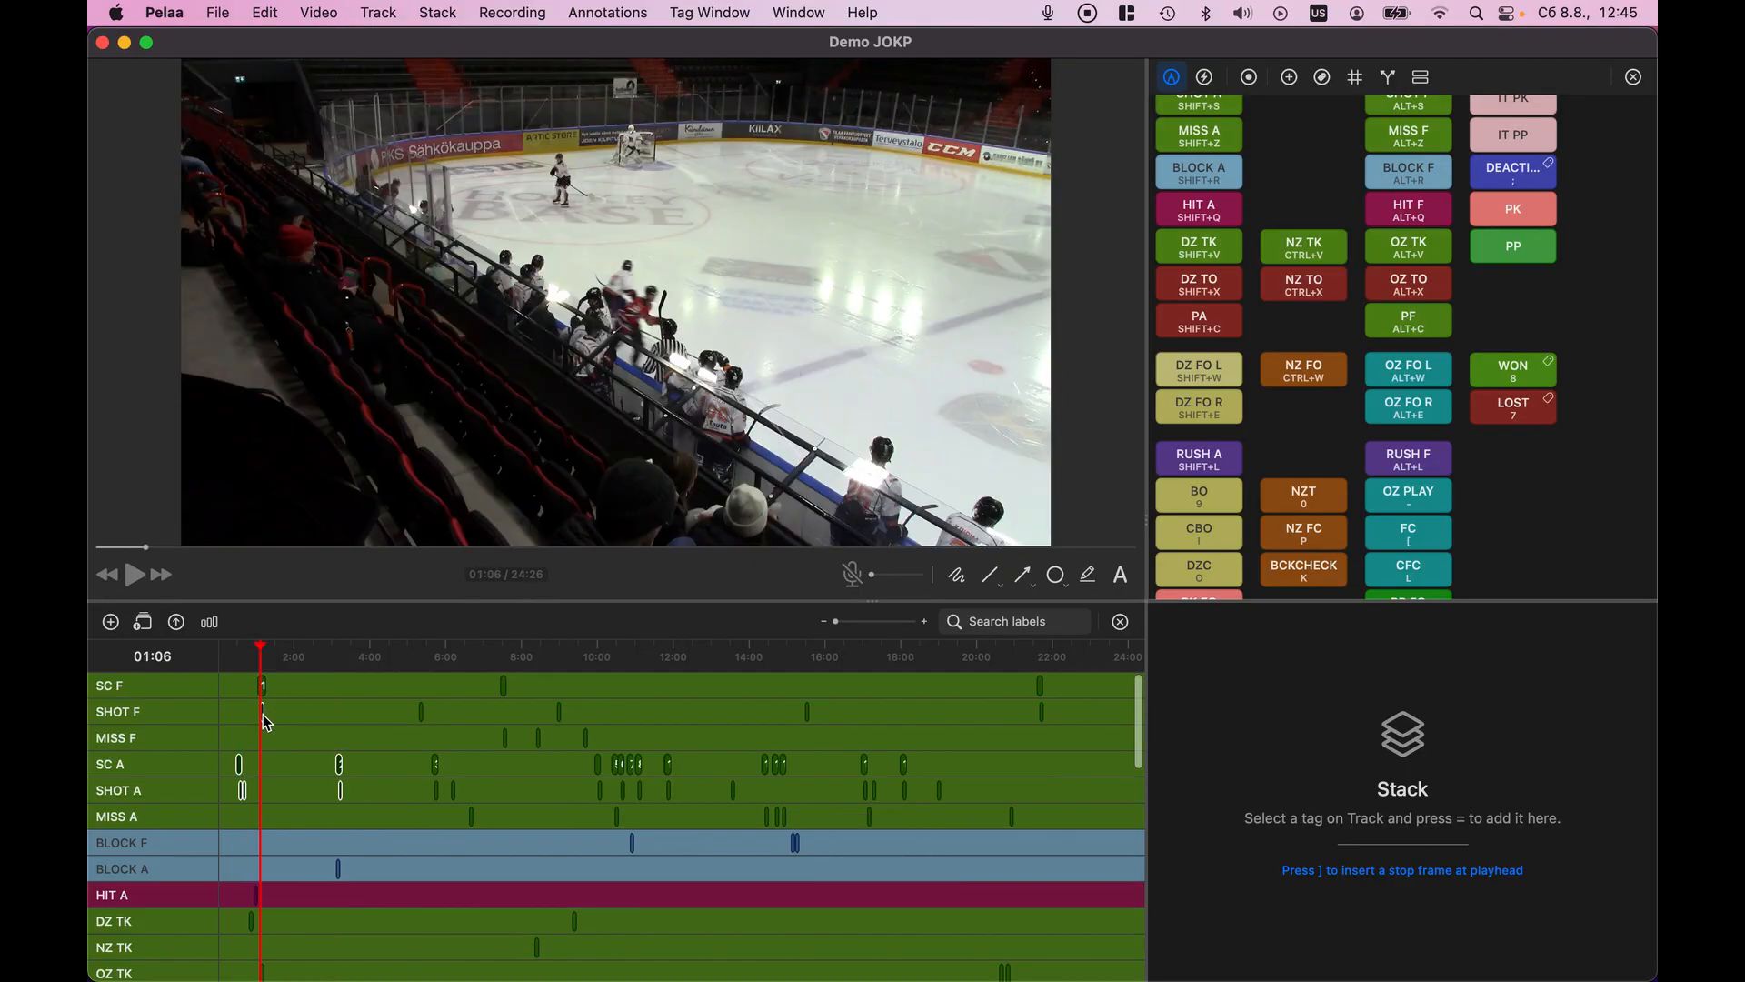
key("Tab")
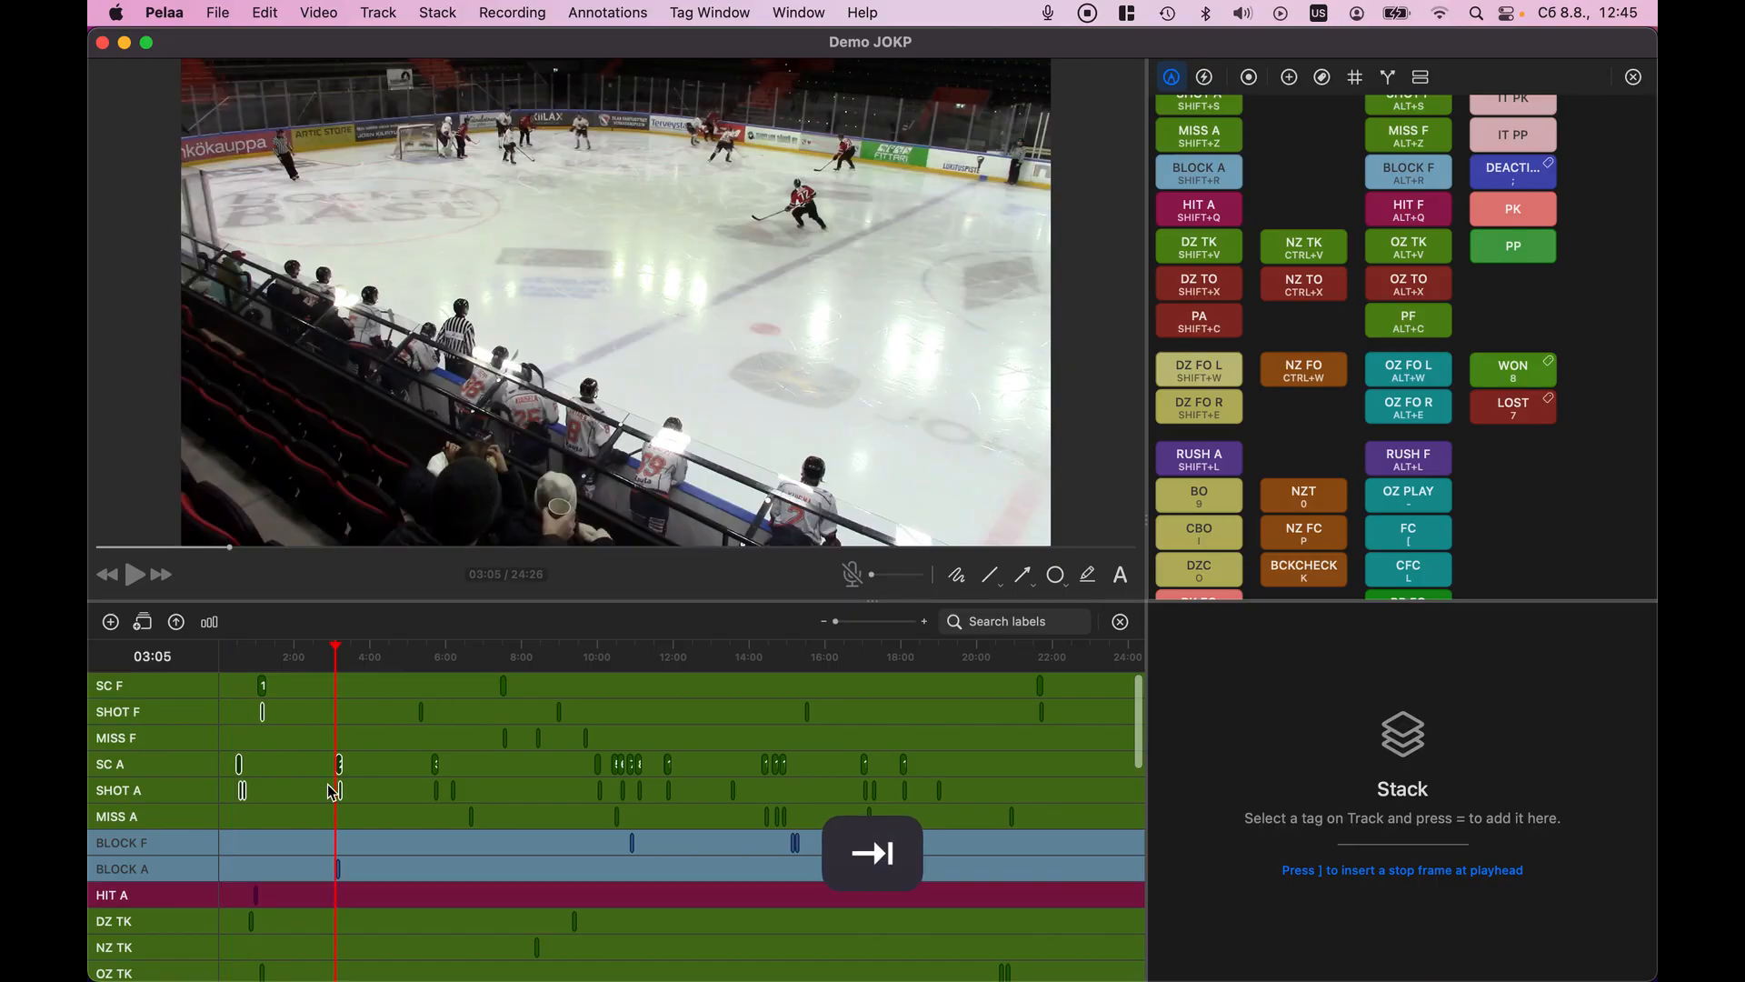
key("Tab")
key("Tab")
key("Tab")
key("Tab")
key("Tab")
key("Tab")
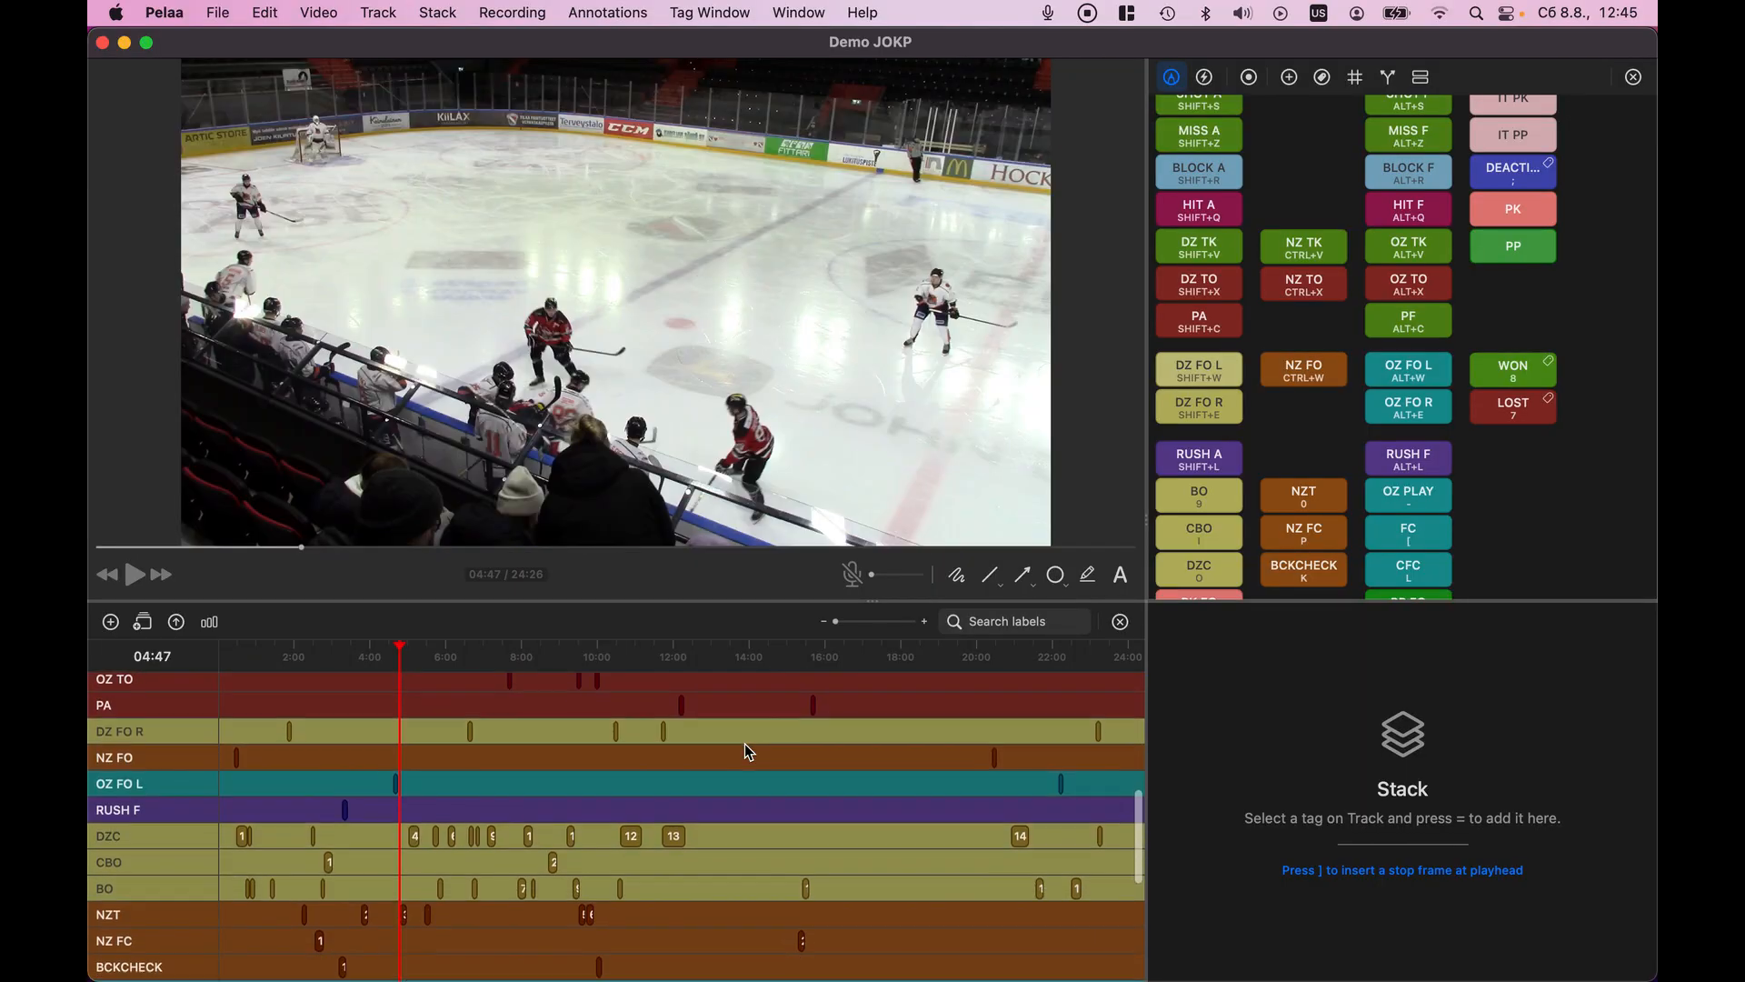
scroll(744, 753, "down", 7)
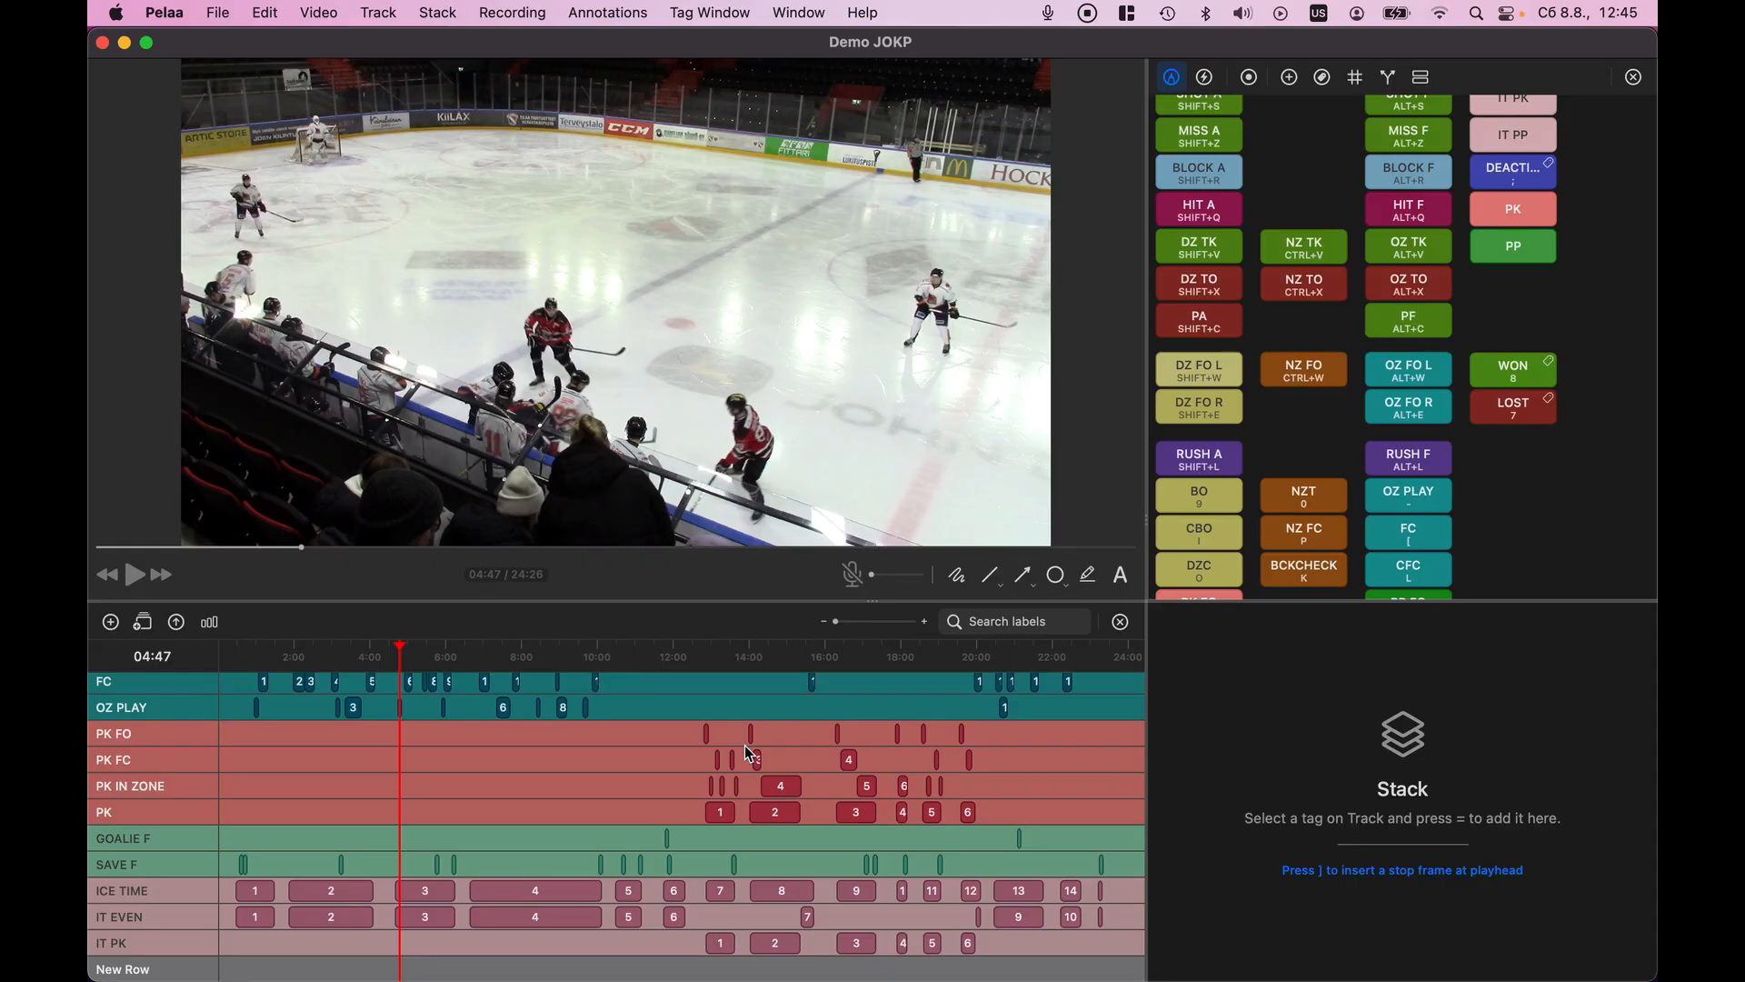
scroll(681, 821, "up", 10)
scroll(684, 827, "up", 5)
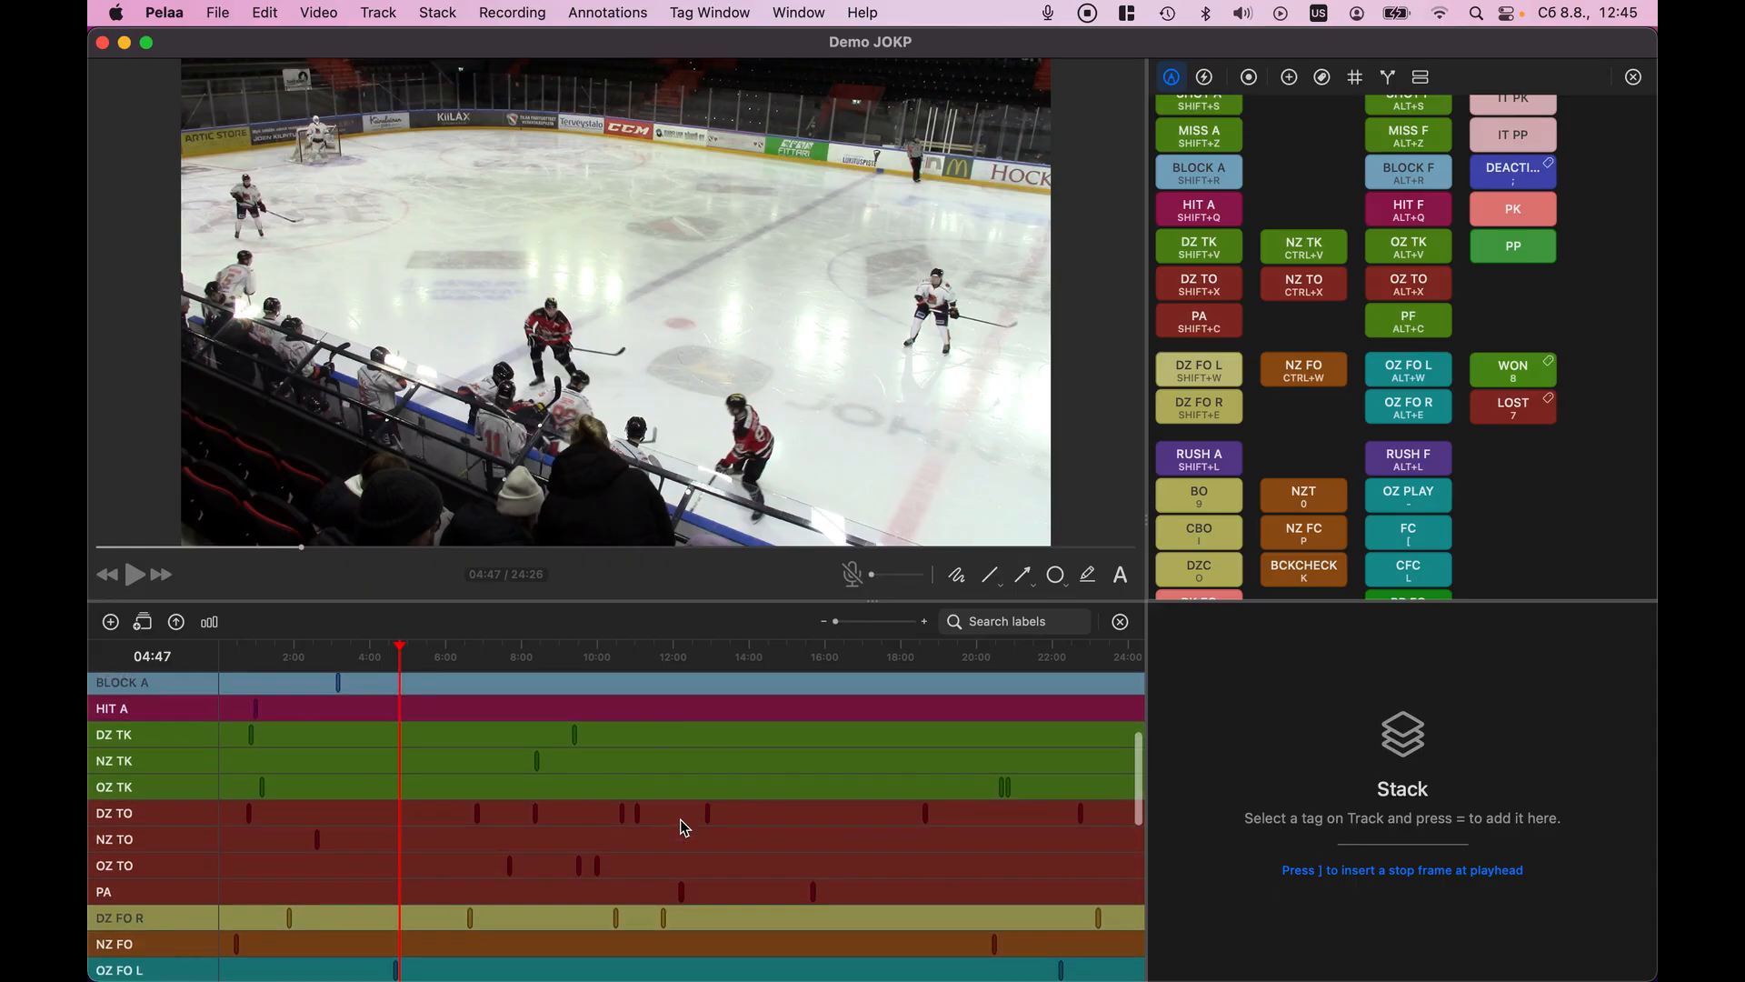